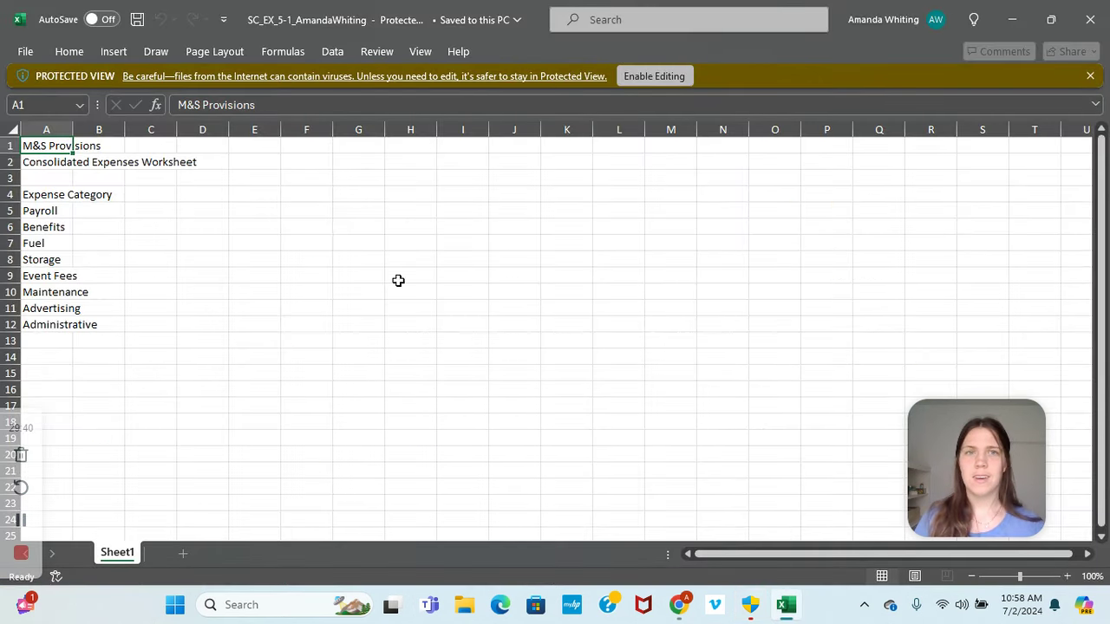
Enable editing of the protected workbook and dismiss the subscription notice.
{"action": "left_click", "coordinate": [659, 76]}
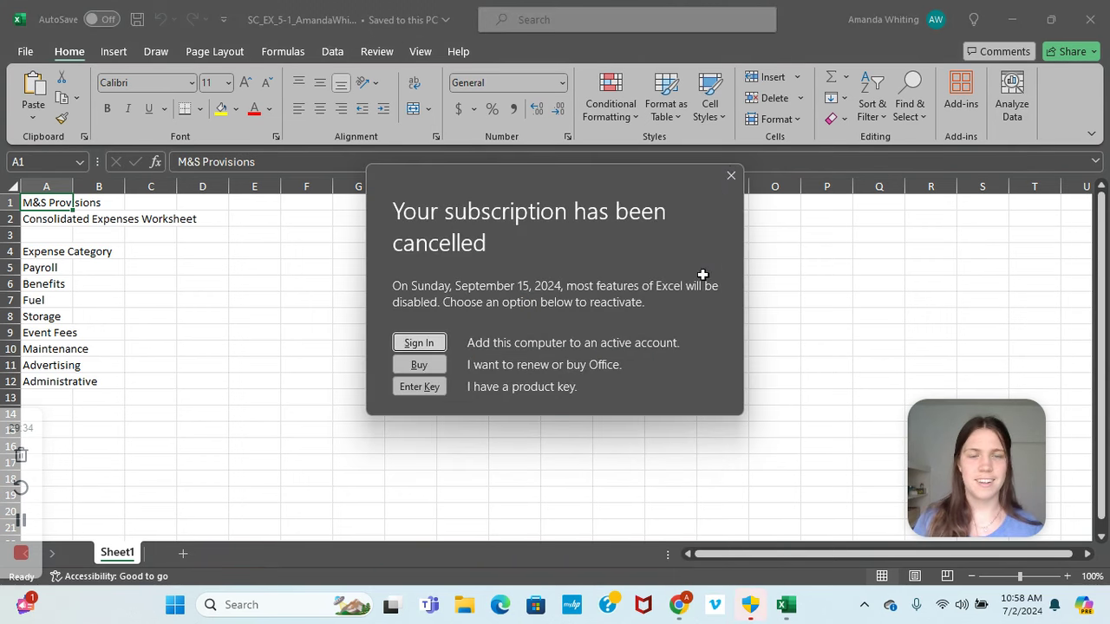
{"action": "left_click", "coordinate": [731, 175]}
Switch to the MindTap project page in Chrome and copy the expected file name without its xlsx extension.
{"action": "mouse_move", "coordinate": [679, 605]}
{"action": "left_click", "coordinate": [680, 542]}
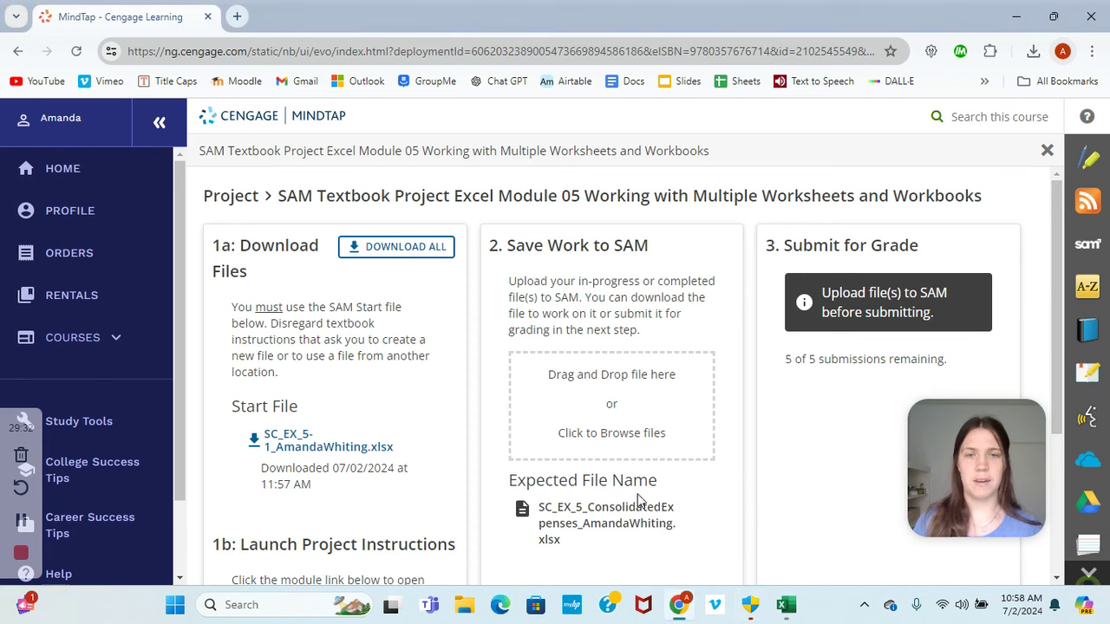
{"action": "left_click_drag", "start_coordinate": [540, 507], "coordinate": [655, 518]}
{"action": "right_click", "coordinate": [655, 517]}
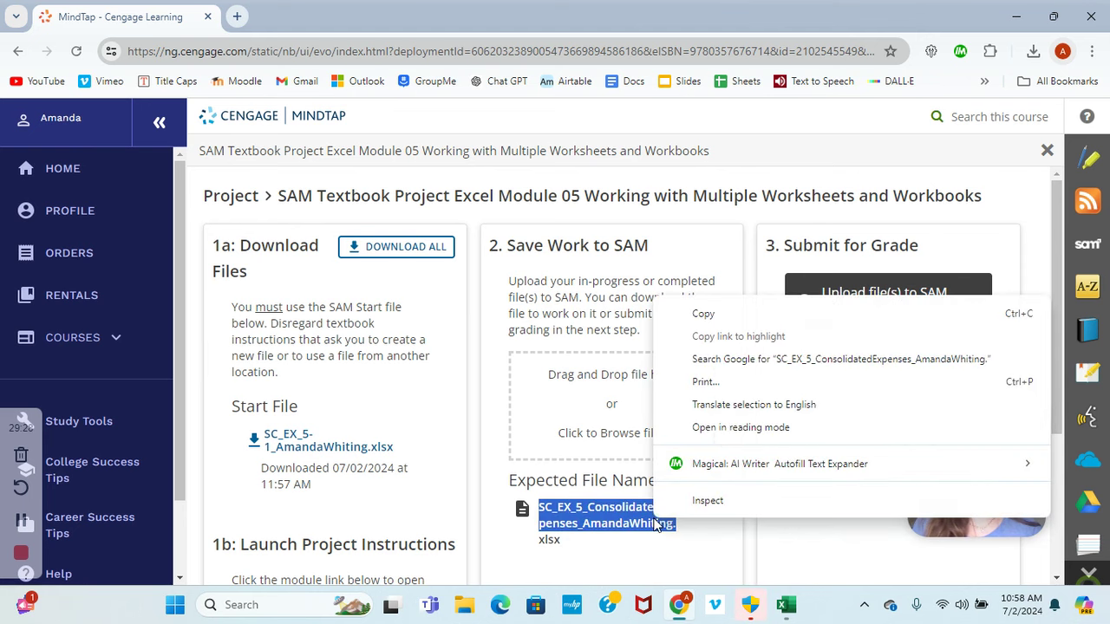
{"action": "left_click", "coordinate": [705, 318]}
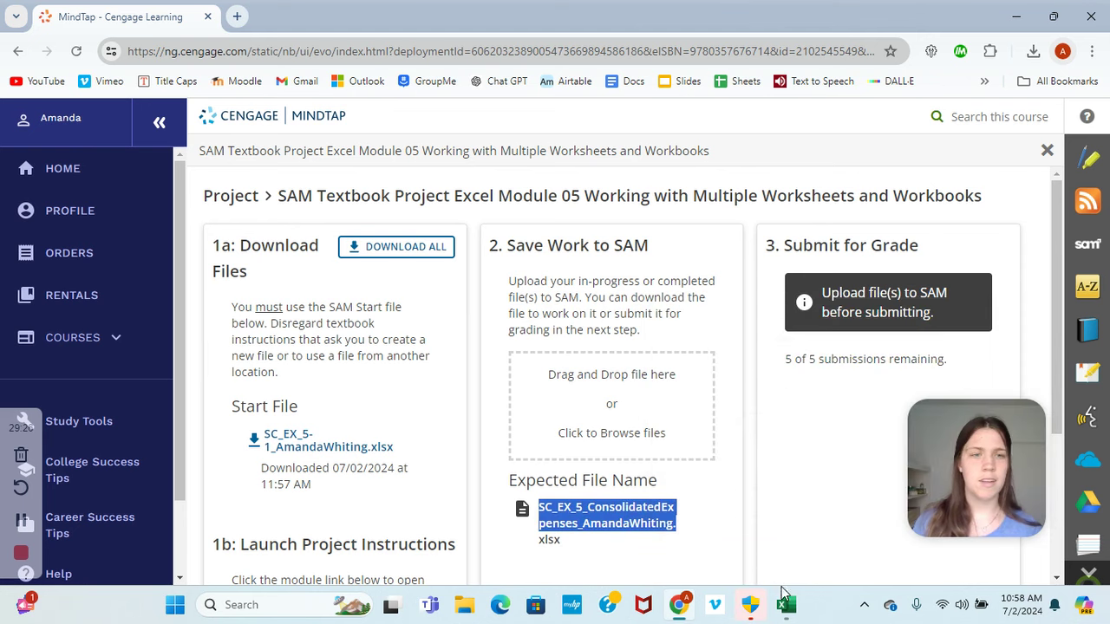
Switch back to Excel and try to save the workbook in Downloads under the copied file name.
{"action": "mouse_move", "coordinate": [778, 591]}
{"action": "left_click", "coordinate": [773, 550]}
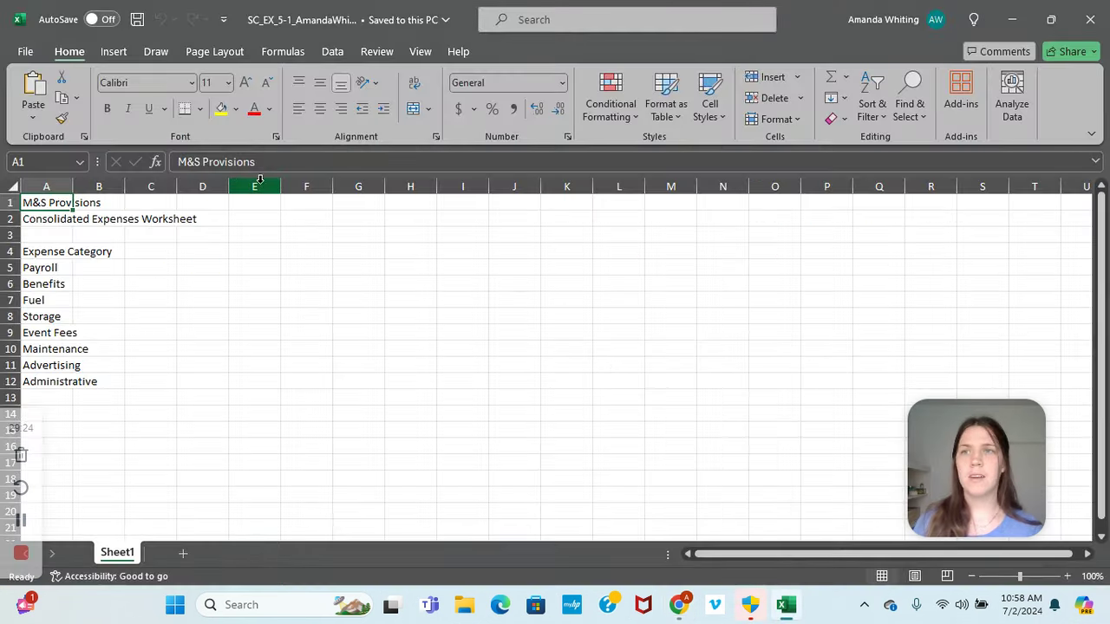
{"action": "left_click", "coordinate": [22, 54]}
{"action": "left_click", "coordinate": [63, 298]}
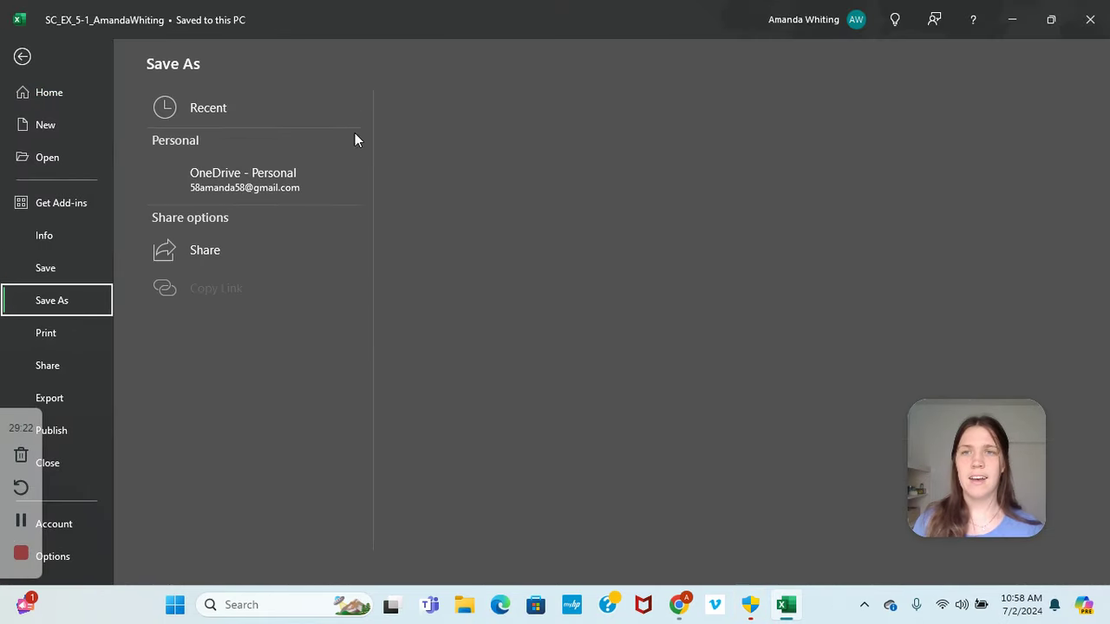
{"action": "right_click", "coordinate": [449, 122]}
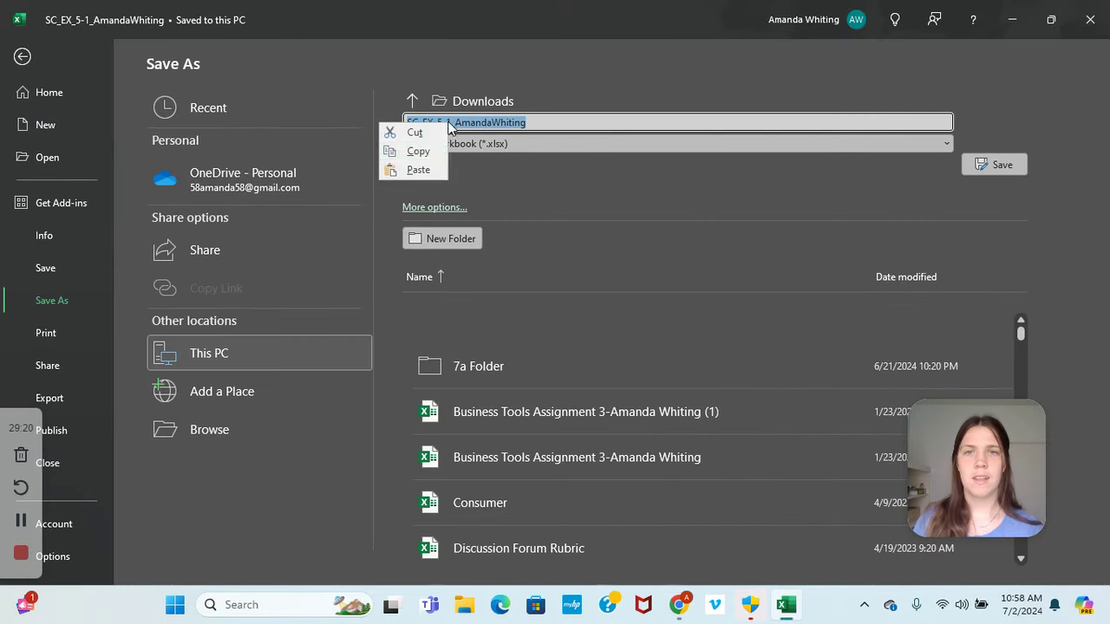
{"action": "left_click", "coordinate": [432, 171]}
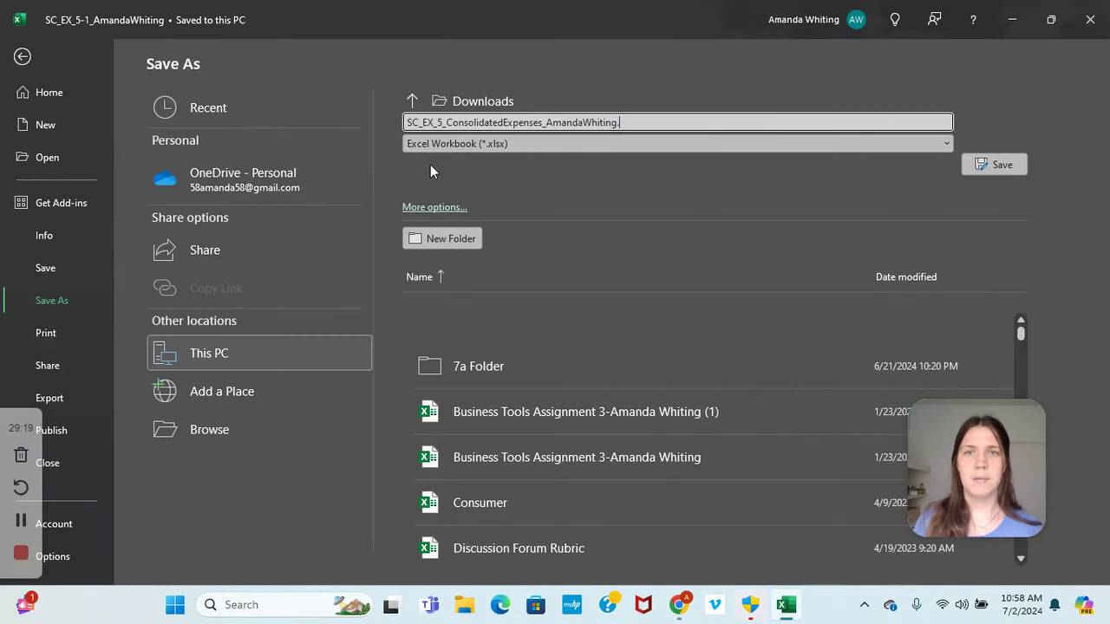
{"action": "left_click", "coordinate": [990, 171]}
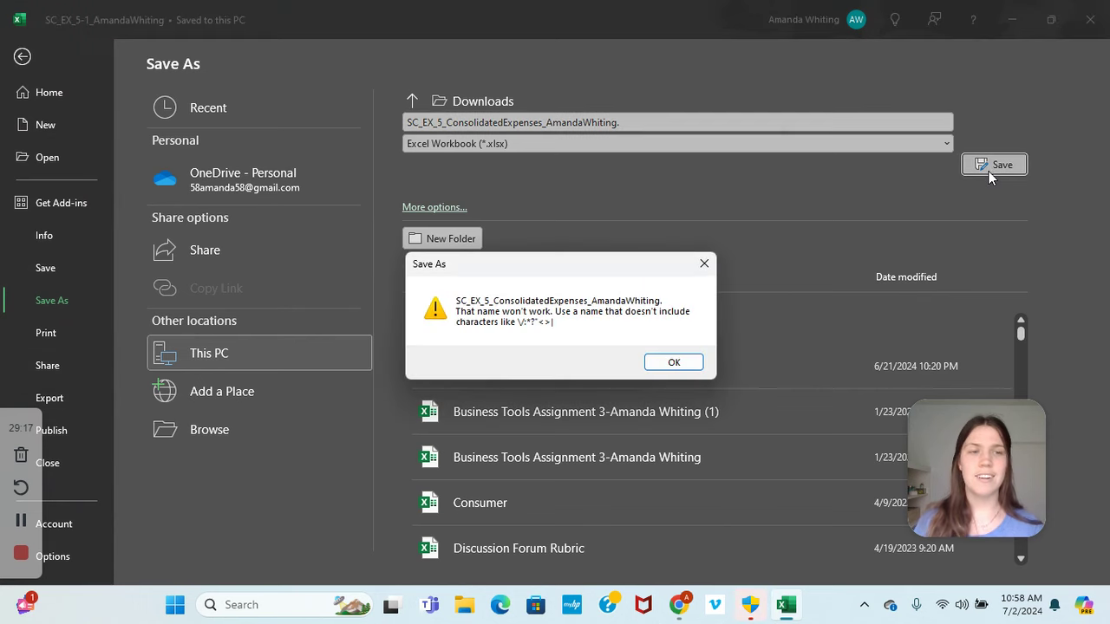
Remove the trailing period from the new file name and save the workbook as an Excel Workbook in Downloads.
{"action": "left_click", "coordinate": [673, 364]}
{"action": "left_click", "coordinate": [673, 123]}
{"action": "left_click", "coordinate": [681, 122]}
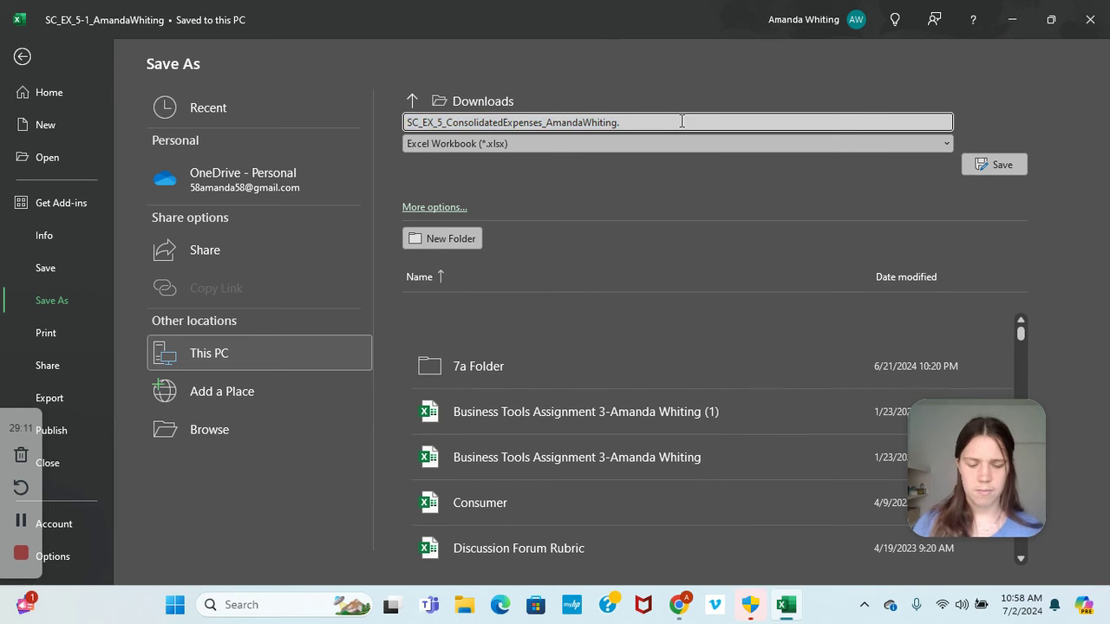
{"action": "left_click", "coordinate": [975, 167]}
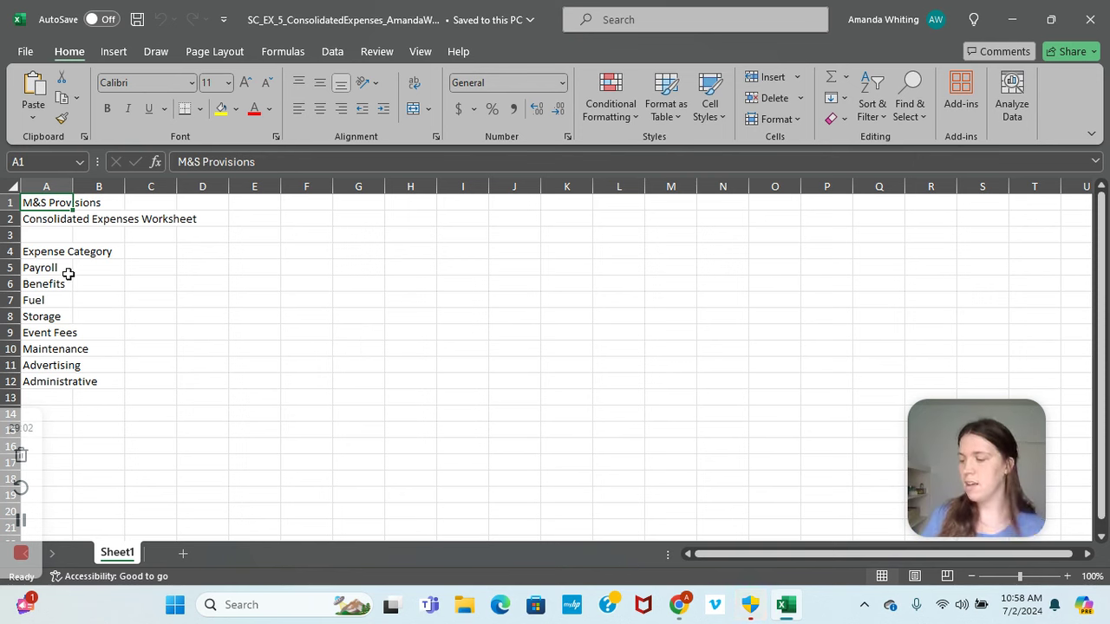
Set the width of column A to 20.57.
{"action": "right_click", "coordinate": [62, 184]}
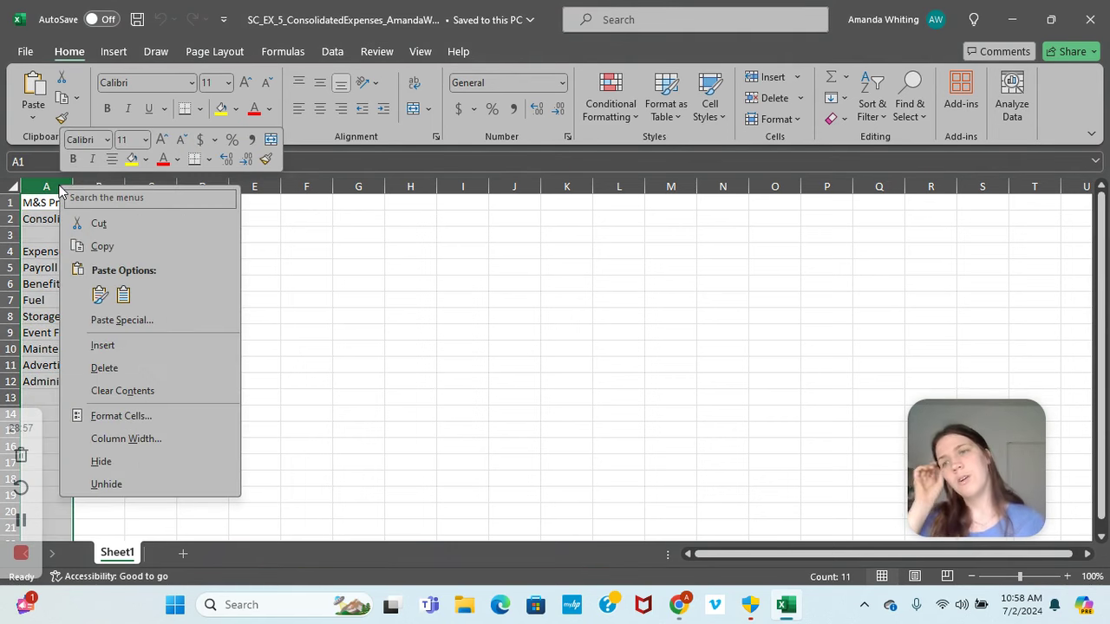
{"action": "left_click", "coordinate": [124, 437]}
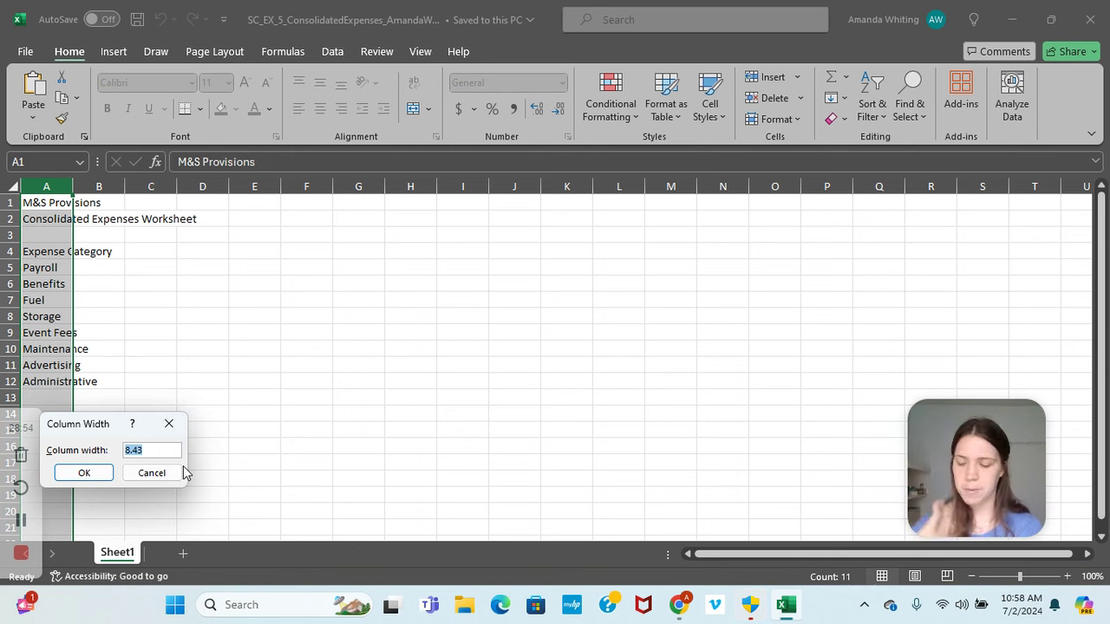
{"action": "type", "text": "20.57"}
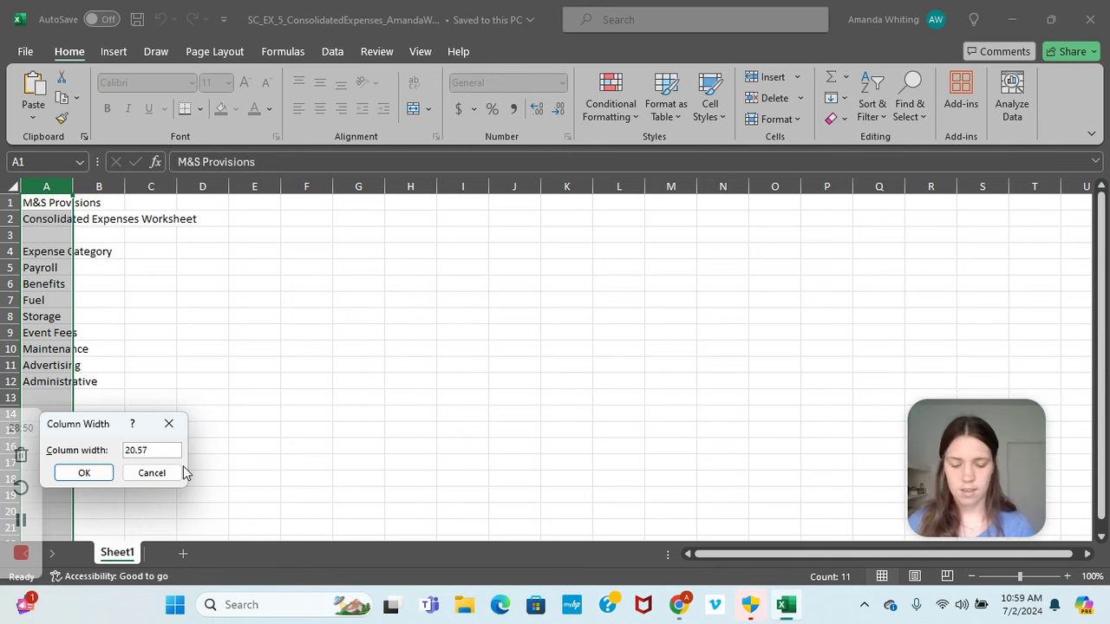
{"action": "key", "text": "Return"}
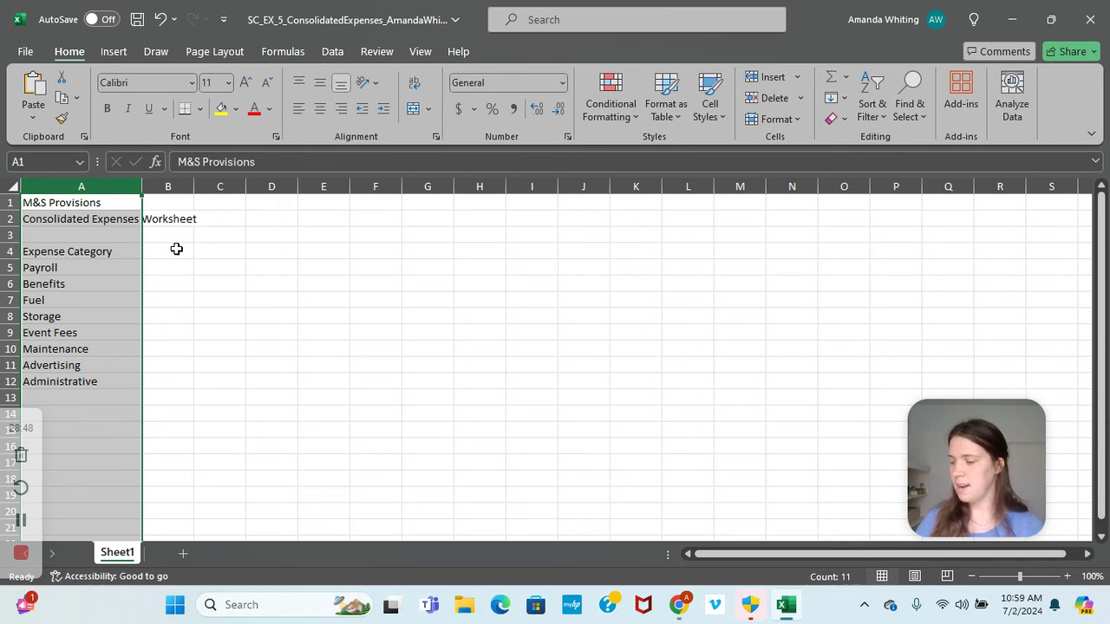
Set the width of columns B through G to 13.57.
{"action": "left_click", "coordinate": [175, 183]}
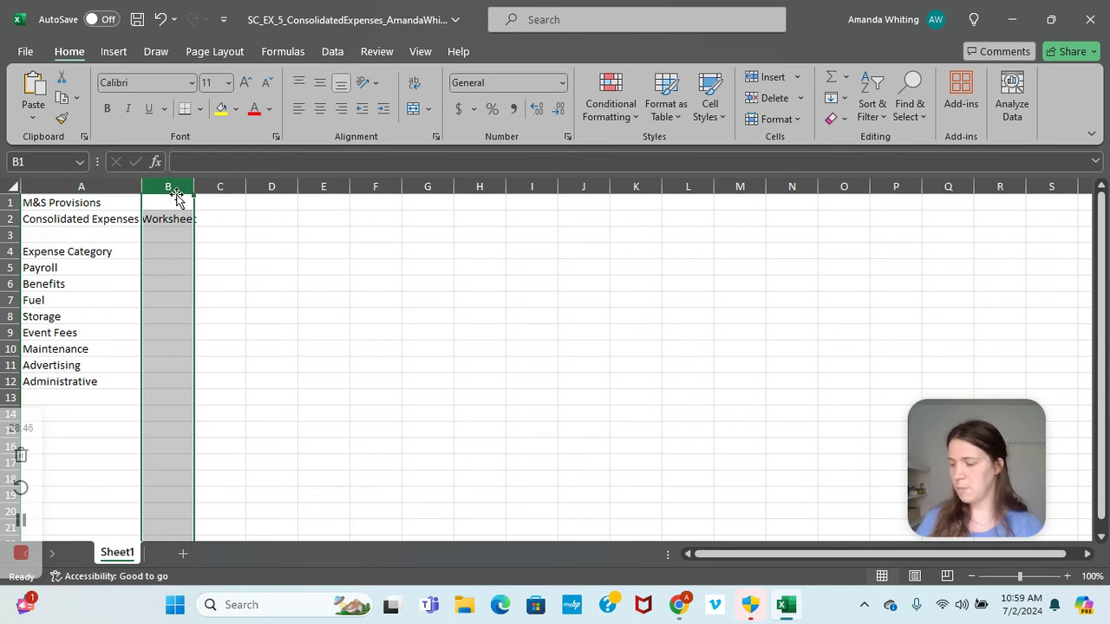
{"action": "left_click", "coordinate": [426, 184], "text": "shift"}
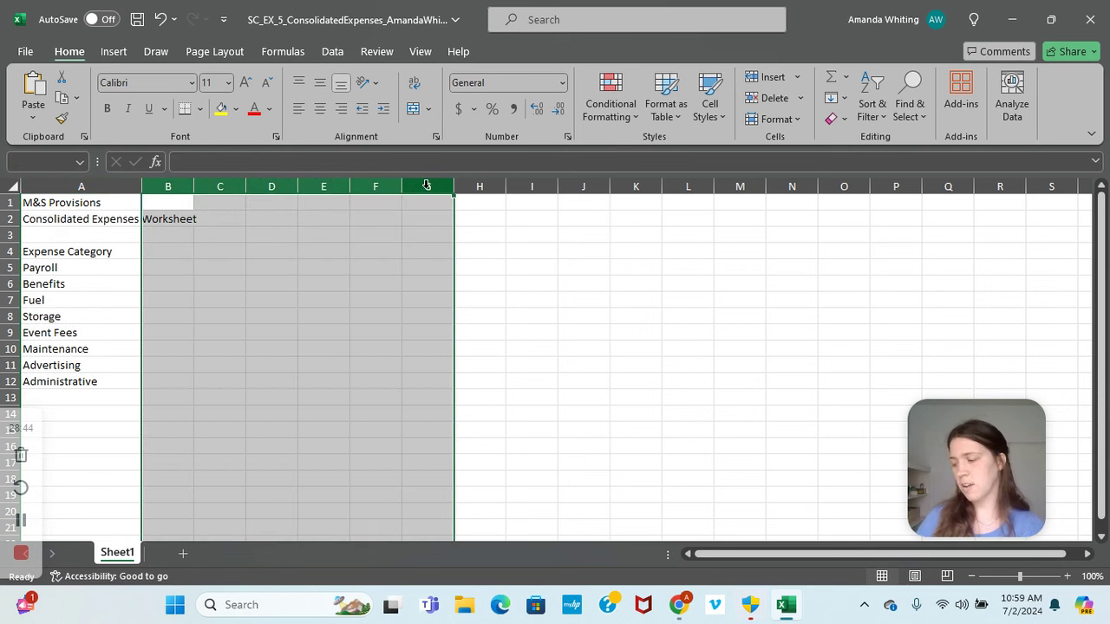
{"action": "right_click", "coordinate": [425, 184]}
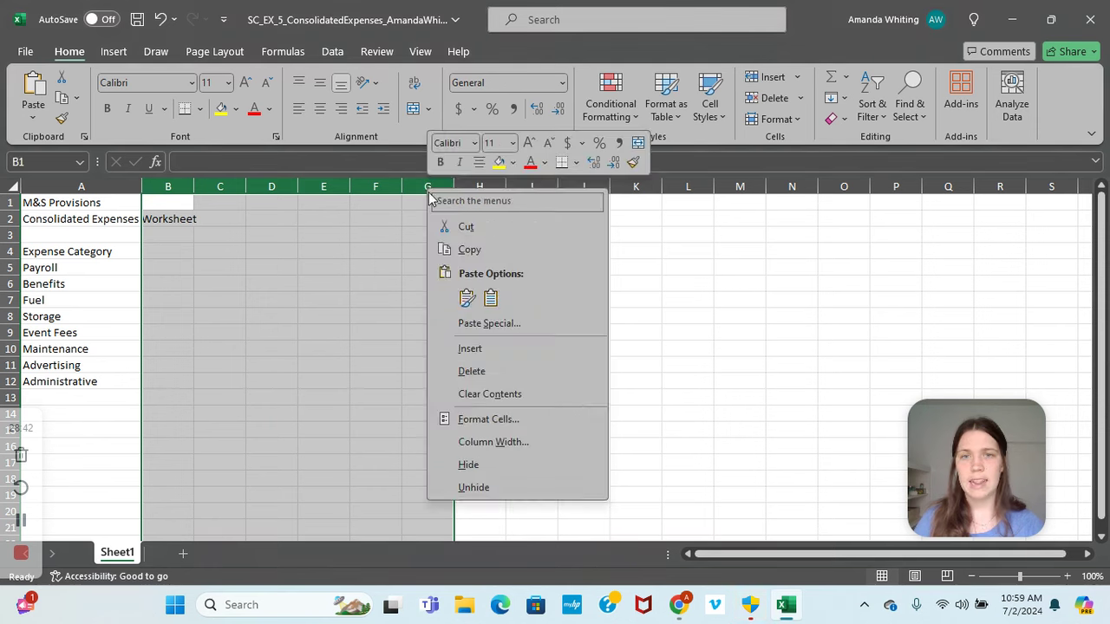
{"action": "left_click", "coordinate": [496, 440]}
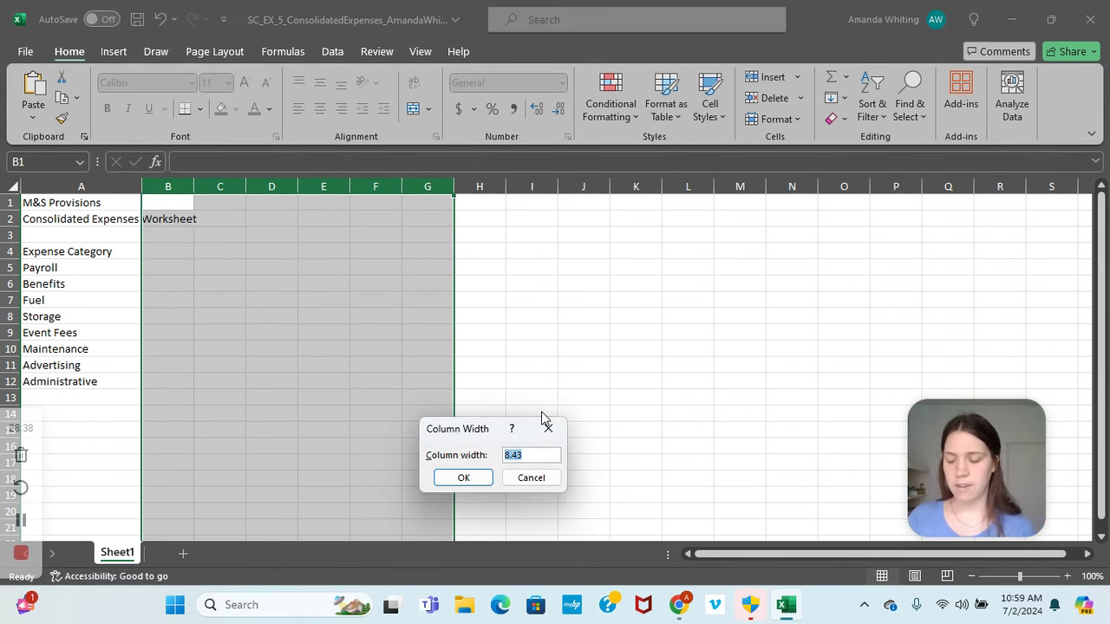
{"action": "type", "text": "13.57"}
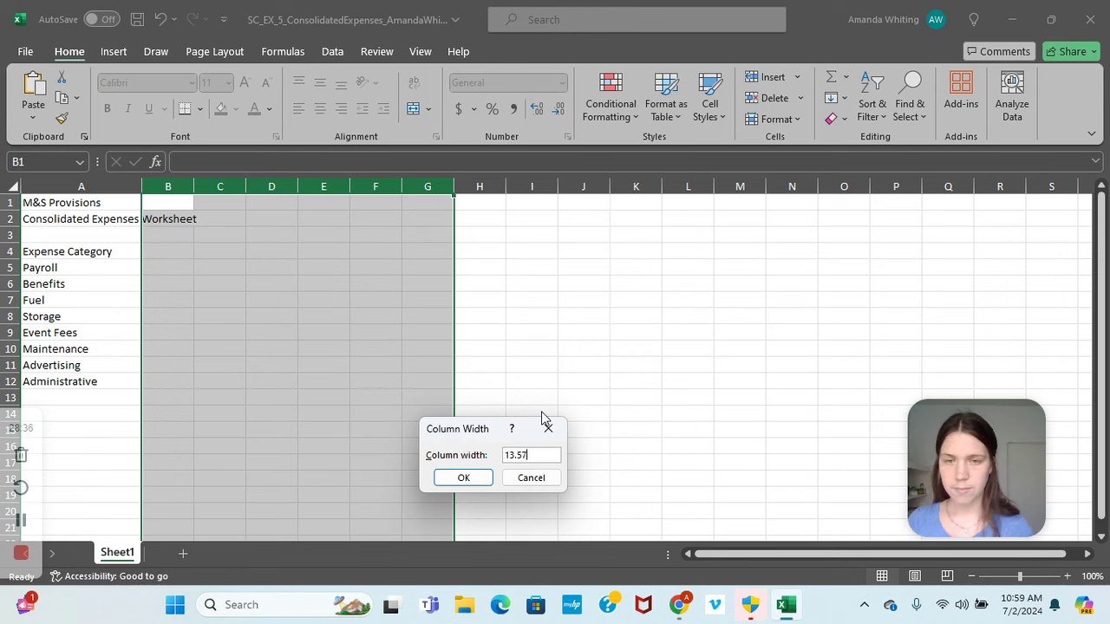
{"action": "left_click", "coordinate": [475, 479]}
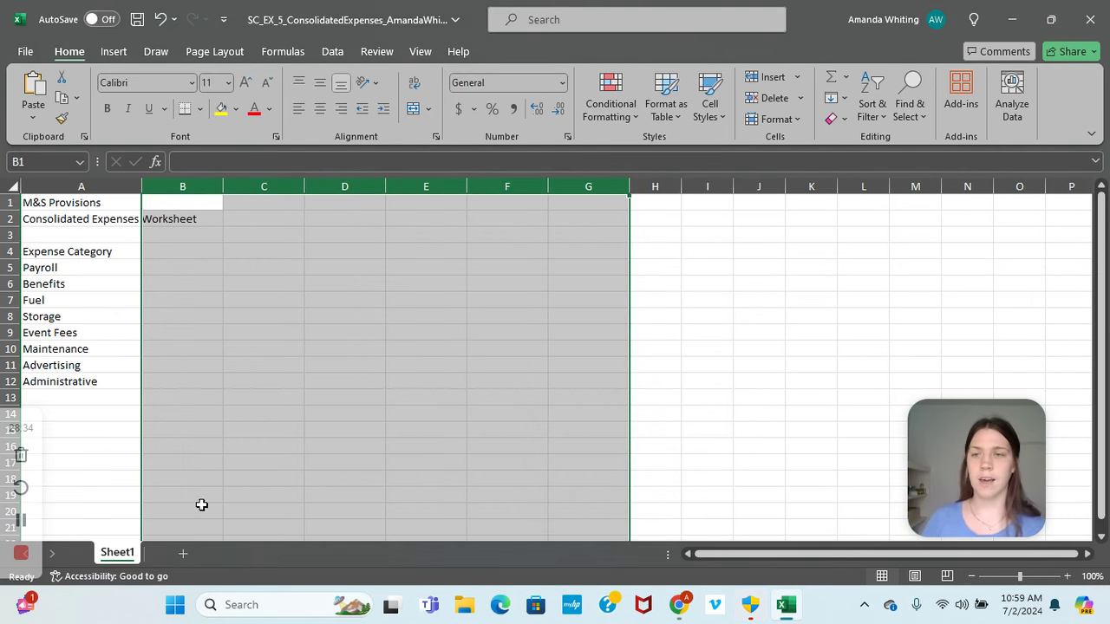
{"action": "left_click", "coordinate": [21, 521]}
{"action": "left_click", "coordinate": [22, 521]}
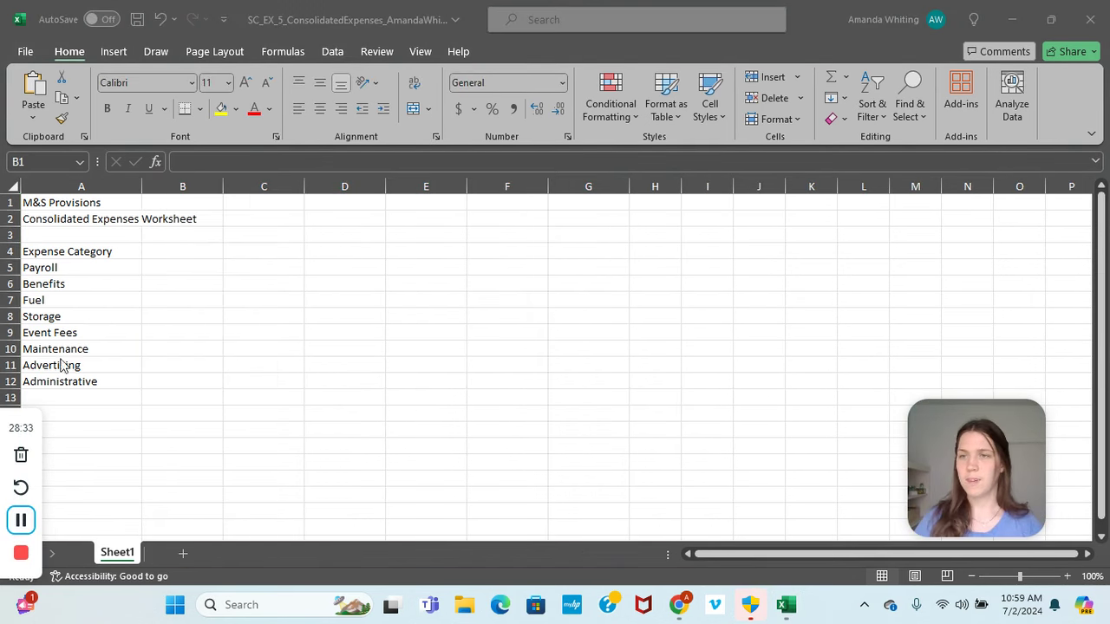
Increase the height of row 4, the row with the Expense Category heading.
{"action": "left_click", "coordinate": [12, 251]}
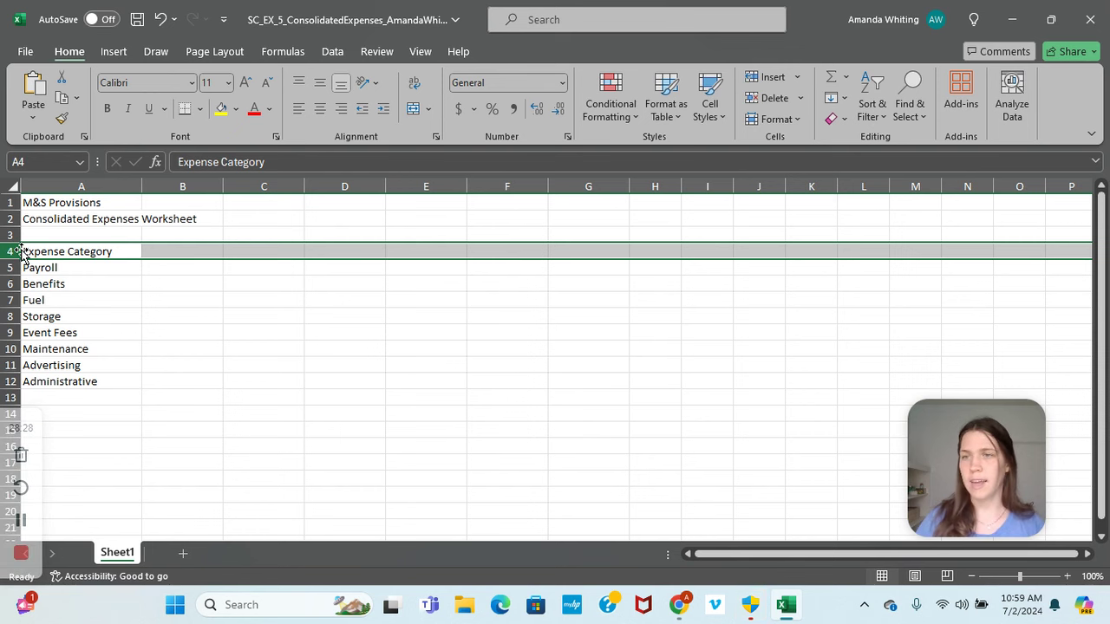
{"action": "right_click", "coordinate": [13, 253]}
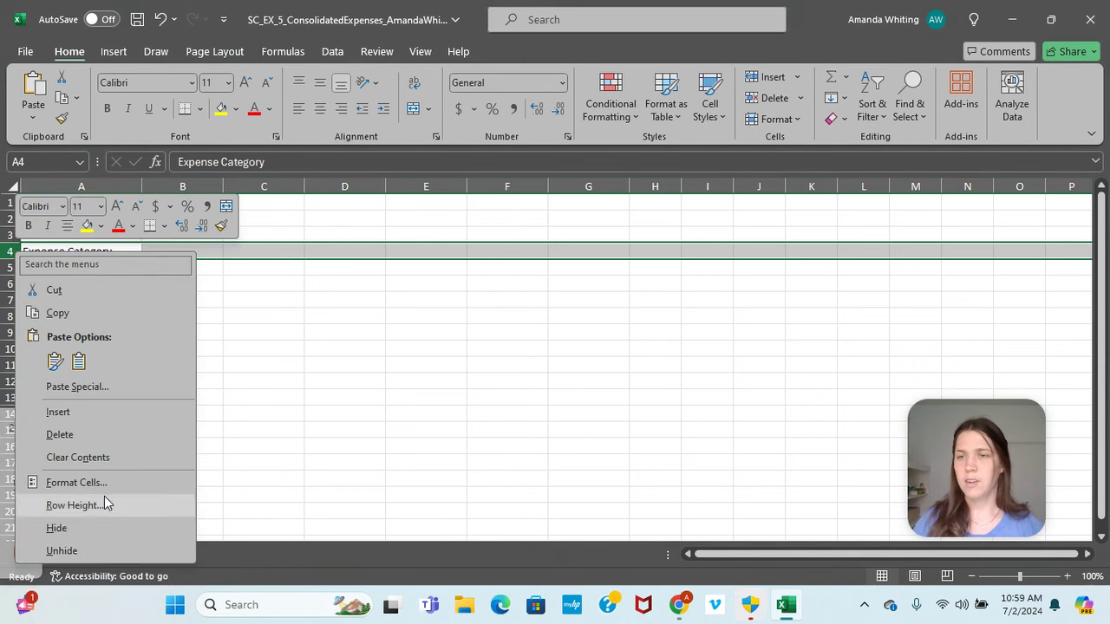
{"action": "left_click", "coordinate": [75, 505]}
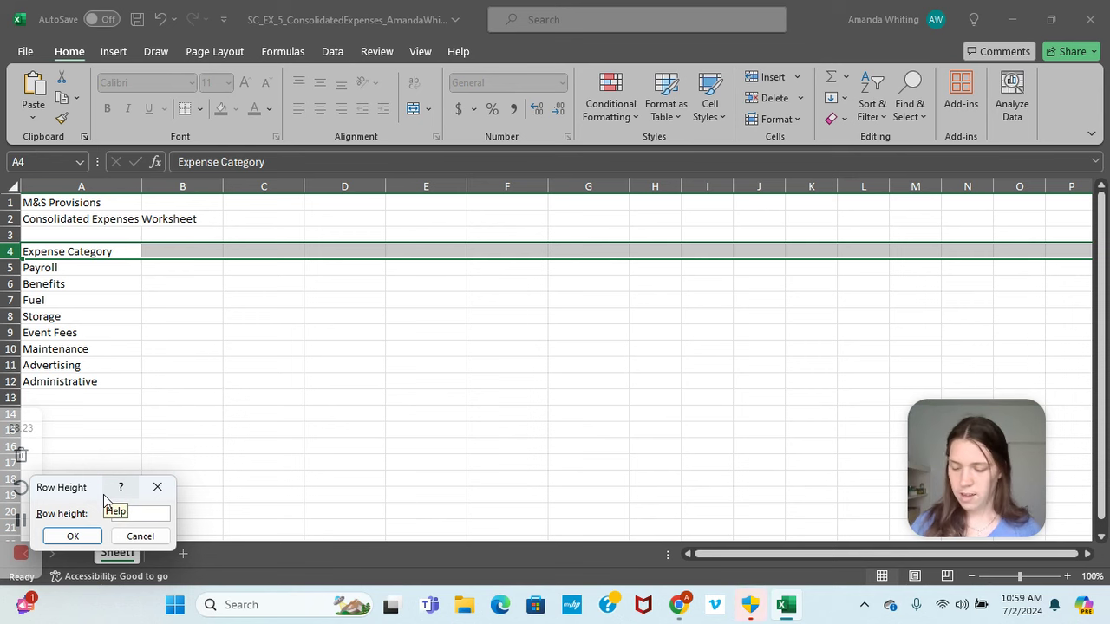
{"action": "key", "text": "Return"}
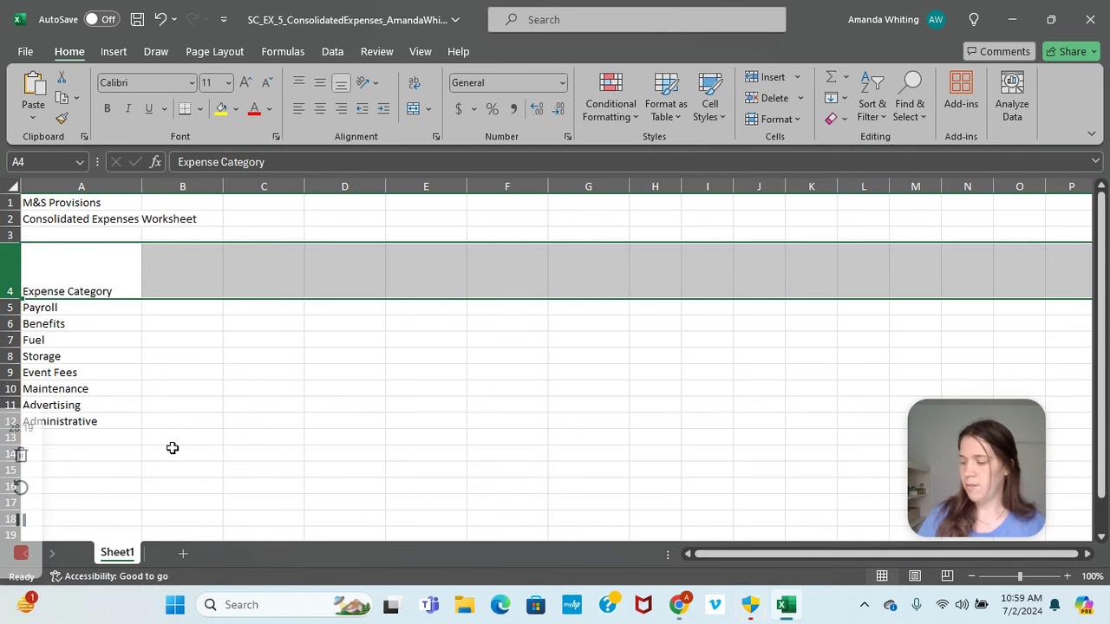
Enter 2020 in cell B4 and the three-line heading "2021", "Projected", "% Change" within cell C4.
{"action": "left_click", "coordinate": [172, 265]}
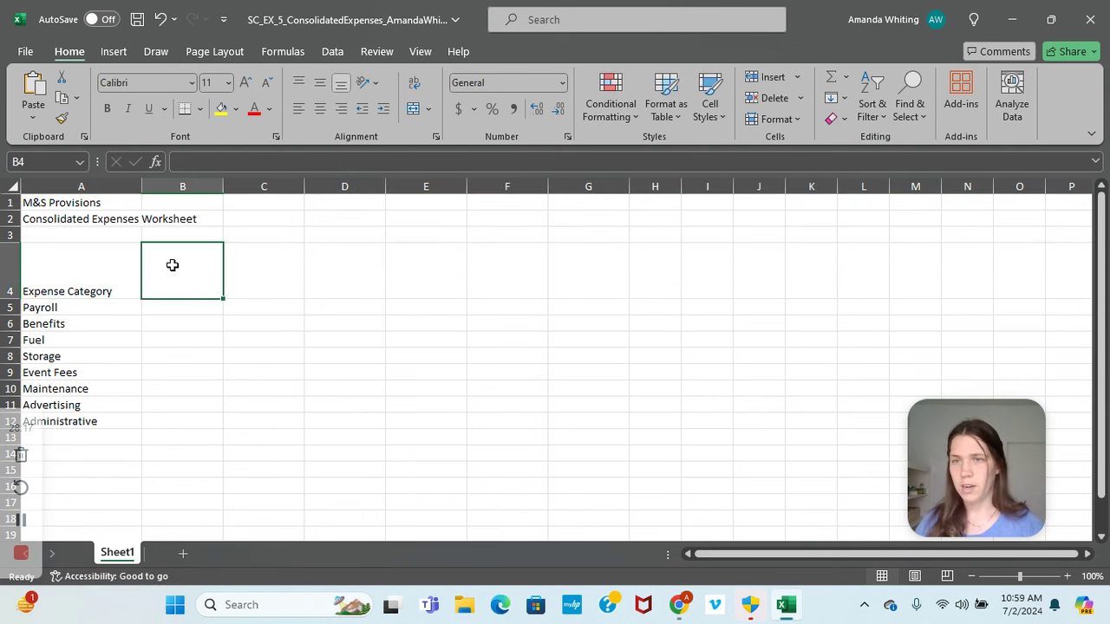
{"action": "type", "text": "2020"}
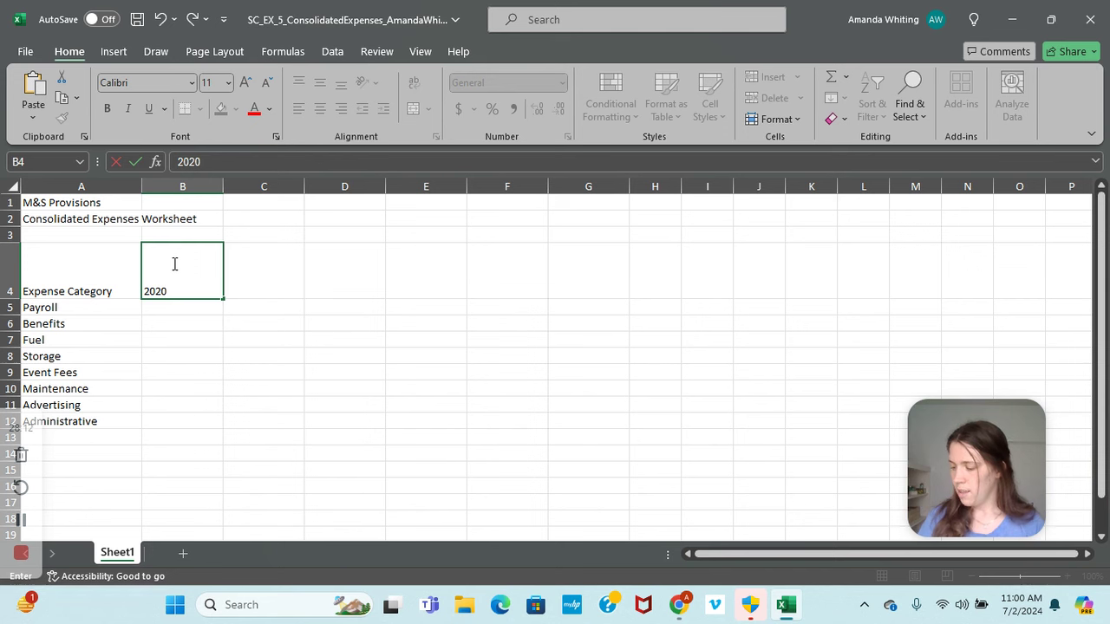
{"action": "left_click", "coordinate": [258, 276]}
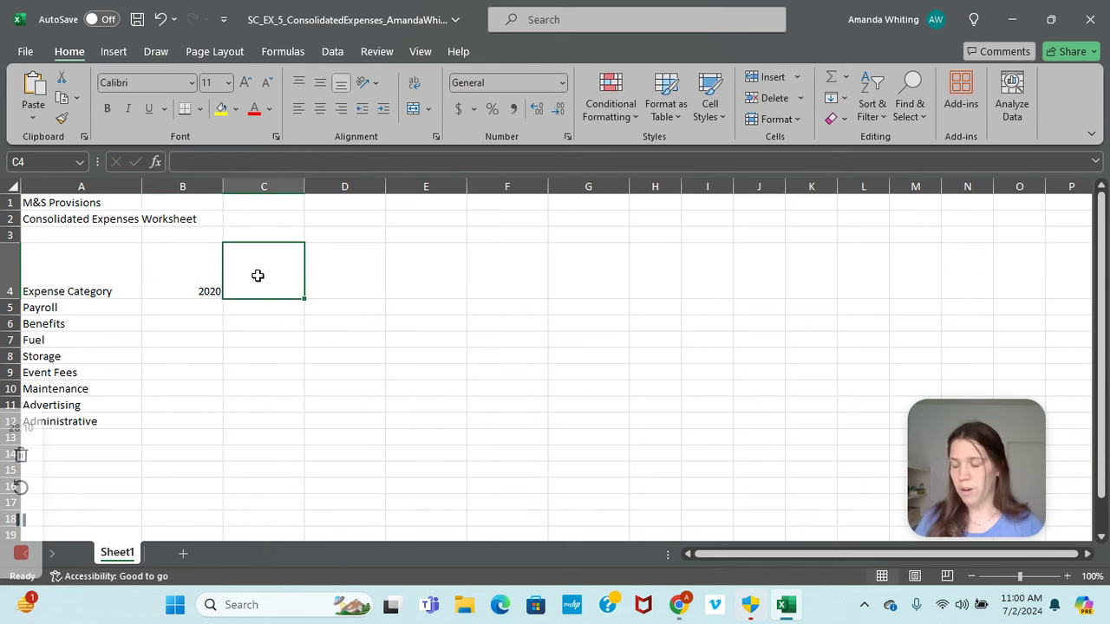
{"action": "type", "text": "202"}
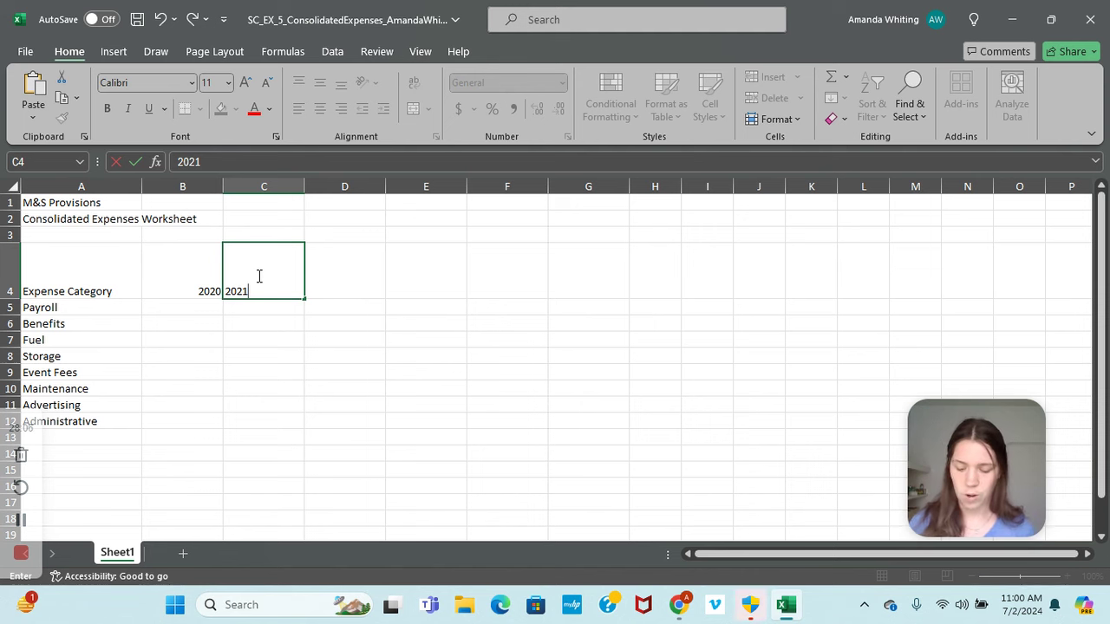
{"action": "type", "text": "1"}
{"action": "key", "text": "alt+Return"}
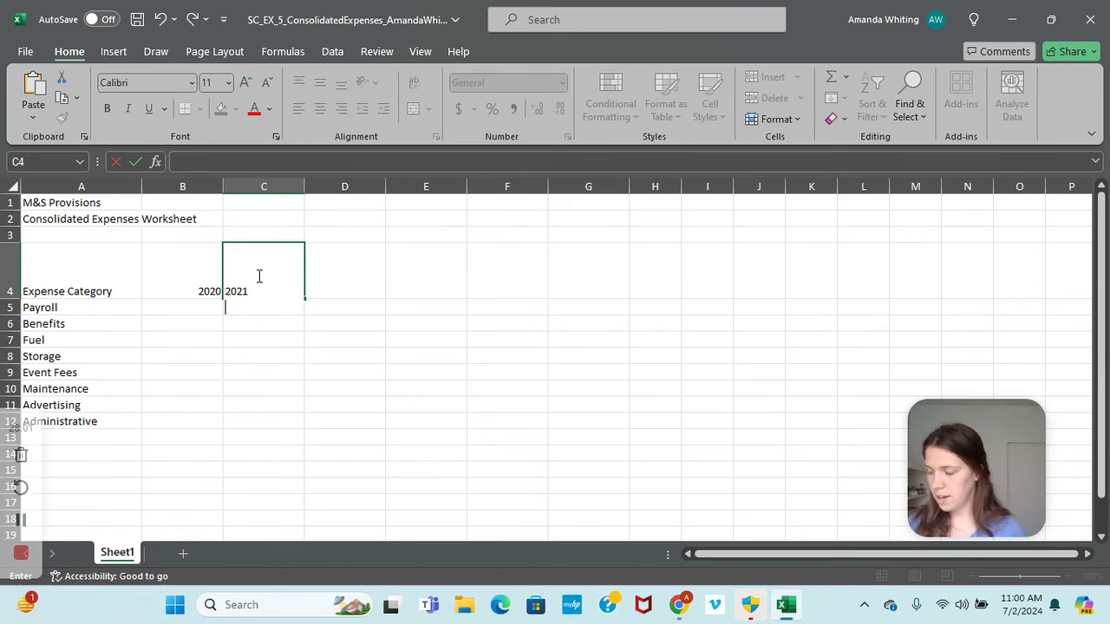
{"action": "type", "text": "Projected"}
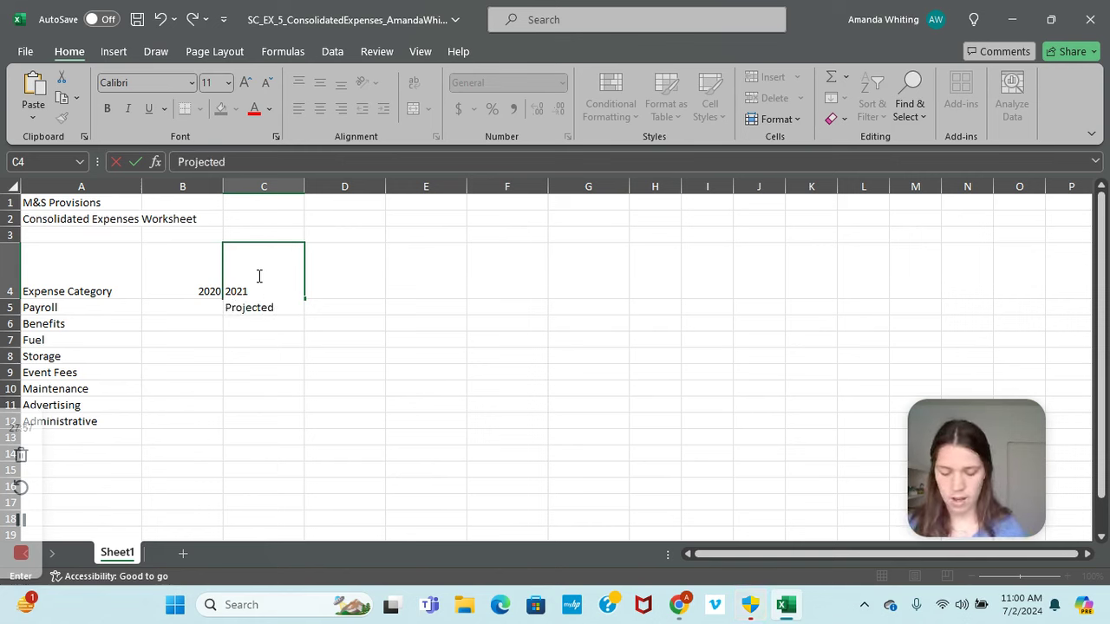
{"action": "key", "text": "alt+Return"}
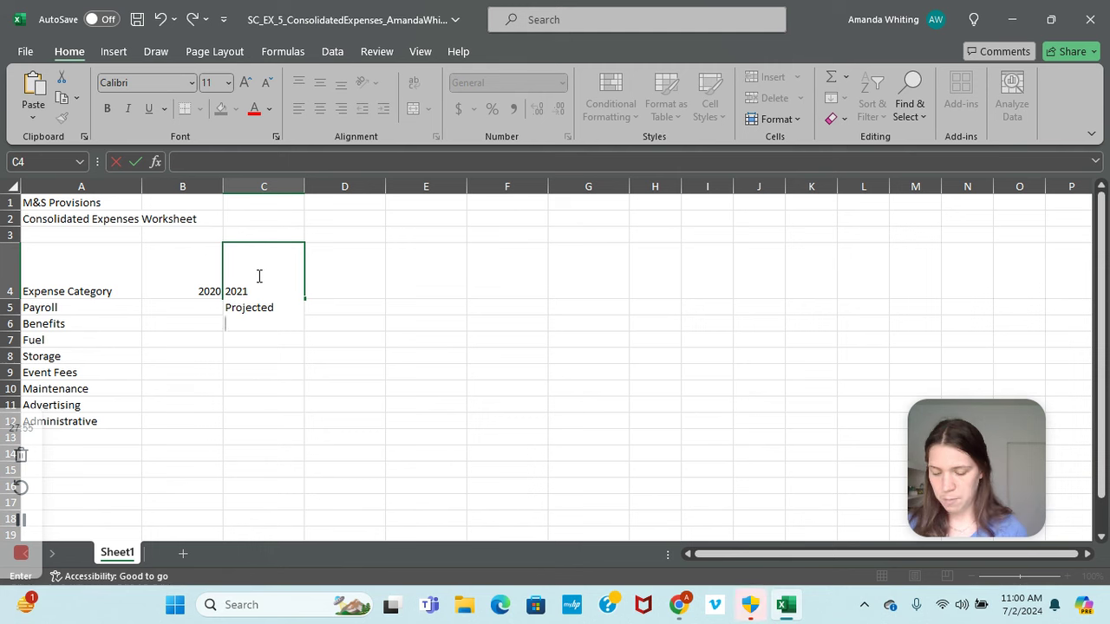
{"action": "type", "text": "%"}
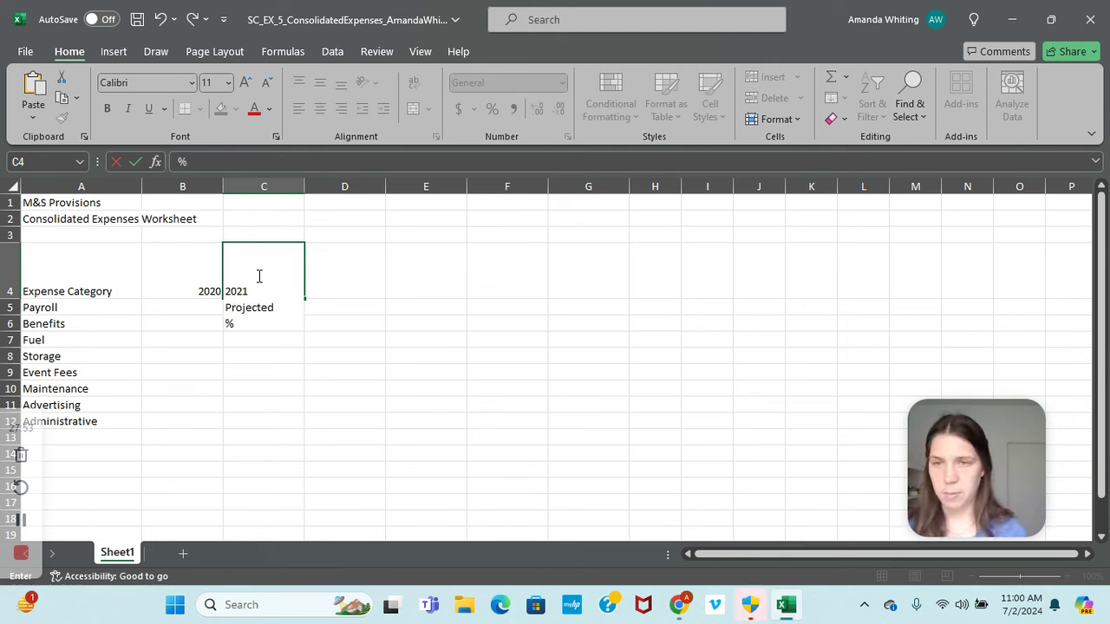
{"action": "type", "text": " Change"}
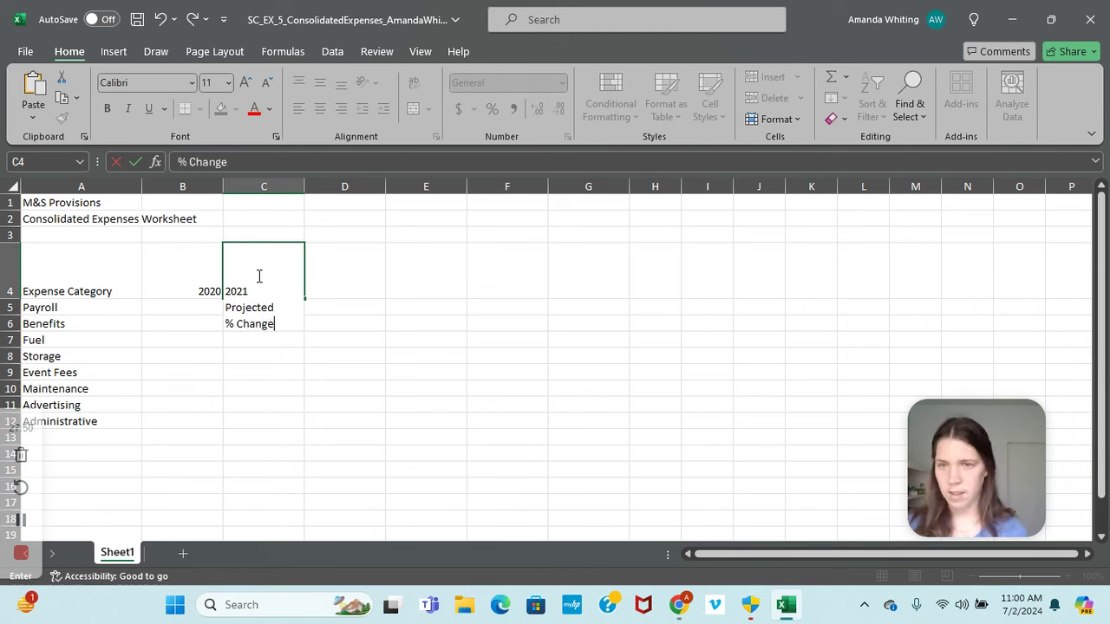
Commit the three-line heading in cell C4 and enter 2021 in cell D4.
{"action": "key", "text": "Return"}
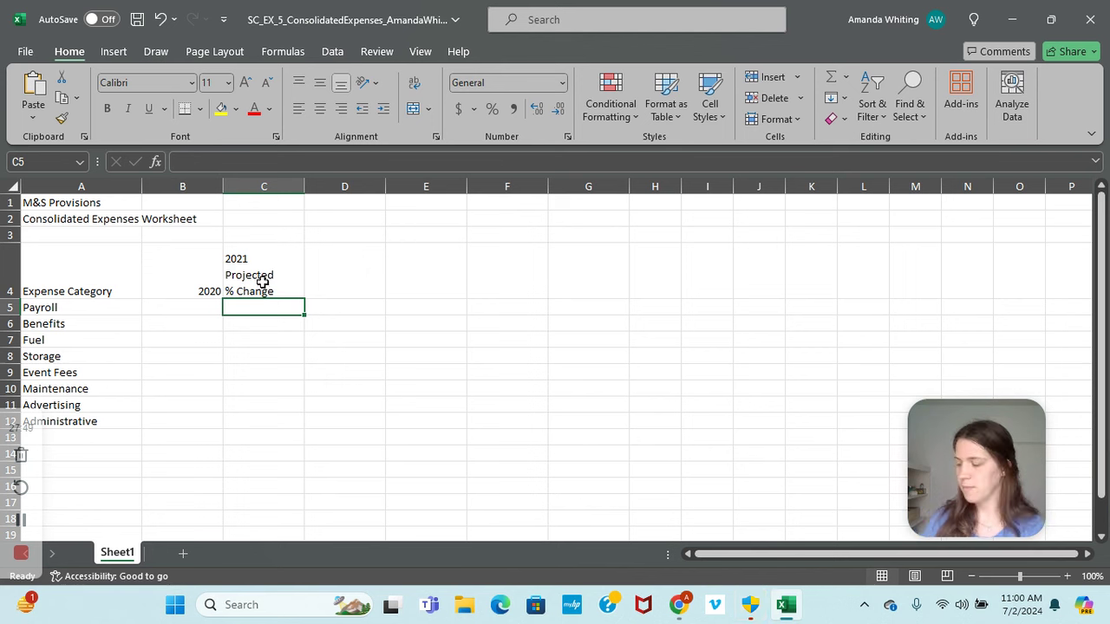
{"action": "left_click", "coordinate": [329, 268]}
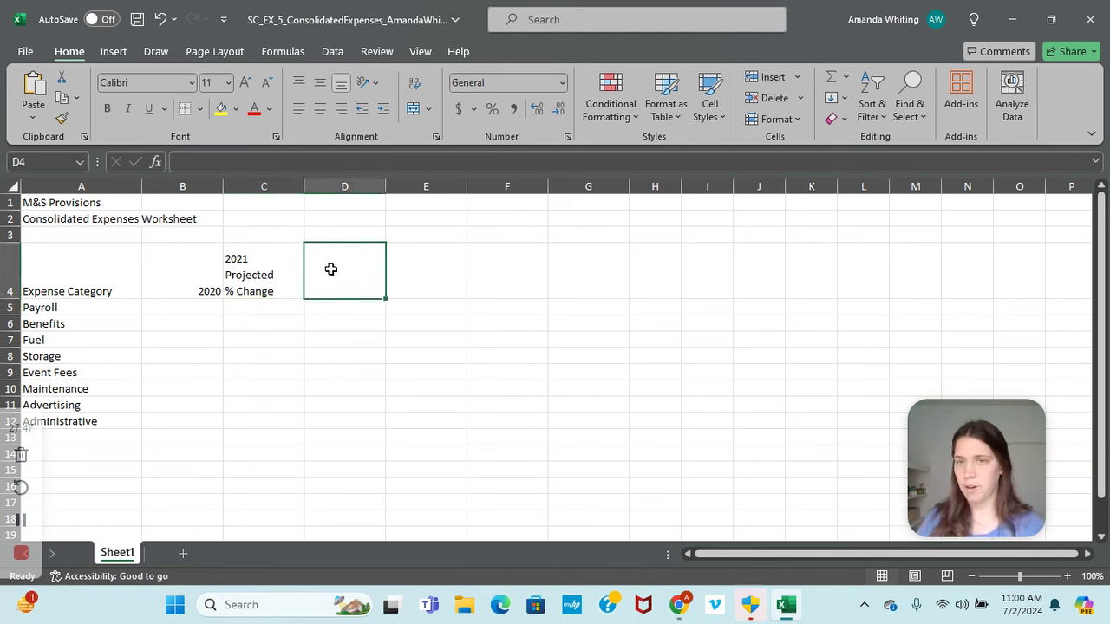
{"action": "type", "text": "2021"}
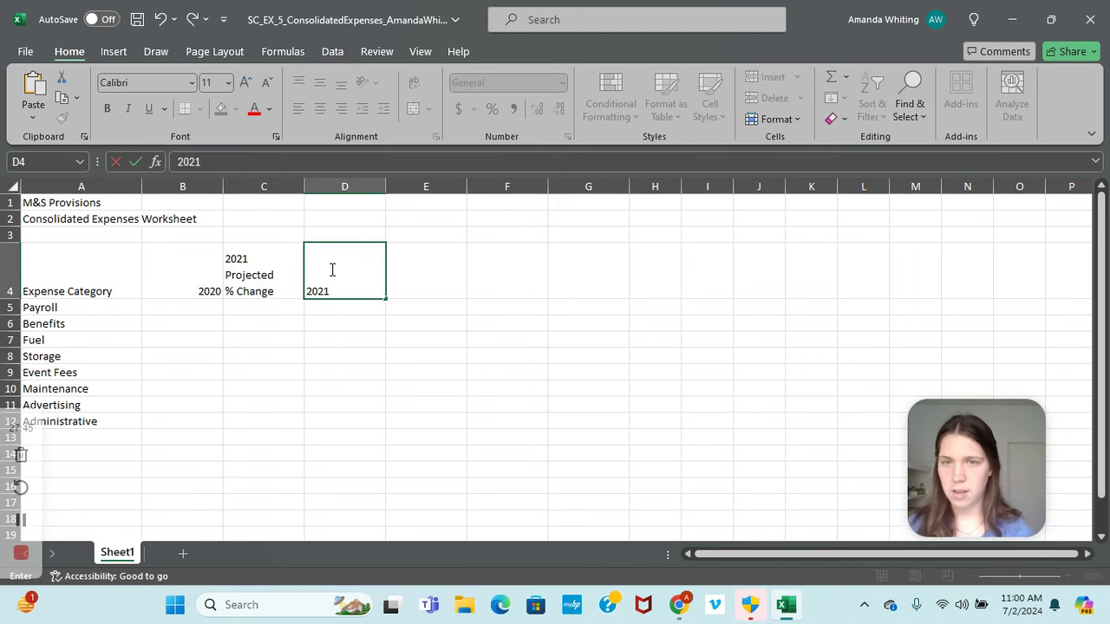
{"action": "key", "text": "Tab"}
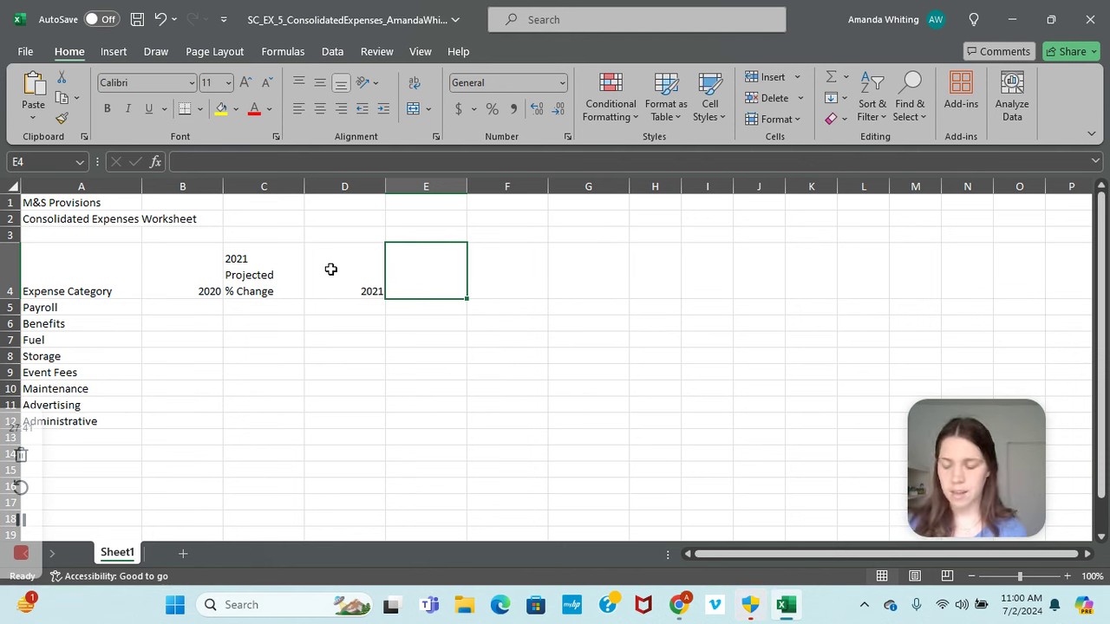
Enter the three-line heading "2022", "Projected", "% Change" within cell E4.
{"action": "type", "text": "2022 "}
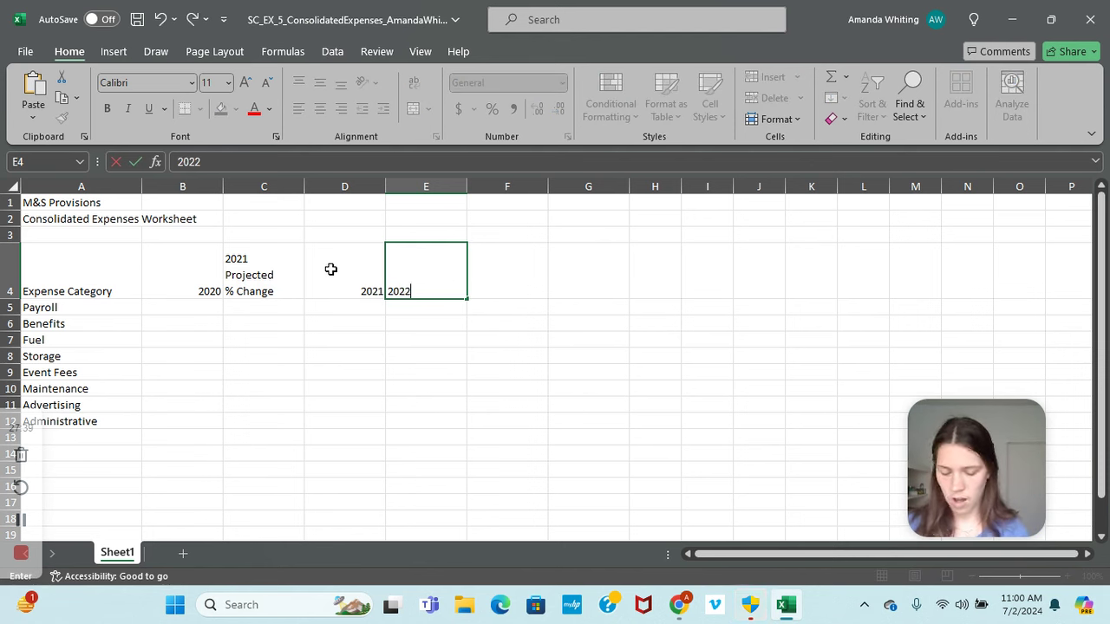
{"action": "type", "text": "Projected"}
{"action": "key", "text": "alt+Return"}
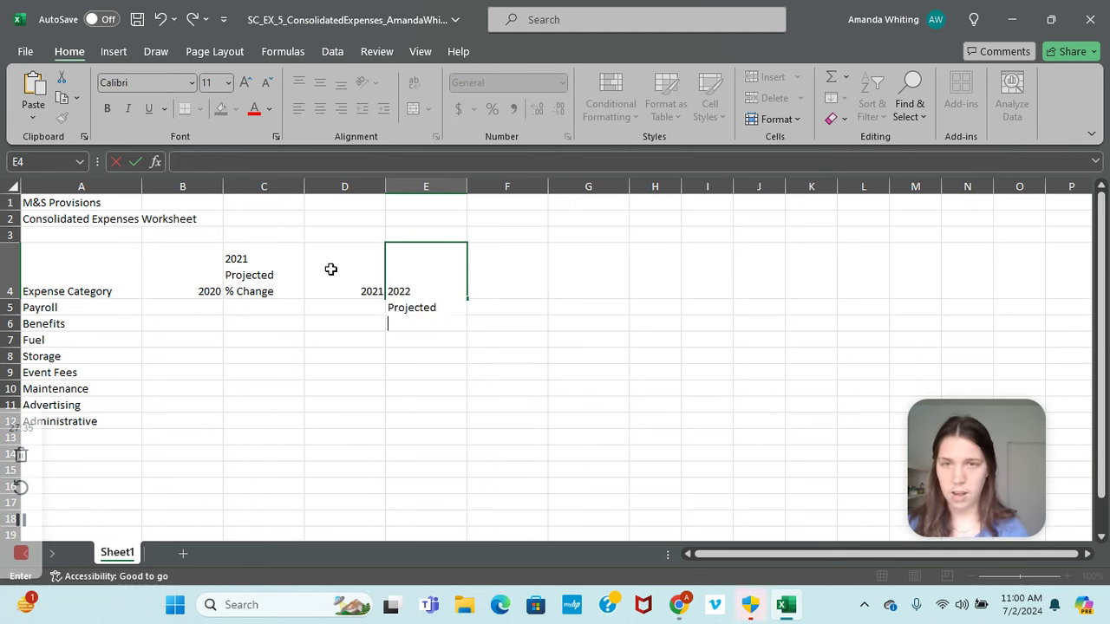
{"action": "type", "text": "%"}
{"action": "type", "text": " Chnage"}
{"action": "key", "text": "BackSpace"}
{"action": "key", "text": "BackSpace"}
{"action": "key", "text": "BackSpace"}
{"action": "type", "text": "ang"}
{"action": "key", "text": "Return"}
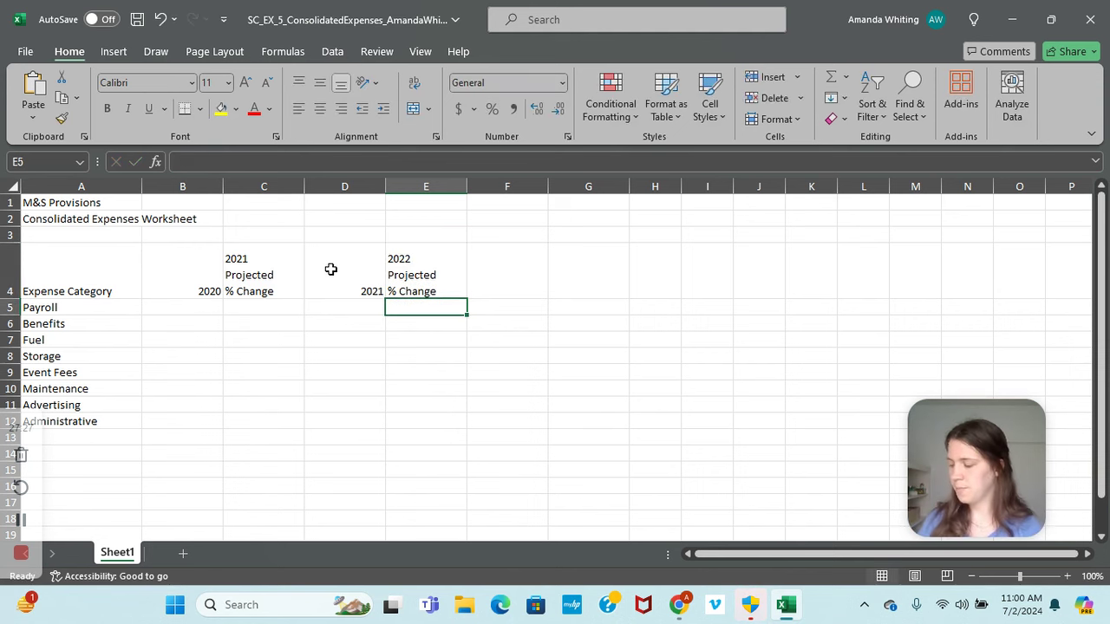
Enter 2022 in cell F4 and the two-line heading "Average", "% Change" within cell G4.
{"action": "left_click", "coordinate": [481, 268]}
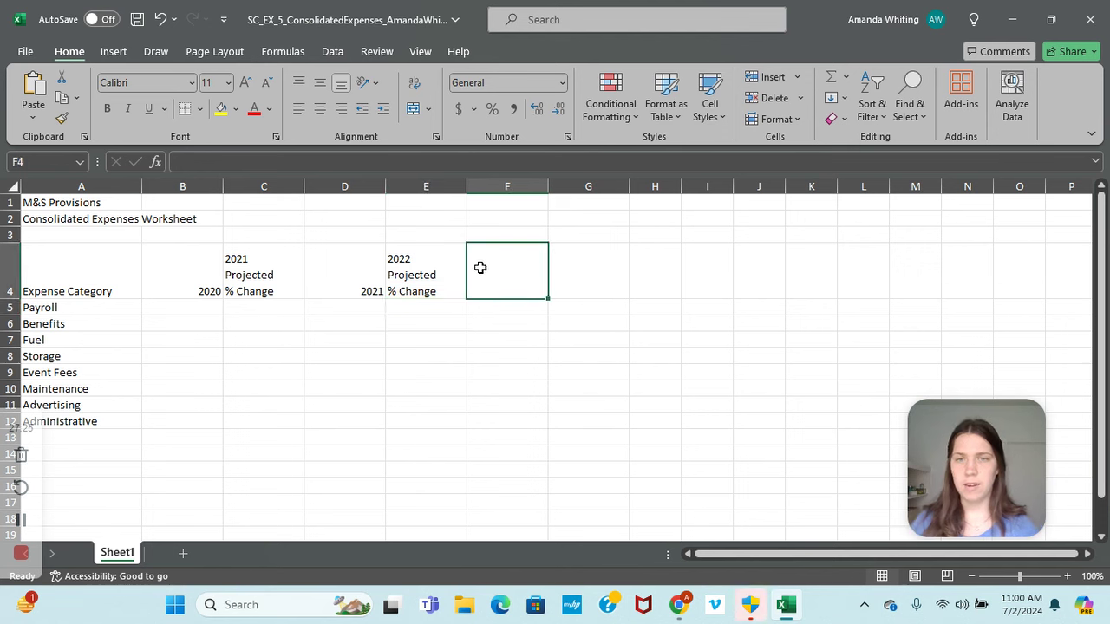
{"action": "type", "text": "2022"}
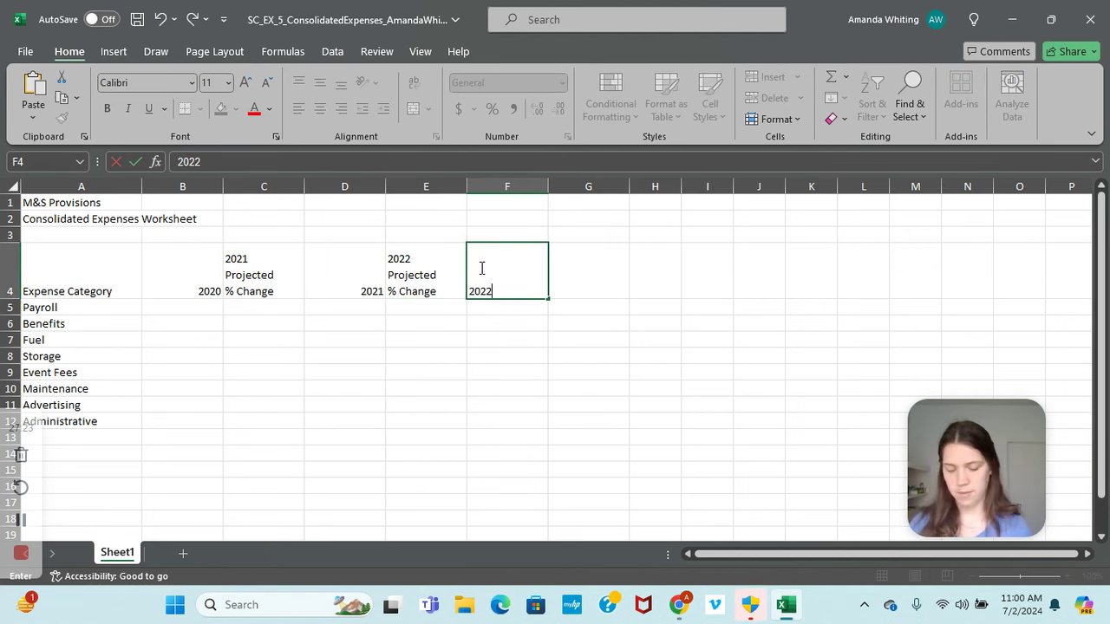
{"action": "key", "text": "Tab"}
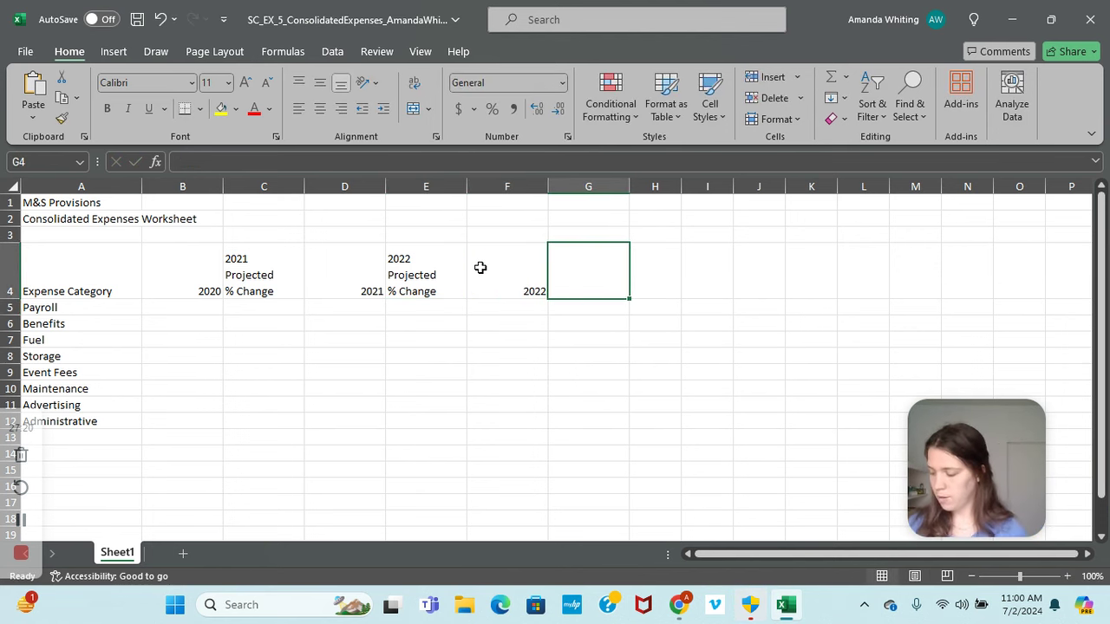
{"action": "type", "text": "A"}
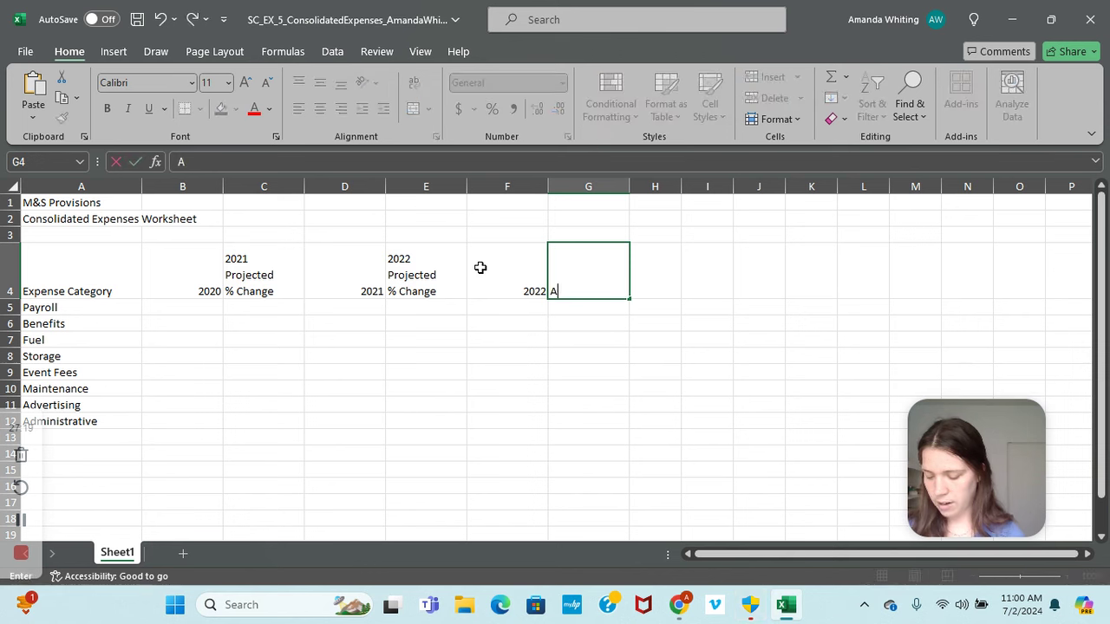
{"action": "type", "text": "verage"}
{"action": "key", "text": "alt+Return"}
{"action": "type", "text": "%"}
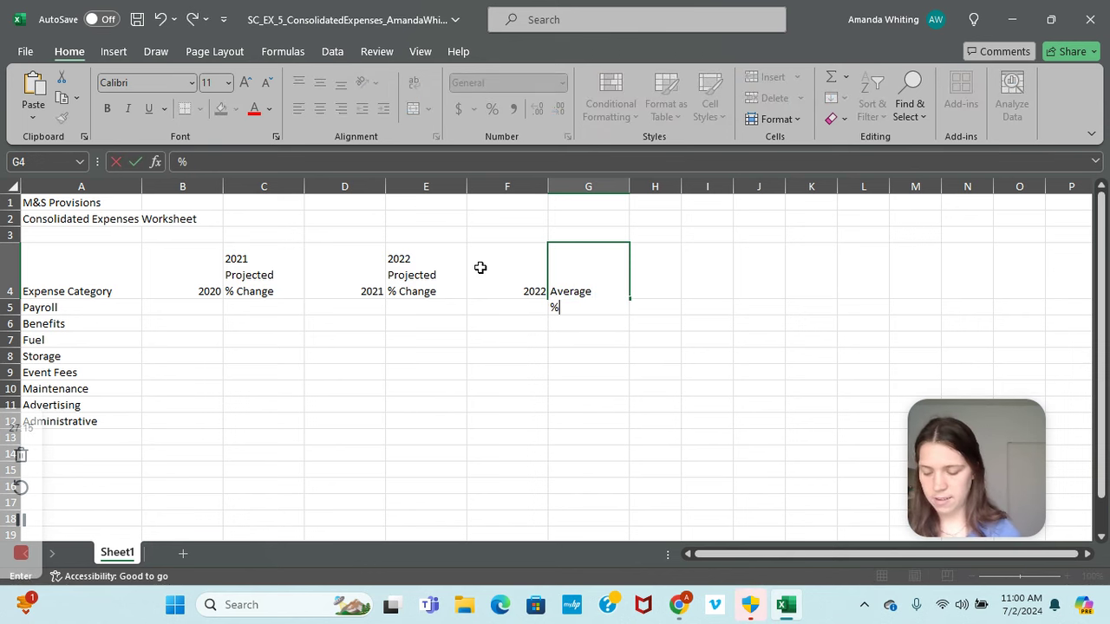
{"action": "type", "text": " Change"}
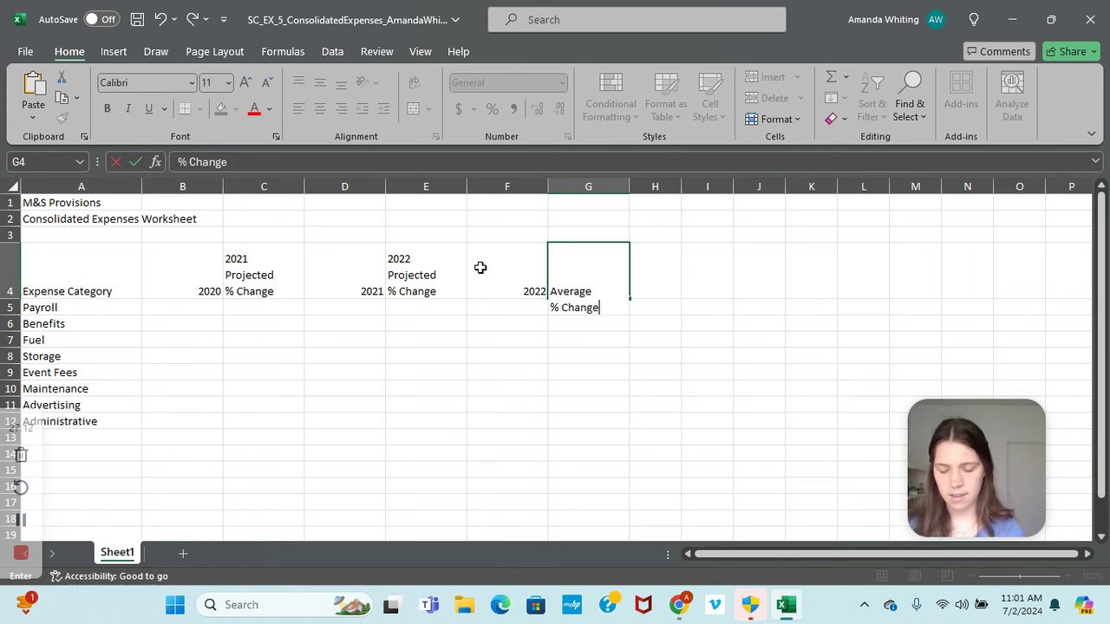
{"action": "key", "text": "Return"}
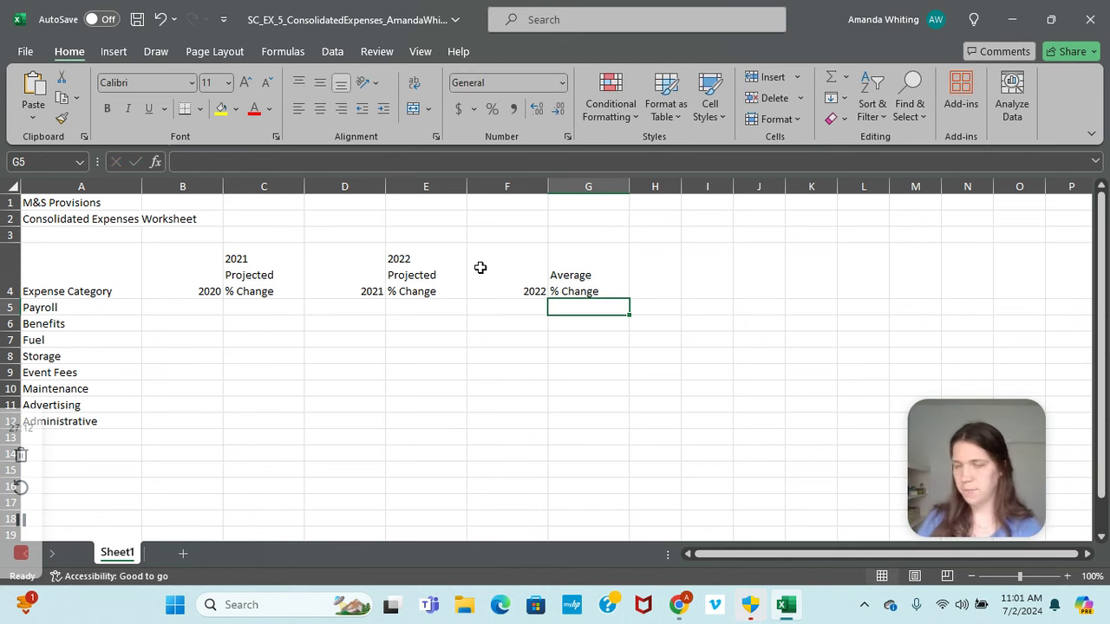
Enter 1 in cell B5 and extend it as a fill series through B12, giving 1 to 8.
{"action": "left_click", "coordinate": [209, 308]}
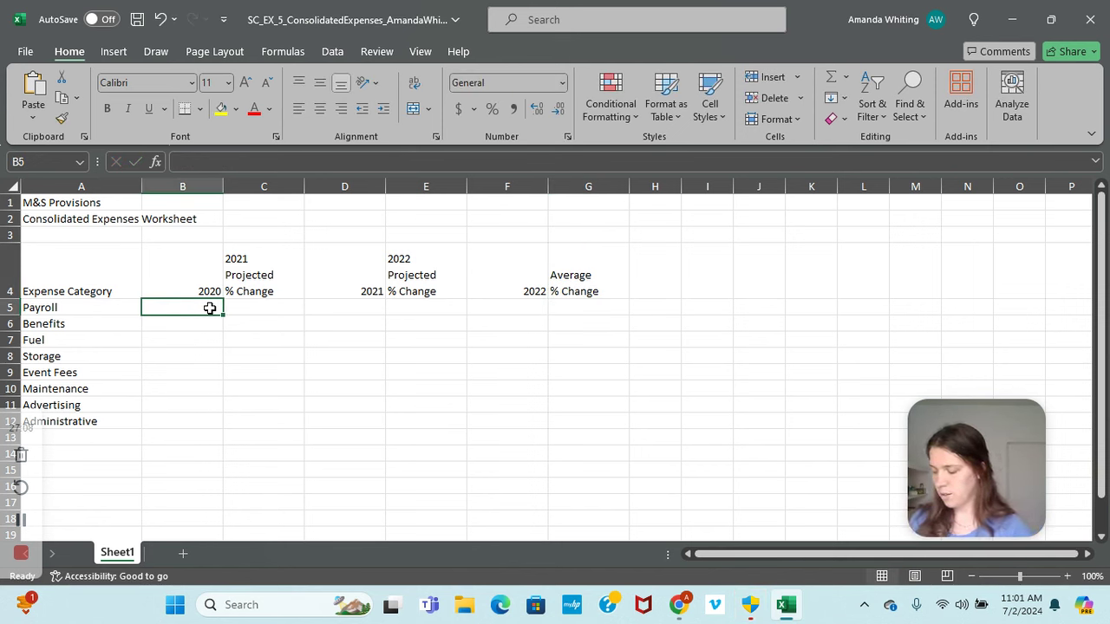
{"action": "type", "text": "1"}
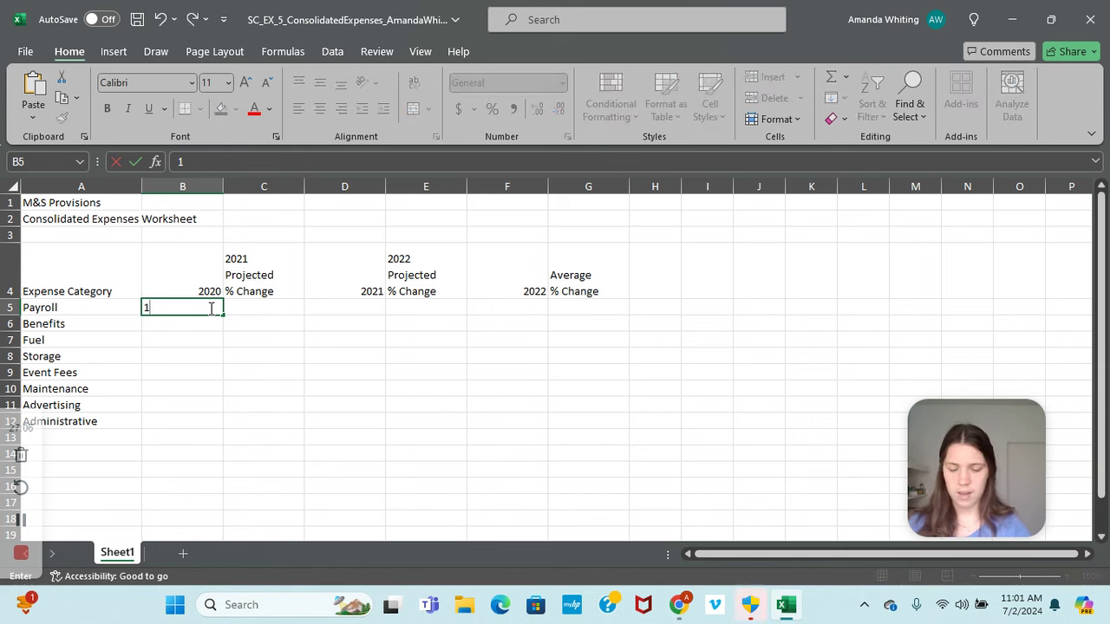
{"action": "key", "text": "Return"}
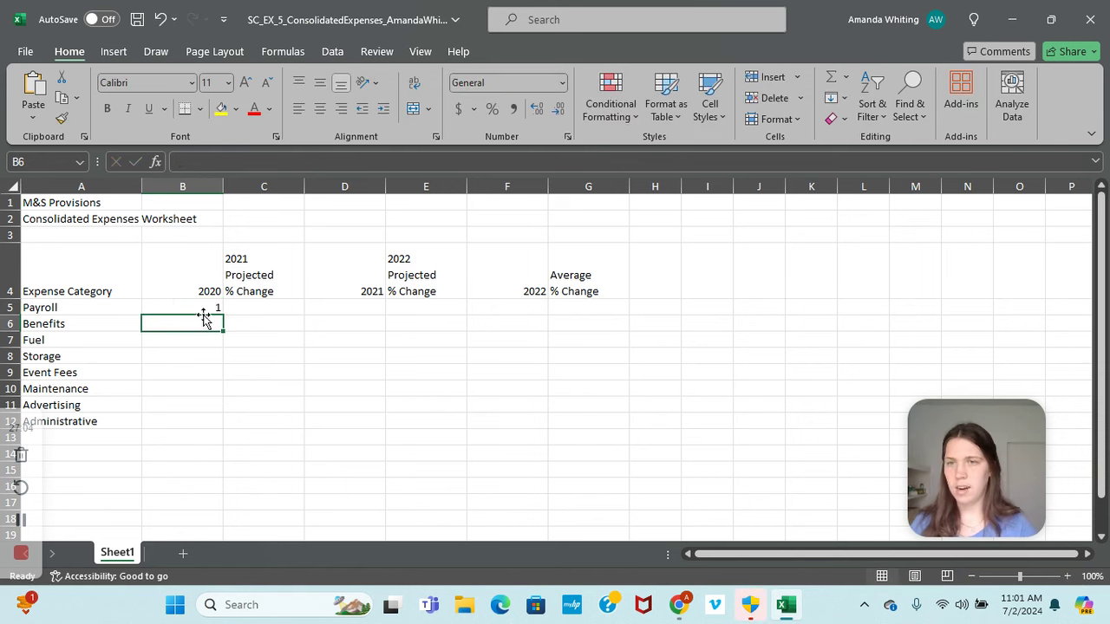
{"action": "left_click", "coordinate": [207, 309]}
{"action": "left_click_drag", "start_coordinate": [222, 315], "coordinate": [214, 432]}
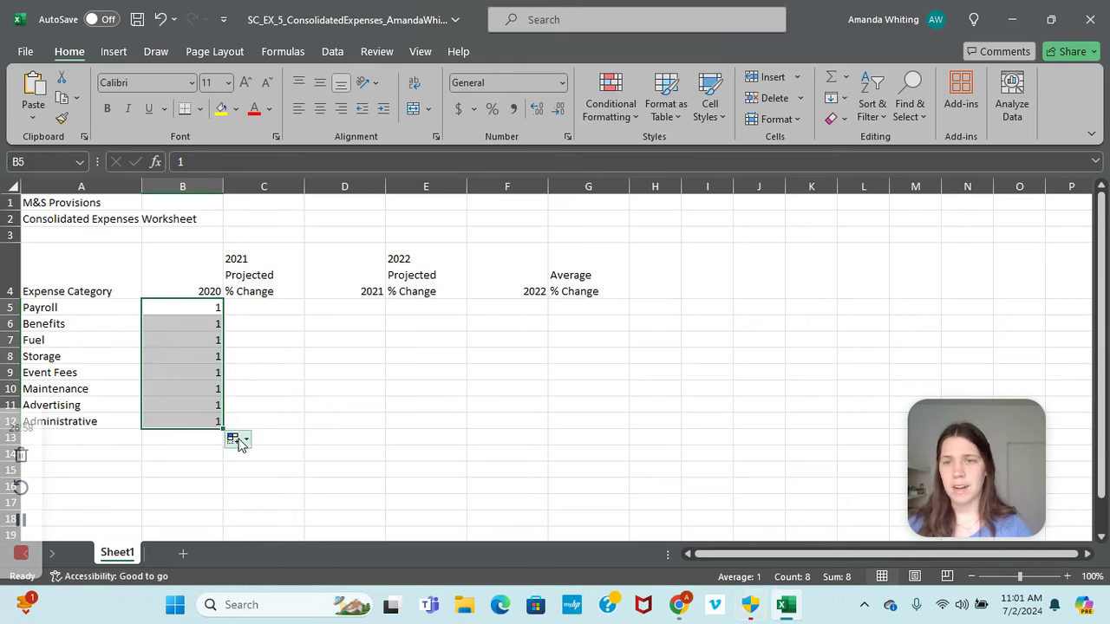
{"action": "left_click", "coordinate": [239, 440]}
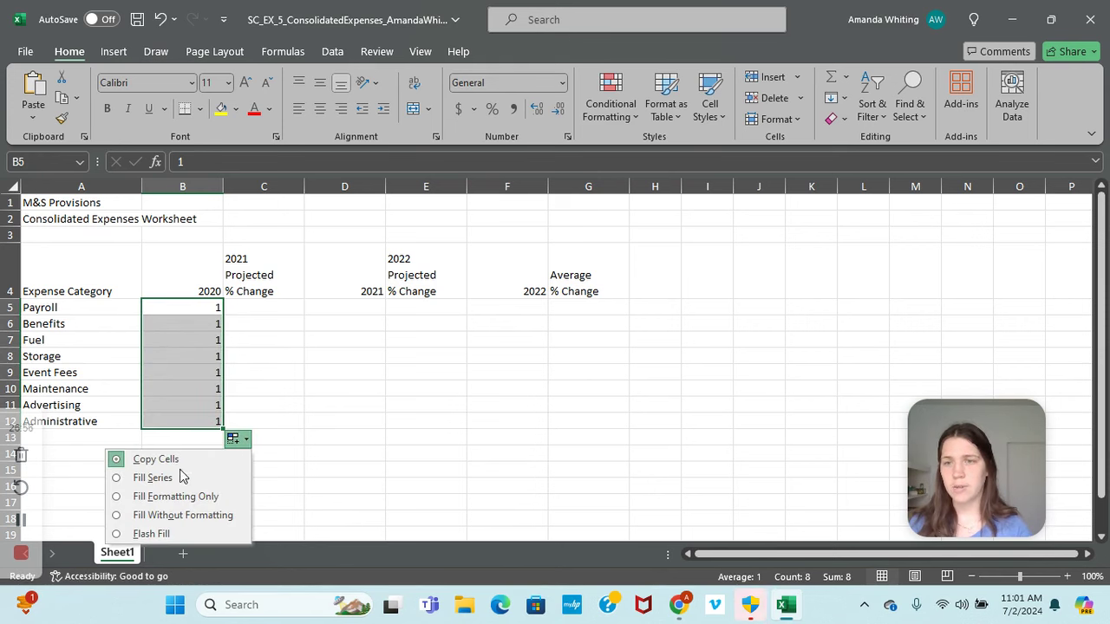
{"action": "left_click", "coordinate": [174, 479]}
{"action": "left_click", "coordinate": [301, 437]}
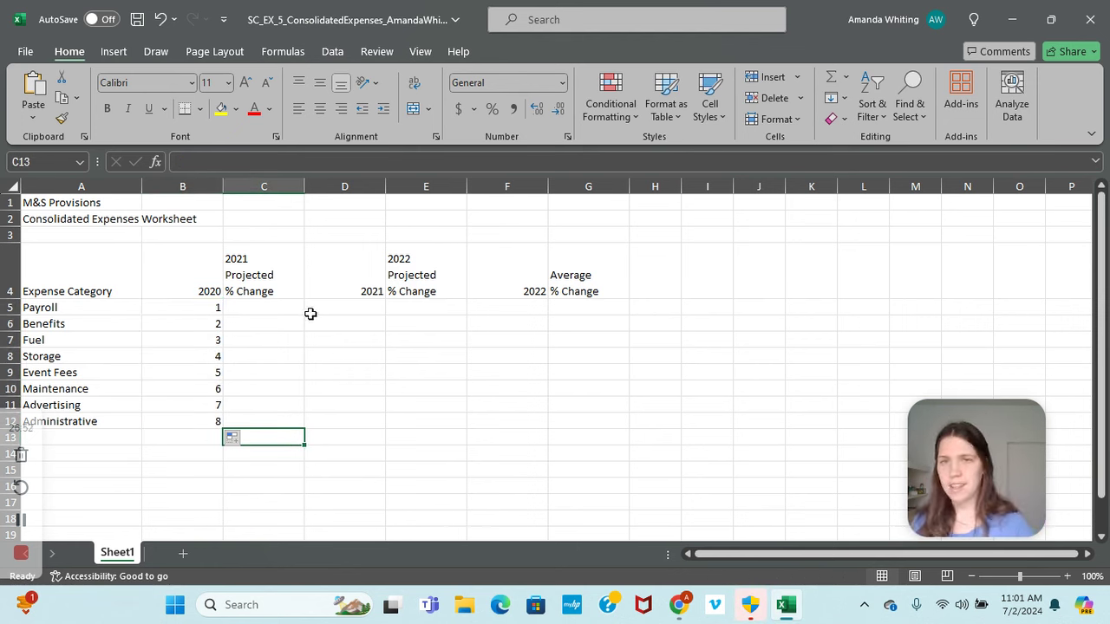
Enter 3% in cell C5 as the 2021 projected change for Payroll.
{"action": "left_click", "coordinate": [276, 313]}
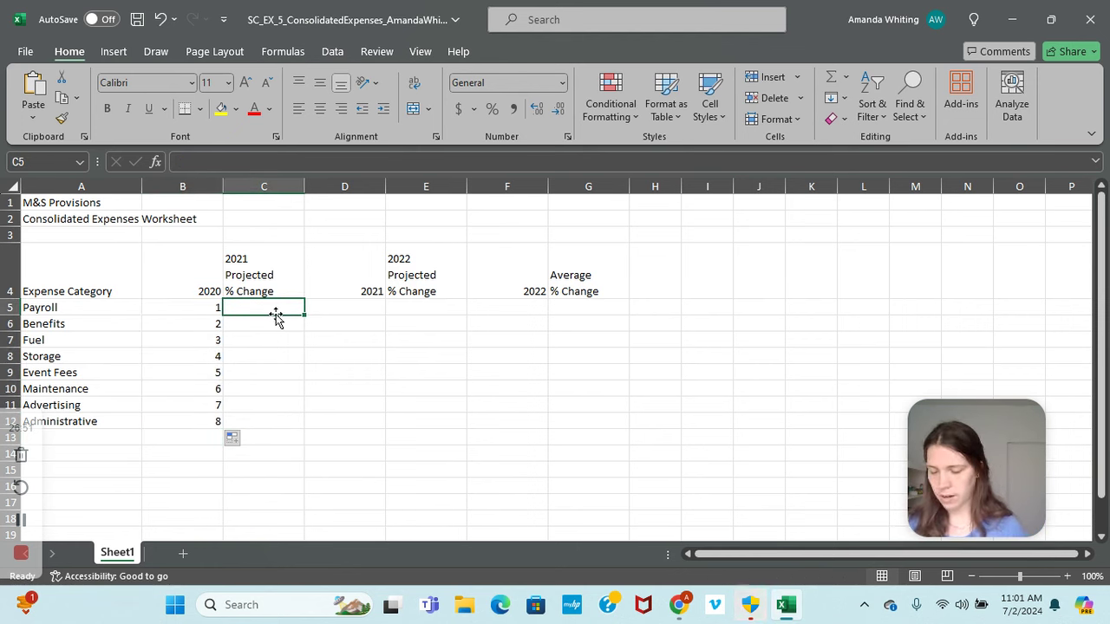
{"action": "type", "text": "3%"}
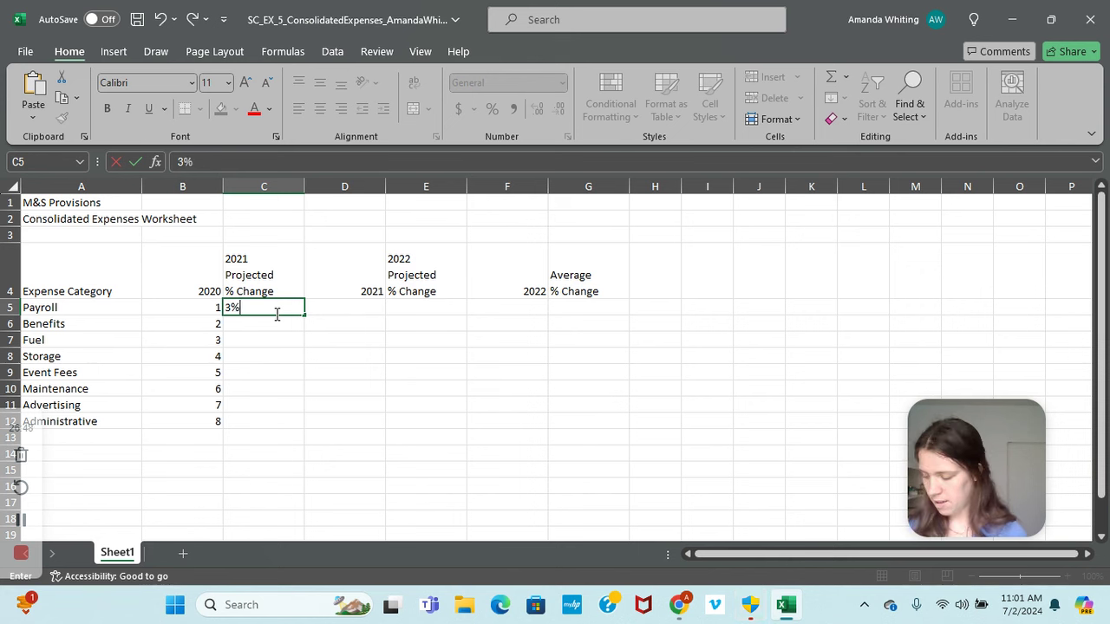
{"action": "key", "text": "Return"}
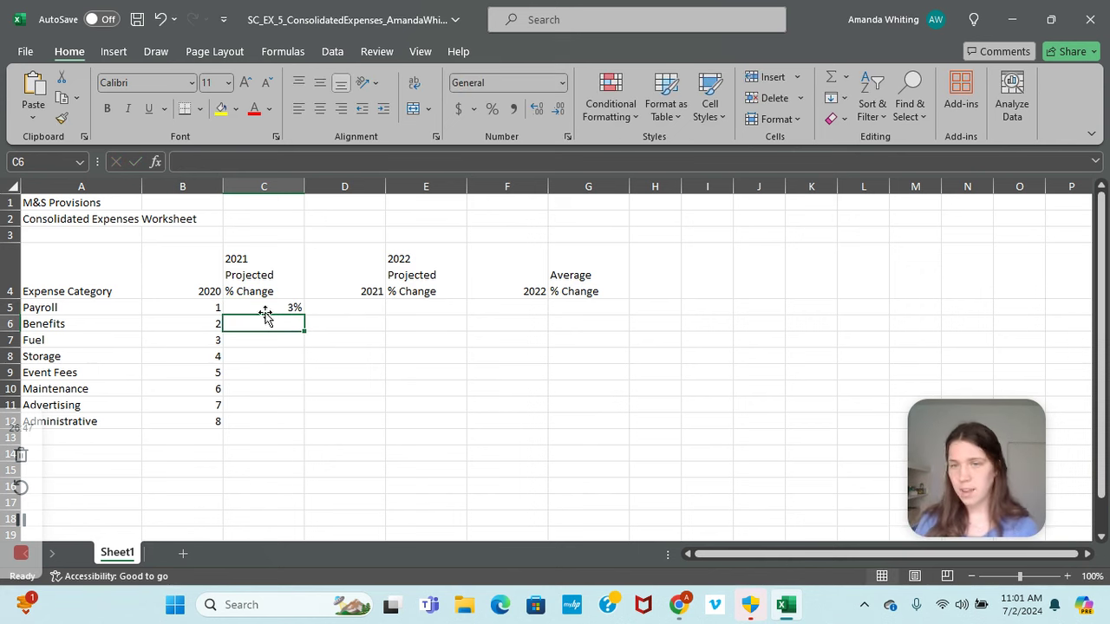
Fill C5:C12 with a linear column series using step value .031, and show the percentages with two decimal places.
{"action": "left_click_drag", "start_coordinate": [252, 305], "coordinate": [250, 422]}
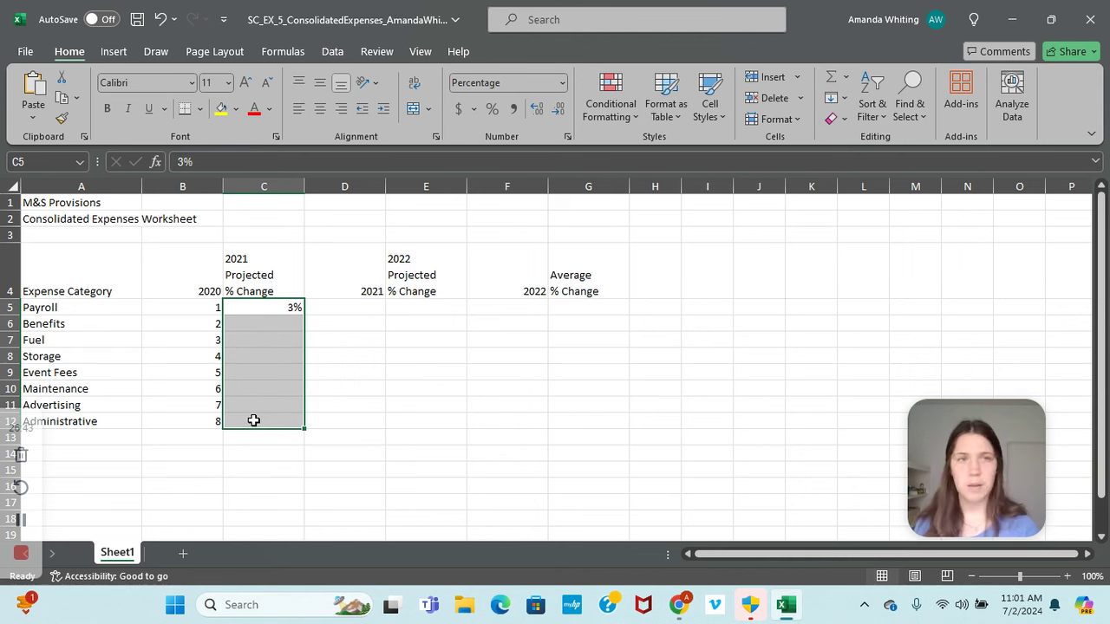
{"action": "left_click", "coordinate": [846, 98]}
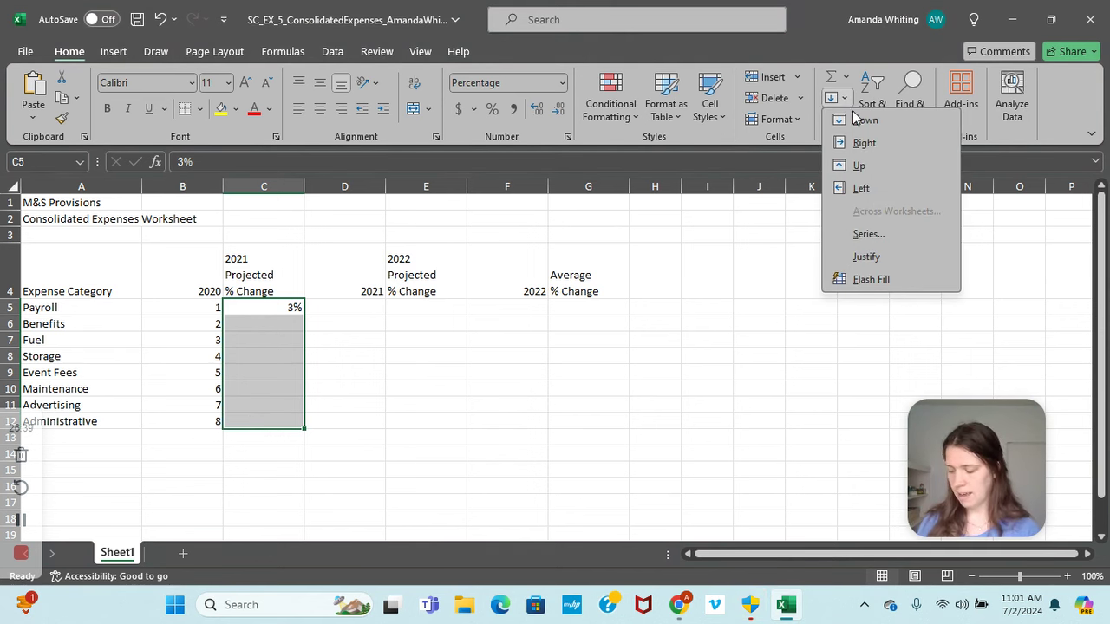
{"action": "left_click", "coordinate": [876, 232]}
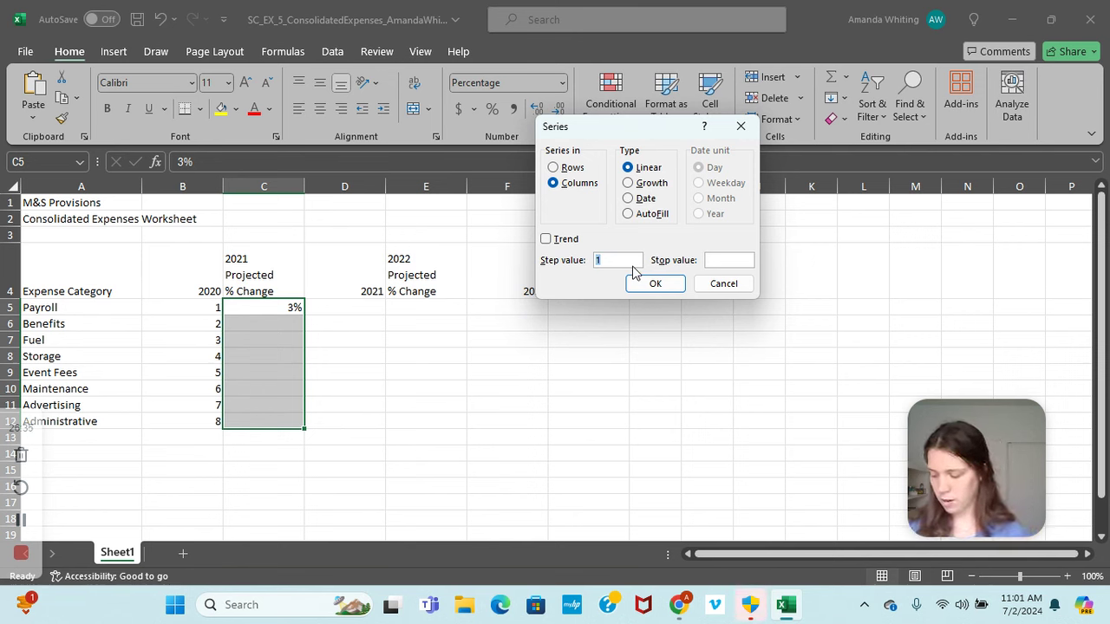
{"action": "type", "text": "."}
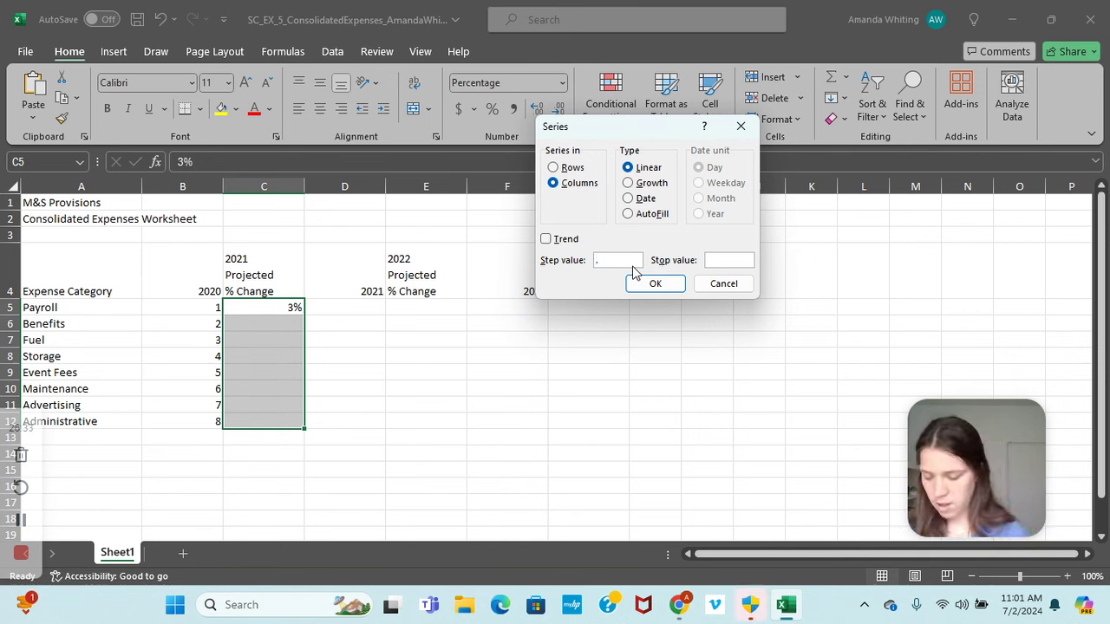
{"action": "type", "text": "031"}
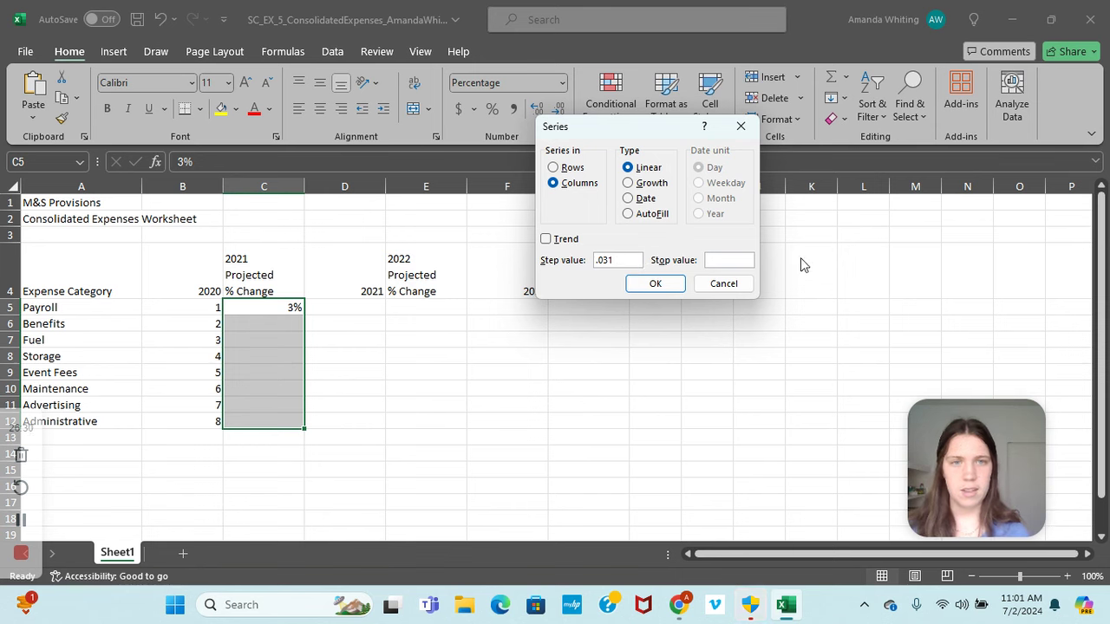
{"action": "left_click", "coordinate": [657, 284]}
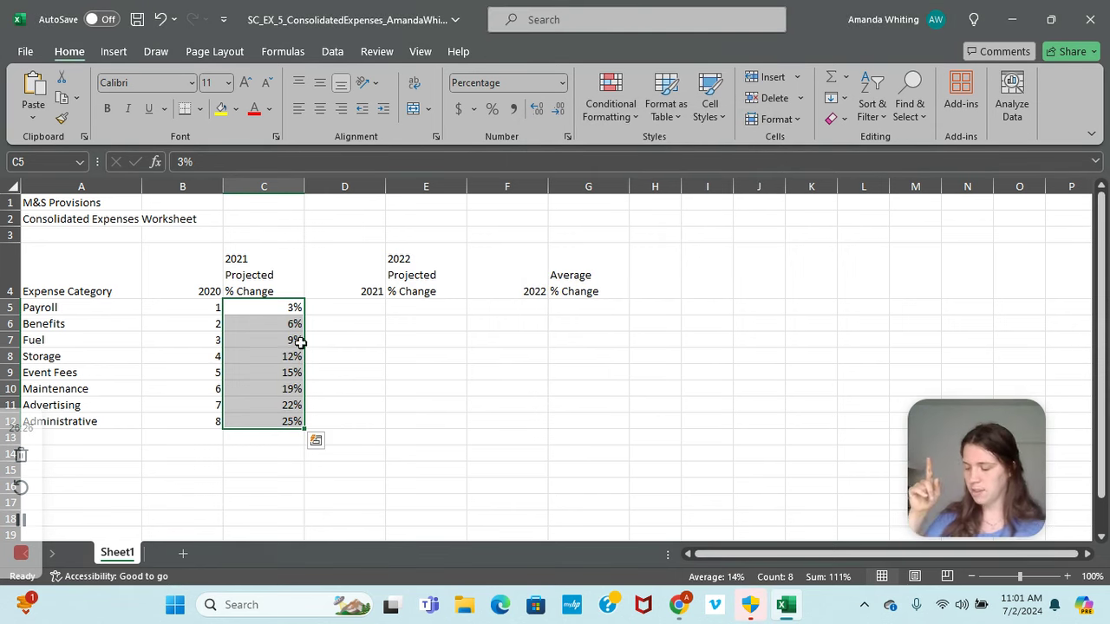
{"action": "left_click", "coordinate": [537, 111]}
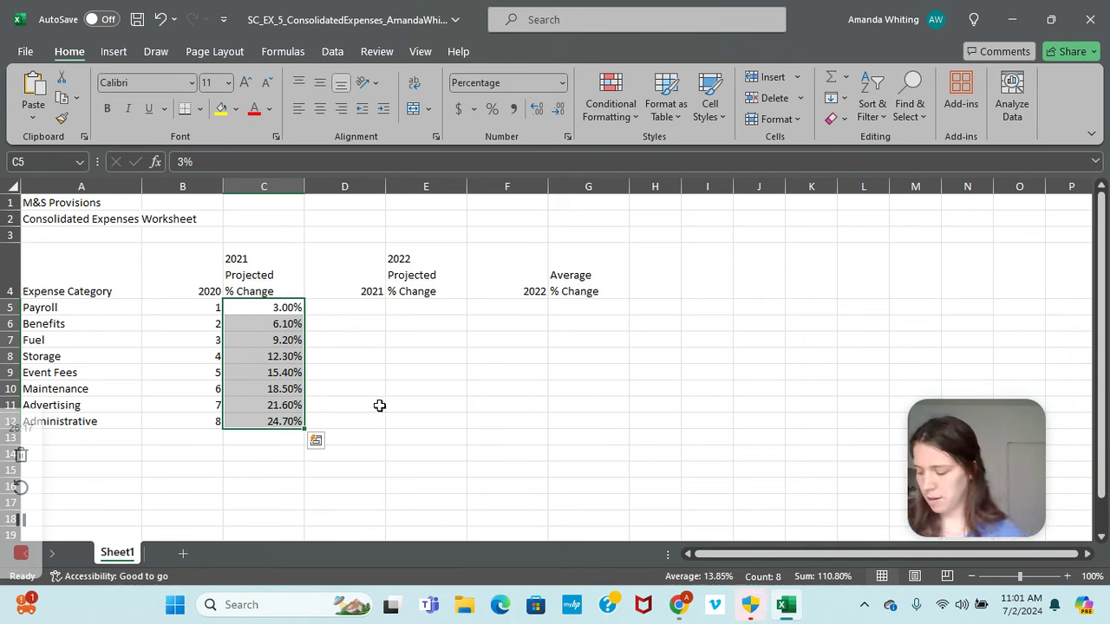
{"action": "left_click", "coordinate": [379, 405]}
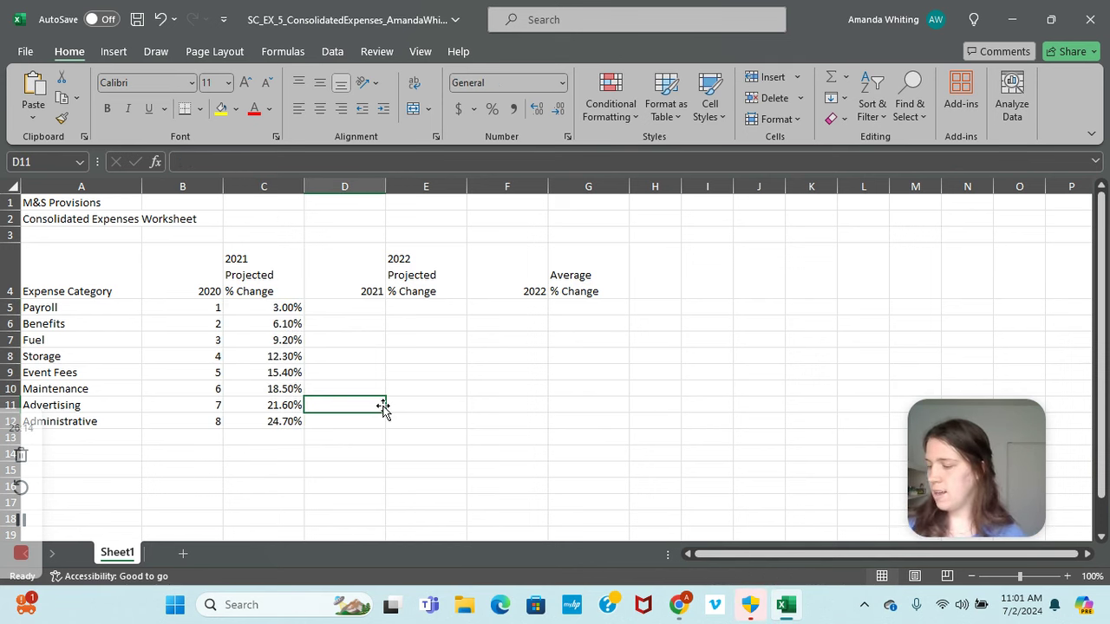
Enter 4% in cell E5 as the 2022 projected change for Payroll.
{"action": "left_click", "coordinate": [412, 310]}
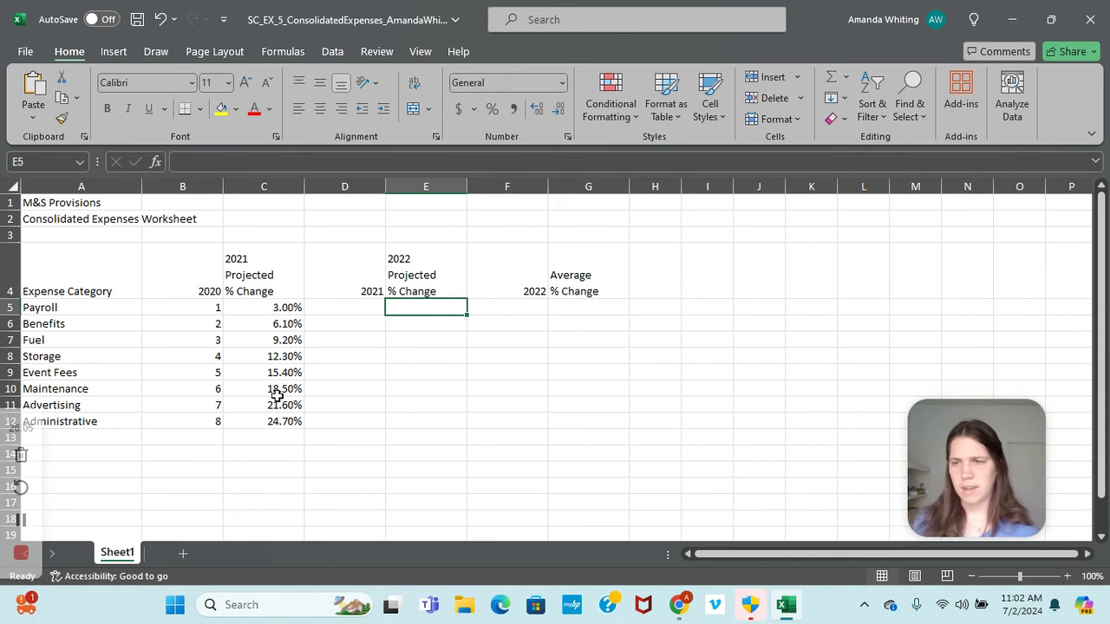
{"action": "left_click", "coordinate": [412, 302]}
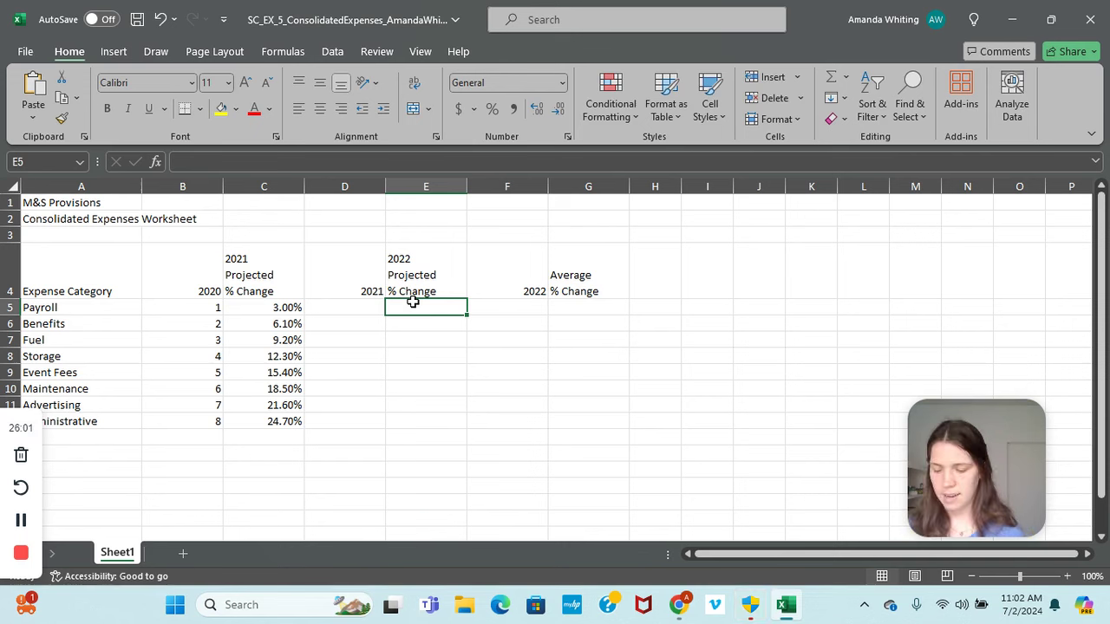
{"action": "type", "text": "4"}
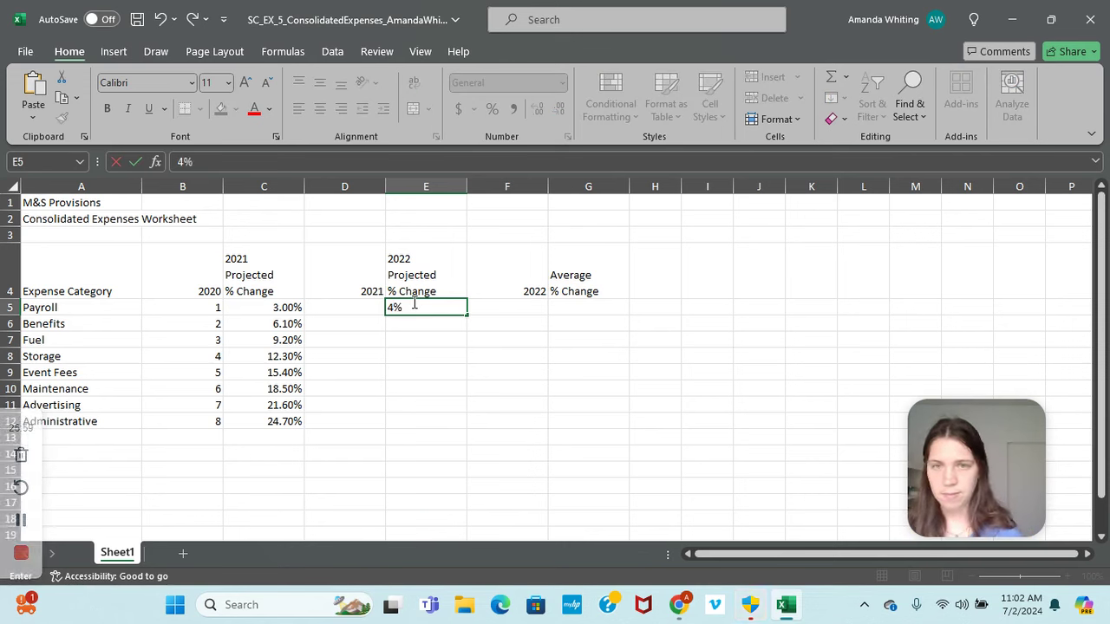
{"action": "type", "text": "%"}
{"action": "key", "text": "Return"}
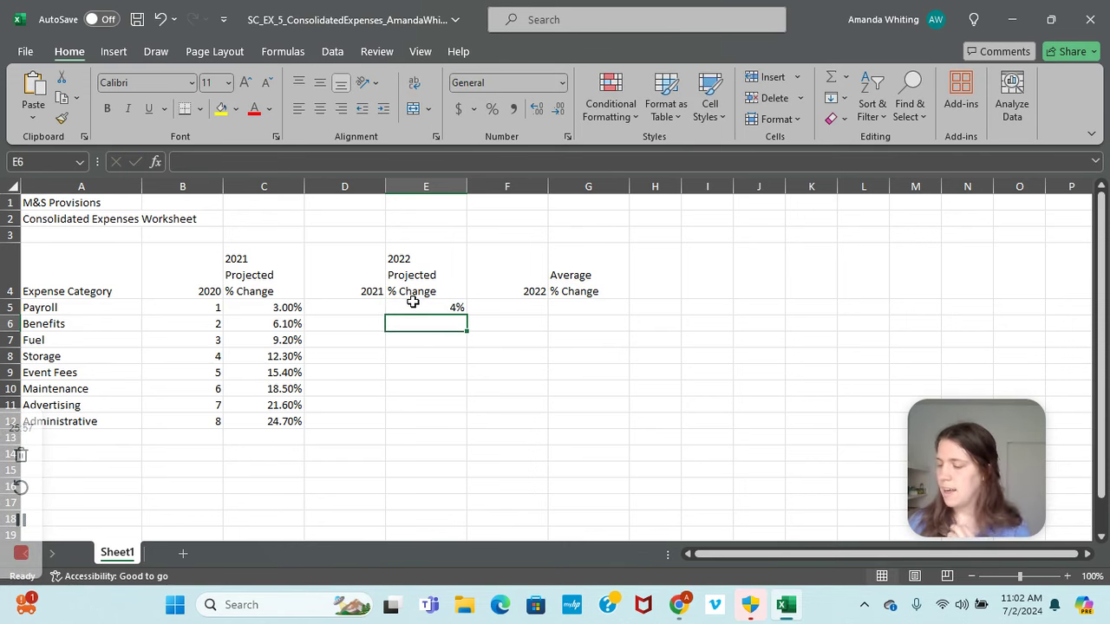
Fill E5:E12 with a linear column series using step value .02, and show the percentages with two decimal places.
{"action": "left_click", "coordinate": [449, 306]}
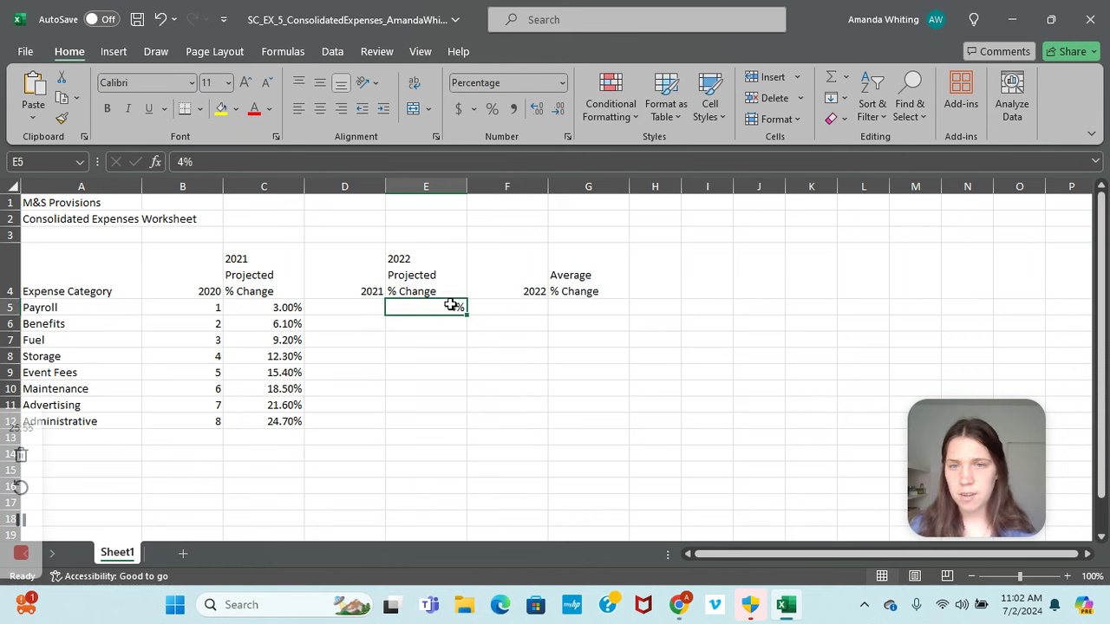
{"action": "left_click", "coordinate": [421, 421], "text": "shift"}
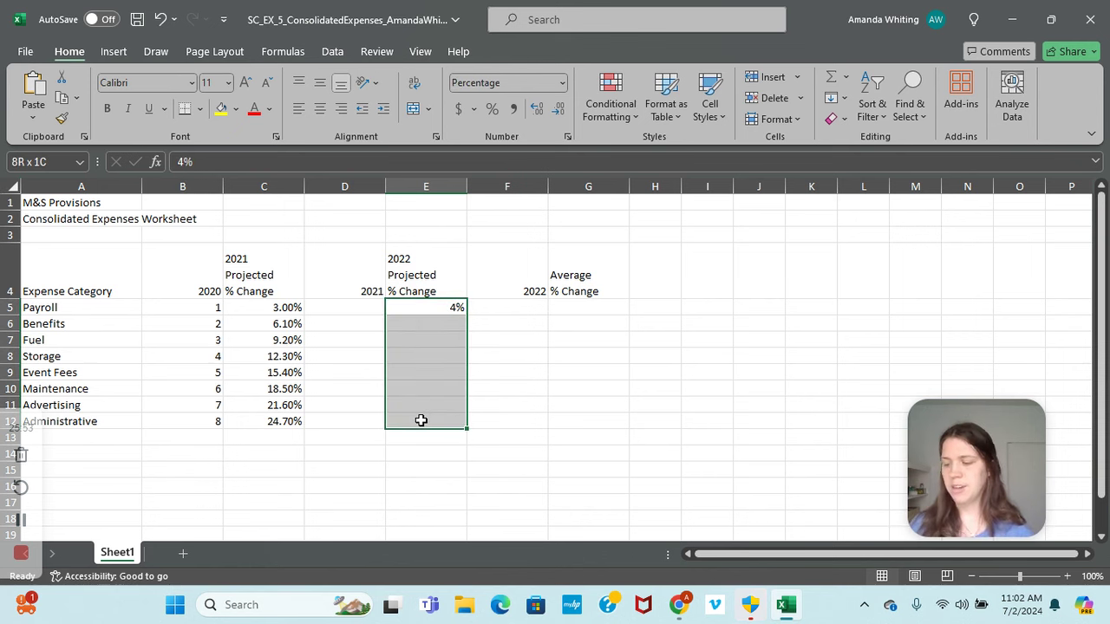
{"action": "left_click", "coordinate": [834, 98]}
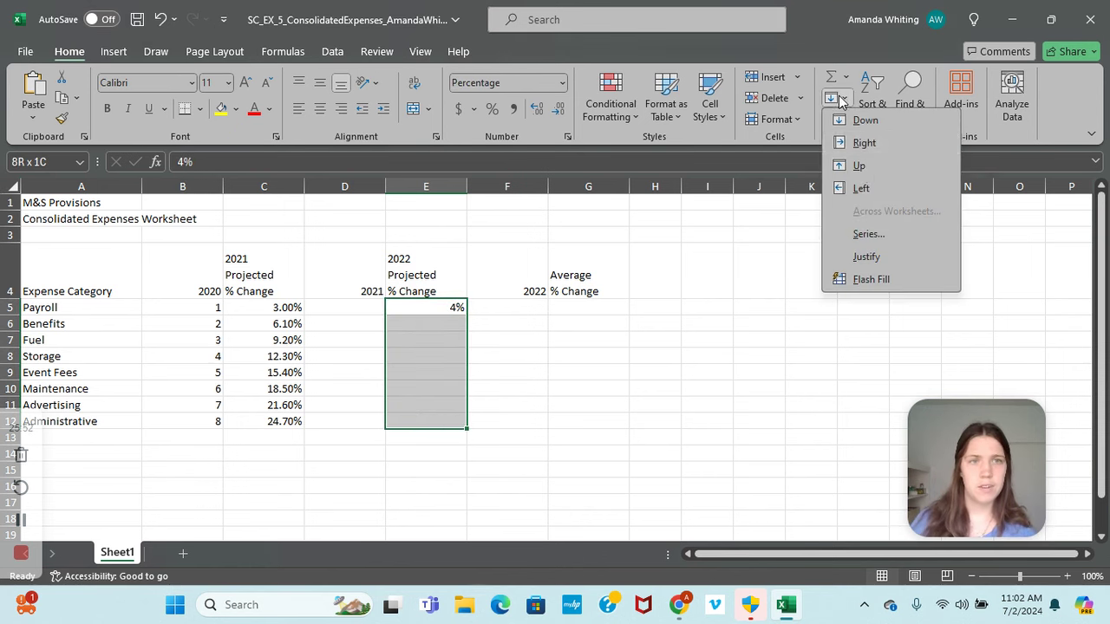
{"action": "left_click", "coordinate": [873, 238]}
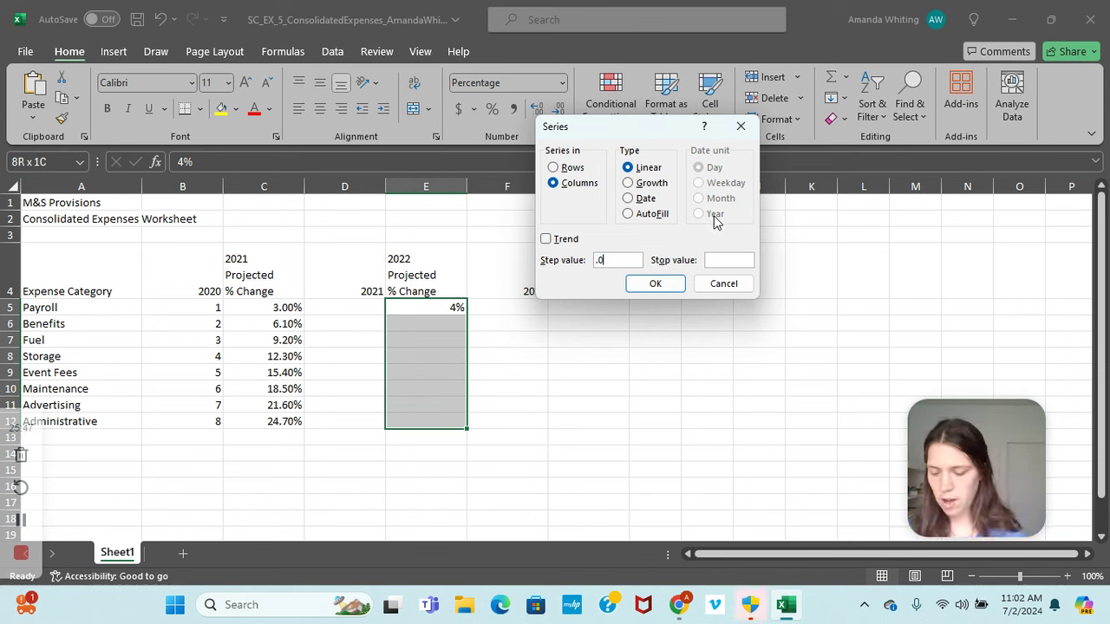
{"action": "left_click", "coordinate": [655, 284]}
{"action": "left_click", "coordinate": [539, 110]}
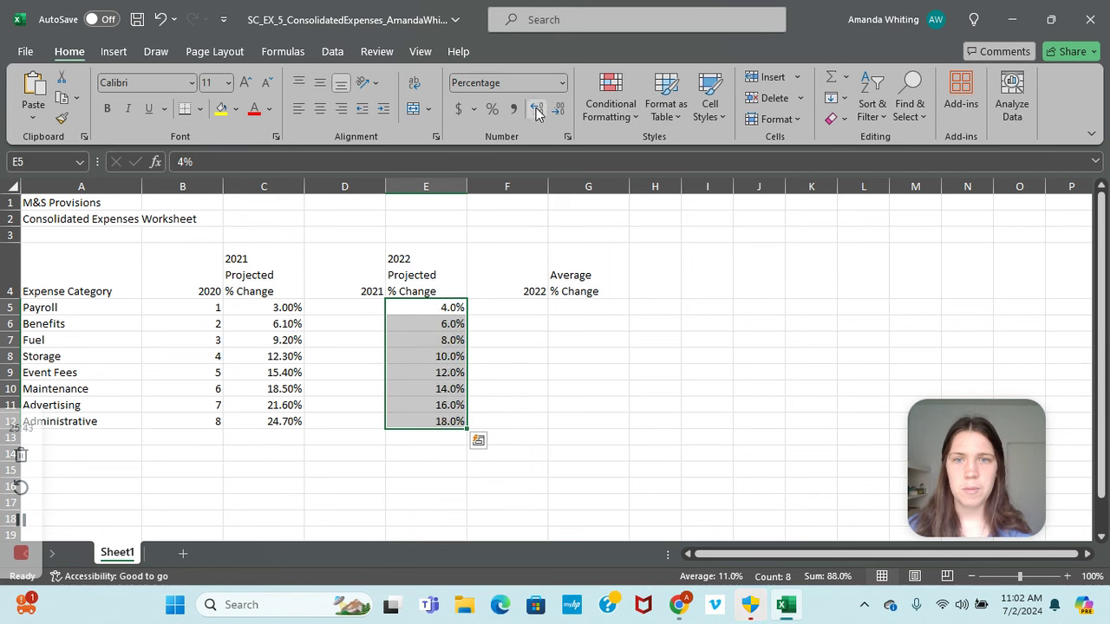
{"action": "left_click", "coordinate": [539, 110]}
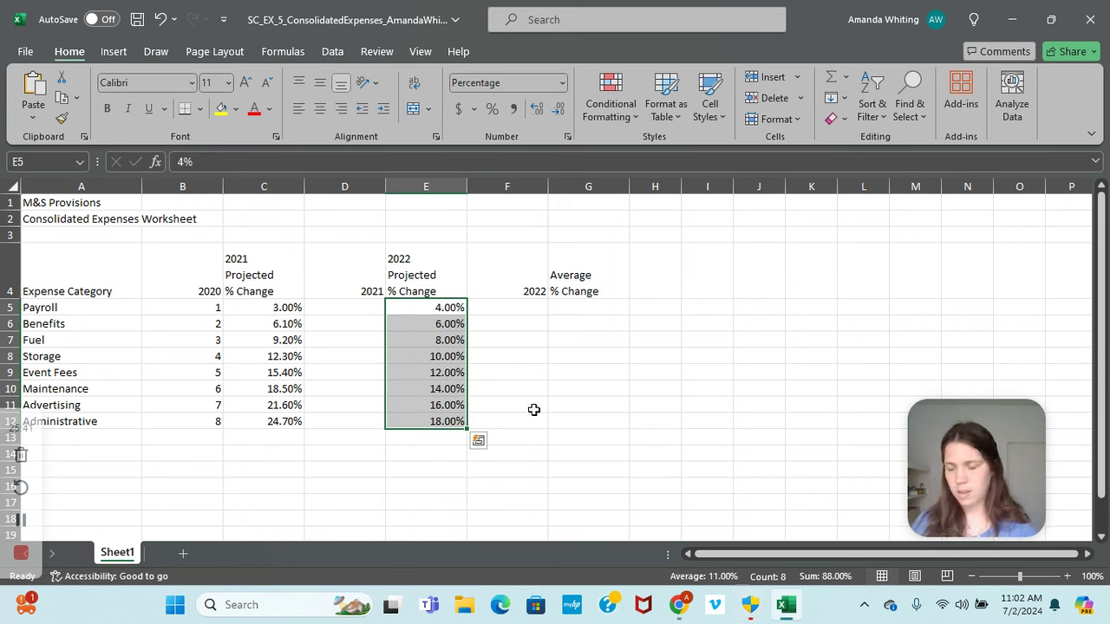
{"action": "left_click", "coordinate": [614, 439]}
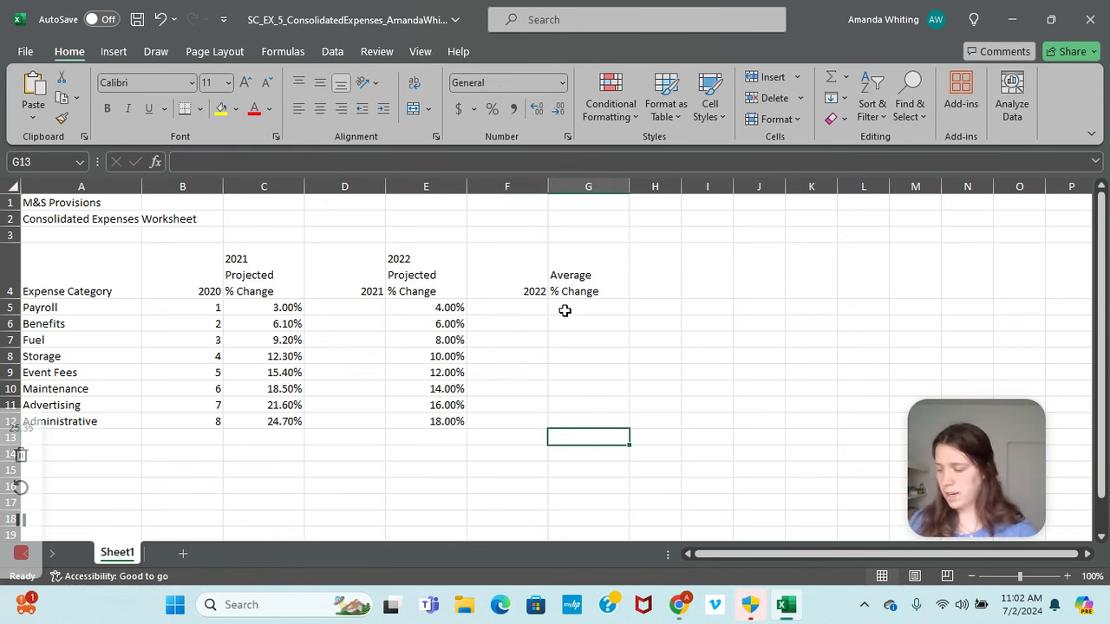
Enter the formula =TODAY() in cell G3 to insert the current date.
{"action": "left_click", "coordinate": [574, 235]}
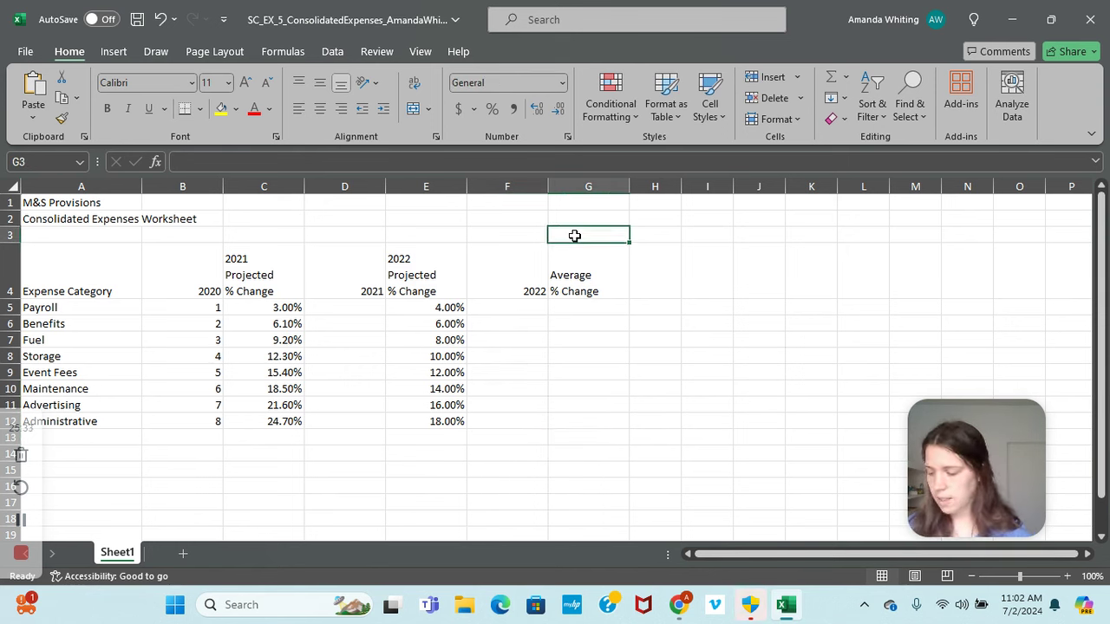
{"action": "type", "text": "=today()"}
{"action": "key", "text": "Return"}
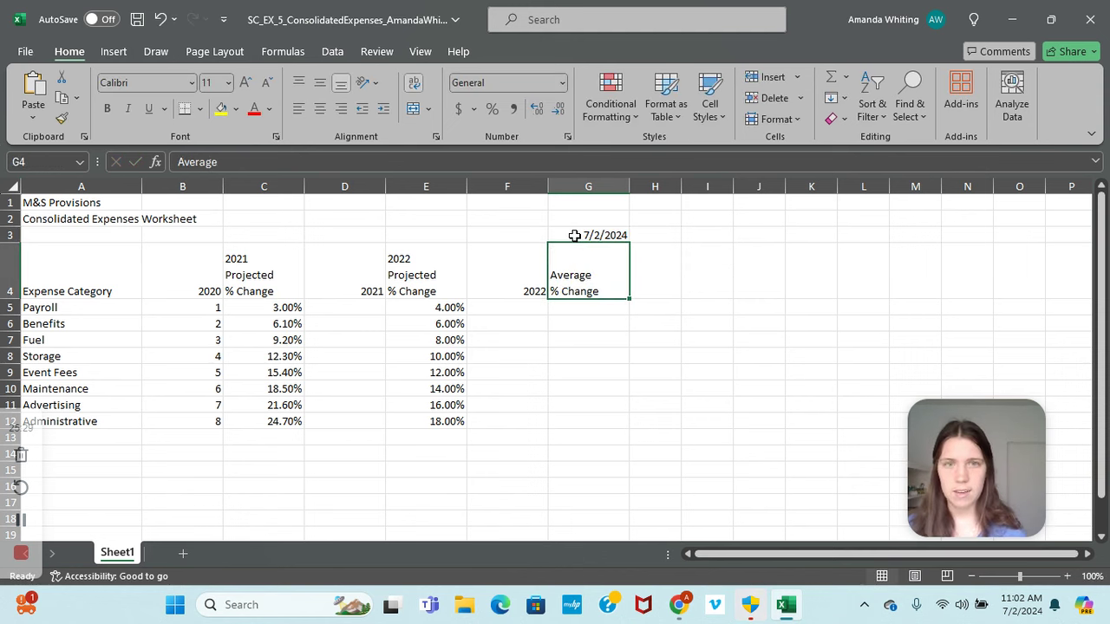
Format the date in cell G3 with the 14-Mar-2012 date type.
{"action": "left_click", "coordinate": [574, 235]}
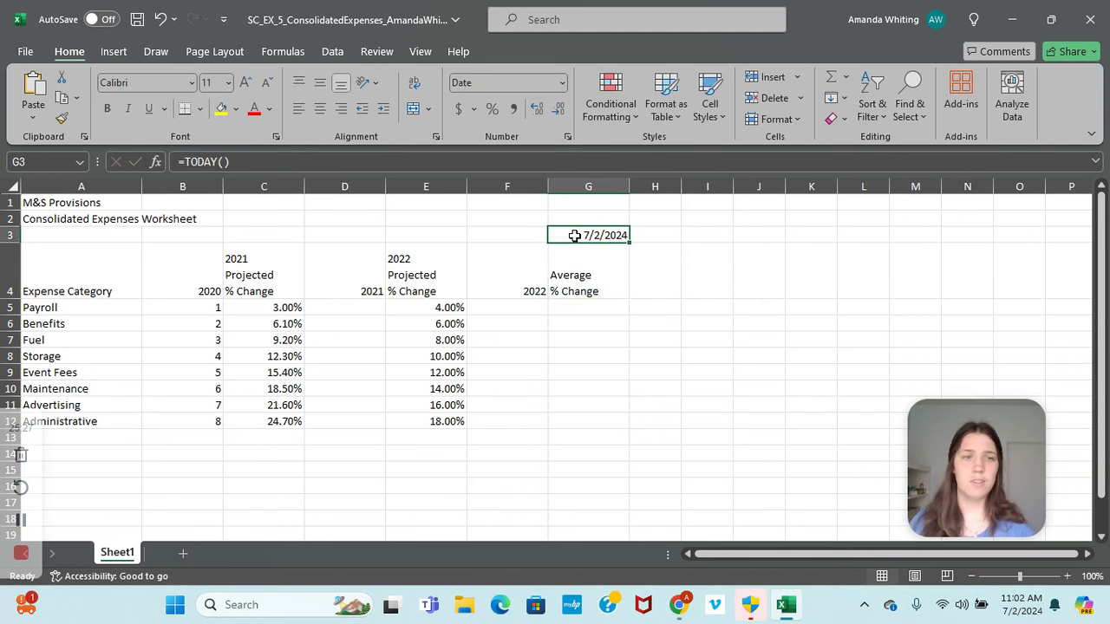
{"action": "right_click", "coordinate": [574, 235]}
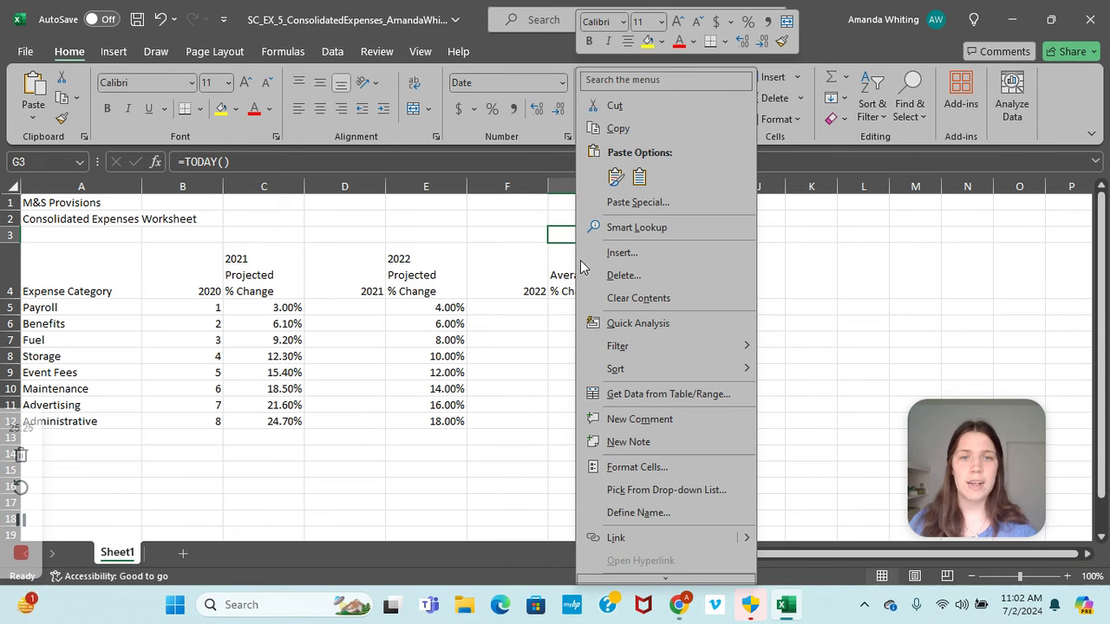
{"action": "left_click", "coordinate": [634, 469]}
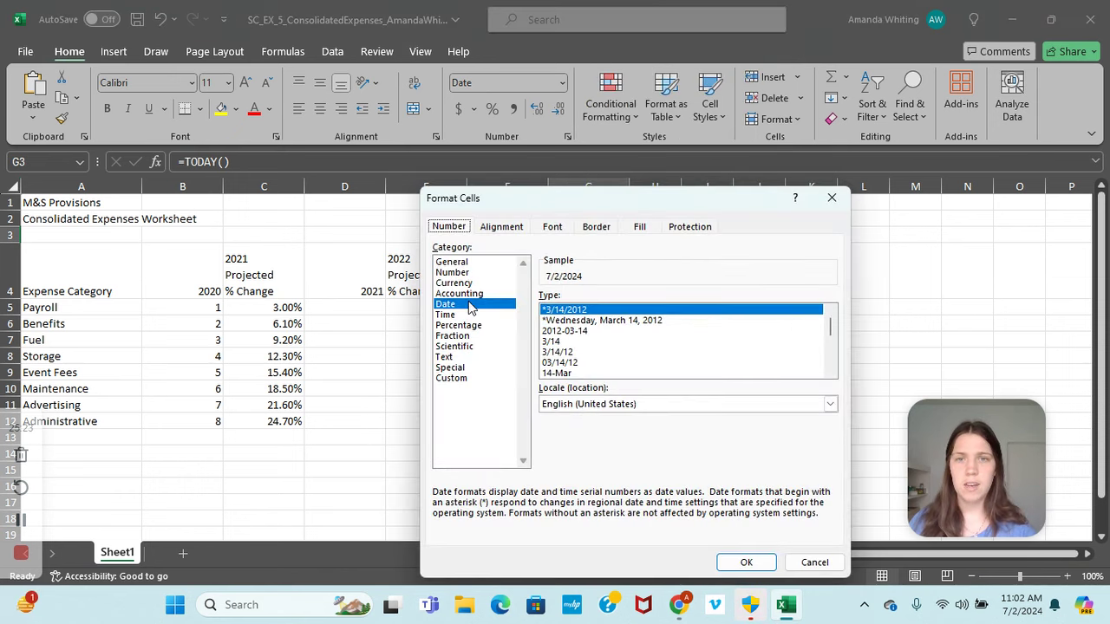
{"action": "scroll", "coordinate": [587, 351], "scroll_direction": "down", "scroll_amount": 4}
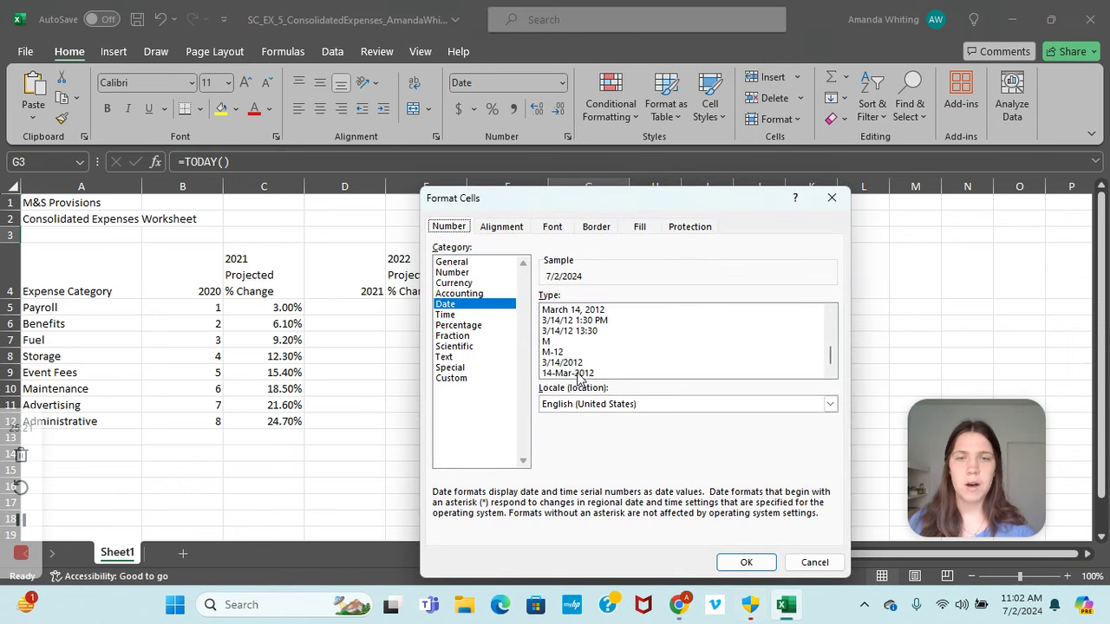
{"action": "left_click", "coordinate": [577, 374]}
{"action": "left_click", "coordinate": [733, 563]}
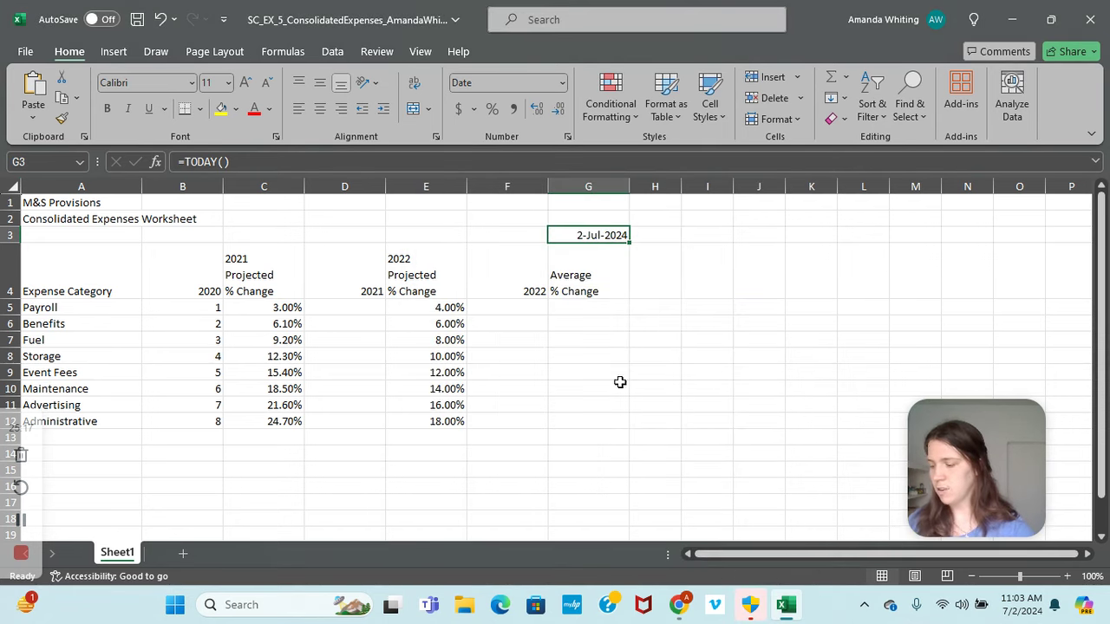
Enter =ROUND(B5+B5*C5,2) in cell D5 for the 2021 Payroll expense and copy it down through D12.
{"action": "left_click", "coordinate": [365, 305]}
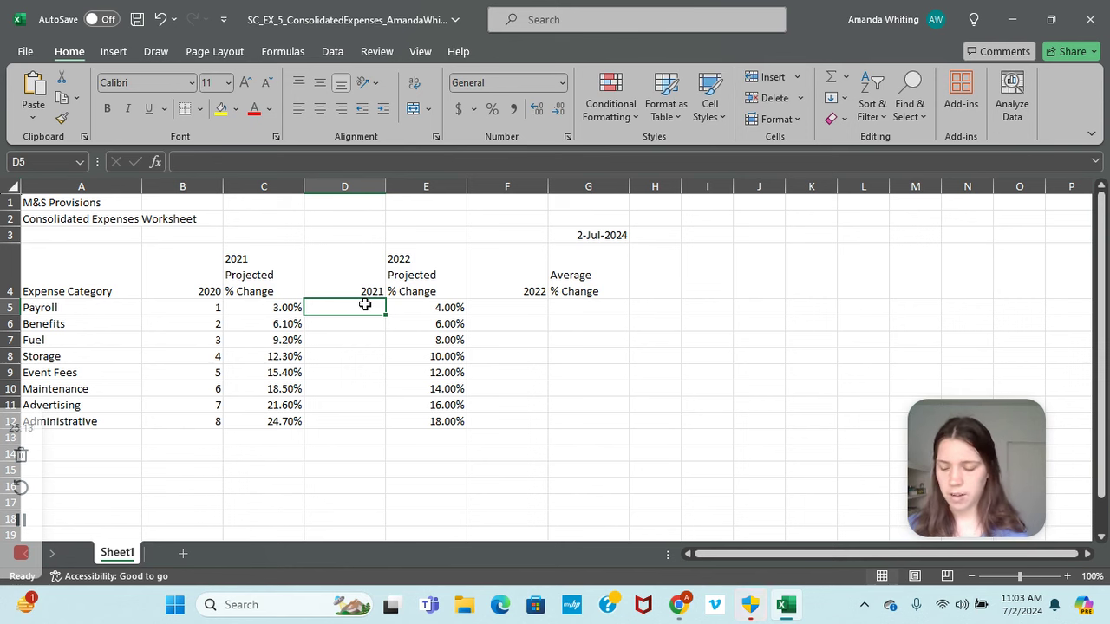
{"action": "type", "text": "=round"}
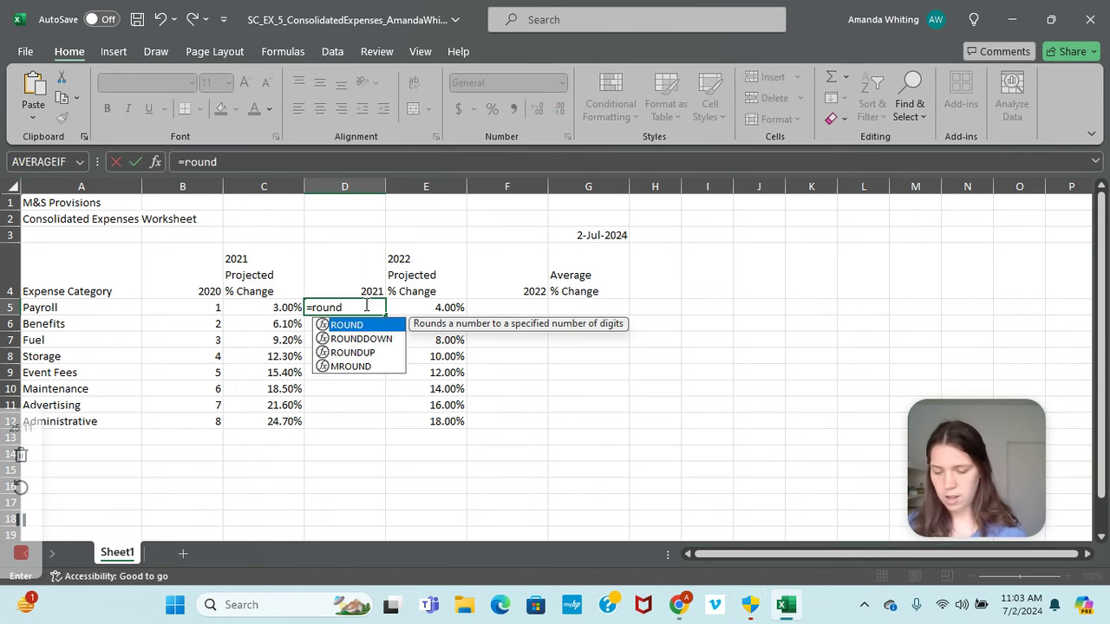
{"action": "type", "text": "(b5+b5"}
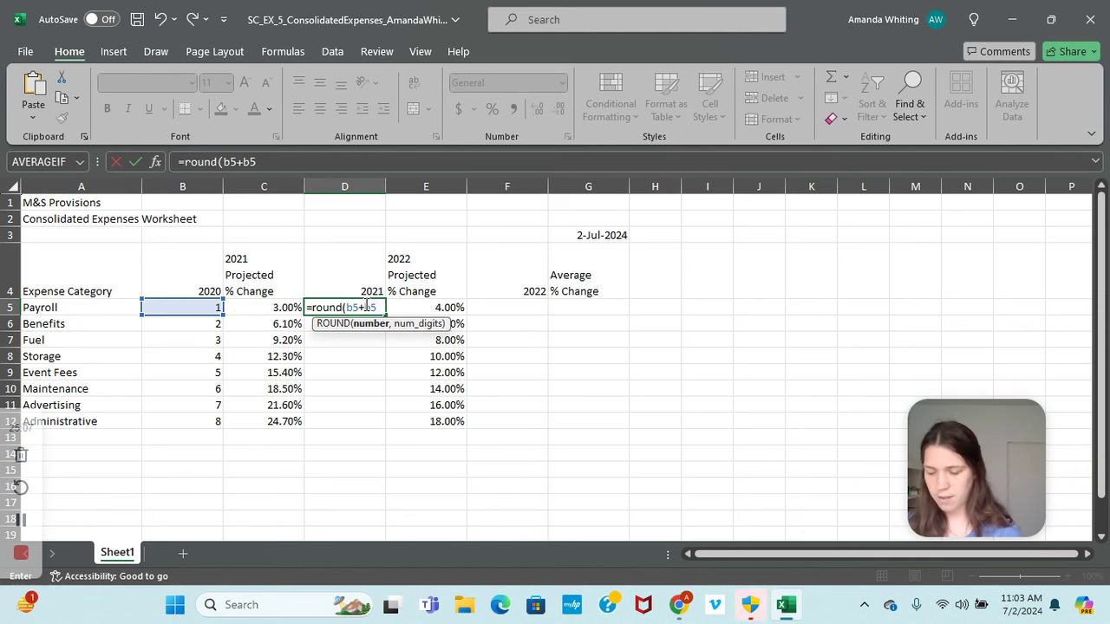
{"action": "type", "text": "*c5,2"}
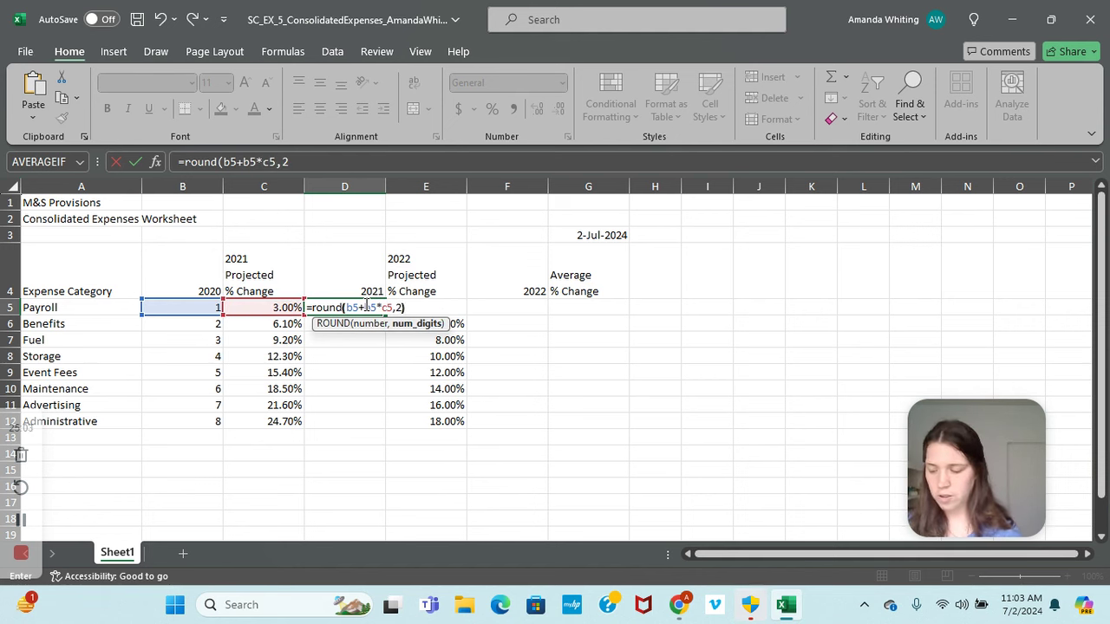
{"action": "type", "text": ")"}
{"action": "key", "text": "Return"}
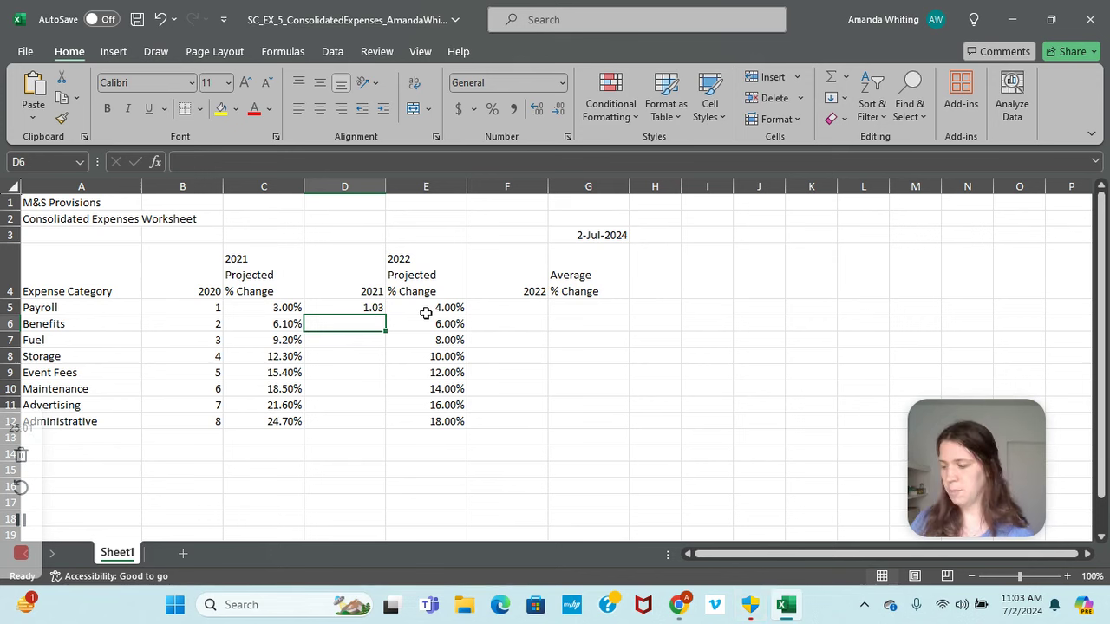
{"action": "left_click", "coordinate": [373, 309]}
{"action": "left_click_drag", "start_coordinate": [386, 312], "coordinate": [384, 426]}
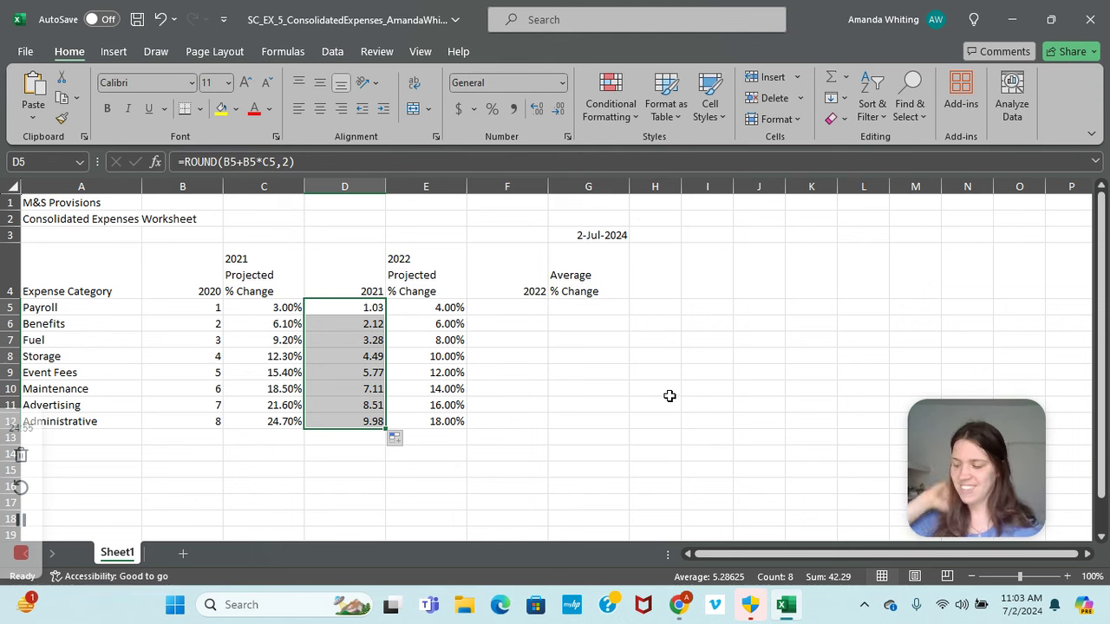
Enter =ROUND(D5+D5*E5,2) in cell F5 for the 2022 Payroll expense and copy it down through F12.
{"action": "left_click", "coordinate": [494, 305]}
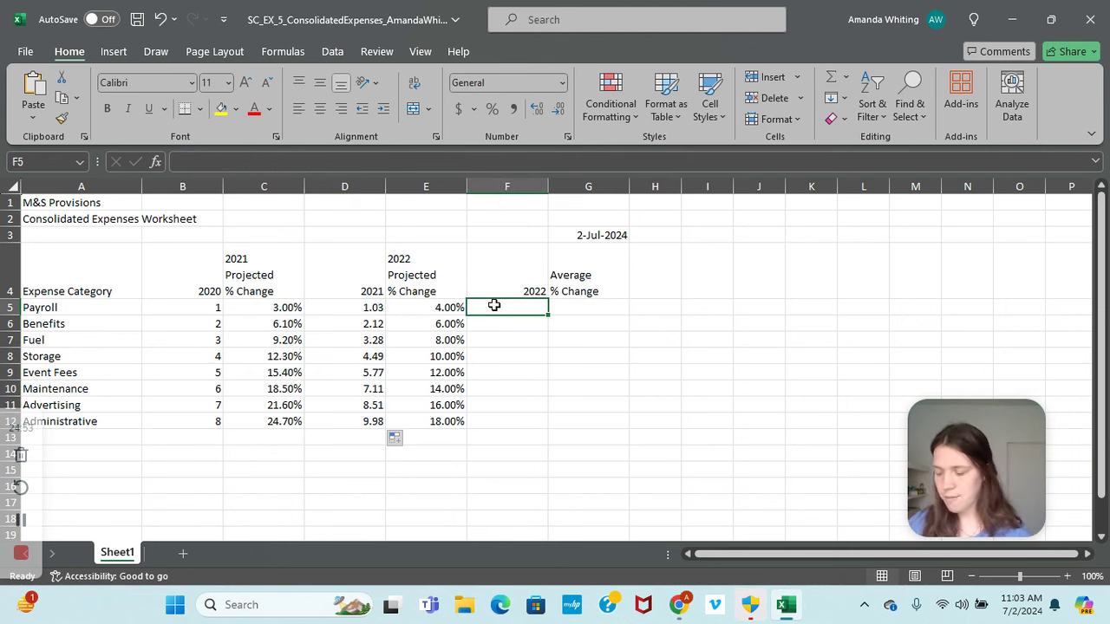
{"action": "type", "text": "=r"}
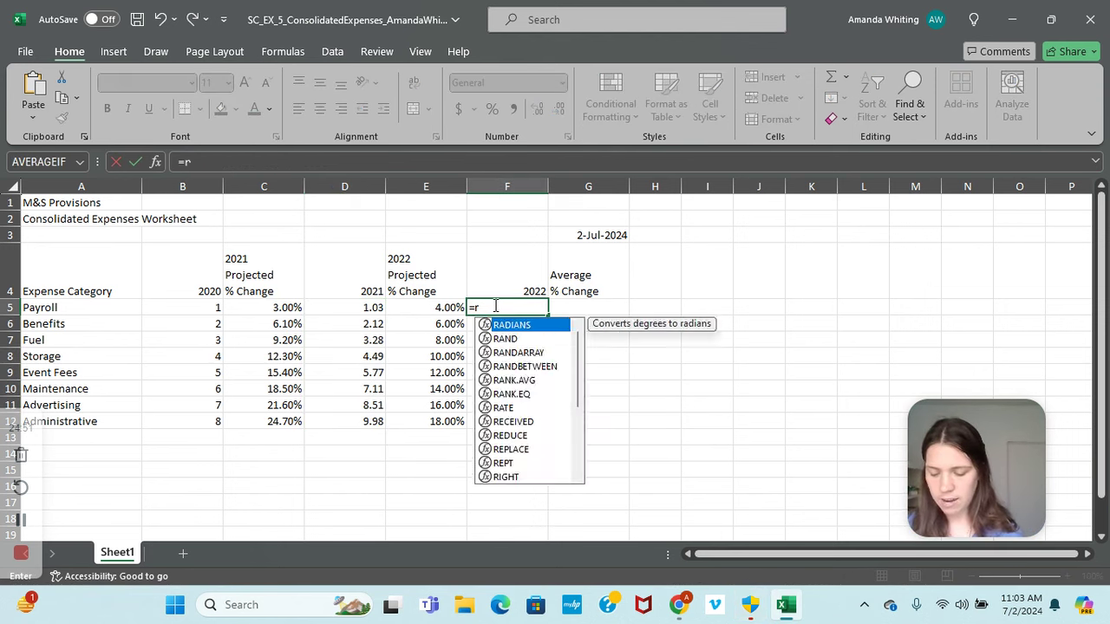
{"action": "type", "text": "ound("}
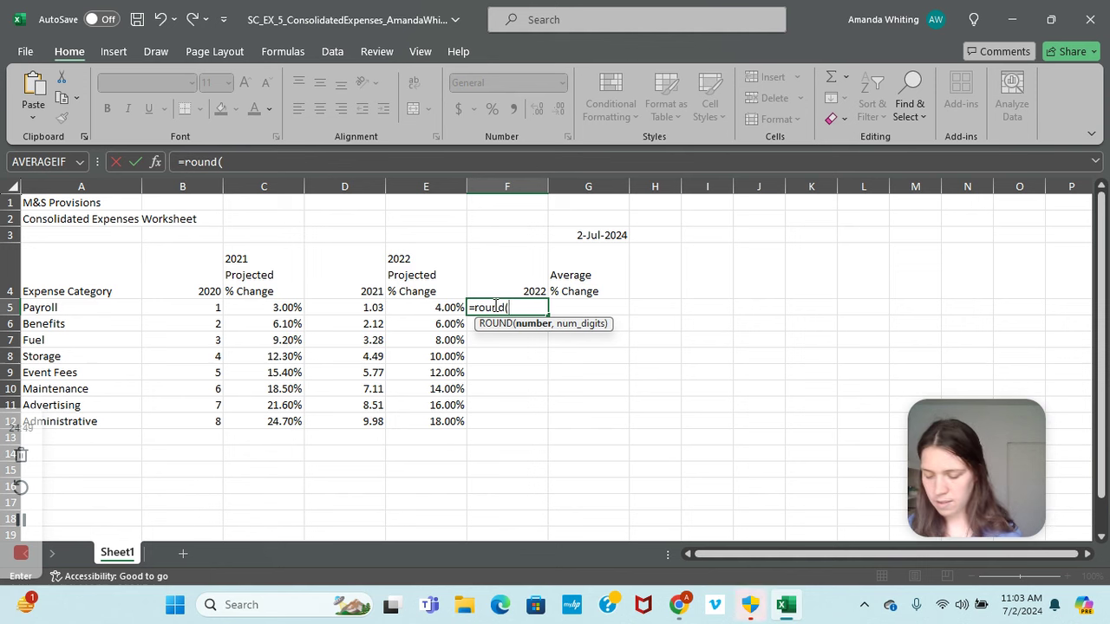
{"action": "type", "text": "d5"}
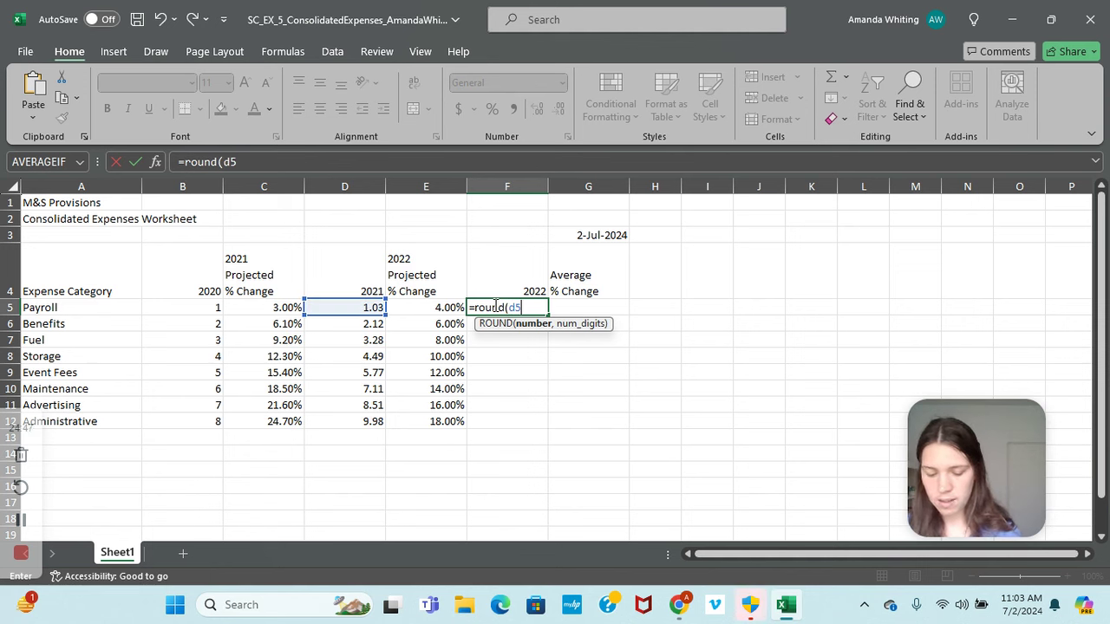
{"action": "type", "text": "+d5"}
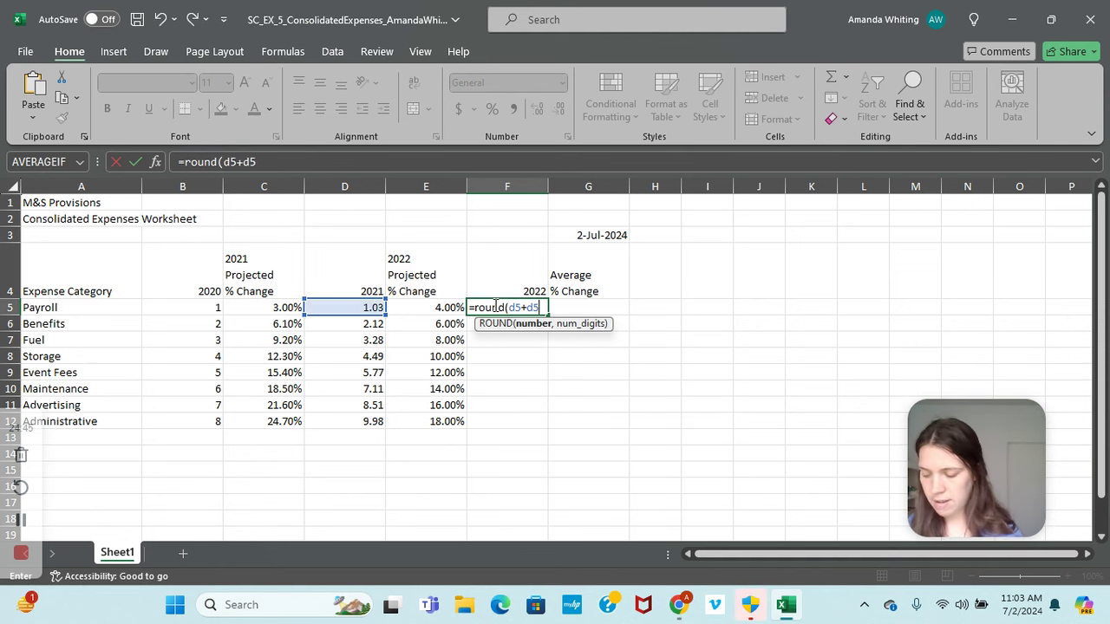
{"action": "type", "text": "*e5,2"}
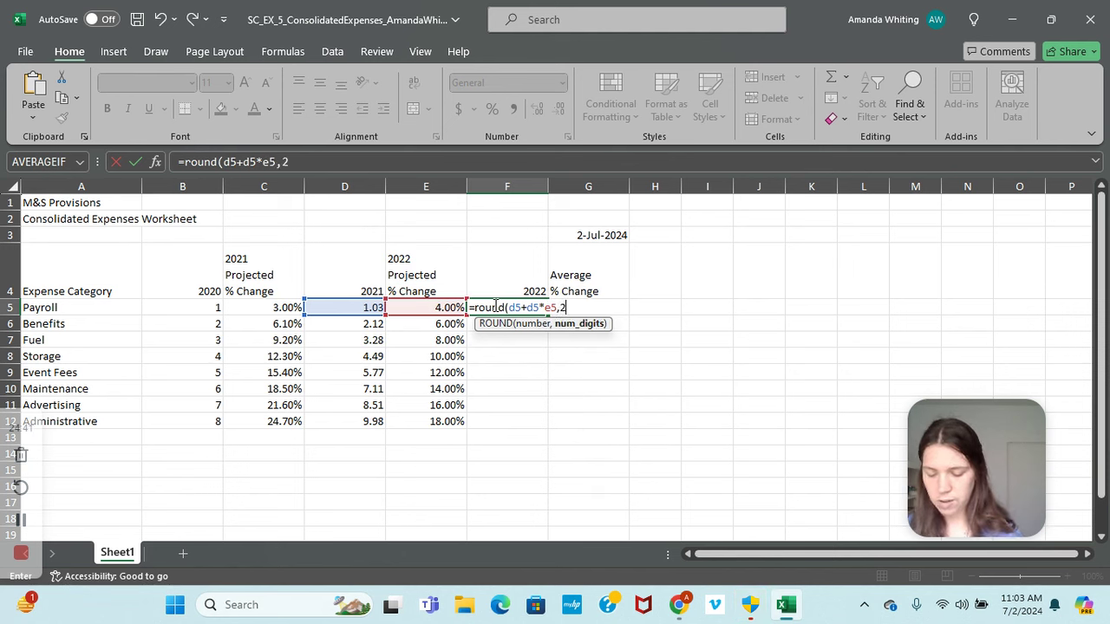
{"action": "type", "text": ")"}
{"action": "key", "text": "Return"}
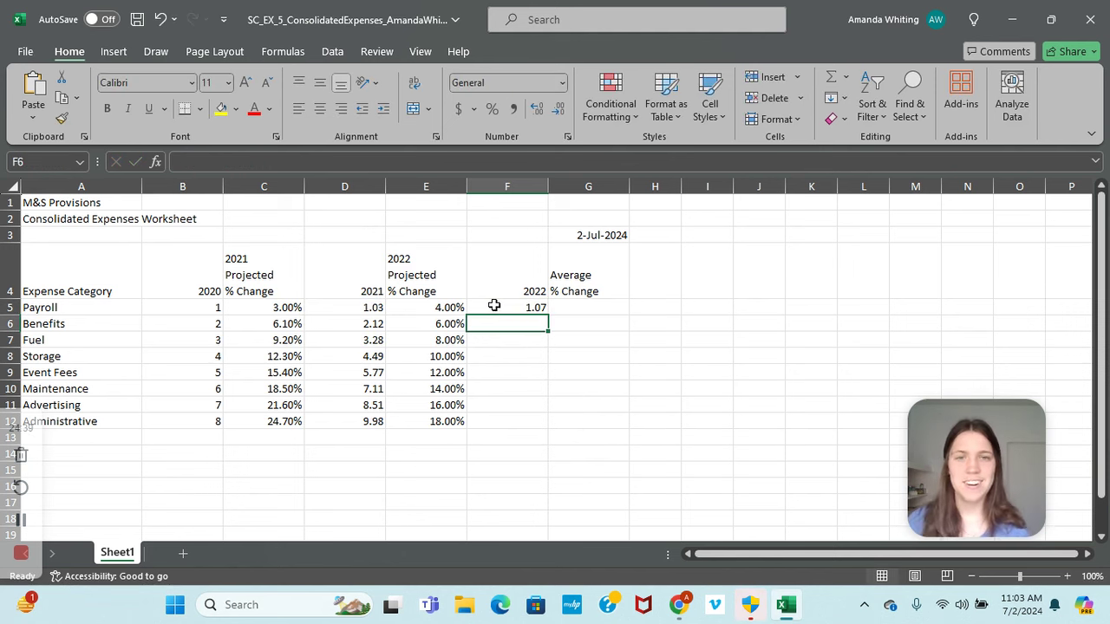
{"action": "left_click", "coordinate": [494, 305]}
{"action": "left_click_drag", "start_coordinate": [549, 318], "coordinate": [549, 318]}
{"action": "double_click", "coordinate": [549, 318]}
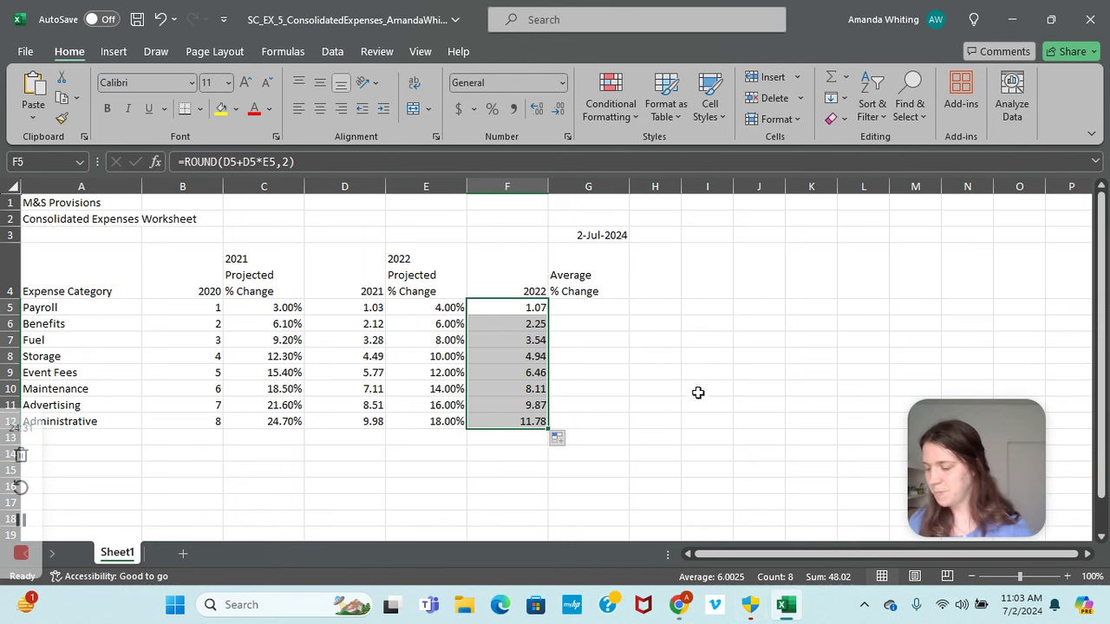
Enter =ROUND((C5+E5)/2,4) in cell G5 as the average percentage change for Payroll.
{"action": "left_click", "coordinate": [600, 308]}
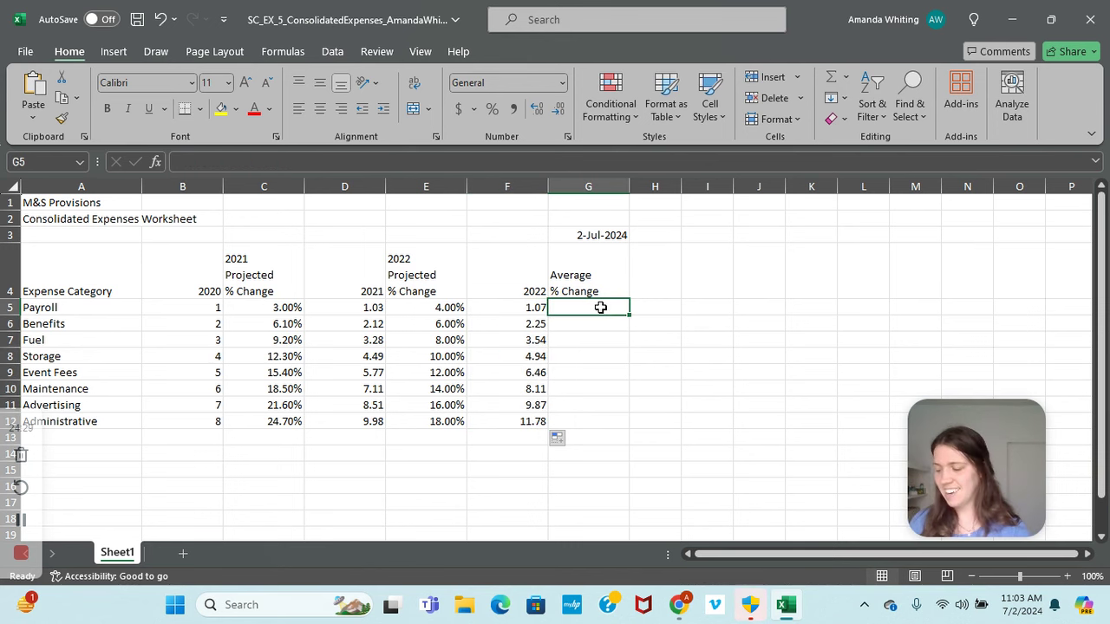
{"action": "type", "text": "=round"}
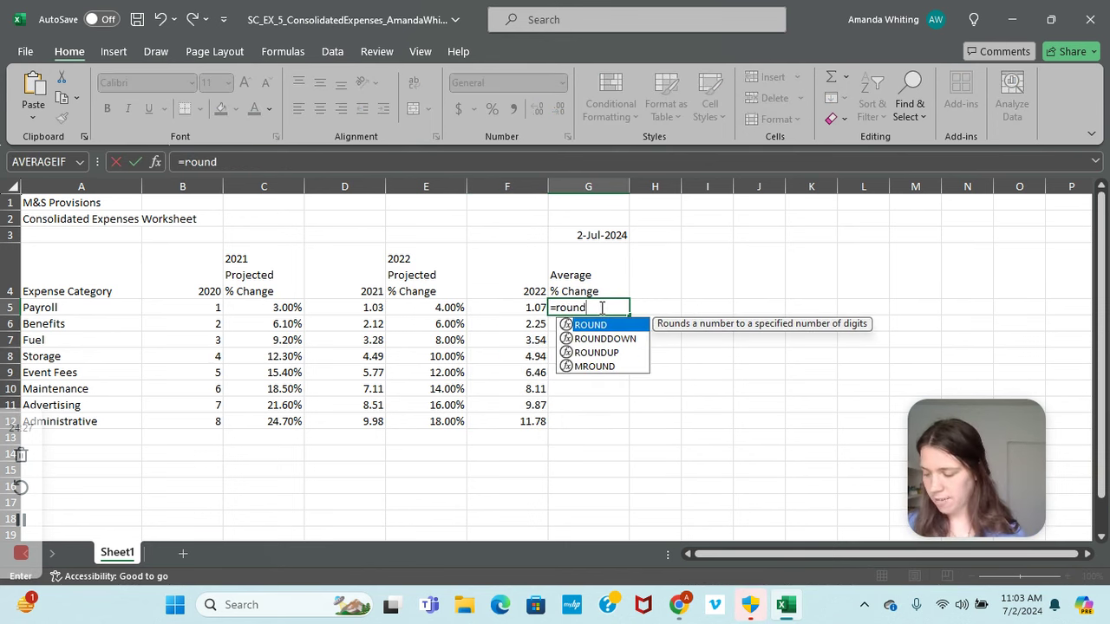
{"action": "type", "text": "(("}
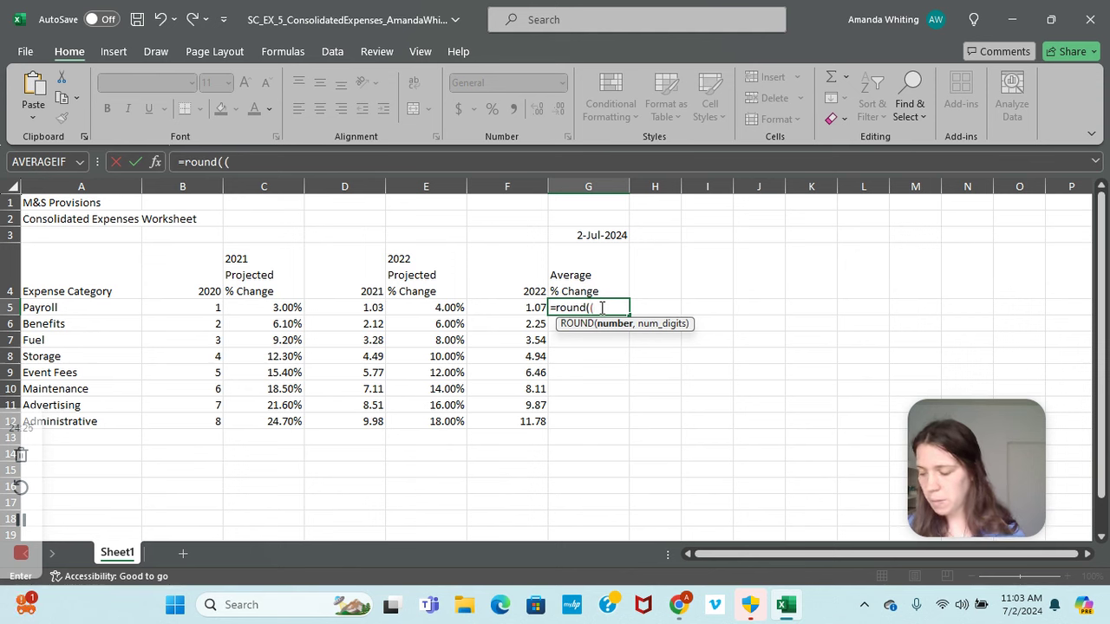
{"action": "type", "text": "c5+"}
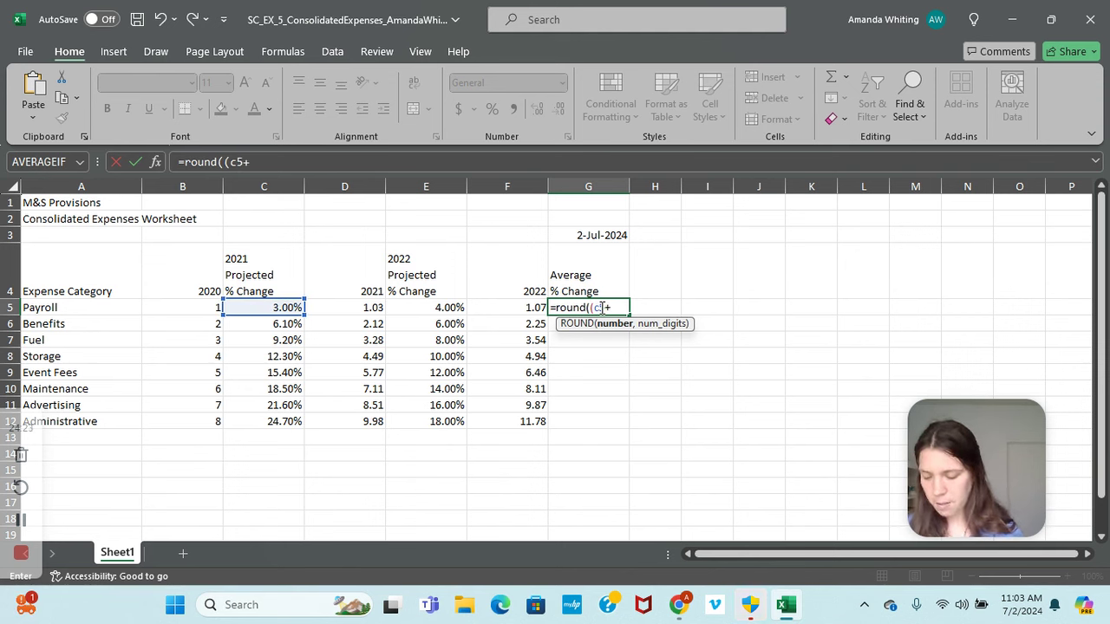
{"action": "type", "text": "e5)/2"}
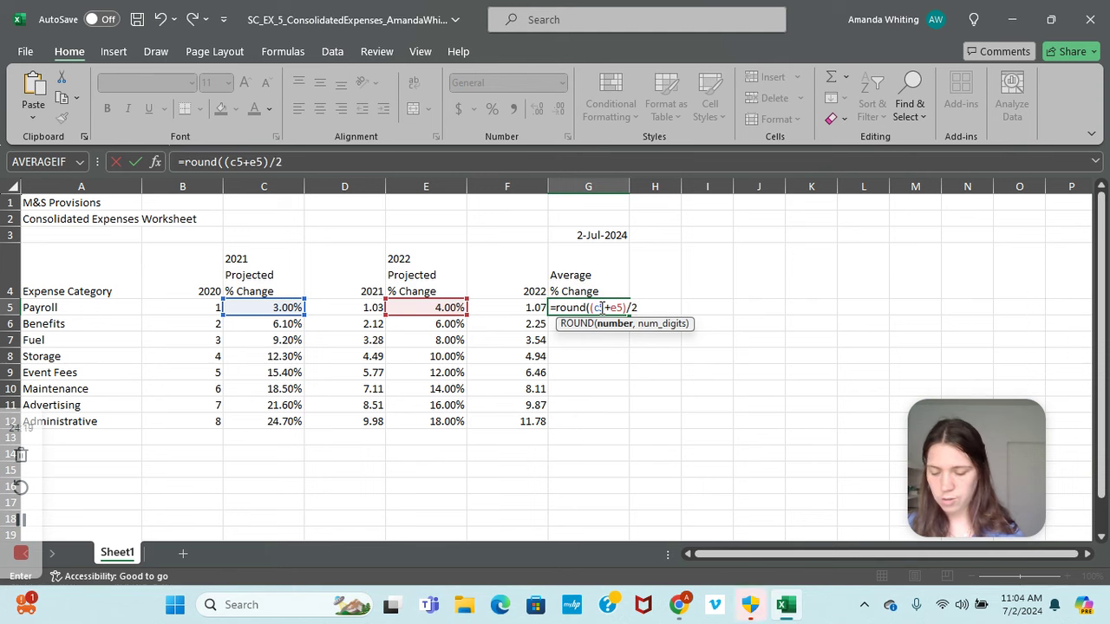
{"action": "type", "text": ",4)"}
{"action": "key", "text": "Return"}
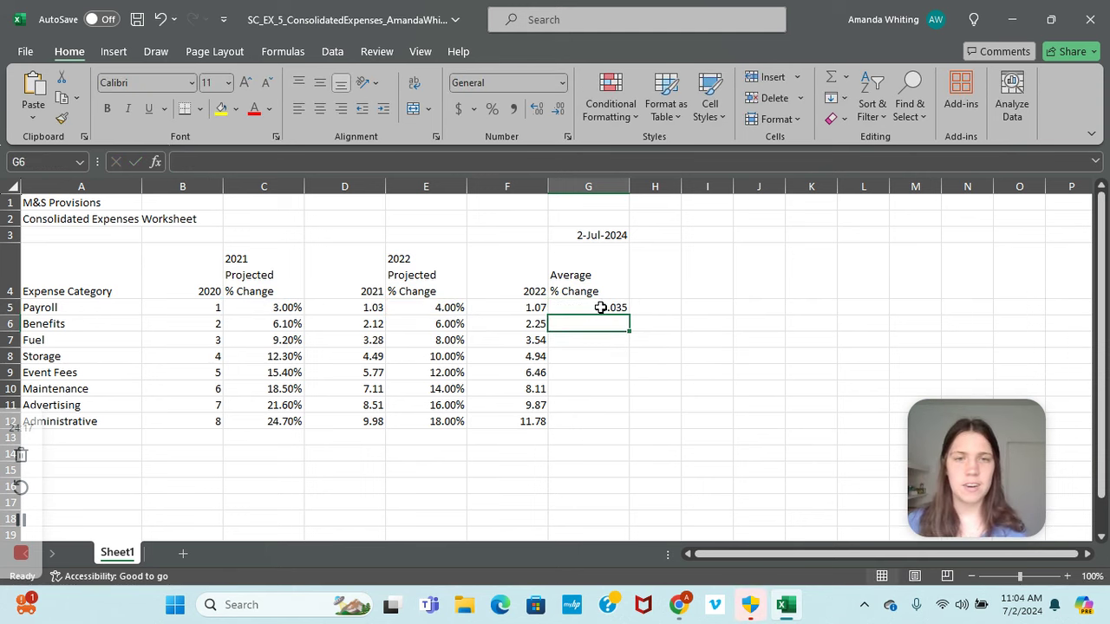
{"action": "left_click", "coordinate": [601, 307]}
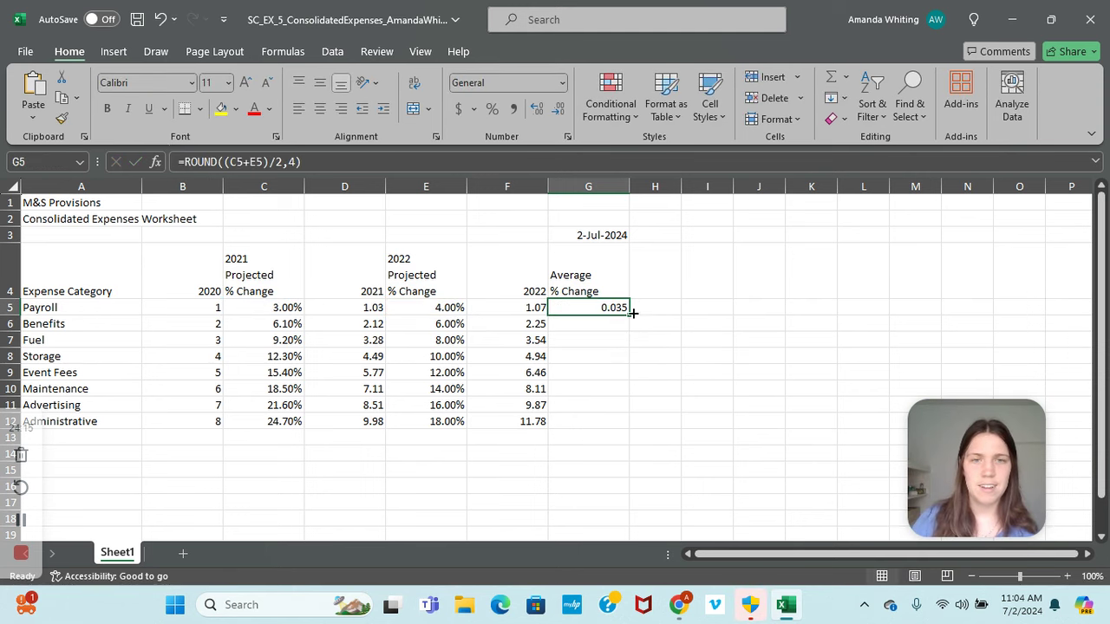
Copy the average percentage change formula down through G12, and total the 2020 expenses in cell B13 with =SUM(B5:B12).
{"action": "double_click", "coordinate": [633, 314]}
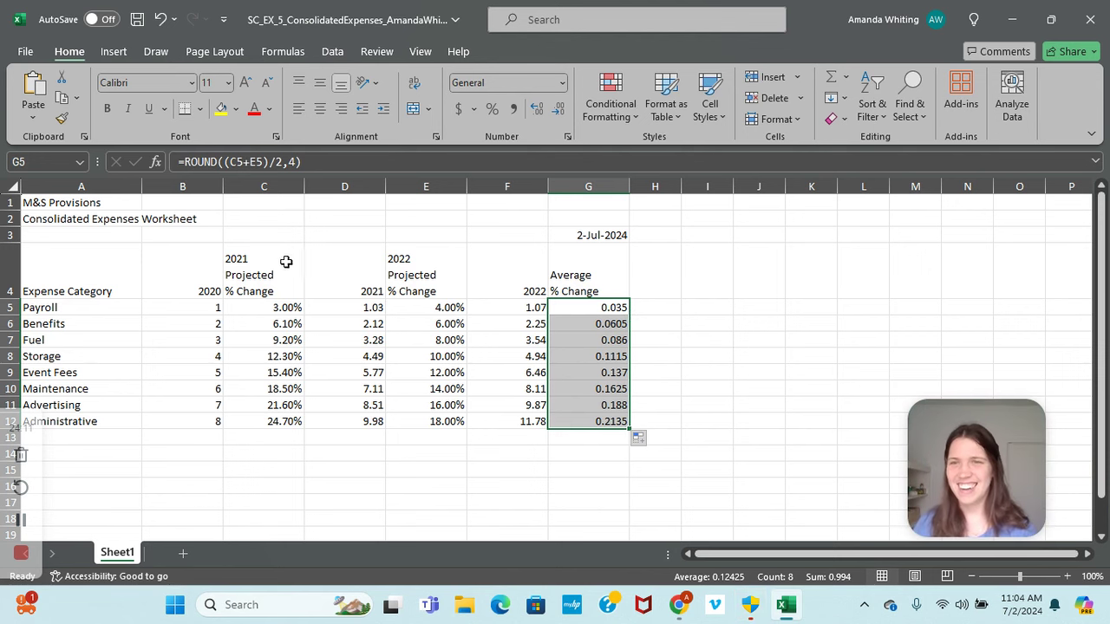
{"action": "left_click", "coordinate": [189, 435]}
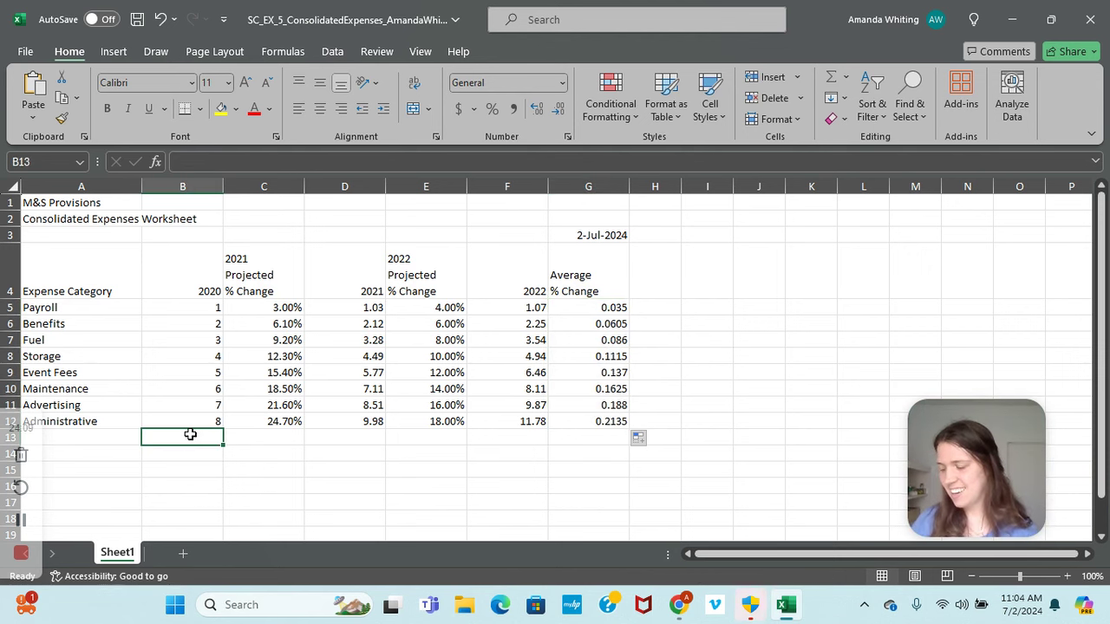
{"action": "left_click", "coordinate": [832, 76]}
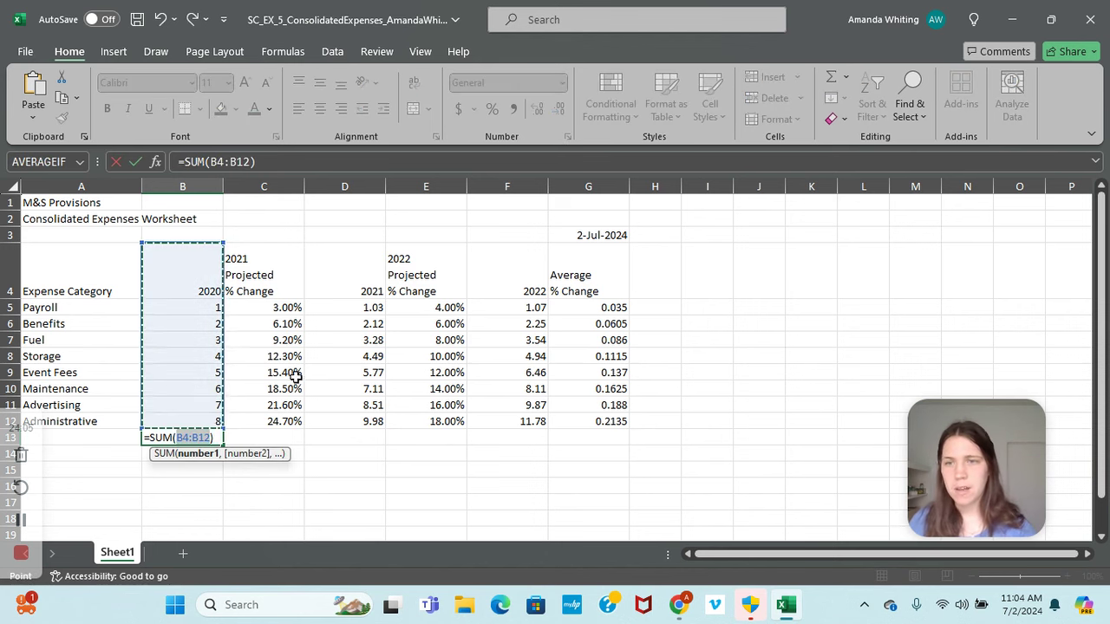
{"action": "left_click", "coordinate": [187, 436]}
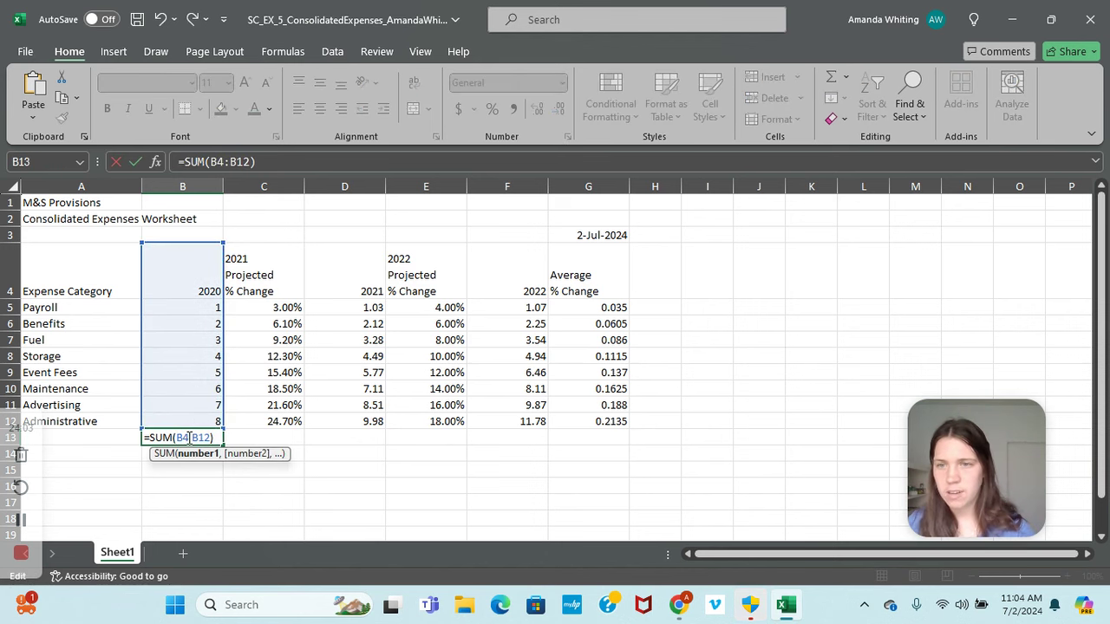
{"action": "key", "text": "BackSpace"}
{"action": "type", "text": "5"}
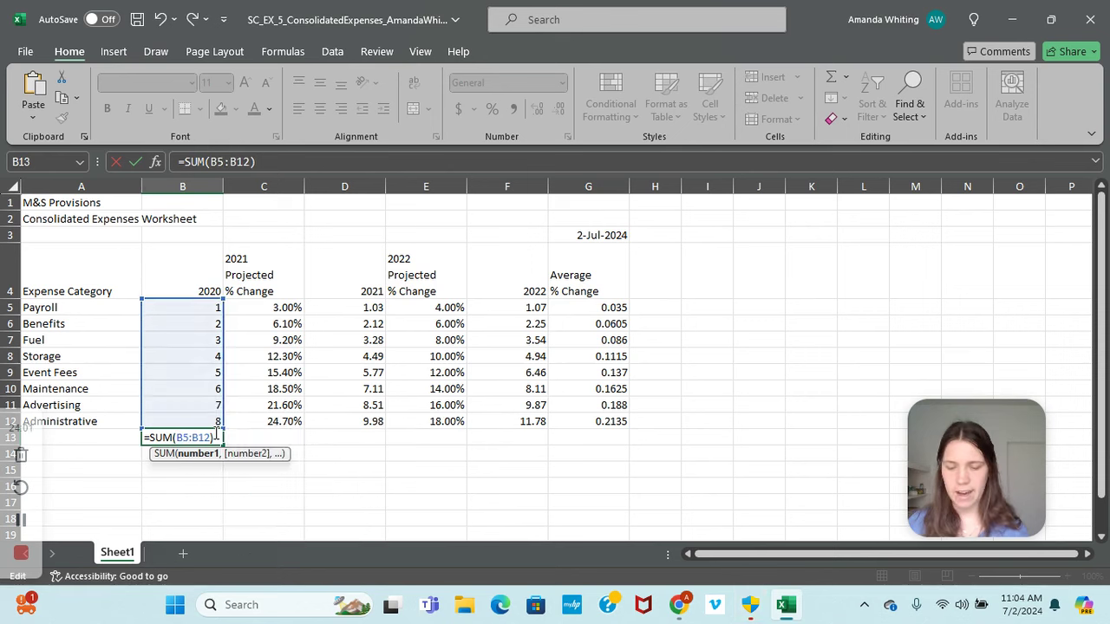
{"action": "key", "text": "Return"}
Ignore the formula error flagged on the 2020 total in cell B13.
{"action": "left_click", "coordinate": [213, 436]}
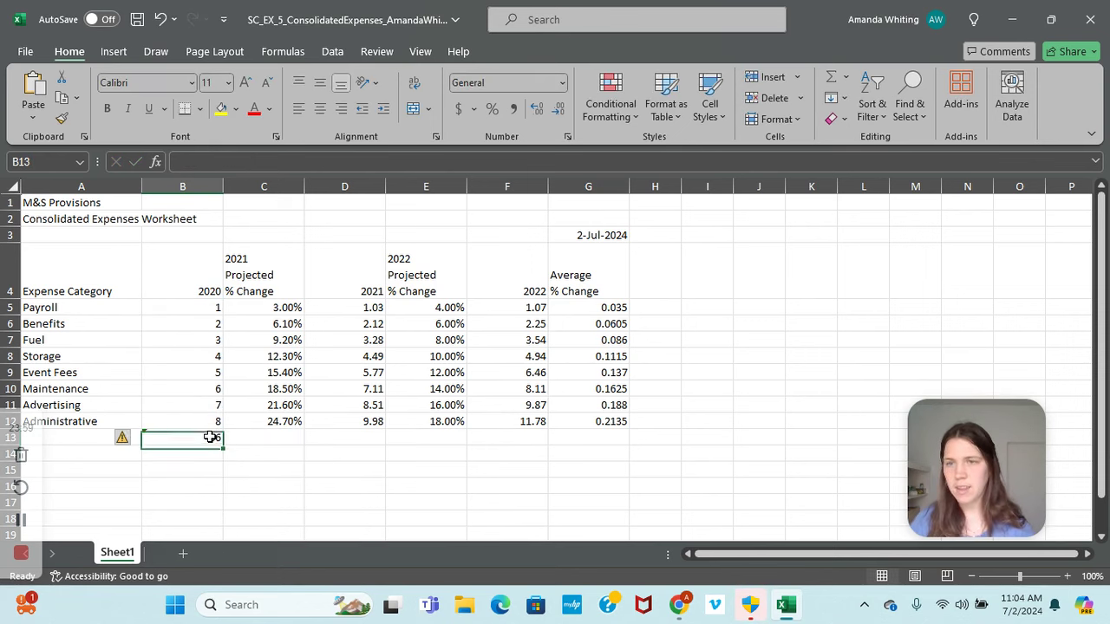
{"action": "left_click", "coordinate": [123, 438]}
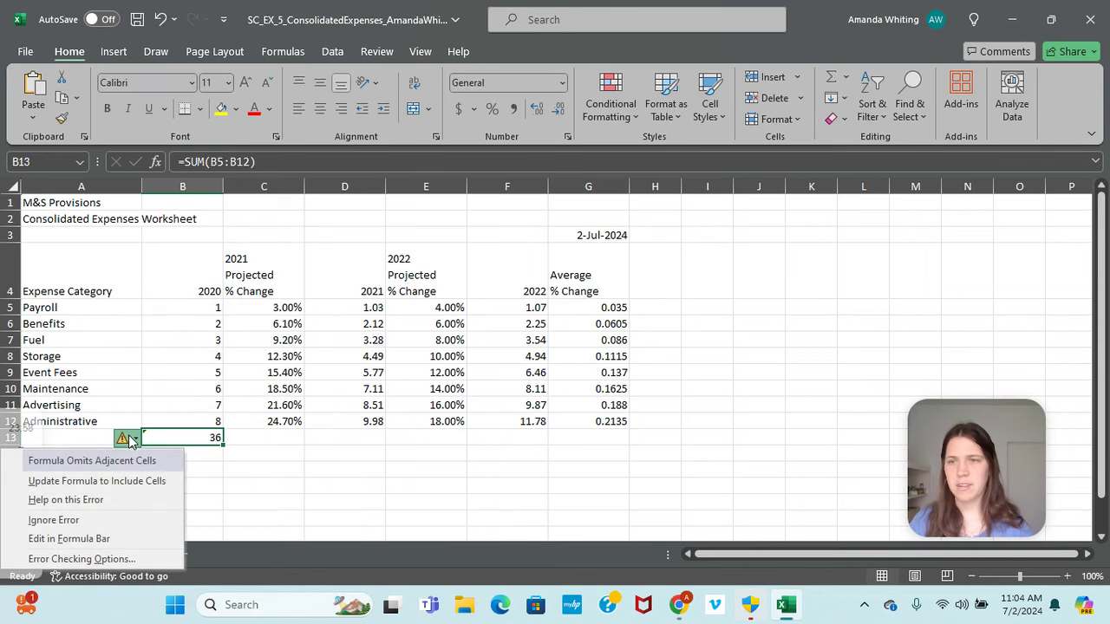
{"action": "left_click", "coordinate": [87, 518]}
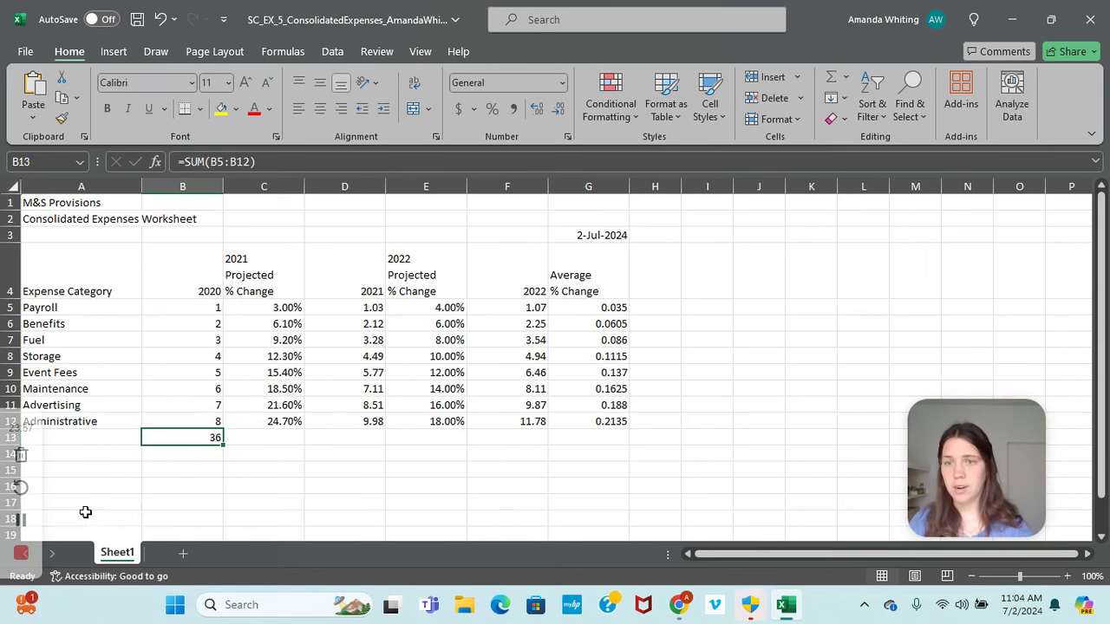
Total the 2021 expenses in cell D13 with =SUM(D5:D12), leaving the year heading out of the range.
{"action": "left_click", "coordinate": [379, 445]}
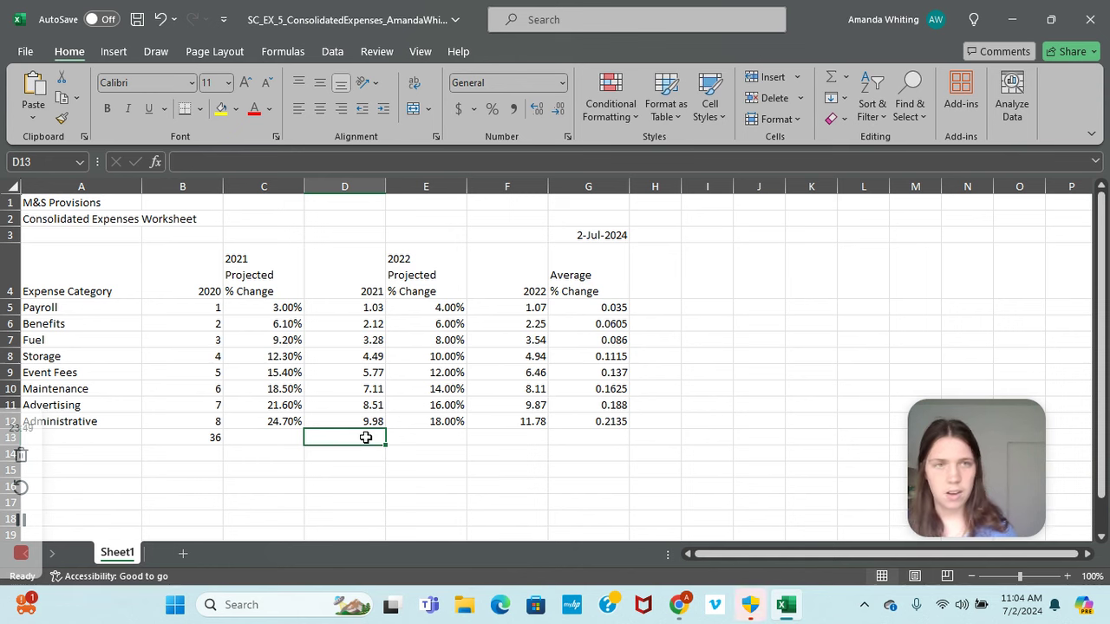
{"action": "left_click", "coordinate": [830, 77]}
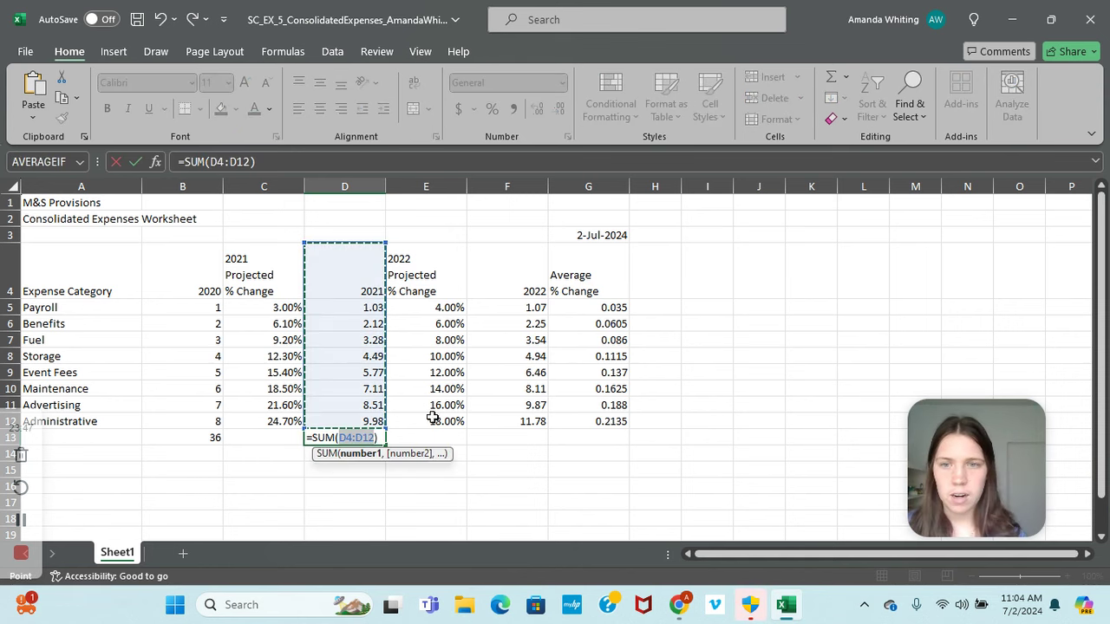
{"action": "left_click", "coordinate": [355, 437]}
{"action": "key", "text": "BackSpace"}
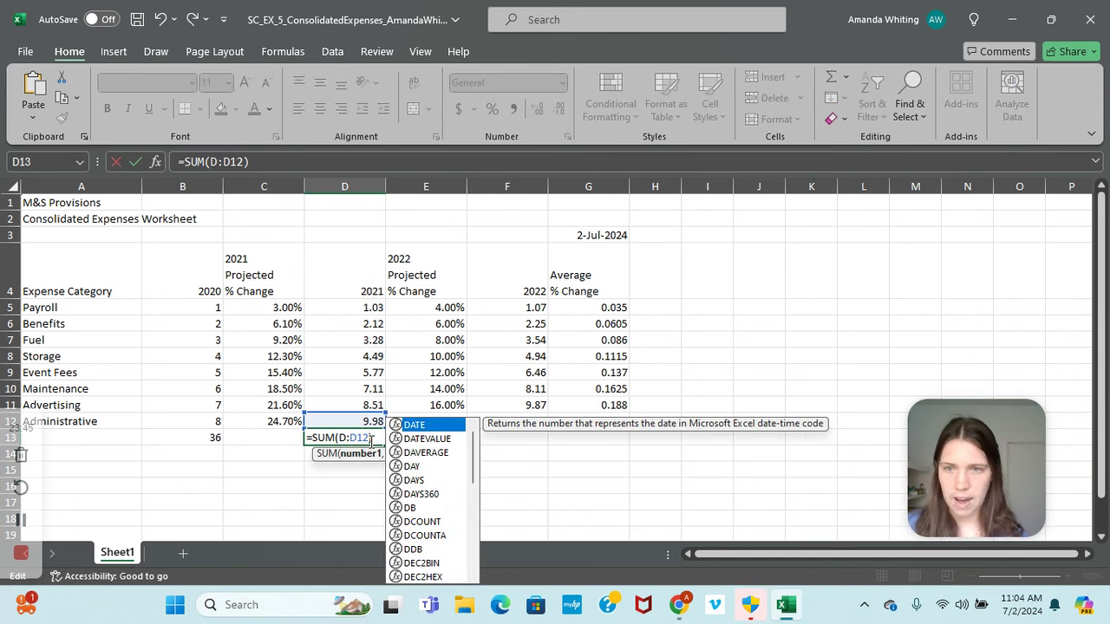
{"action": "type", "text": "5"}
{"action": "key", "text": "Return"}
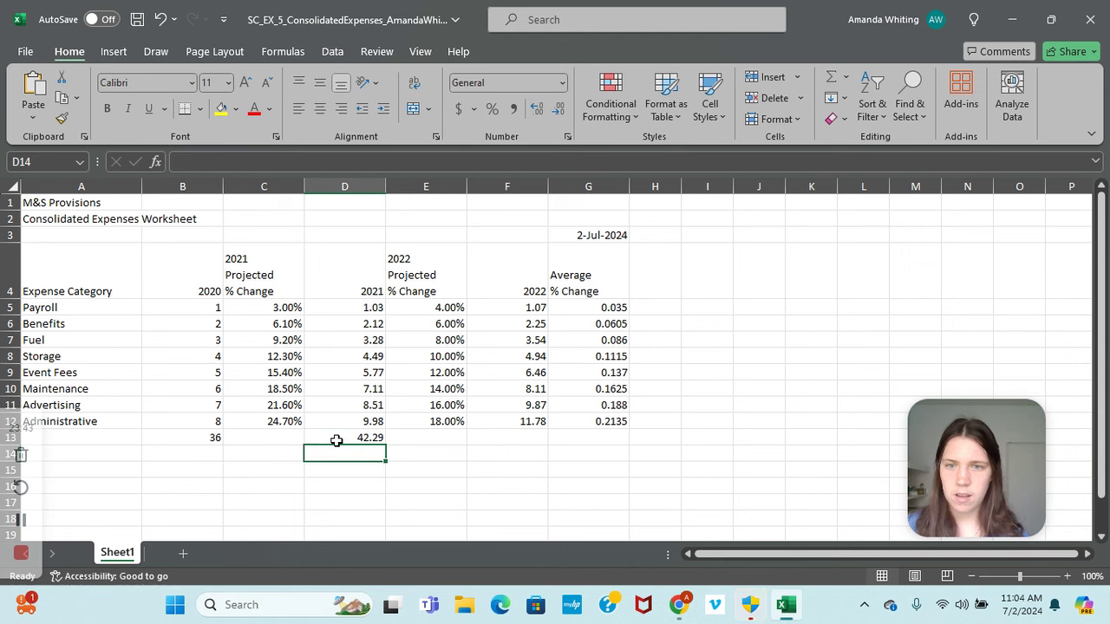
{"action": "left_click", "coordinate": [359, 439]}
Total the 2022 expenses in cell F13 with =SUM(F5:F12), leaving the year heading out of the range.
{"action": "left_click", "coordinate": [502, 442]}
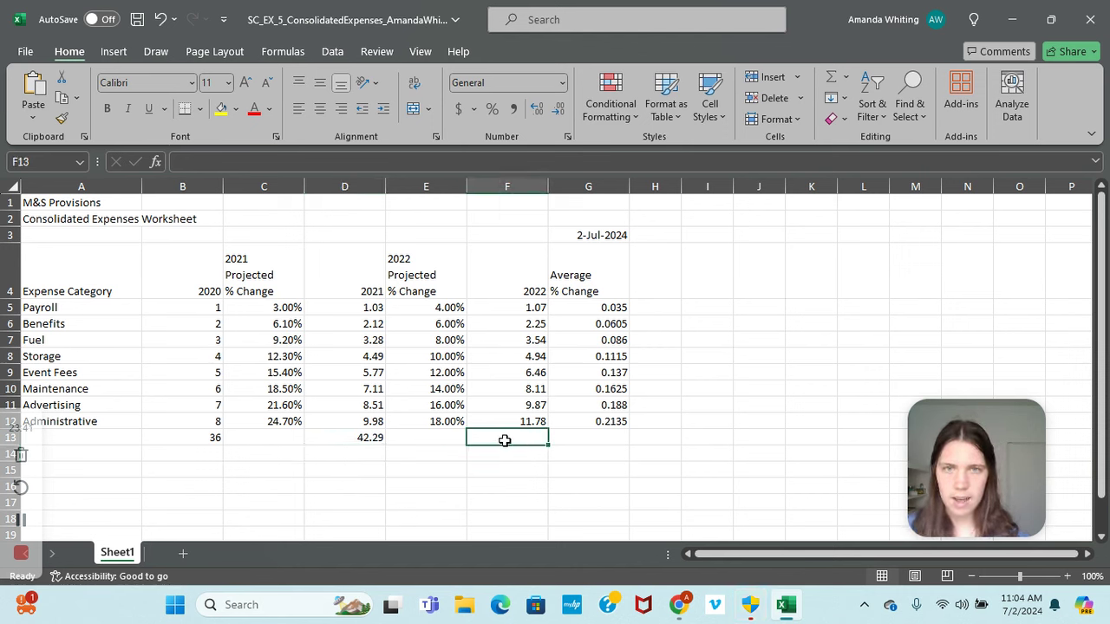
{"action": "left_click", "coordinate": [832, 77]}
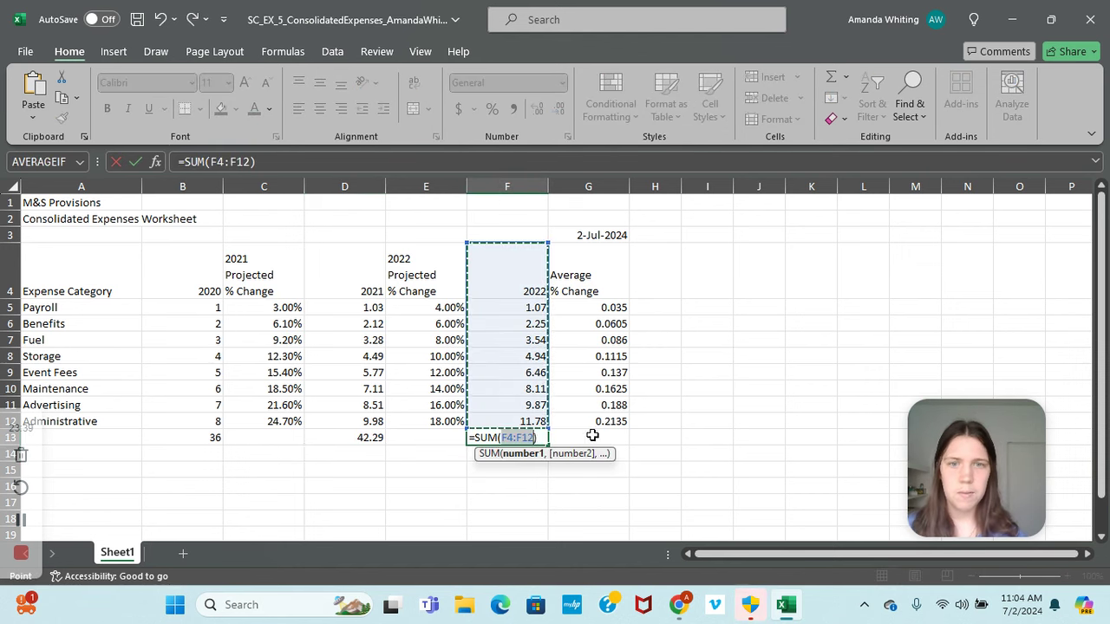
{"action": "left_click", "coordinate": [515, 440]}
{"action": "key", "text": "BackSpace"}
{"action": "type", "text": "5"}
{"action": "key", "text": "Return"}
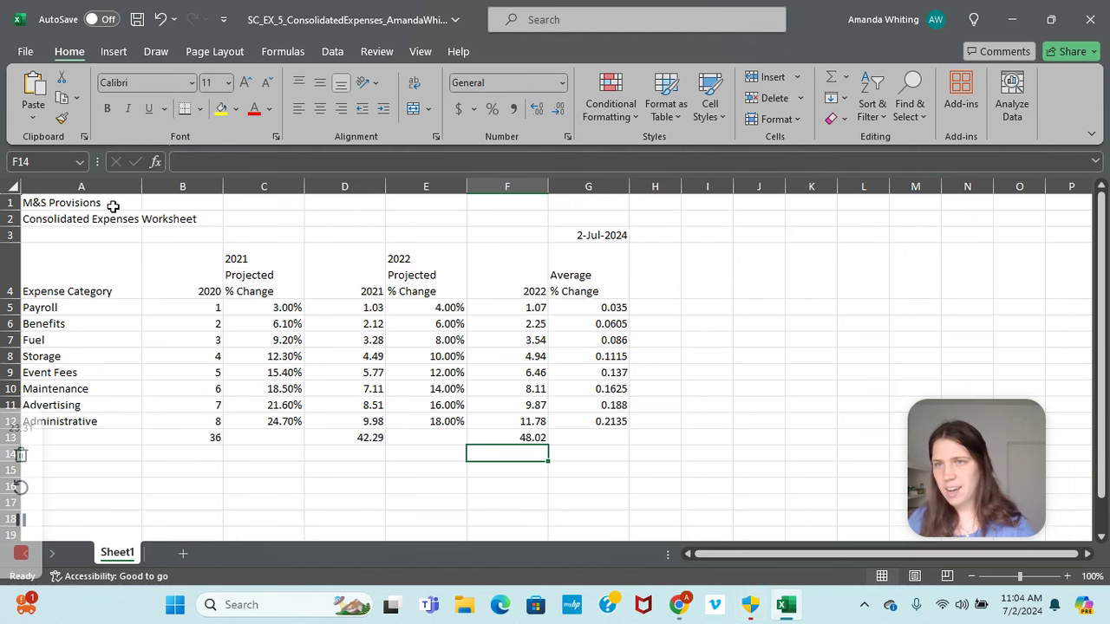
Apply the Title cell style to the worksheet title and subtitle in A1:A2.
{"action": "left_click_drag", "start_coordinate": [85, 205], "coordinate": [82, 218]}
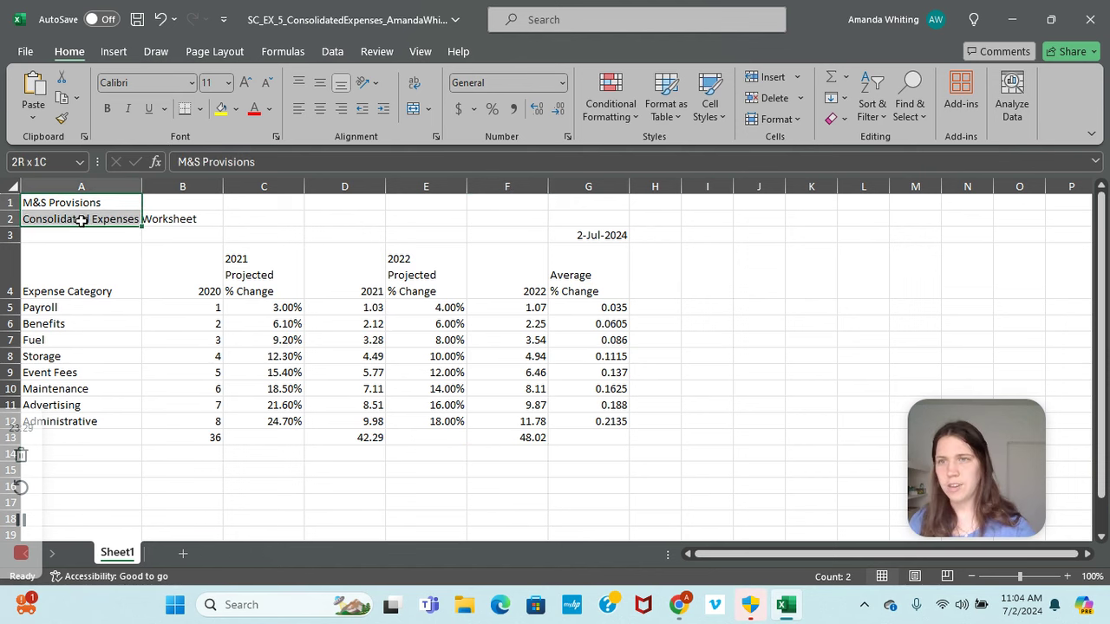
{"action": "left_click", "coordinate": [702, 109]}
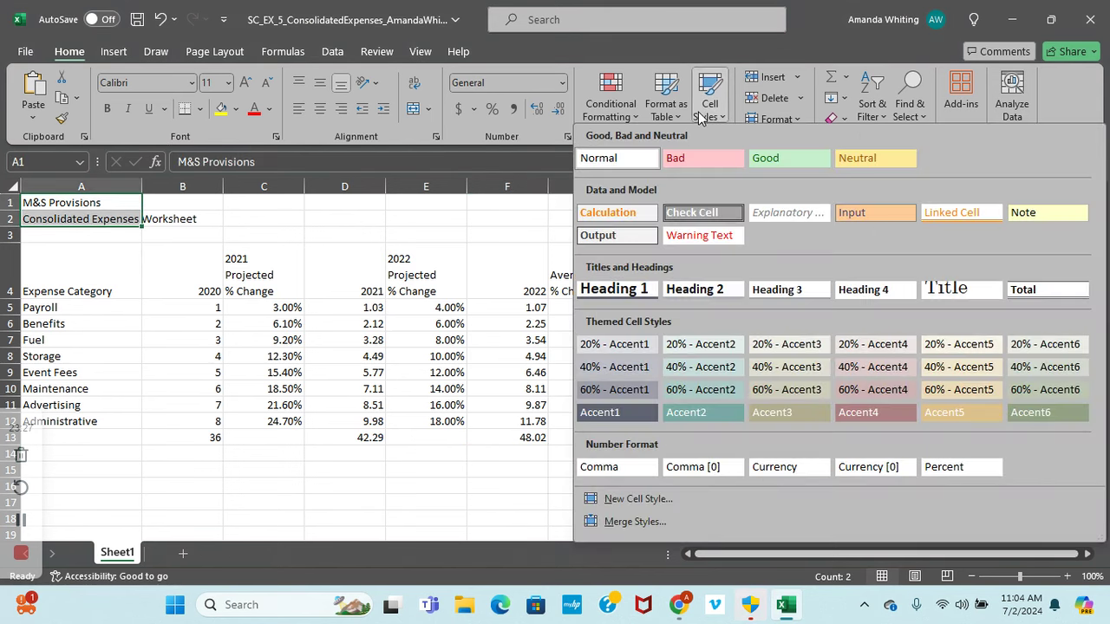
{"action": "left_click", "coordinate": [941, 286]}
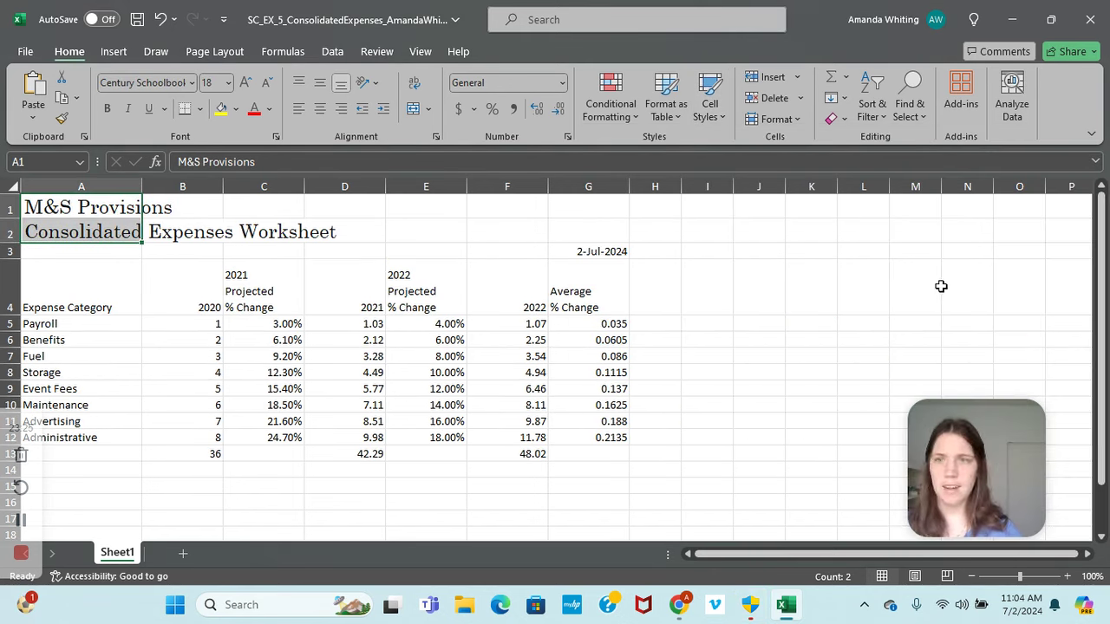
Increase the M&S Provisions title in A1 to 20 points and merge and center it across A1:G1.
{"action": "left_click", "coordinate": [100, 210]}
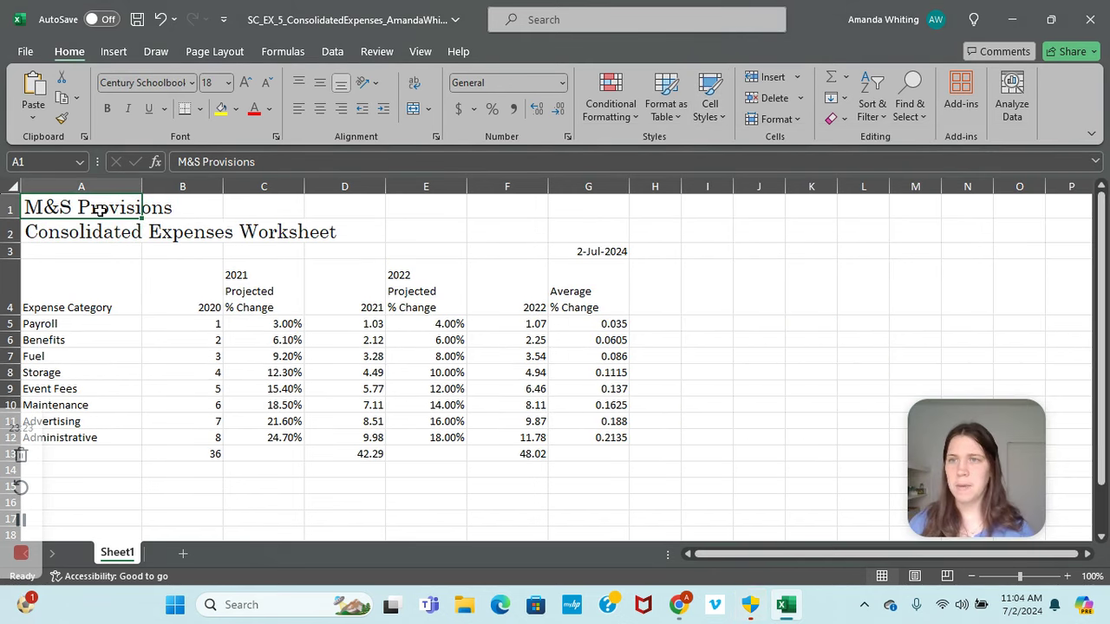
{"action": "left_click", "coordinate": [247, 83]}
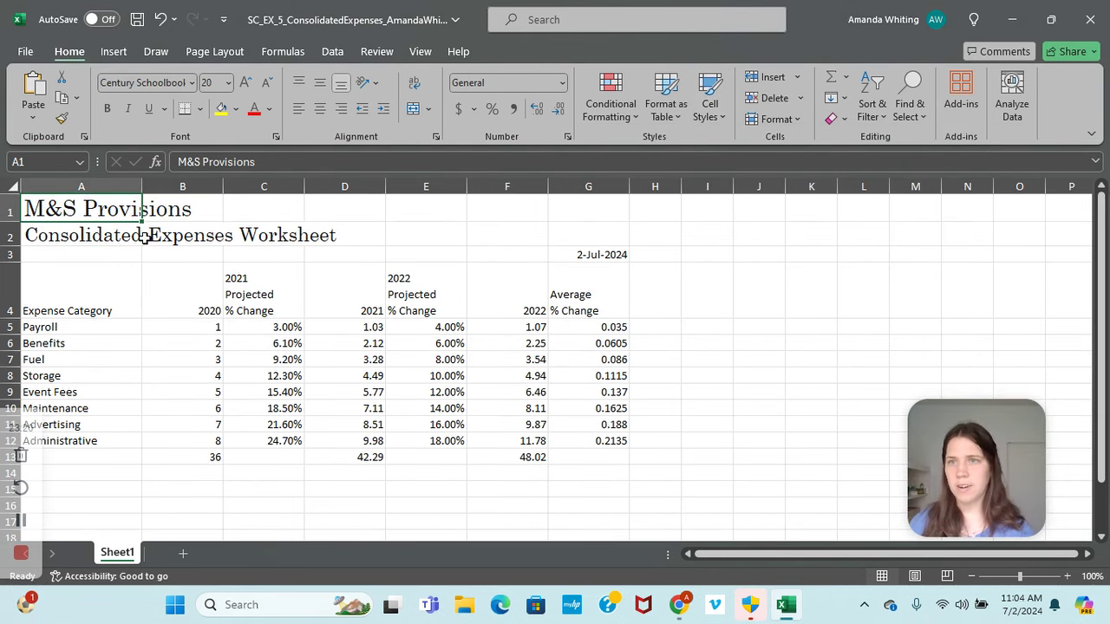
{"action": "left_click", "coordinate": [100, 231]}
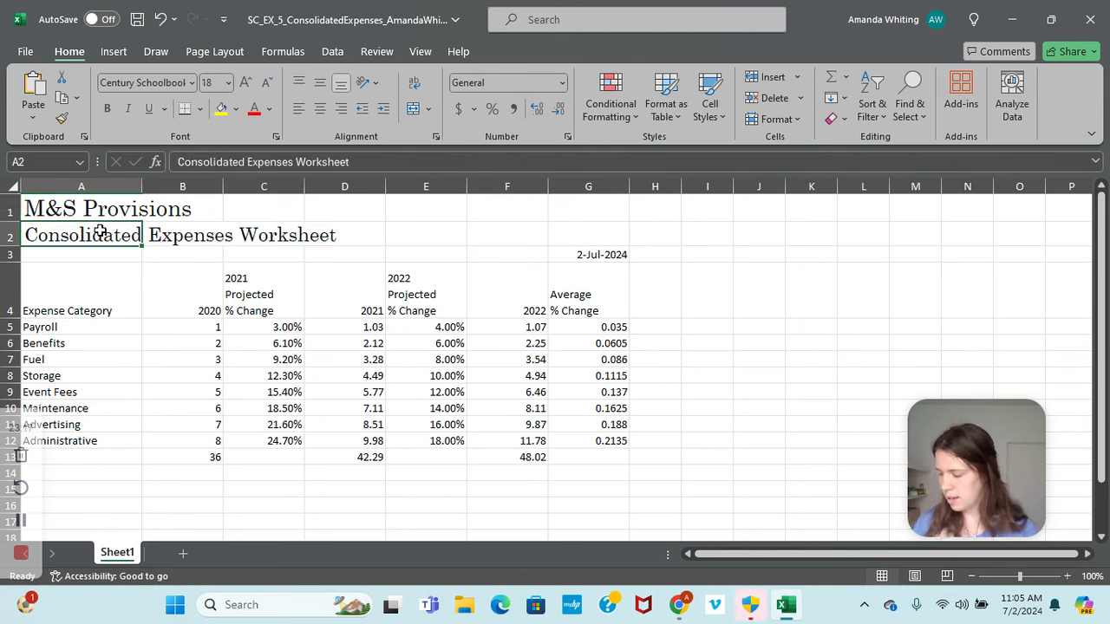
{"action": "left_click", "coordinate": [78, 206]}
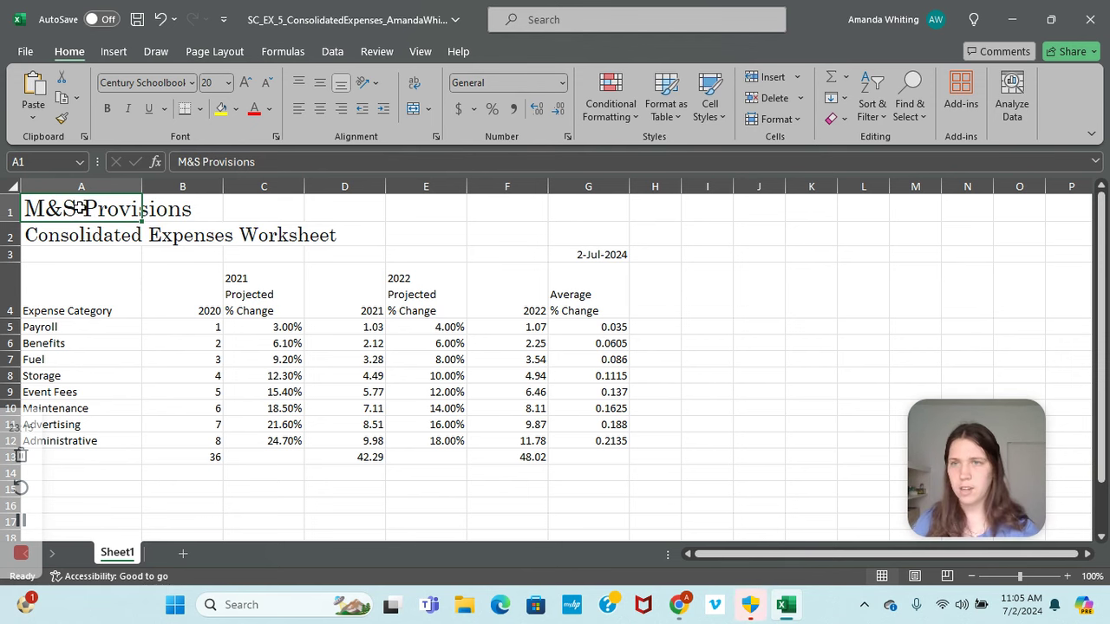
{"action": "left_click", "coordinate": [591, 213], "text": "shift"}
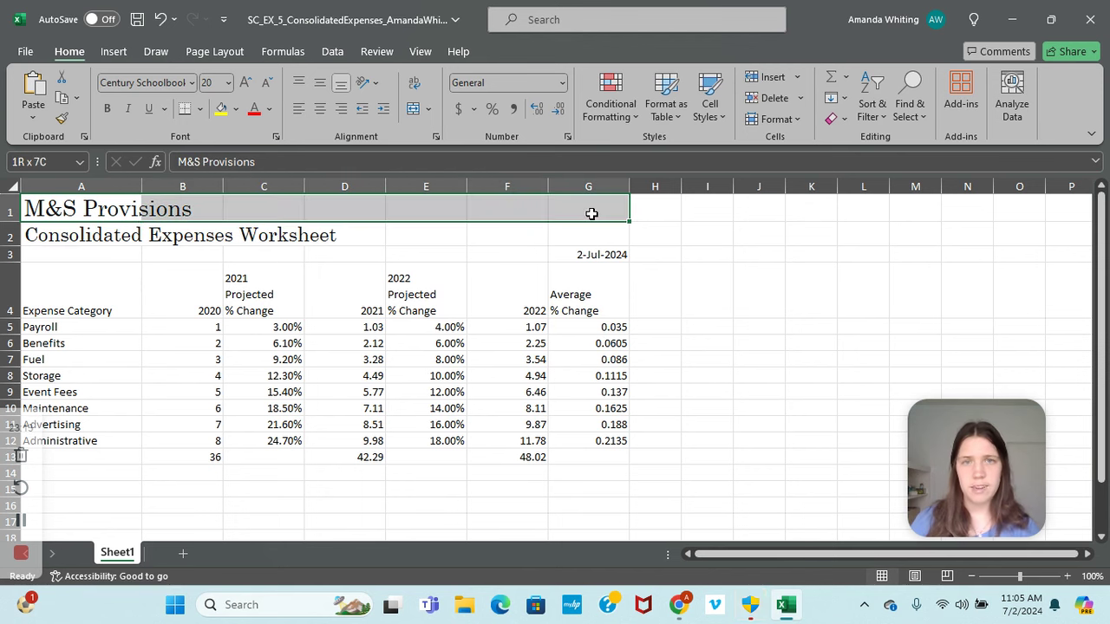
{"action": "left_click", "coordinate": [414, 110]}
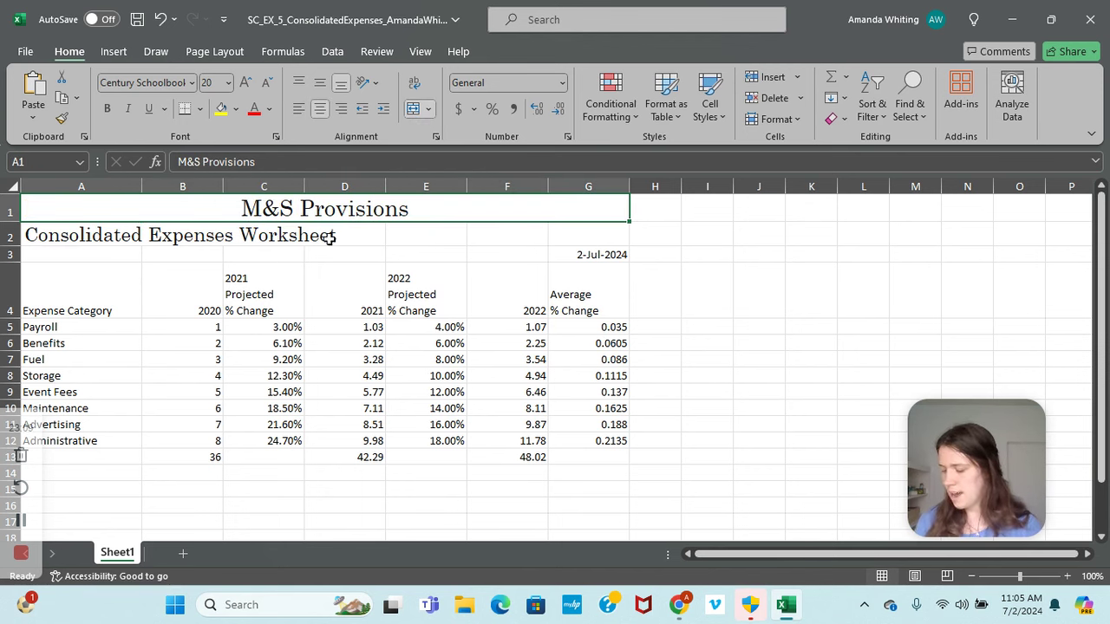
Reduce the Consolidated Expenses Worksheet subtitle in A2 to 16 points and merge and center it across A2:G2.
{"action": "left_click", "coordinate": [97, 234]}
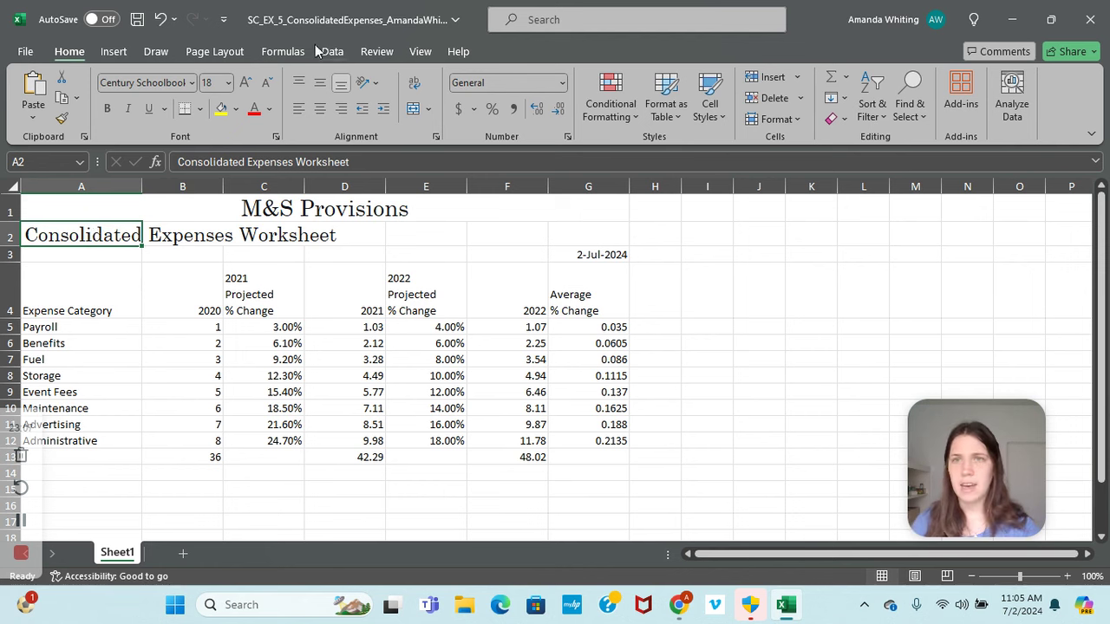
{"action": "left_click", "coordinate": [268, 82]}
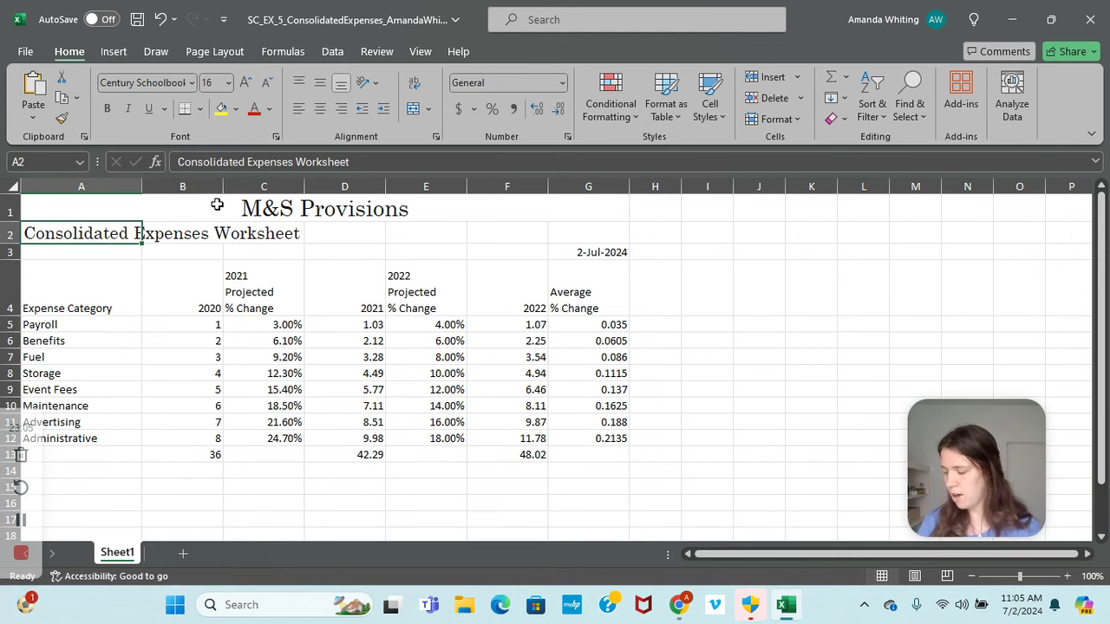
{"action": "left_click", "coordinate": [589, 231], "text": "shift"}
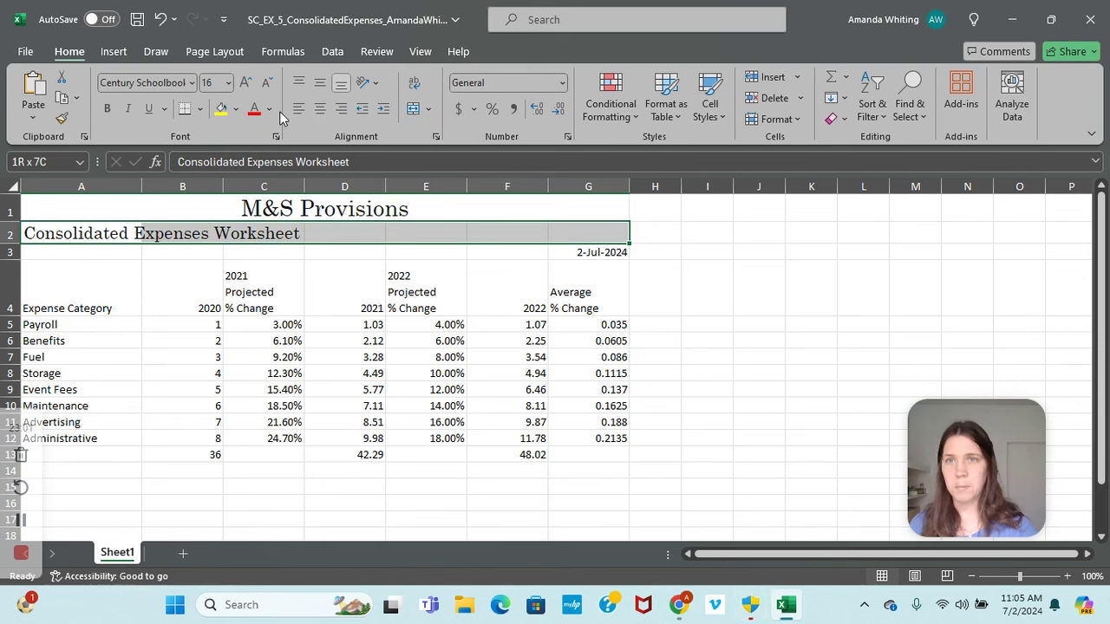
{"action": "left_click", "coordinate": [415, 109]}
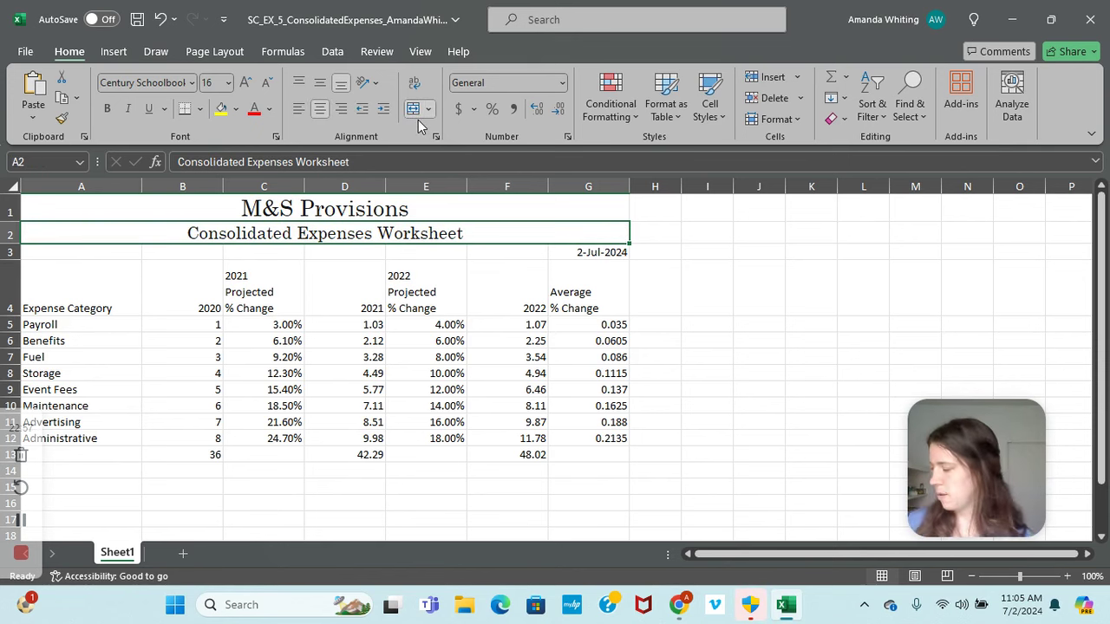
Give the merged title and subtitle rows a darker dusty-red theme fill color and a white font color.
{"action": "left_click", "coordinate": [212, 206]}
{"action": "left_click", "coordinate": [210, 228], "text": "shift"}
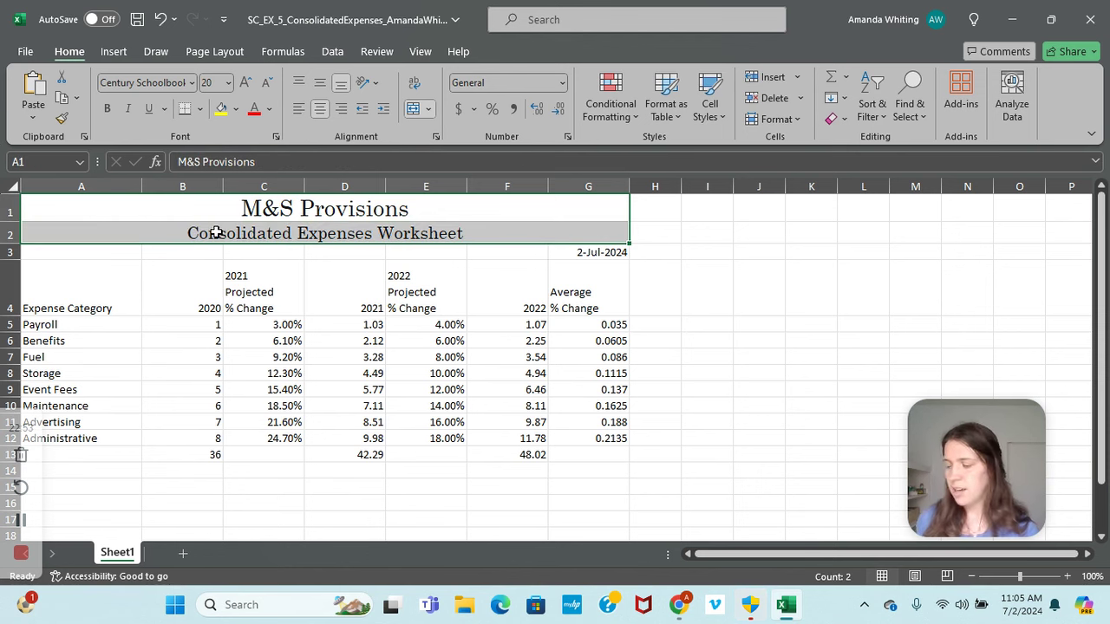
{"action": "left_click", "coordinate": [236, 110]}
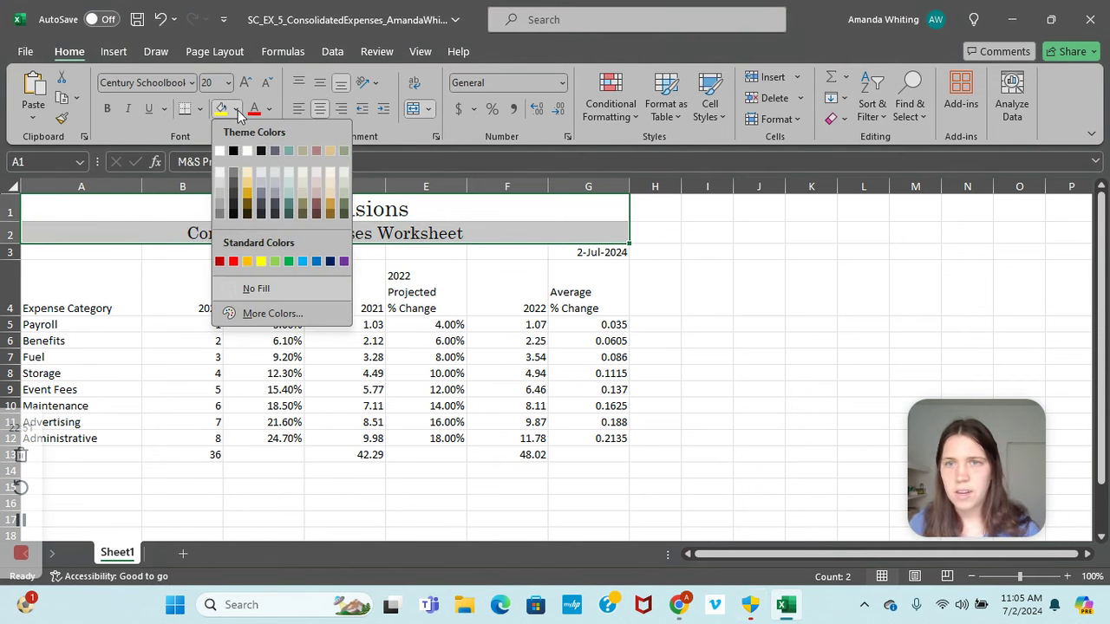
{"action": "left_click", "coordinate": [317, 208]}
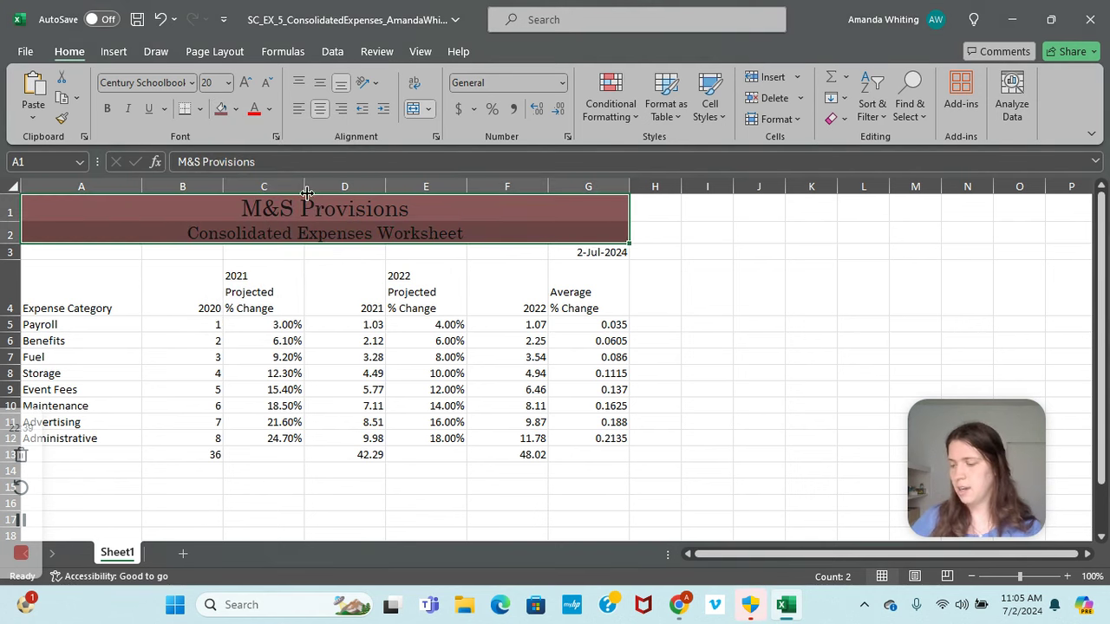
{"action": "left_click", "coordinate": [270, 109]}
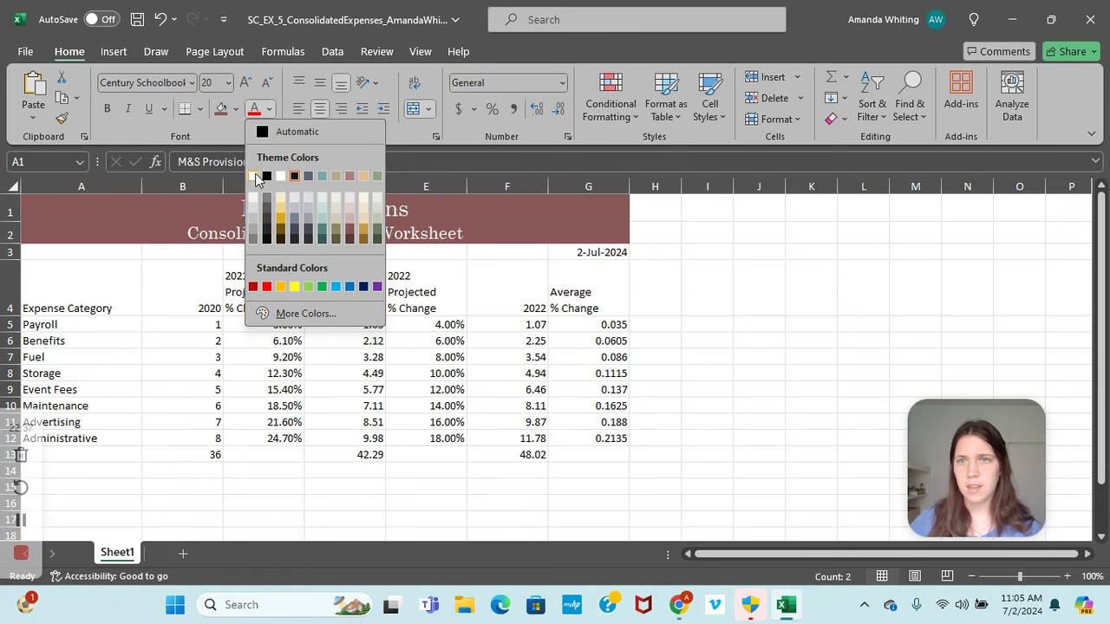
{"action": "left_click", "coordinate": [257, 170]}
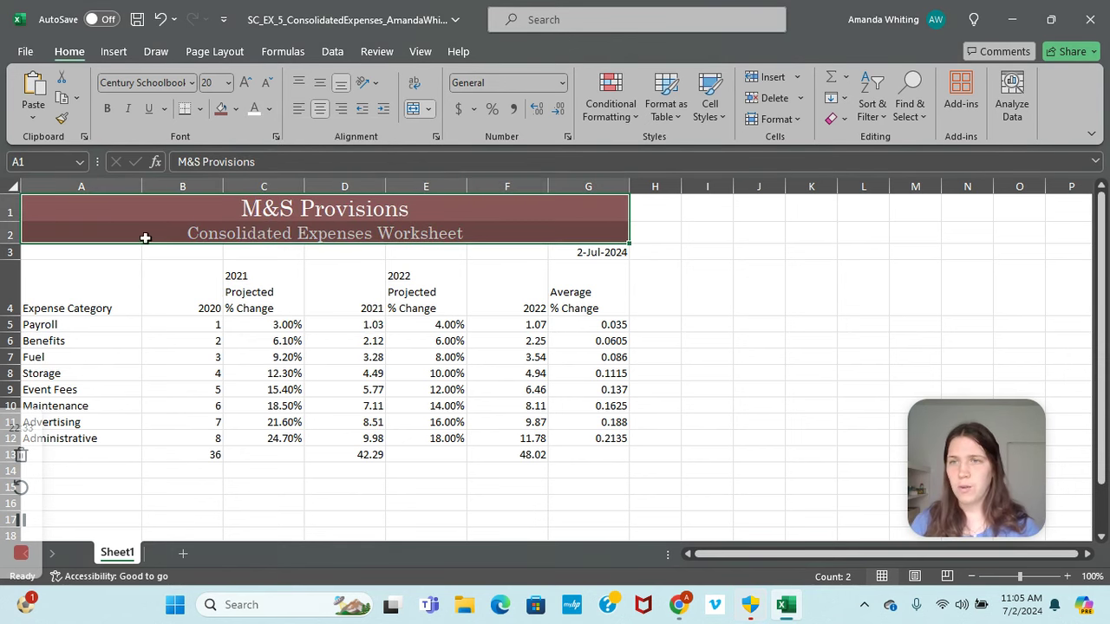
Center the column headings in B4:G4 and apply the Heading 3 cell style to the whole heading row A4:G4.
{"action": "left_click", "coordinate": [175, 285]}
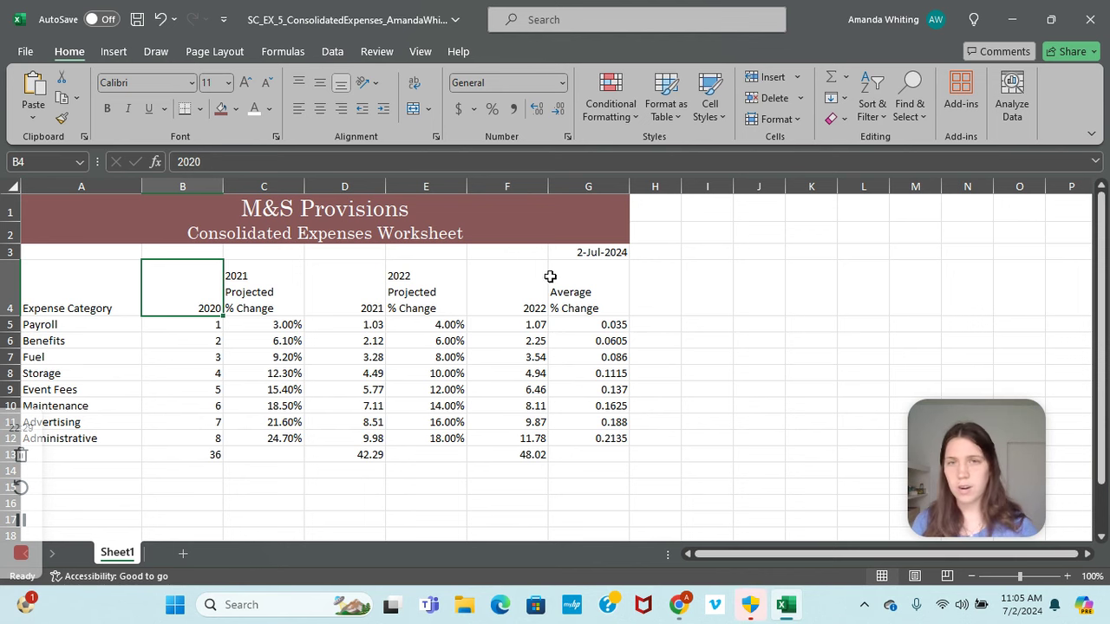
{"action": "left_click", "coordinate": [592, 293], "text": "shift"}
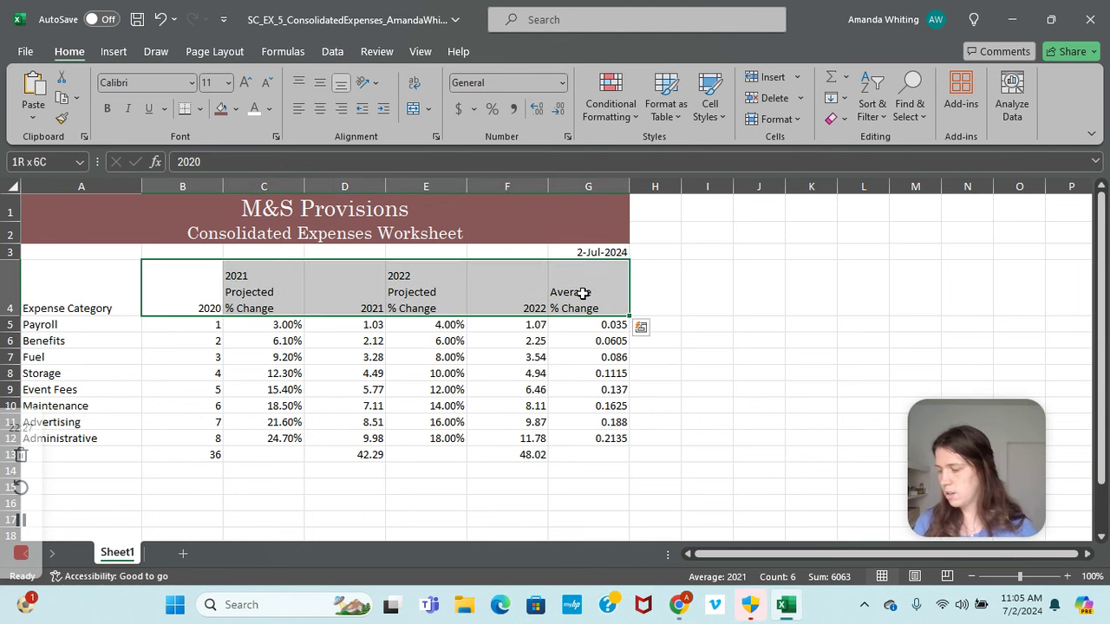
{"action": "left_click", "coordinate": [320, 108]}
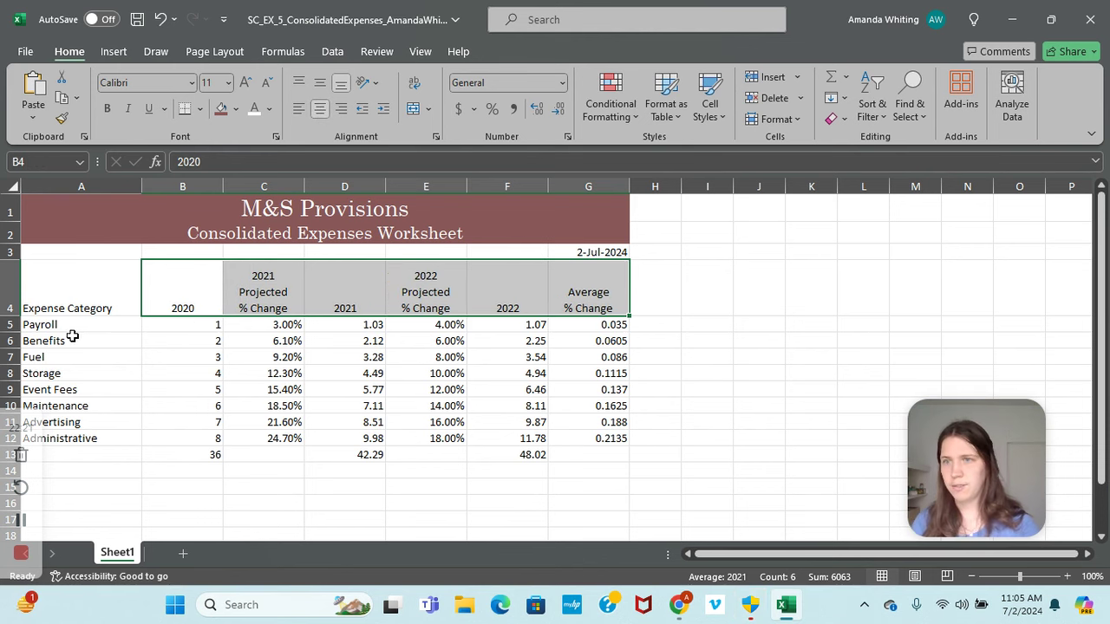
{"action": "left_click", "coordinate": [60, 304]}
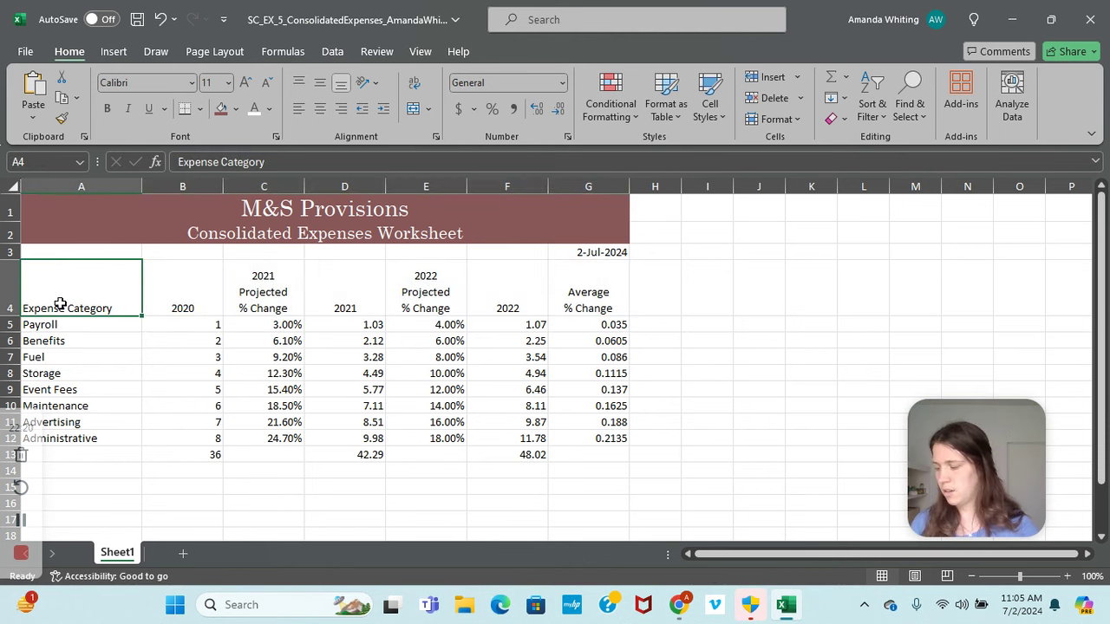
{"action": "left_click", "coordinate": [574, 292], "text": "shift"}
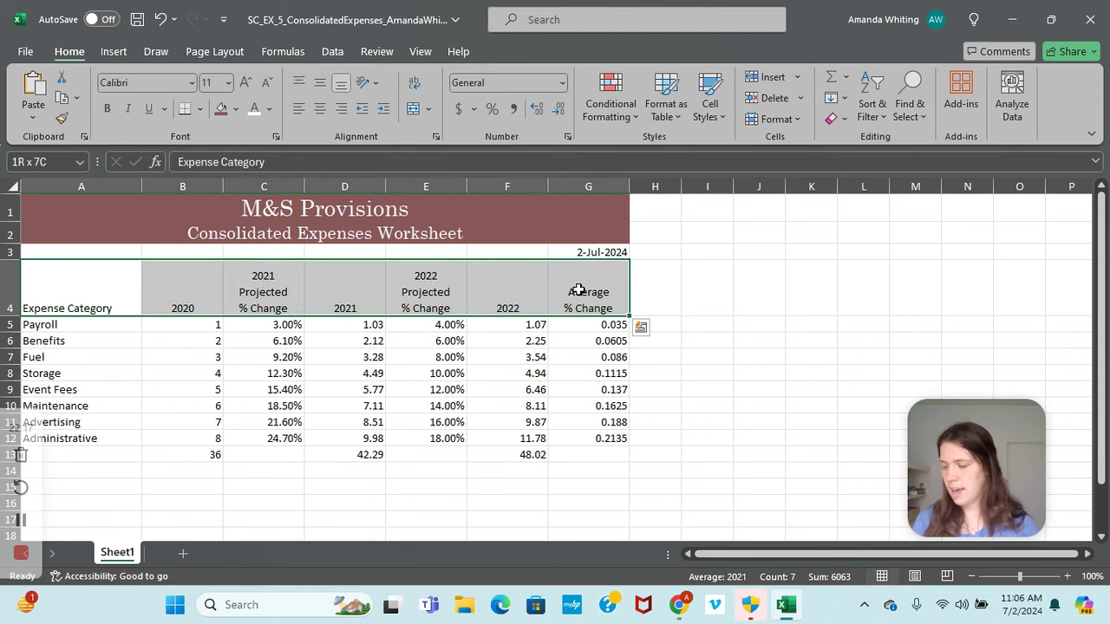
{"action": "left_click", "coordinate": [712, 108]}
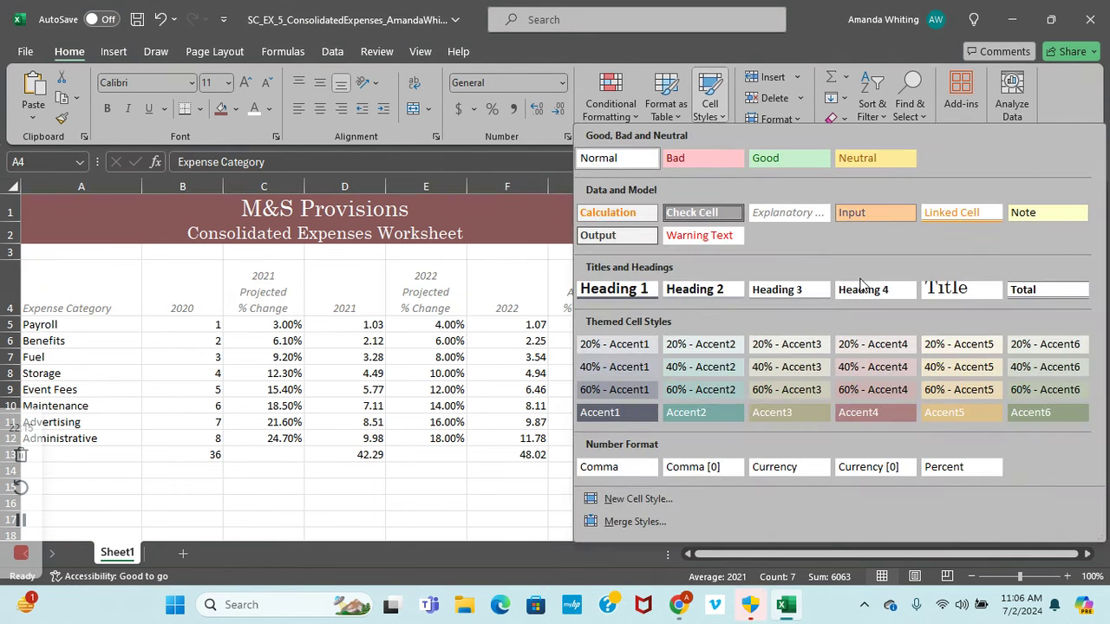
{"action": "left_click", "coordinate": [749, 289]}
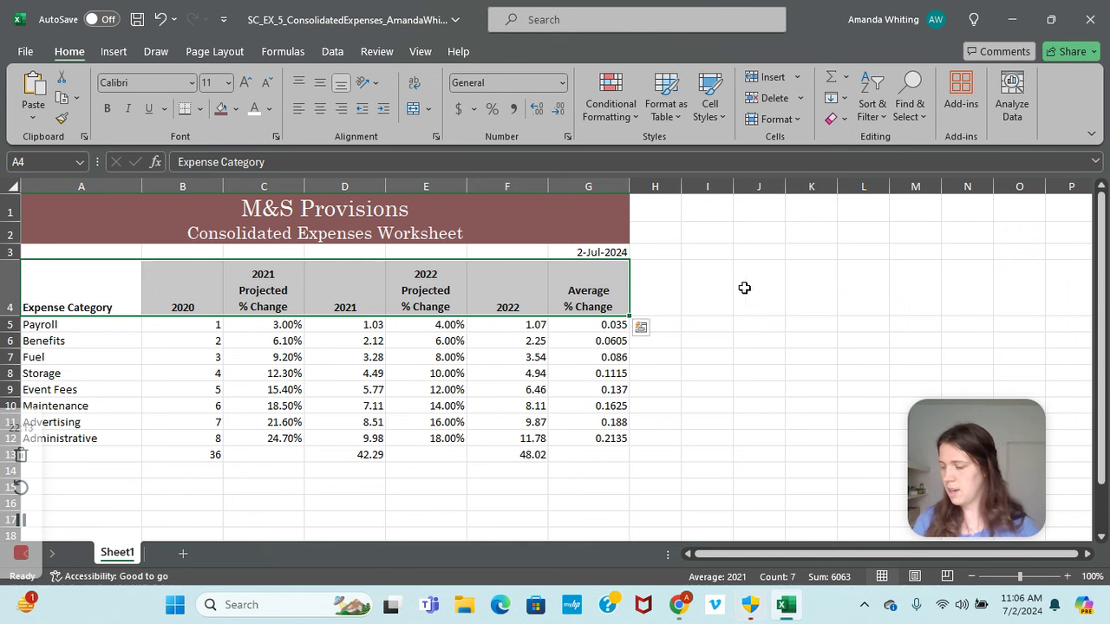
Apply the Total cell style to the totals row A13:G13.
{"action": "left_click", "coordinate": [107, 453]}
{"action": "left_click_drag", "start_coordinate": [213, 454], "coordinate": [566, 455]}
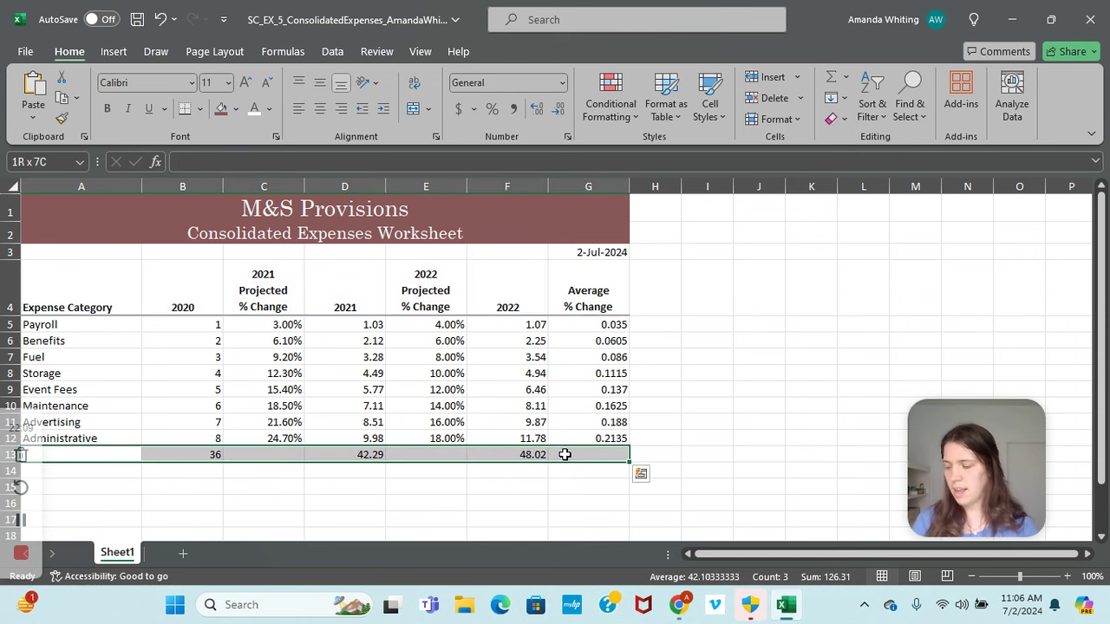
{"action": "left_click", "coordinate": [710, 102]}
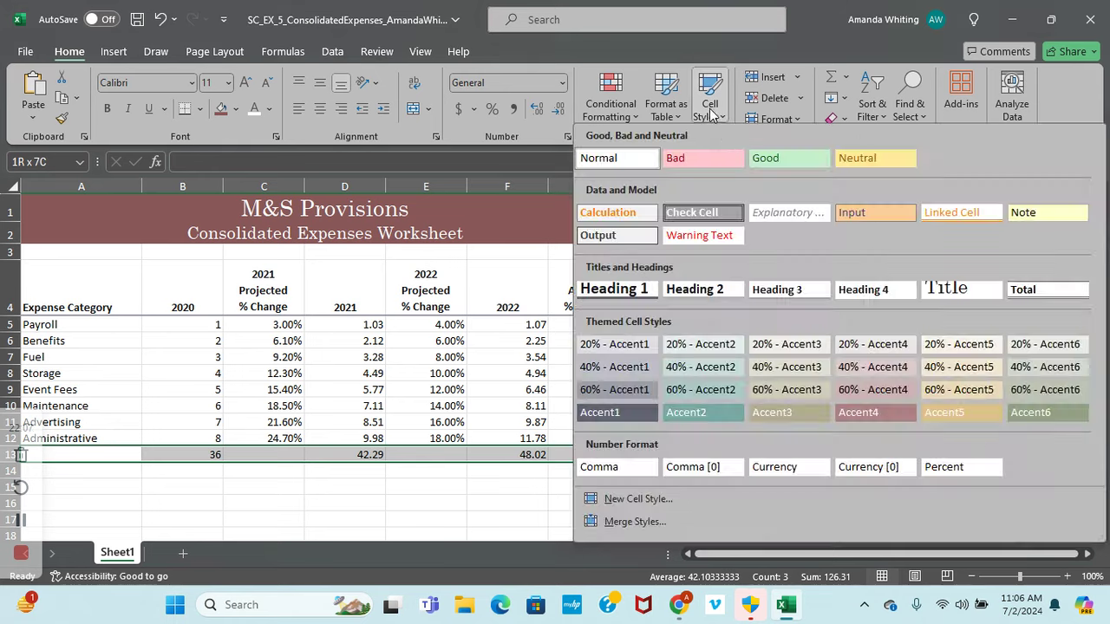
{"action": "left_click", "coordinate": [1023, 290]}
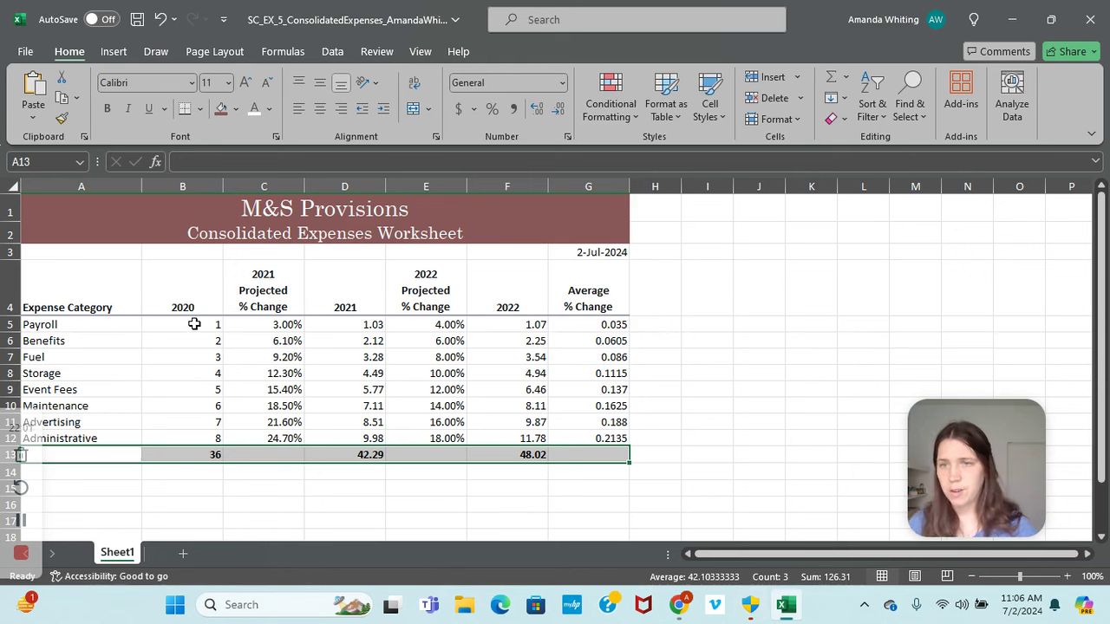
Format B5:B13, D5:D13 and F5:F13 as Currency with 2 decimal places, the $ symbol and negative numbers in red parentheses.
{"action": "left_click_drag", "start_coordinate": [191, 322], "coordinate": [189, 453]}
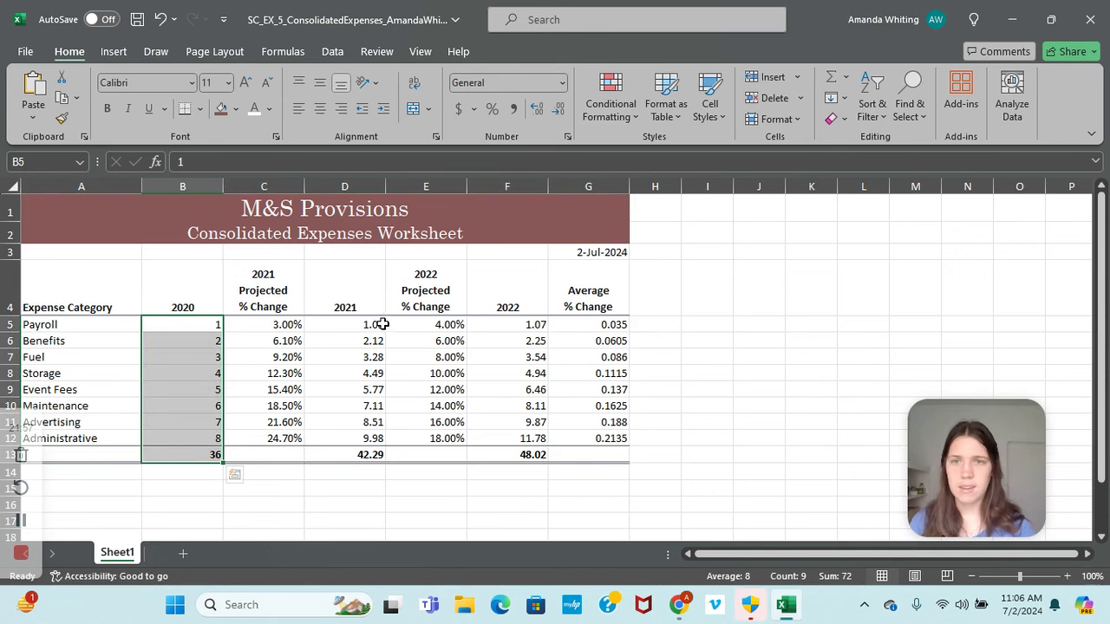
{"action": "left_click_drag", "start_coordinate": [364, 324], "coordinate": [345, 451]}
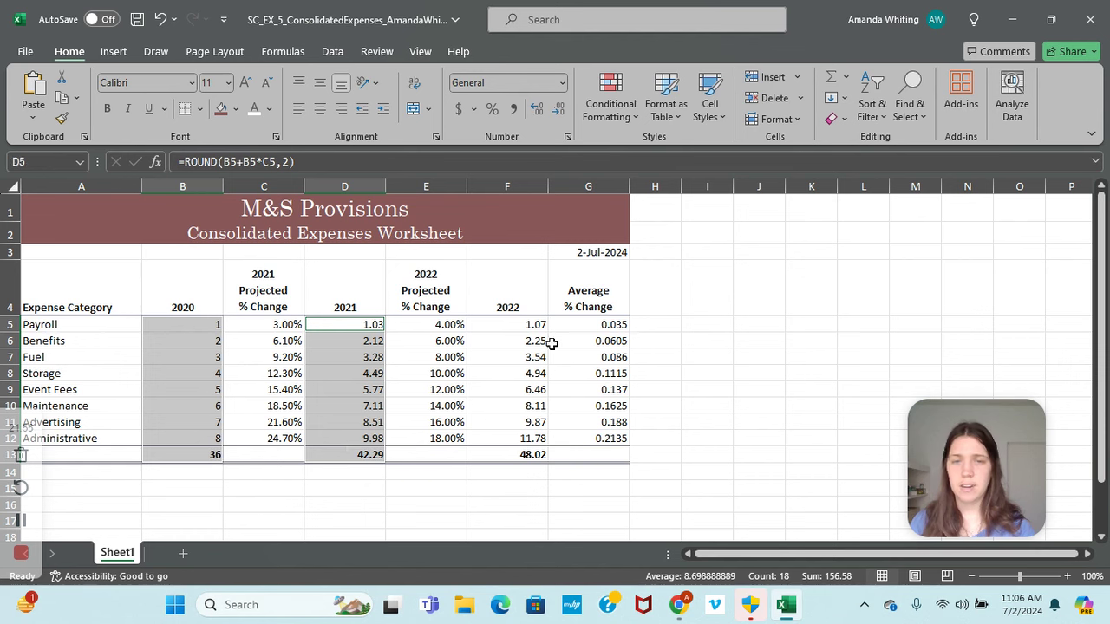
{"action": "left_click_drag", "start_coordinate": [518, 324], "coordinate": [508, 453]}
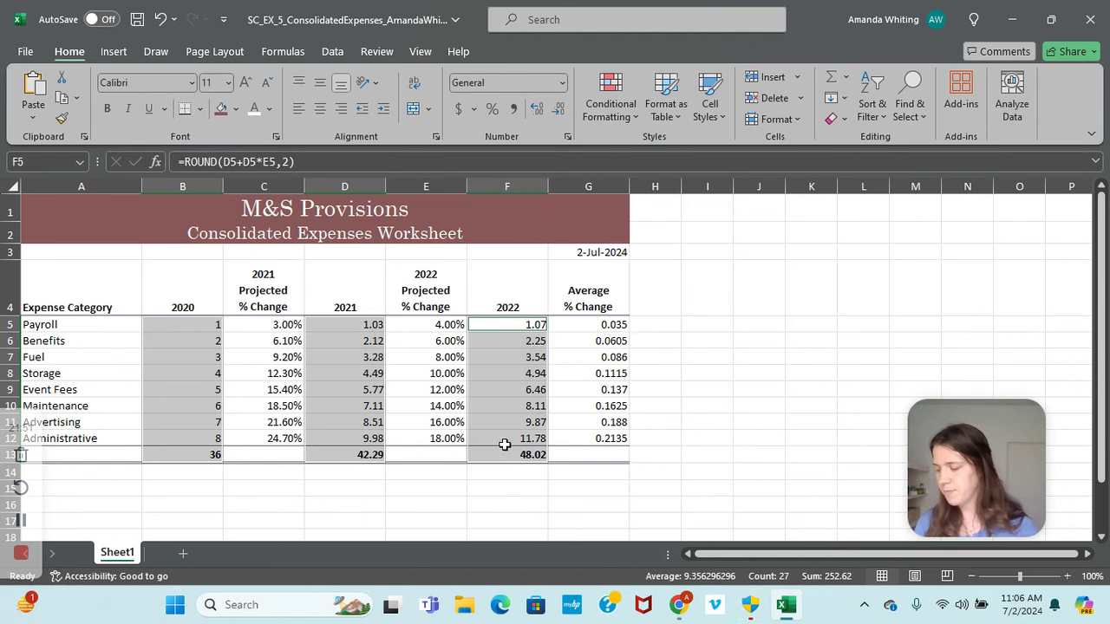
{"action": "right_click", "coordinate": [503, 407]}
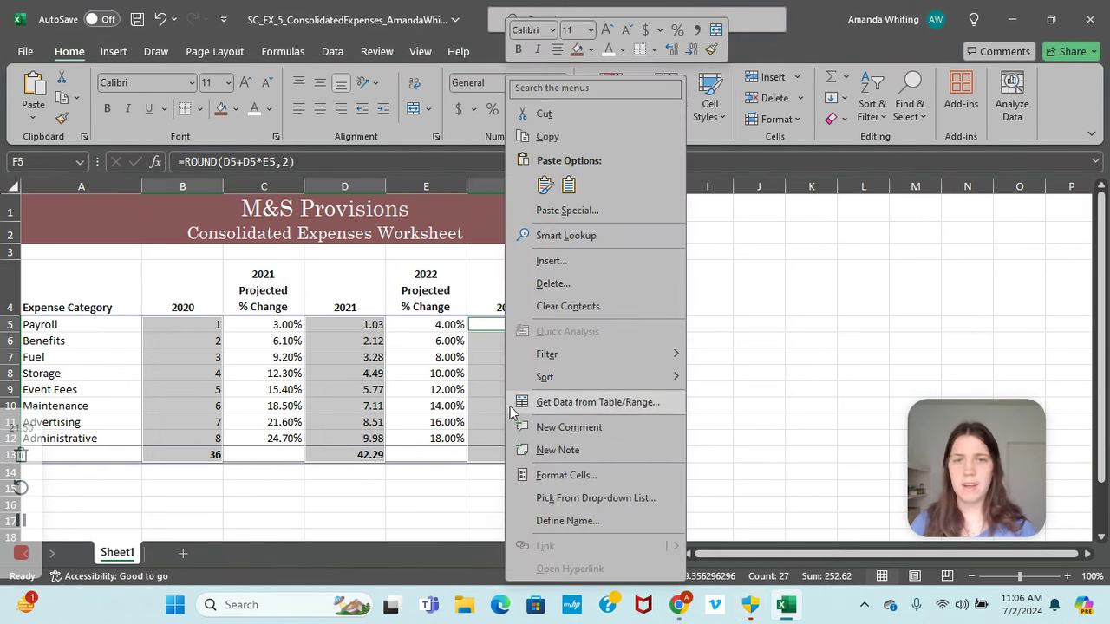
{"action": "left_click", "coordinate": [564, 477]}
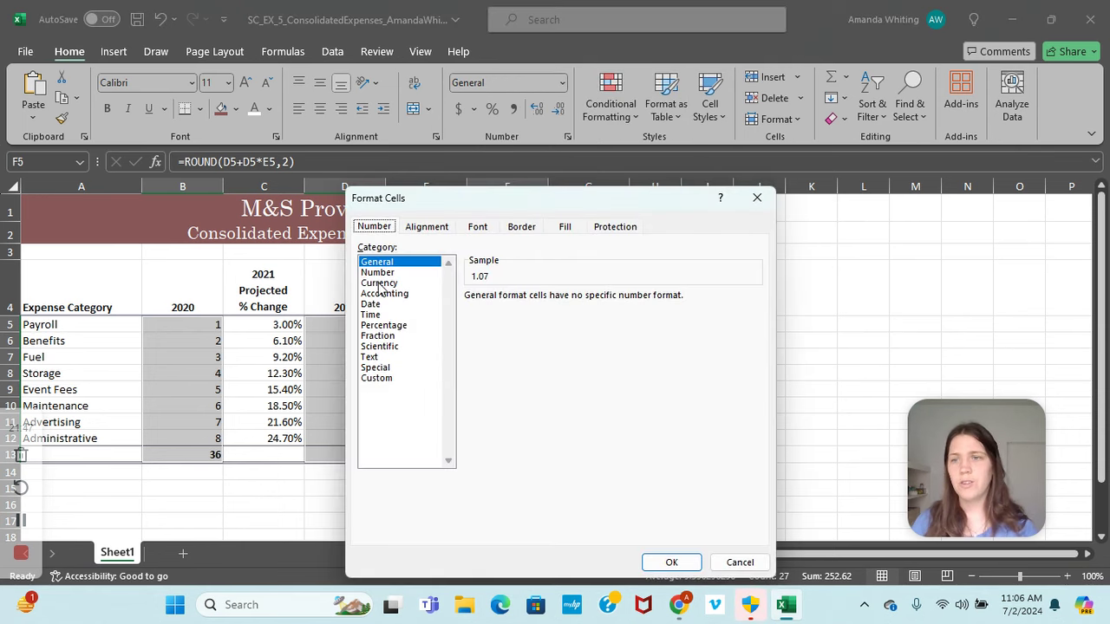
{"action": "left_click", "coordinate": [379, 283]}
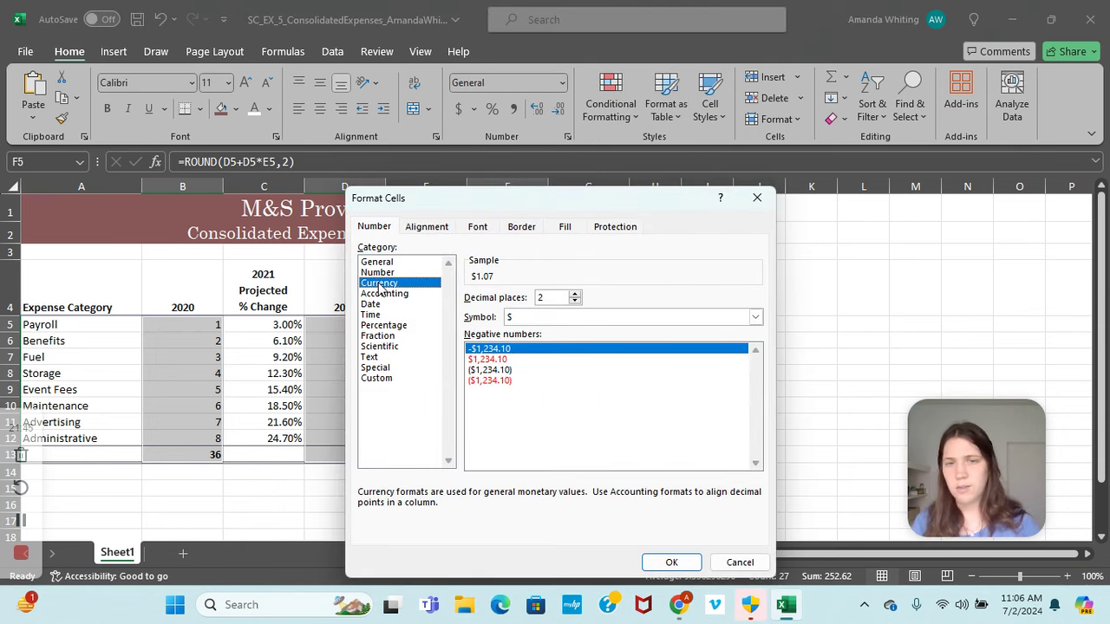
{"action": "left_click", "coordinate": [489, 381]}
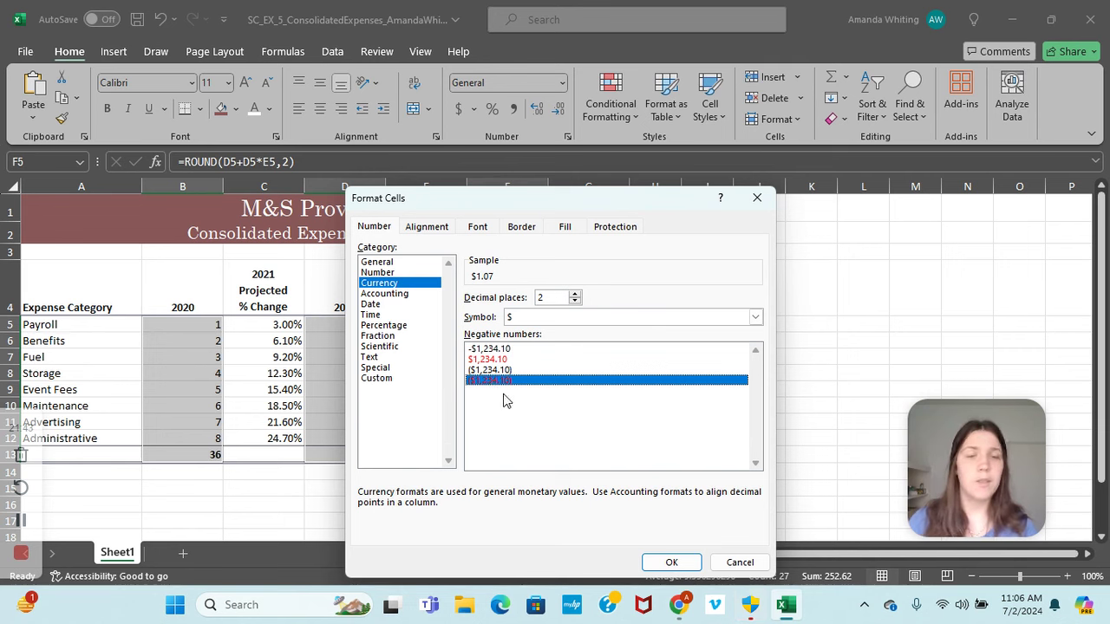
{"action": "left_click", "coordinate": [670, 562]}
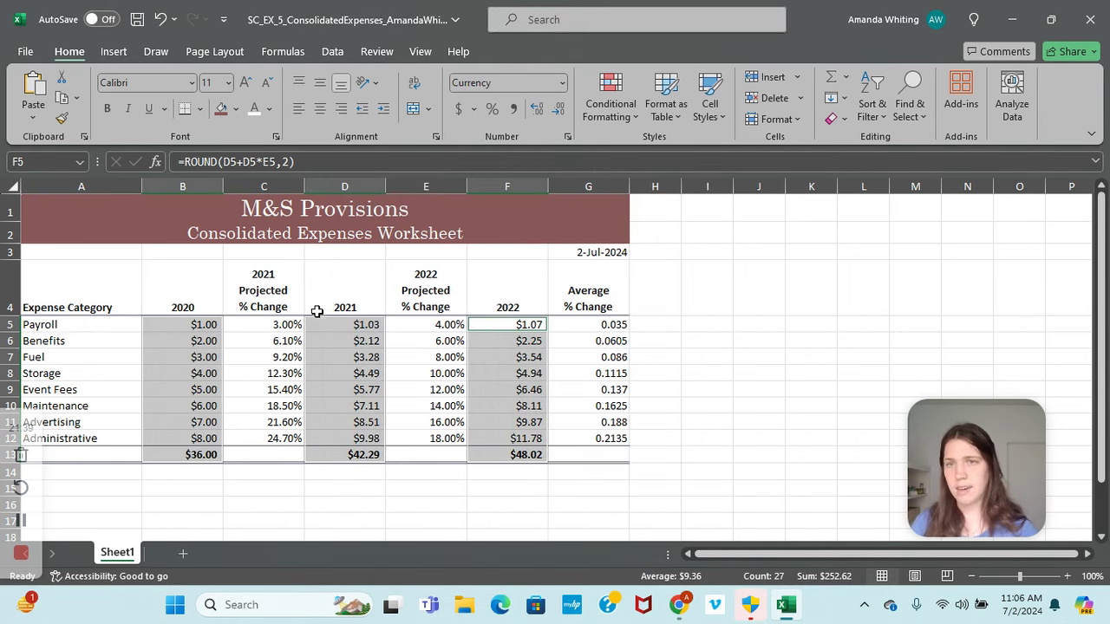
Apply the custom number format 0.00%;[Magenta](0.00%) to the percent change values in C5:C12, E5:E12 and G5:G12.
{"action": "left_click_drag", "start_coordinate": [270, 324], "coordinate": [262, 434]}
{"action": "left_click_drag", "start_coordinate": [436, 324], "coordinate": [423, 440]}
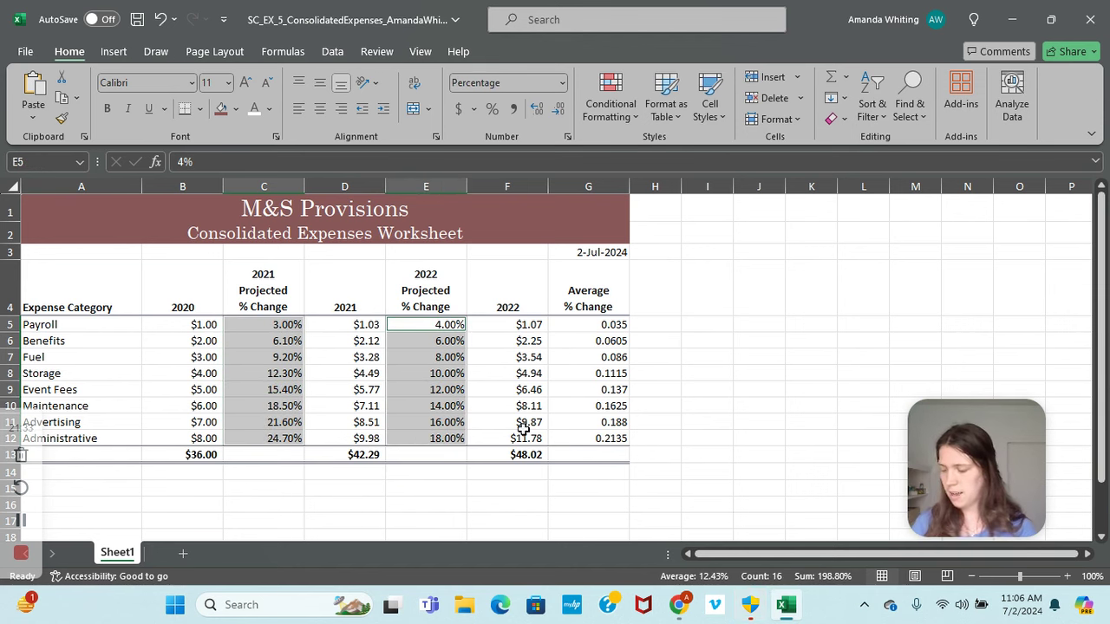
{"action": "left_click_drag", "start_coordinate": [608, 324], "coordinate": [601, 436]}
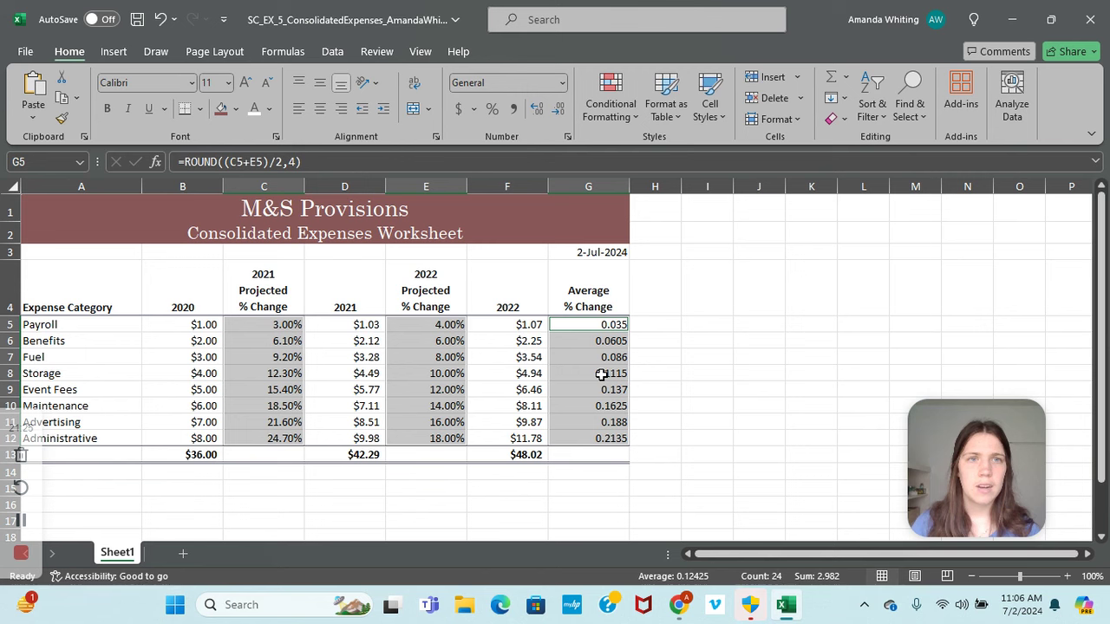
{"action": "left_click", "coordinate": [796, 123]}
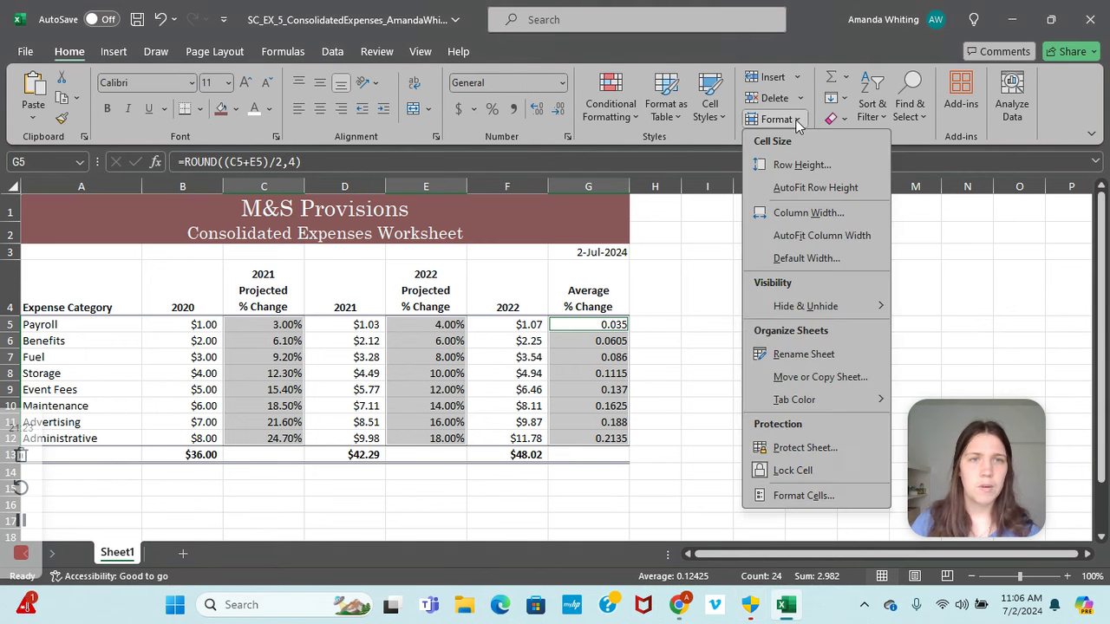
{"action": "left_click", "coordinate": [790, 500]}
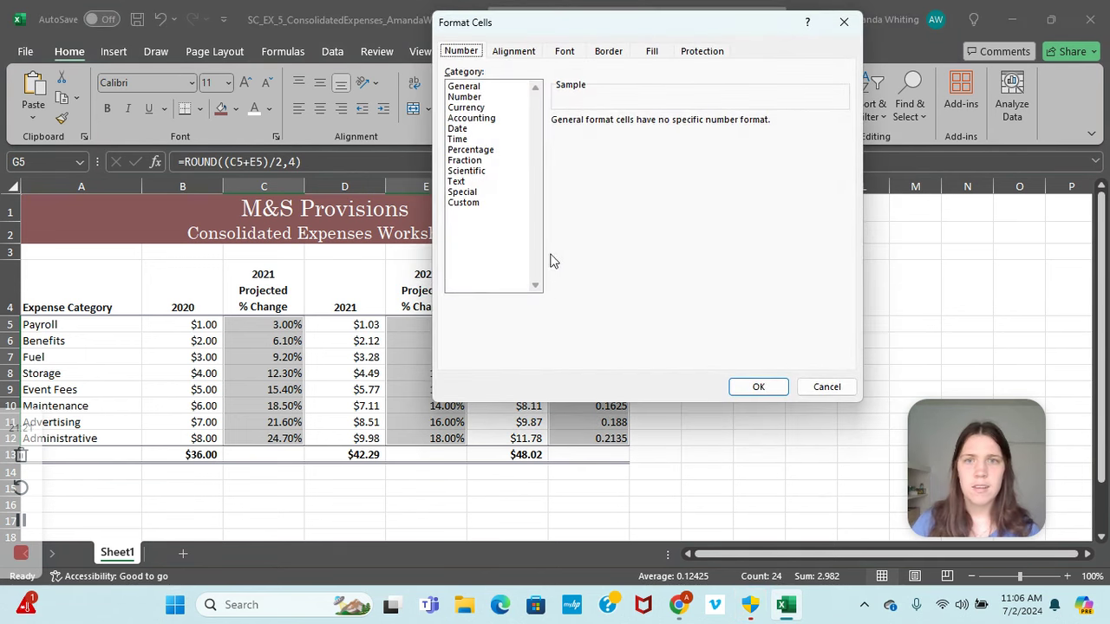
{"action": "left_click", "coordinate": [477, 202]}
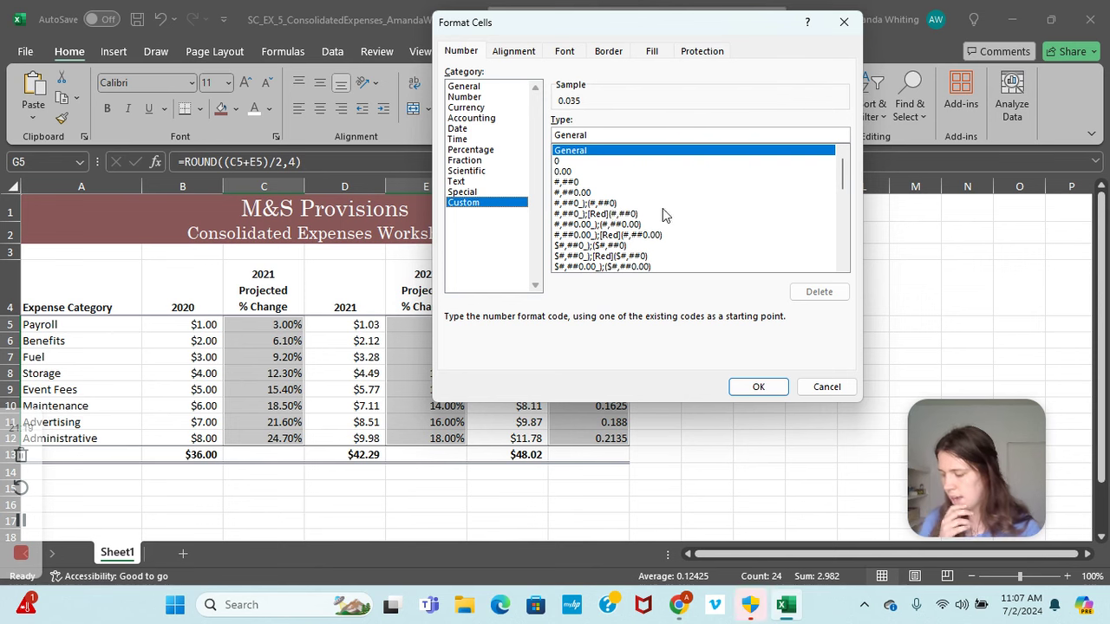
{"action": "double_click", "coordinate": [579, 134]}
{"action": "key", "text": "BackSpace"}
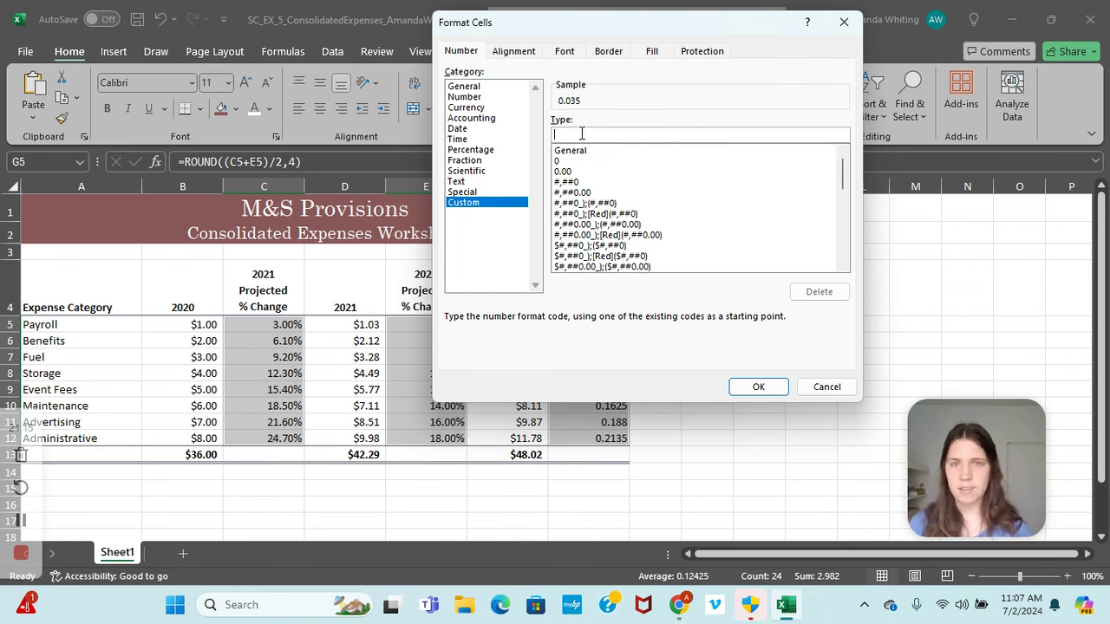
{"action": "type", "text": "0.00%"}
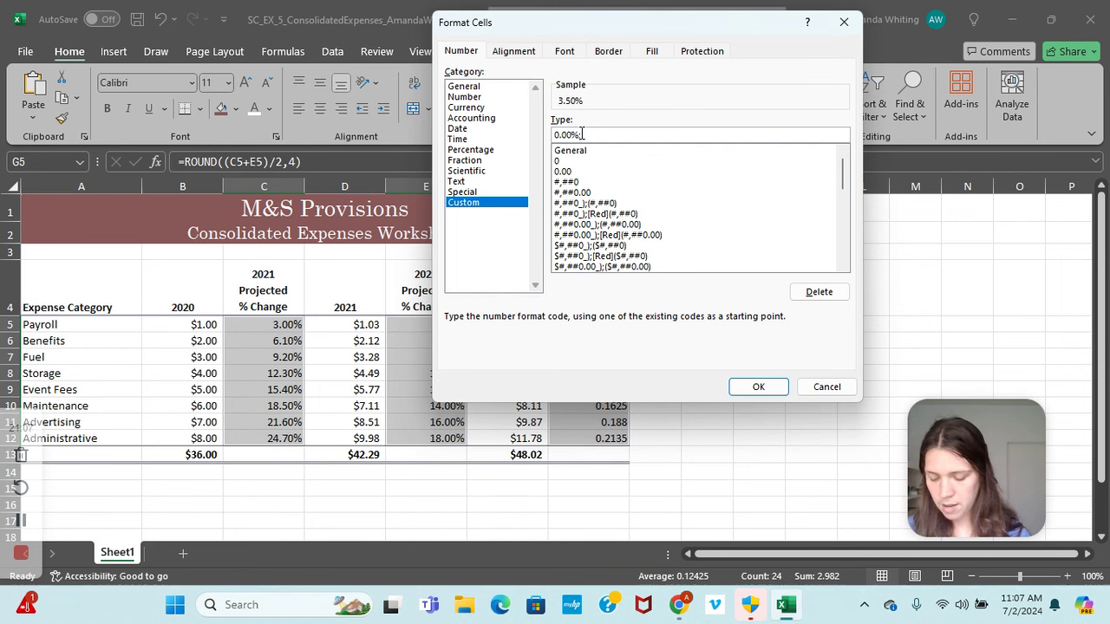
{"action": "type", "text": ";[Magenta](0.00%"}
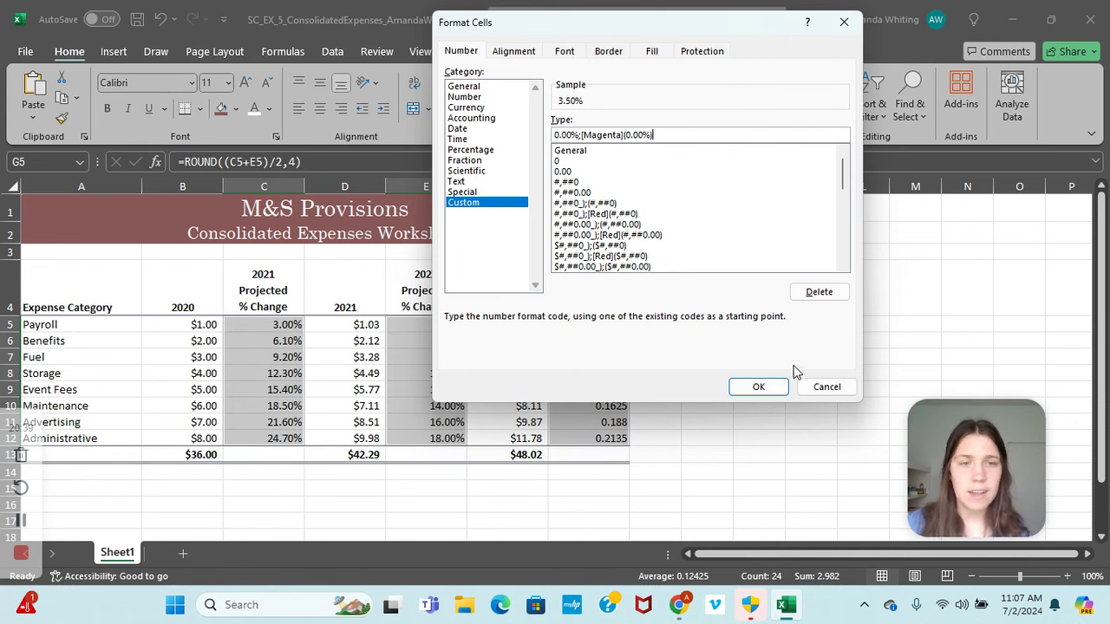
{"action": "left_click", "coordinate": [759, 388]}
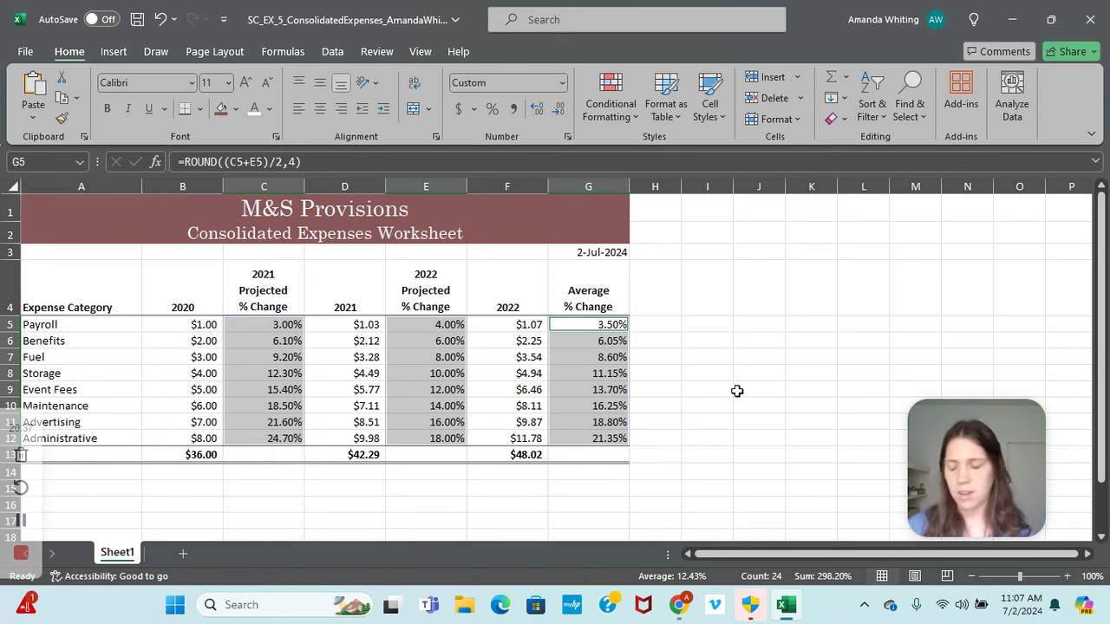
Apply the comma style to the yearly amounts in B6:B12, D6:D12 and F6:F12.
{"action": "left_click", "coordinate": [204, 341]}
{"action": "left_click_drag", "start_coordinate": [205, 340], "coordinate": [199, 438]}
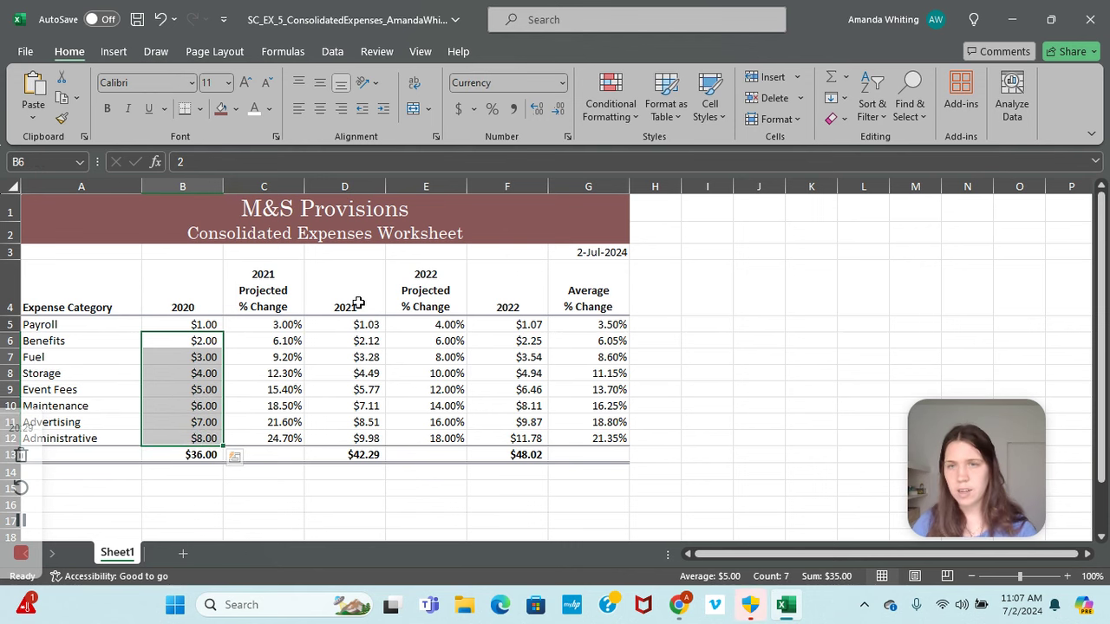
{"action": "left_click_drag", "start_coordinate": [355, 344], "coordinate": [360, 438]}
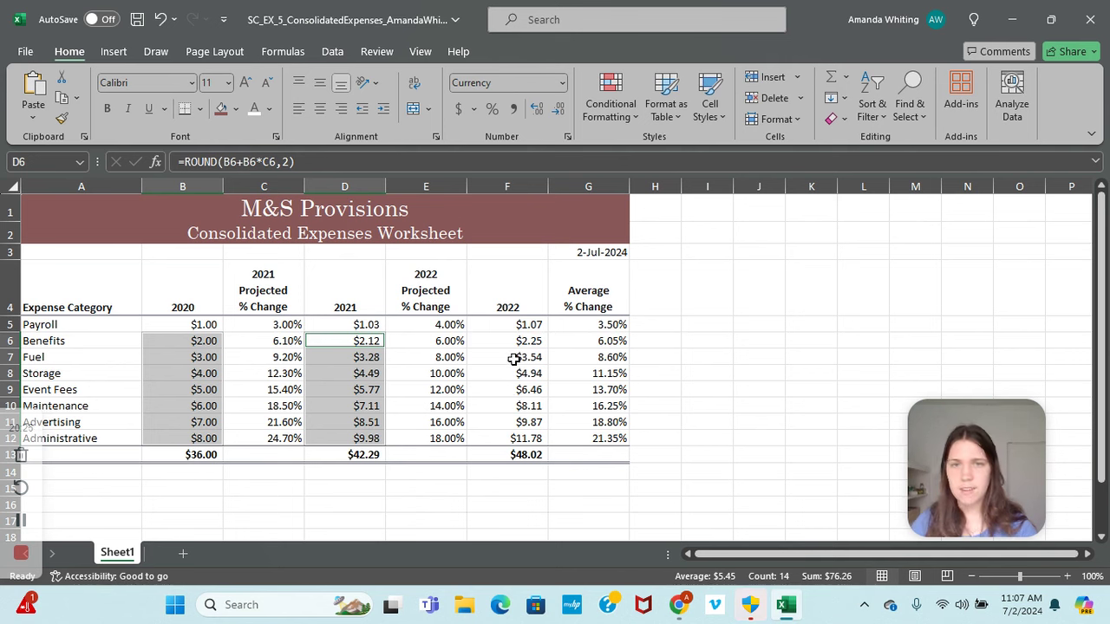
{"action": "left_click_drag", "start_coordinate": [526, 343], "coordinate": [515, 438]}
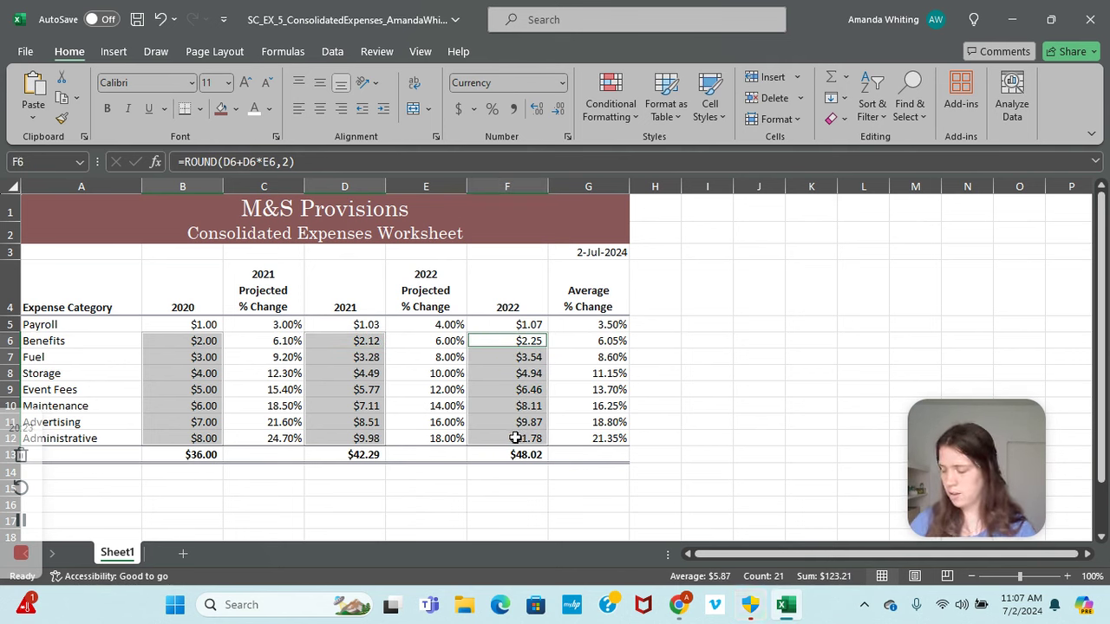
{"action": "left_click", "coordinate": [518, 110]}
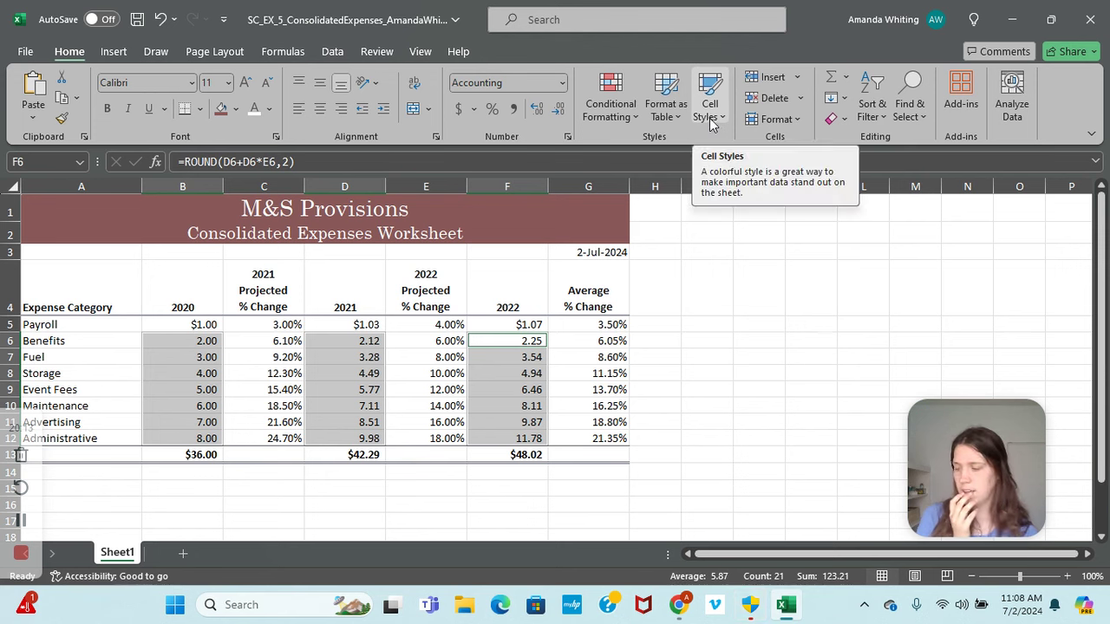
Create a new cell style named 4-Digit Year and exclude border formatting from it.
{"action": "left_click", "coordinate": [735, 278]}
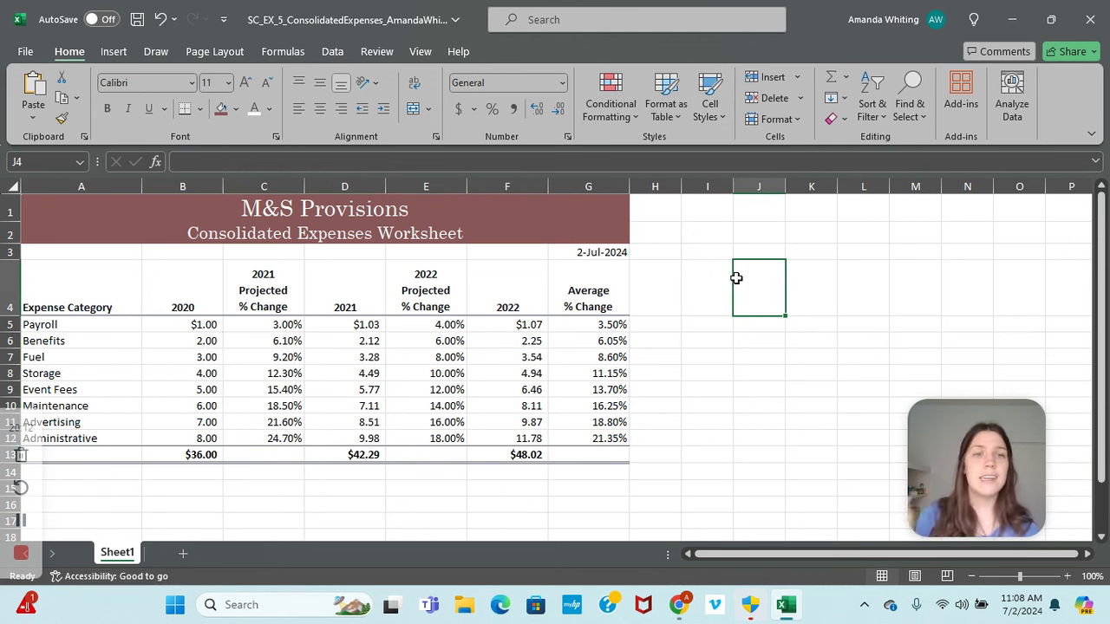
{"action": "left_click", "coordinate": [709, 109]}
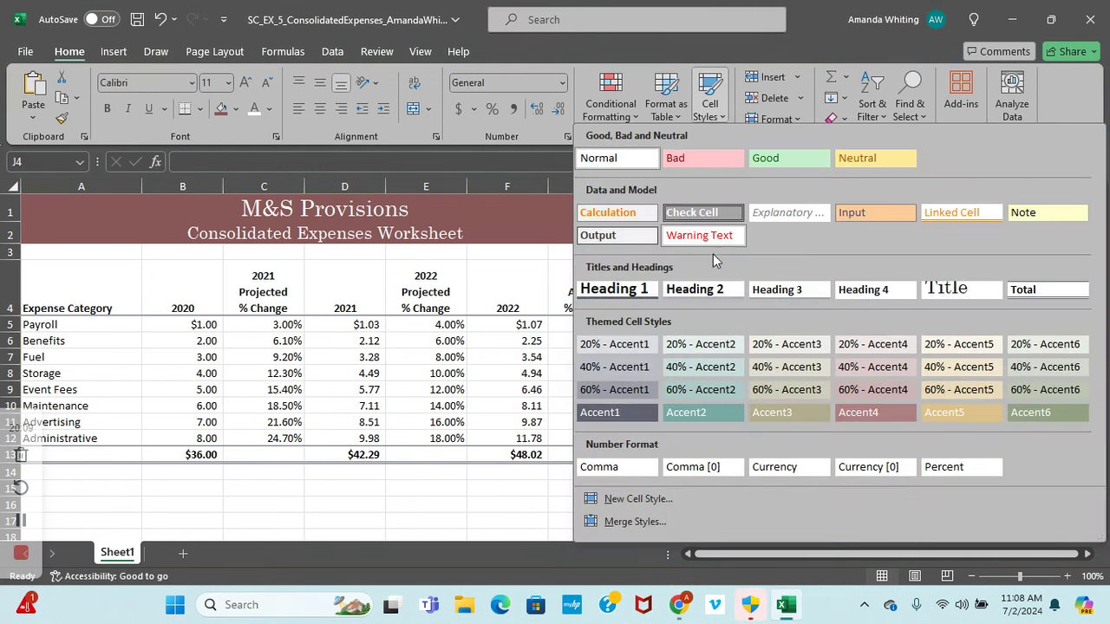
{"action": "left_click", "coordinate": [638, 499]}
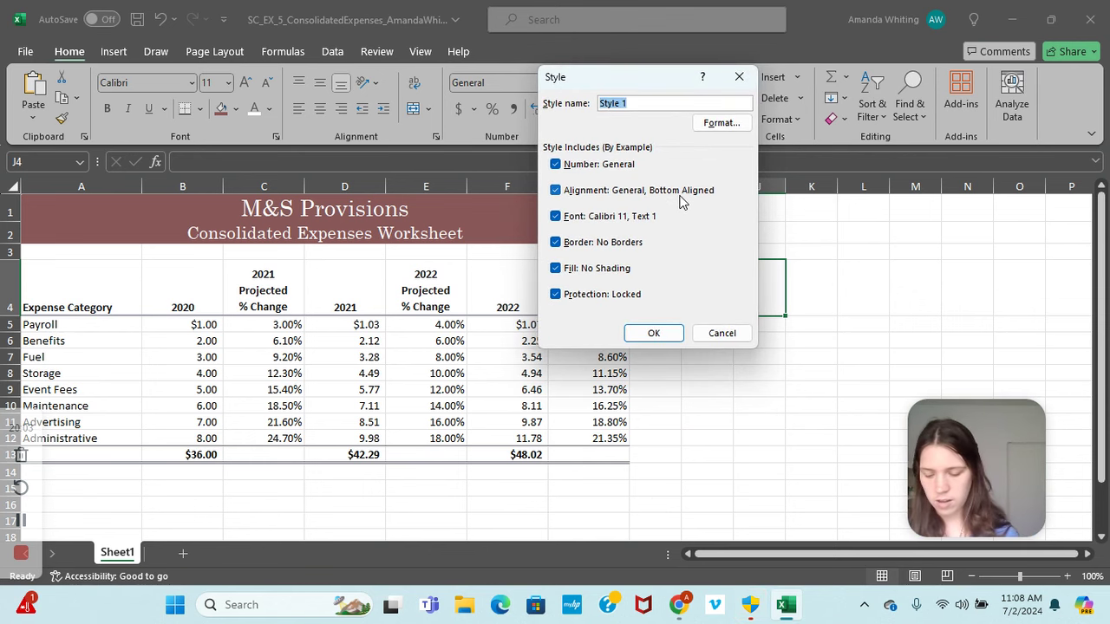
{"action": "type", "text": "4-Digit Year"}
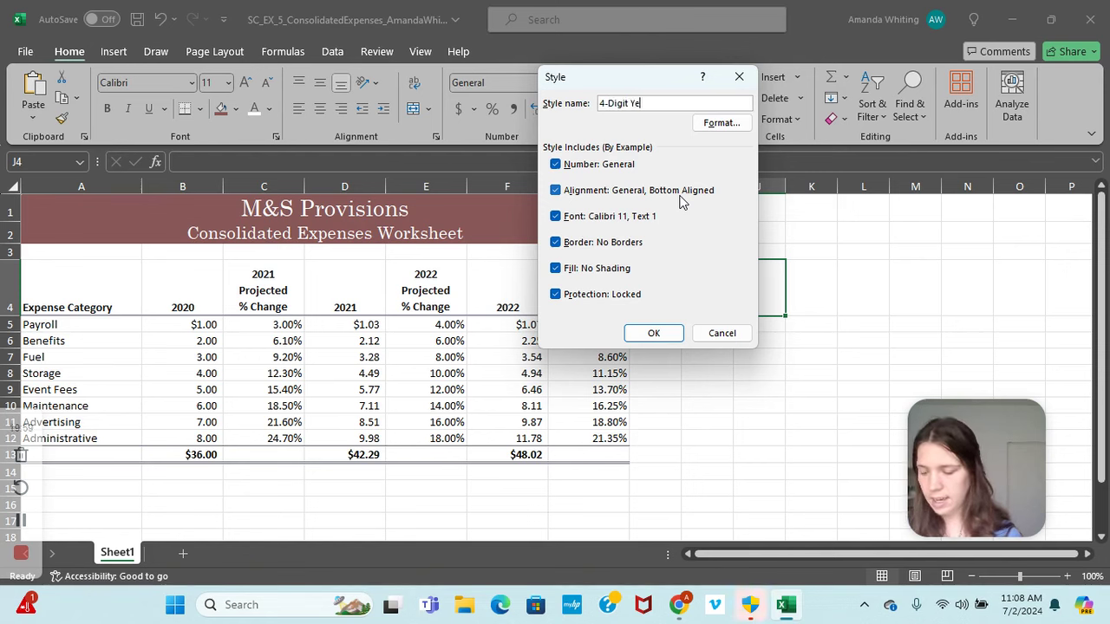
{"action": "left_click", "coordinate": [590, 244]}
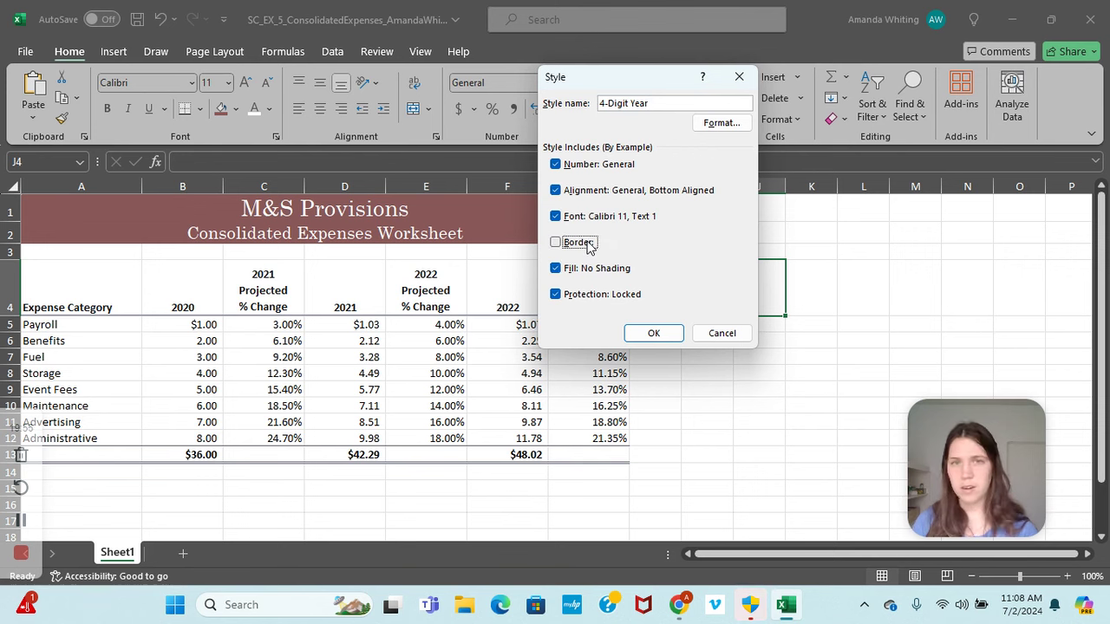
Set the new style's number format to the date type 14-Mar-2012 and its horizontal alignment to Center.
{"action": "left_click", "coordinate": [721, 123]}
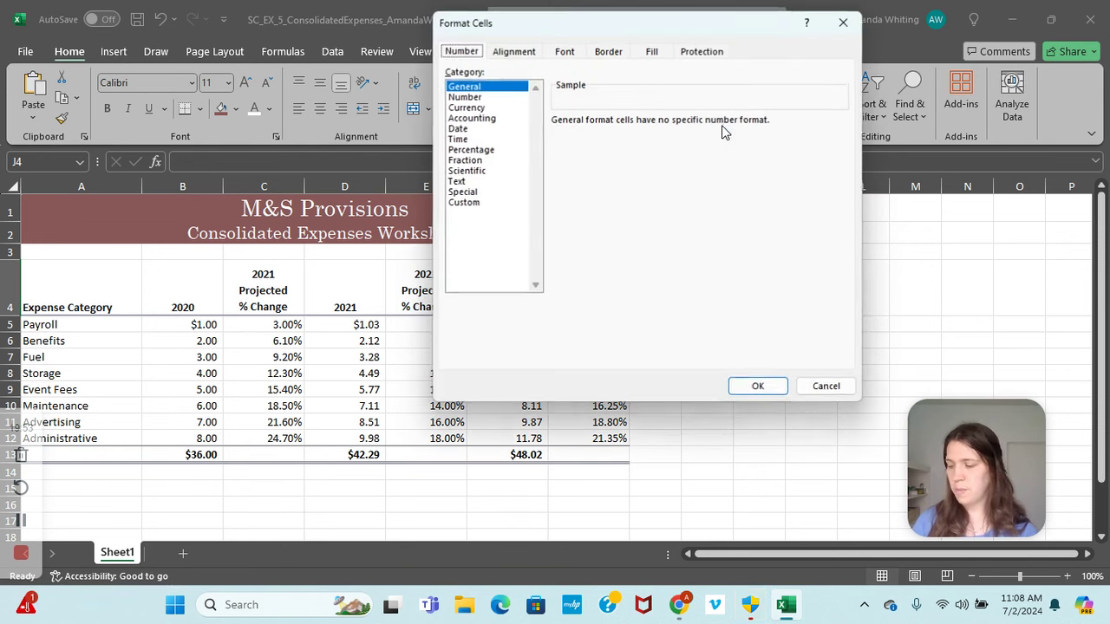
{"action": "left_click", "coordinate": [460, 128]}
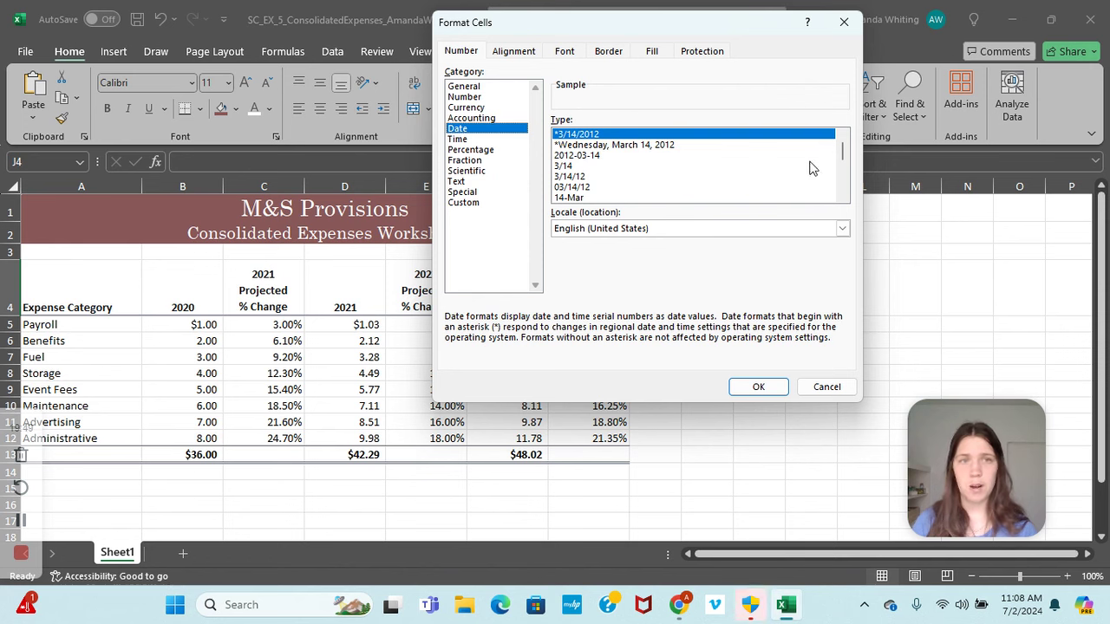
{"action": "left_click_drag", "start_coordinate": [842, 152], "coordinate": [843, 203]}
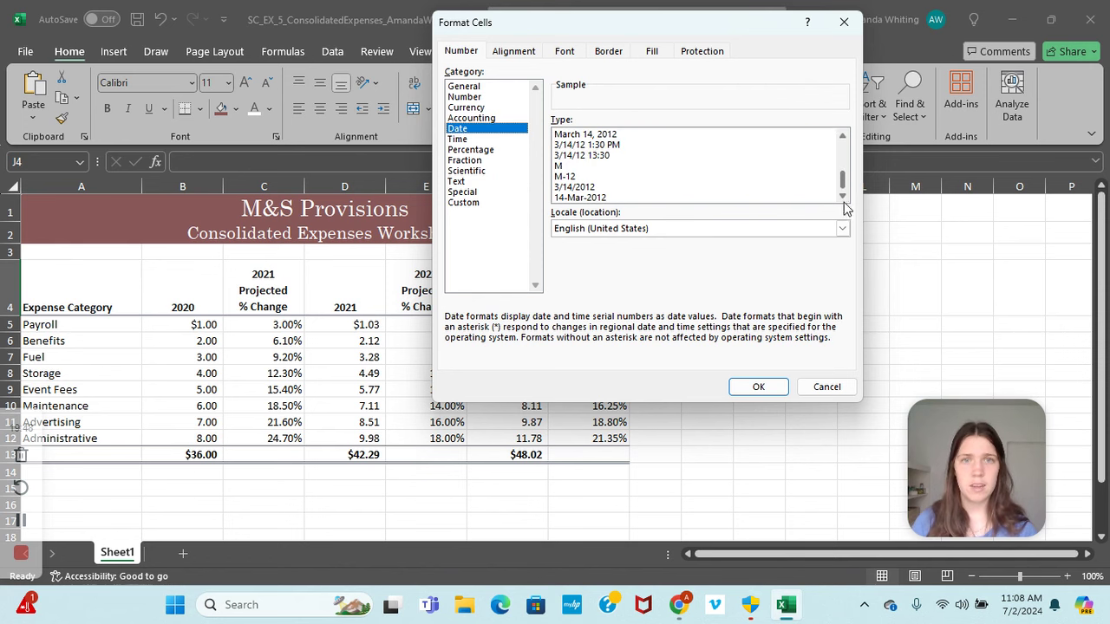
{"action": "left_click", "coordinate": [622, 198]}
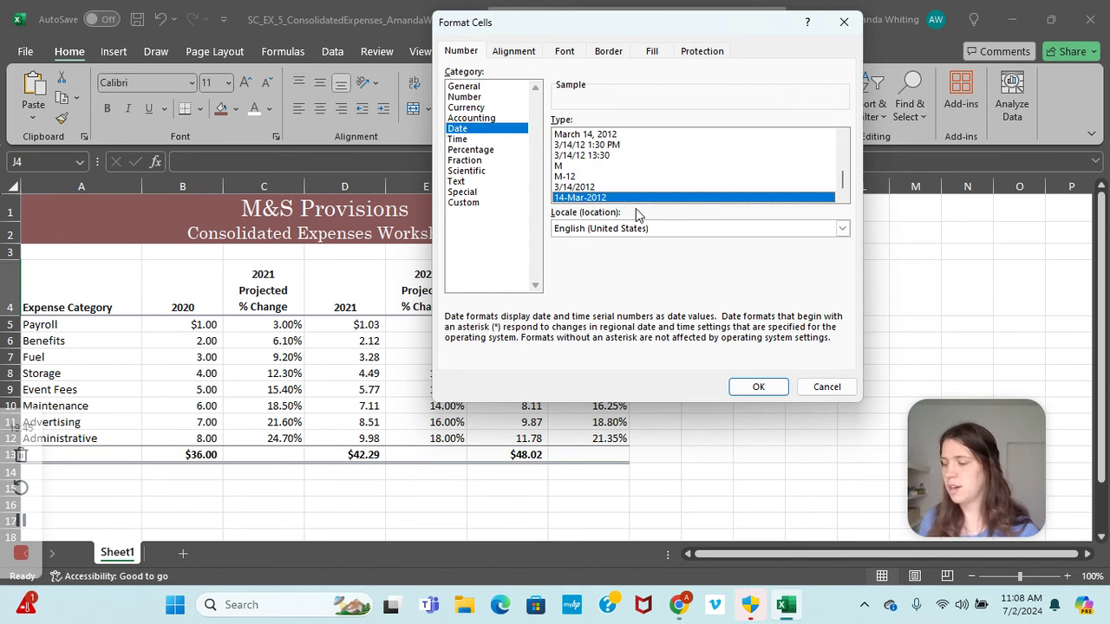
{"action": "left_click", "coordinate": [515, 52]}
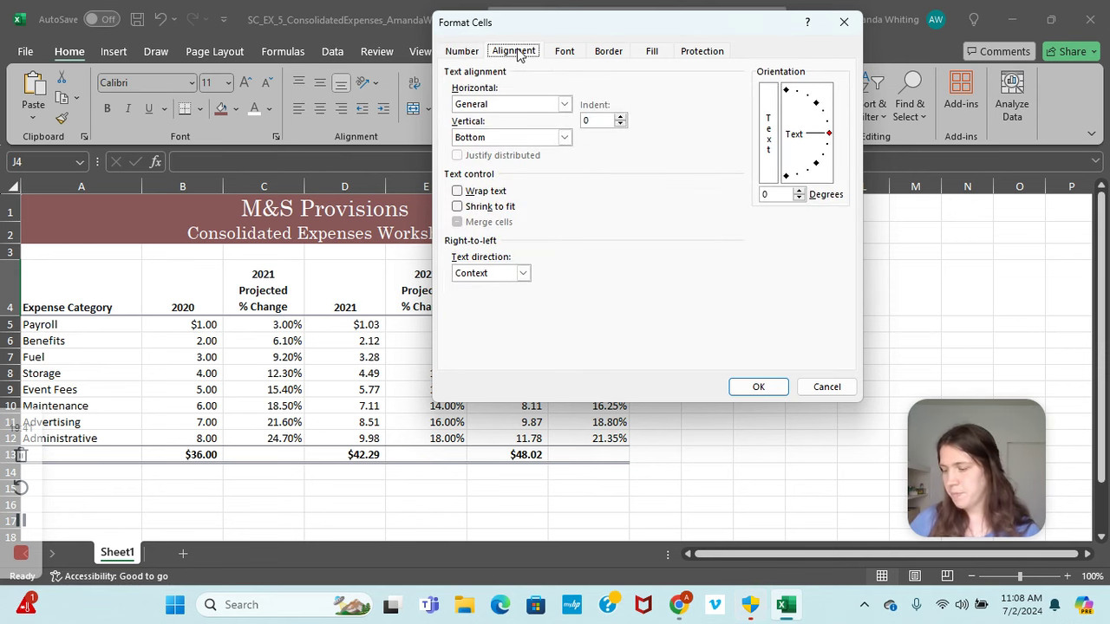
{"action": "left_click", "coordinate": [564, 104]}
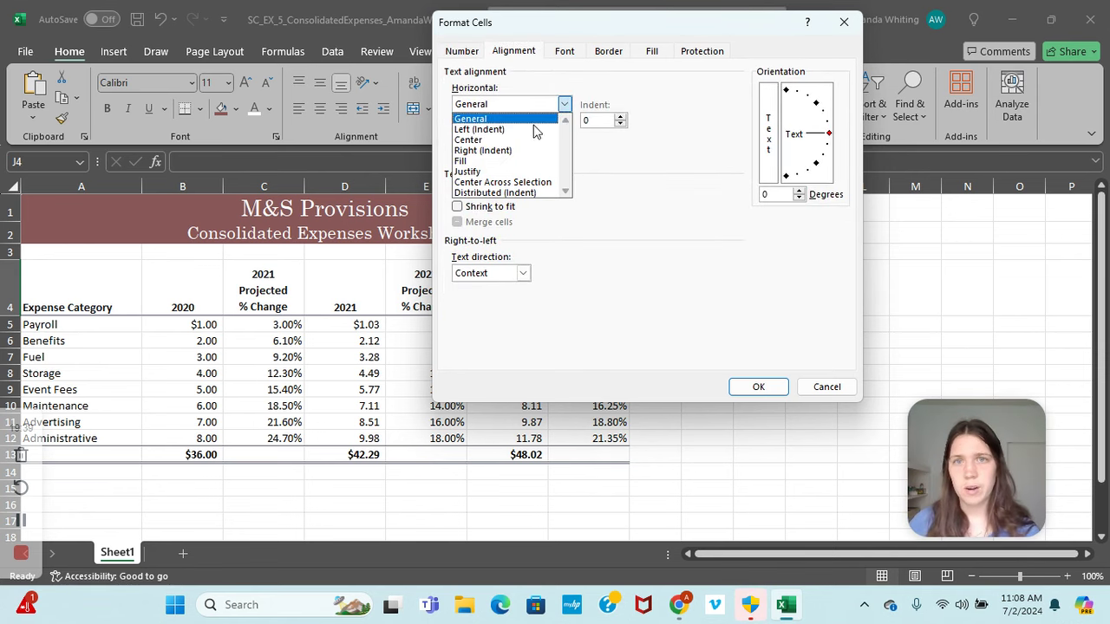
{"action": "left_click", "coordinate": [501, 139]}
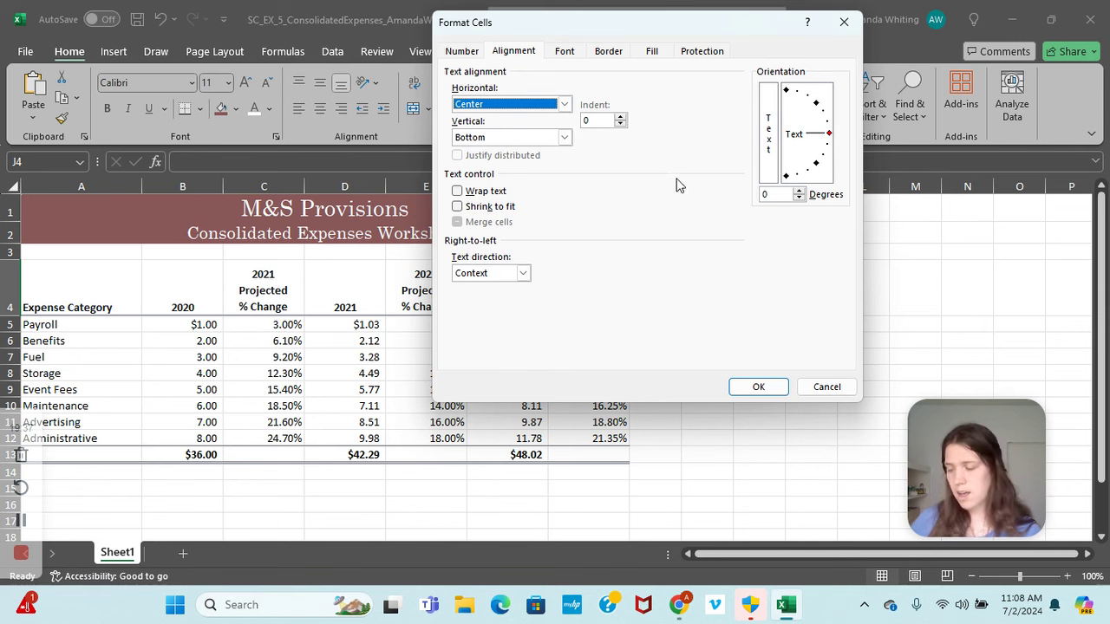
Set the new style's font color to white, Background 1.
{"action": "left_click", "coordinate": [570, 54]}
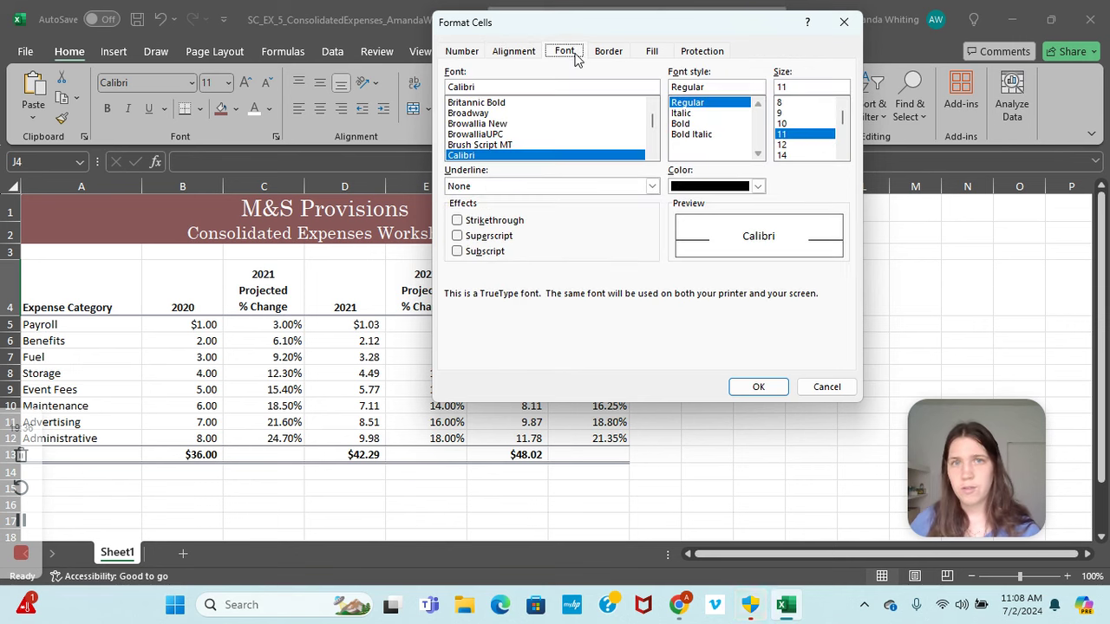
{"action": "left_click", "coordinate": [759, 187]}
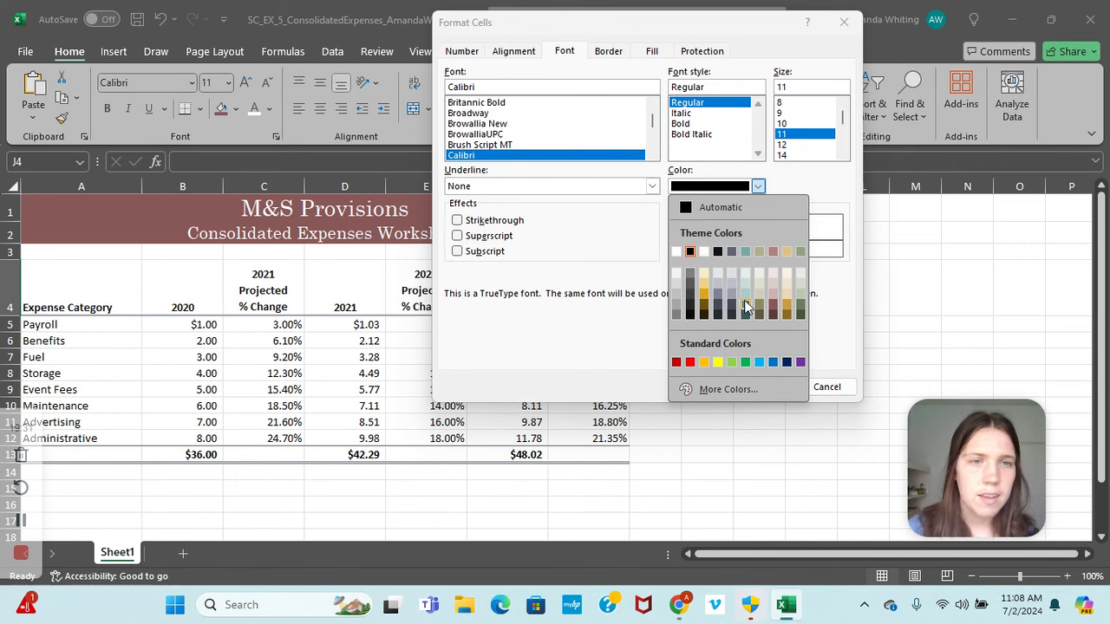
{"action": "left_click", "coordinate": [704, 297]}
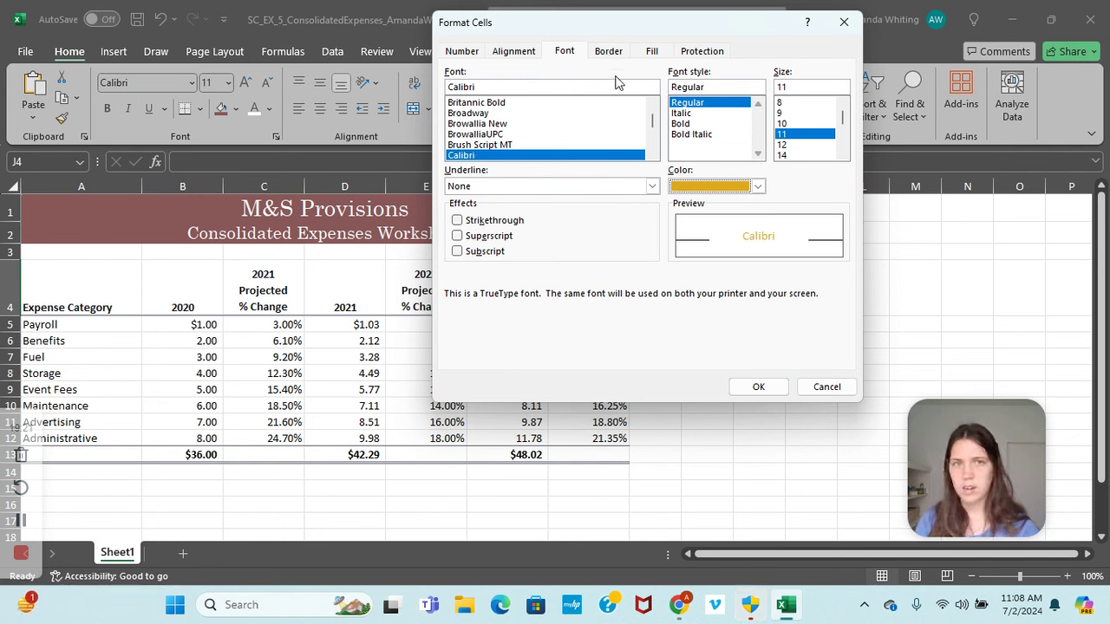
{"action": "left_click", "coordinate": [758, 187]}
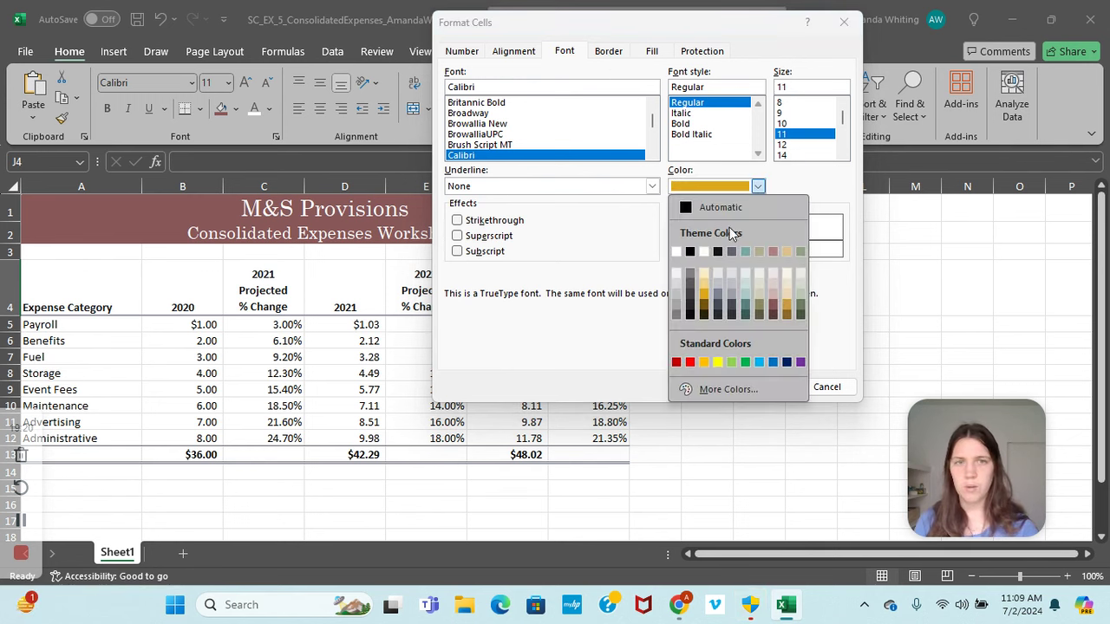
{"action": "left_click", "coordinate": [677, 252]}
Give the new style a gold theme fill and a bold font, and save the style.
{"action": "left_click", "coordinate": [651, 54]}
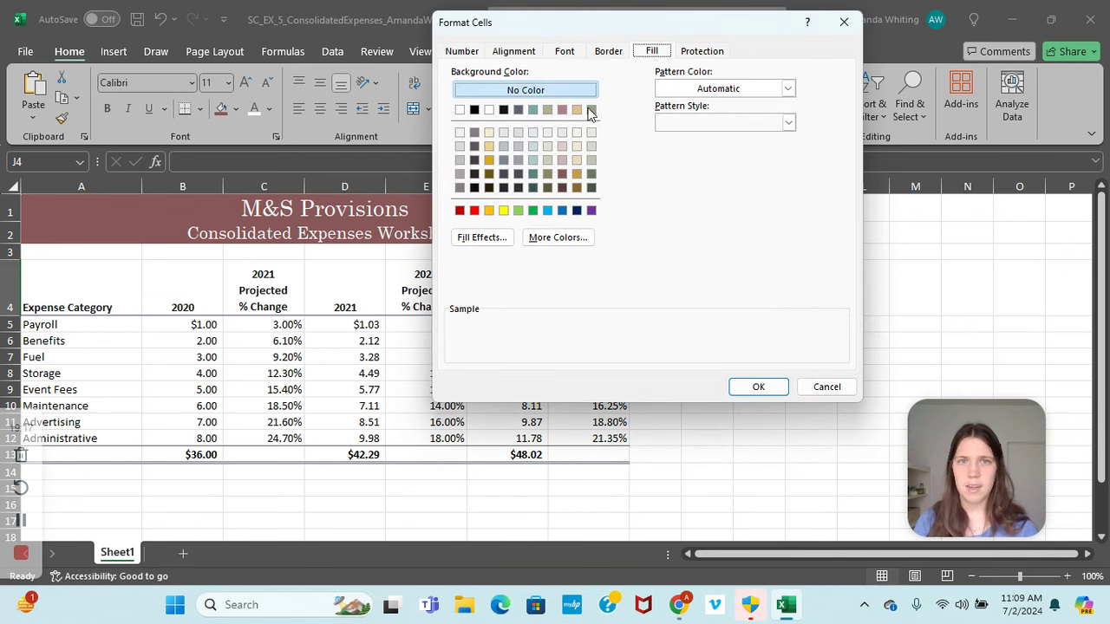
{"action": "left_click", "coordinate": [490, 161]}
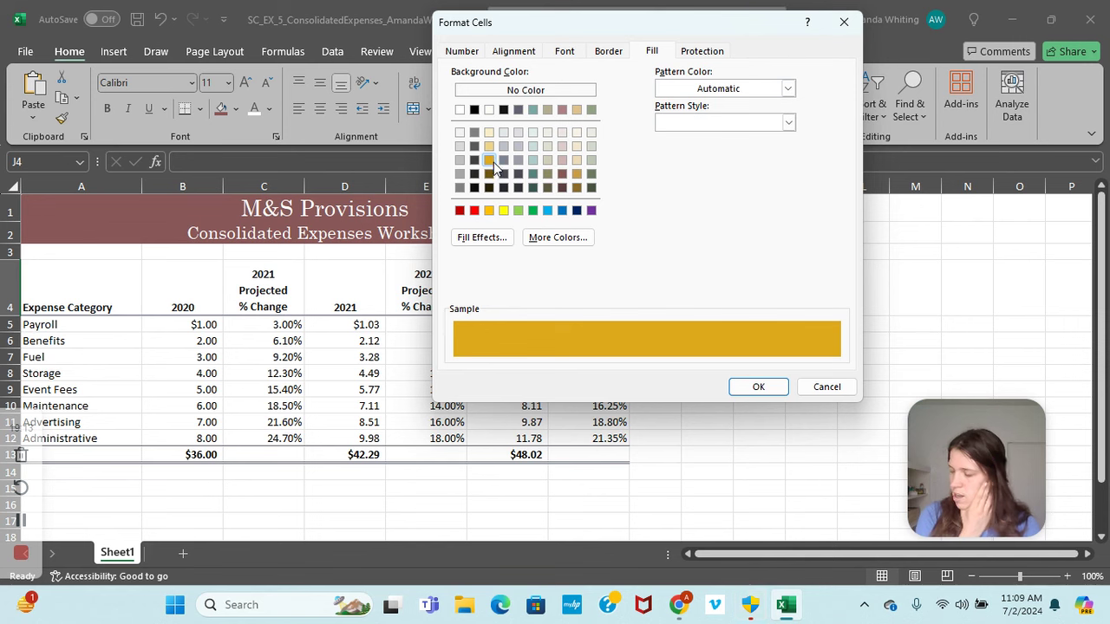
{"action": "left_click", "coordinate": [578, 52]}
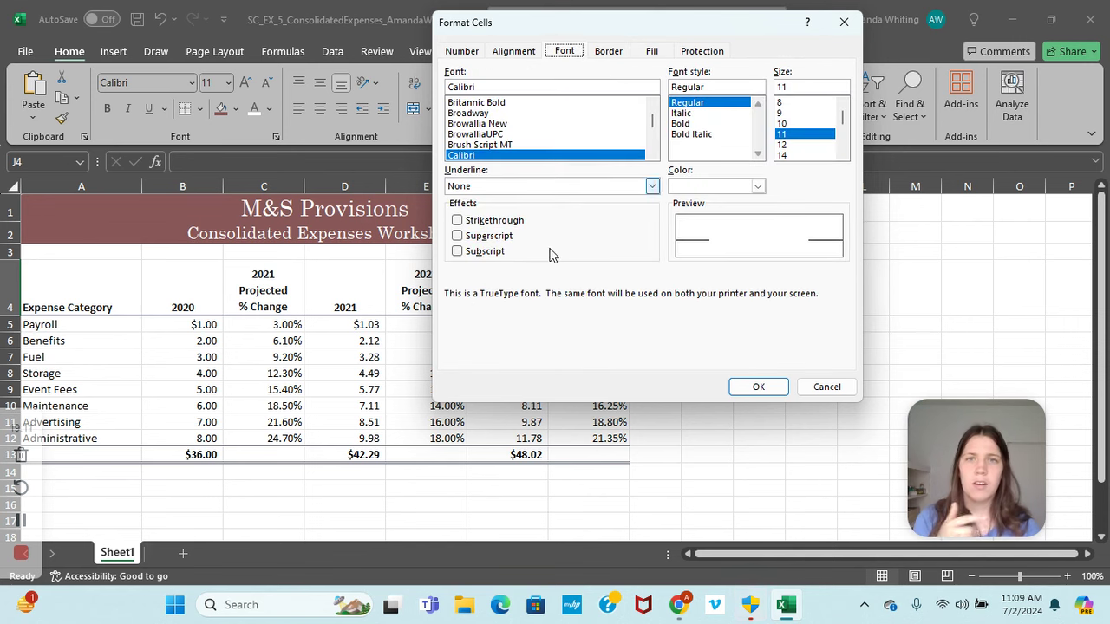
{"action": "left_click", "coordinate": [701, 124]}
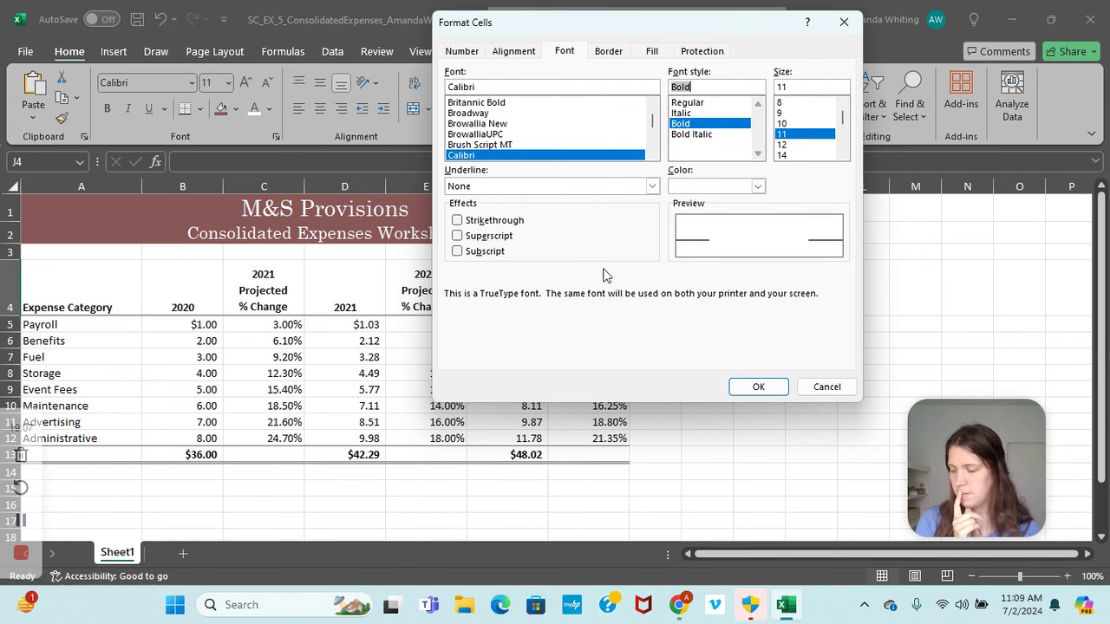
{"action": "left_click", "coordinate": [759, 386]}
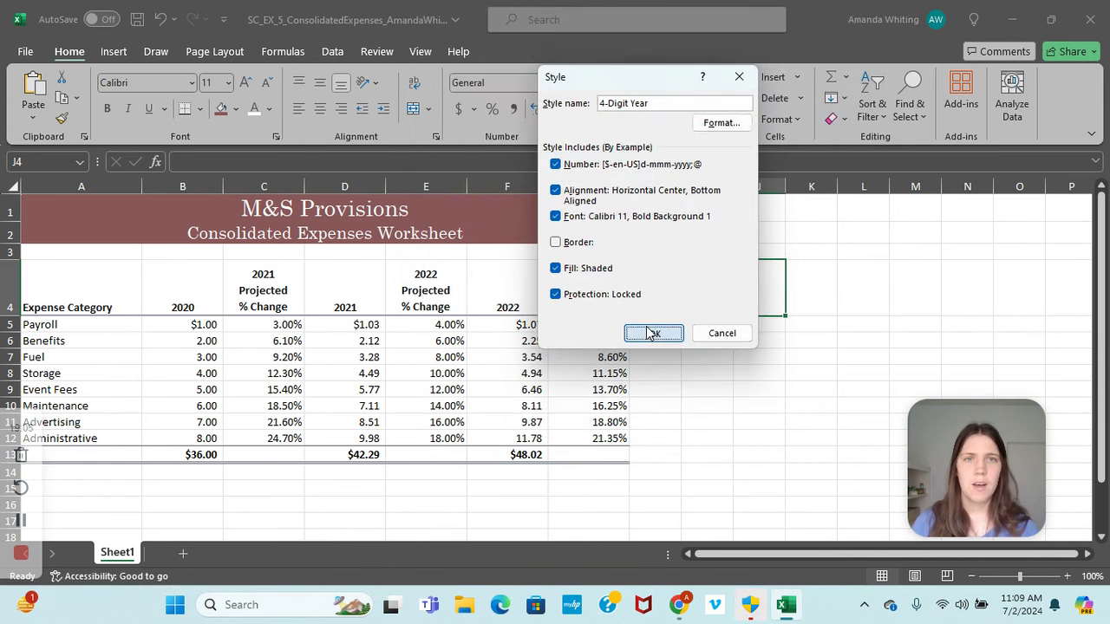
{"action": "left_click", "coordinate": [650, 330]}
Apply the 4-Digit Year cell style to the date in G3.
{"action": "left_click", "coordinate": [625, 253]}
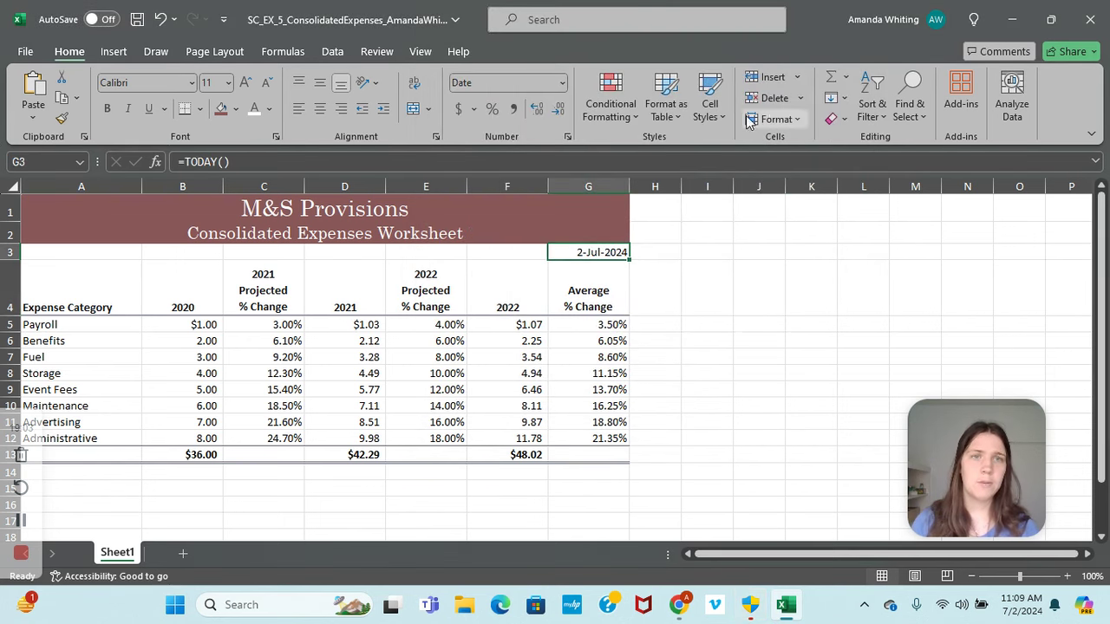
{"action": "left_click", "coordinate": [709, 111]}
{"action": "left_click", "coordinate": [617, 158]}
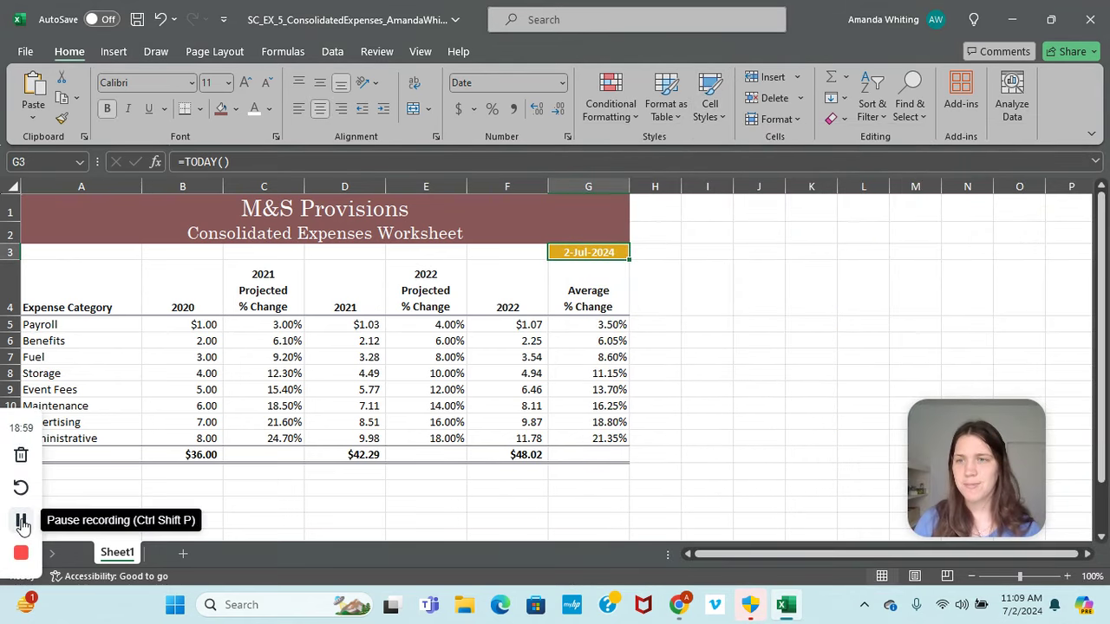
{"action": "left_click", "coordinate": [21, 520]}
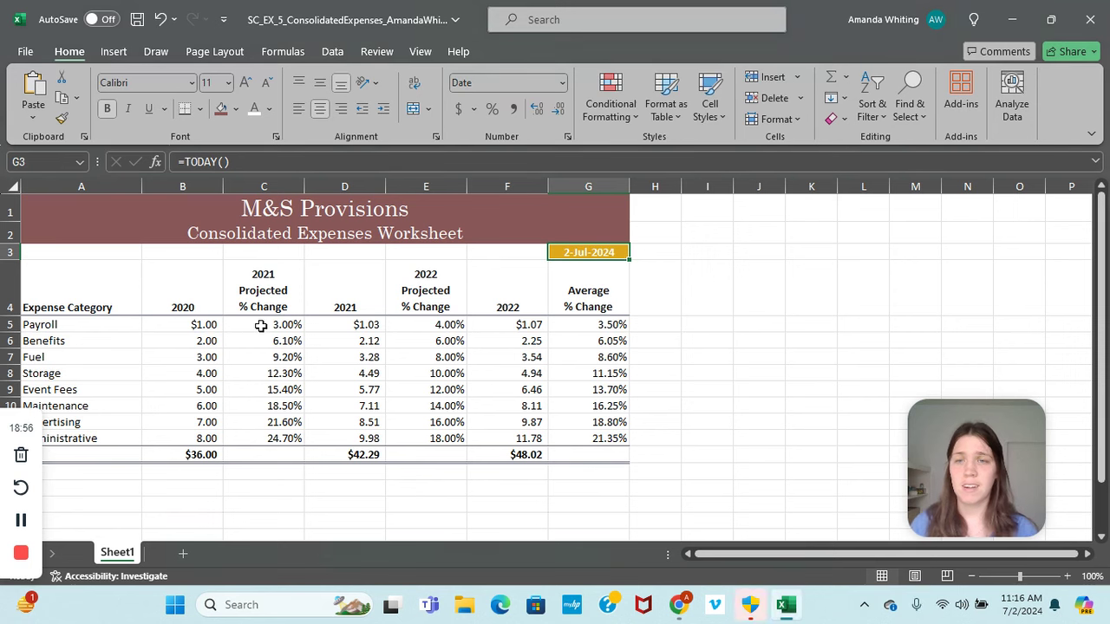
{"action": "key", "text": "F2"}
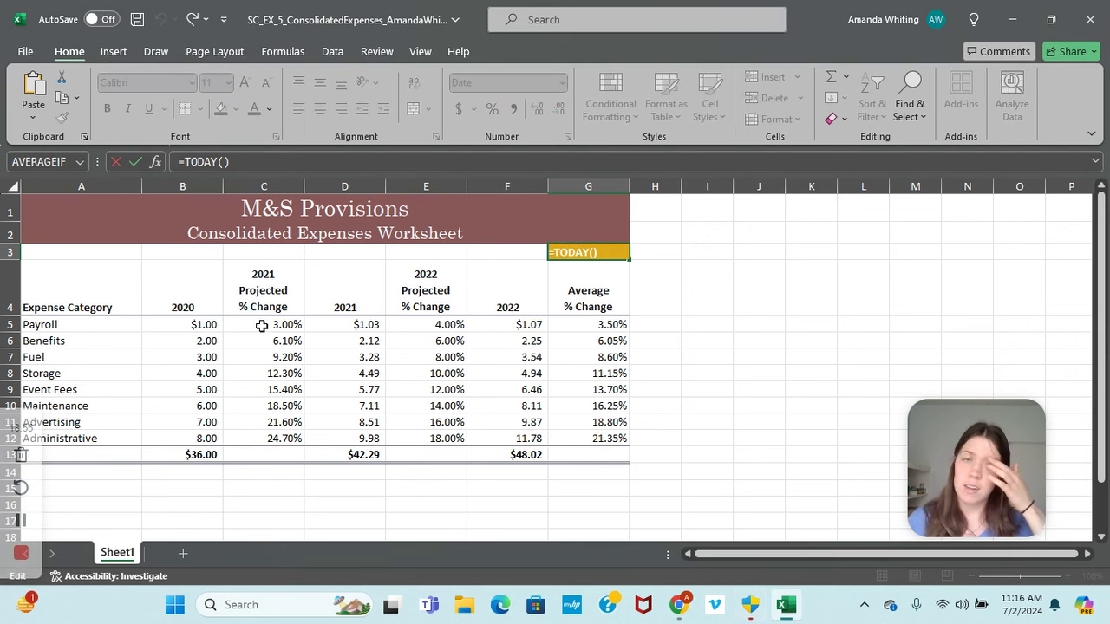
{"action": "left_click", "coordinate": [308, 327]}
{"action": "key", "text": "Return"}
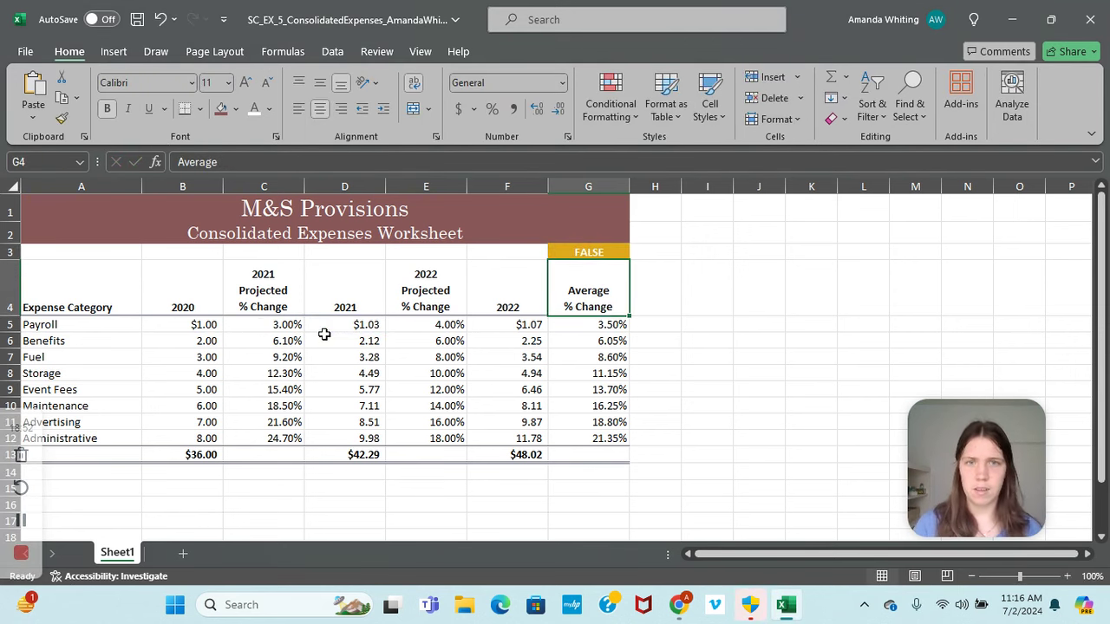
{"action": "key", "text": "ctrl+z"}
{"action": "left_click", "coordinate": [691, 337]}
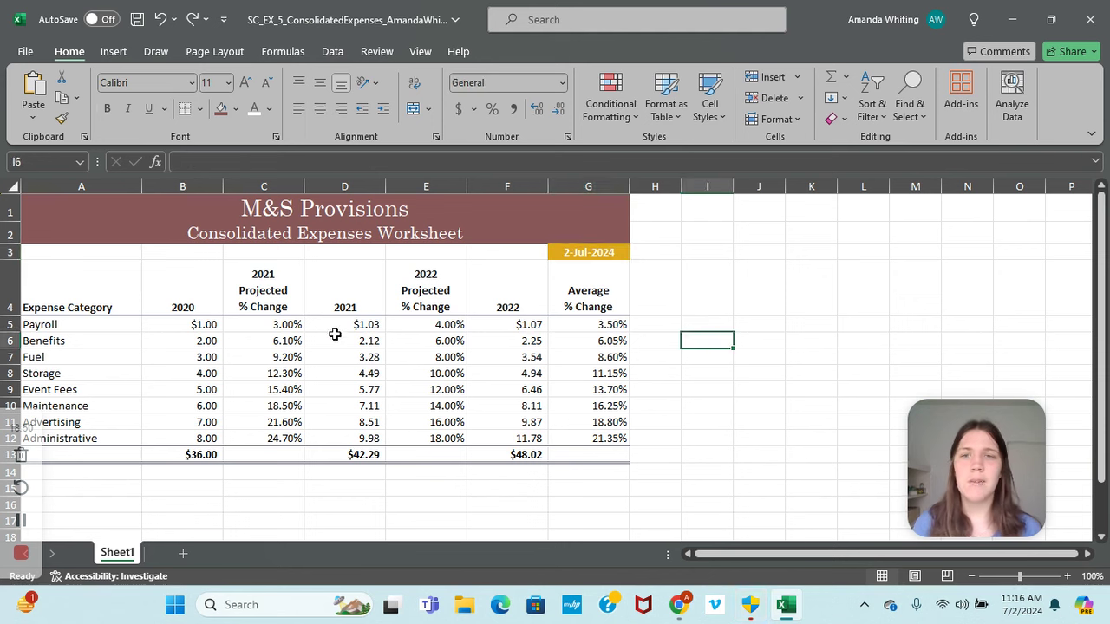
Enter the 2021 projected changes for Payroll, Benefits, Fuel and Storage in C5:C8 as 2.5%, 2%, 2% and 1%.
{"action": "left_click", "coordinate": [284, 324]}
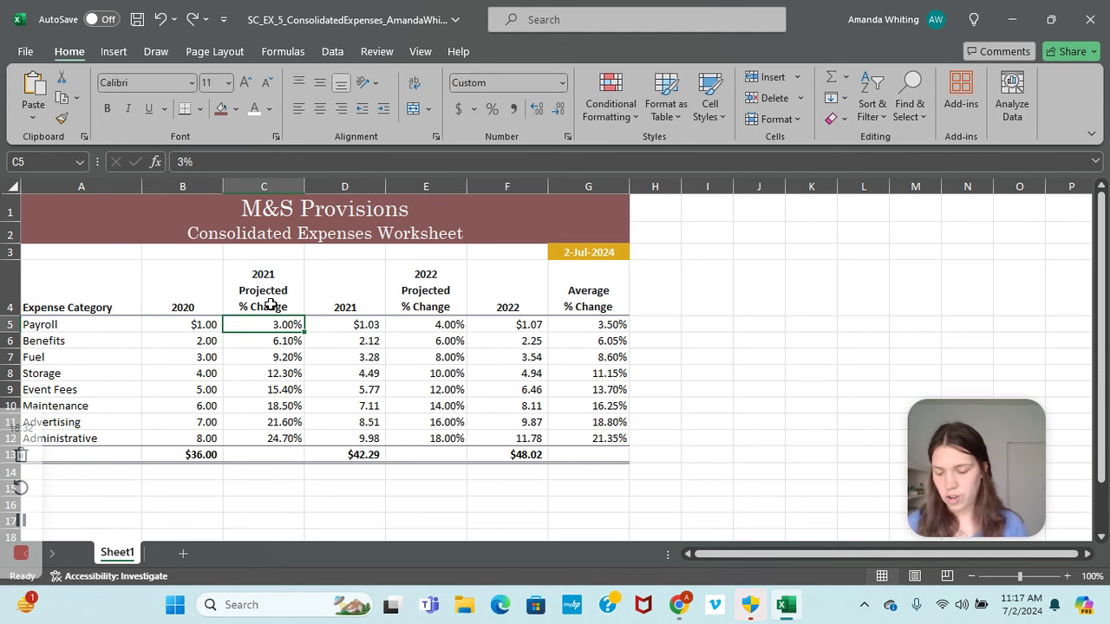
{"action": "type", "text": "2.5"}
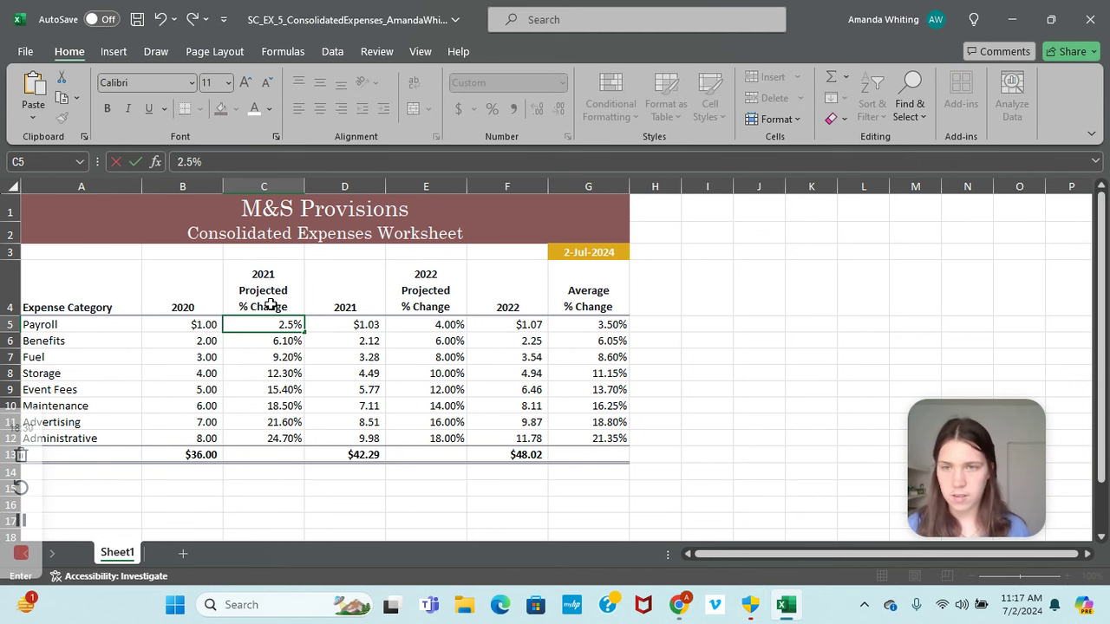
{"action": "key", "text": "Return"}
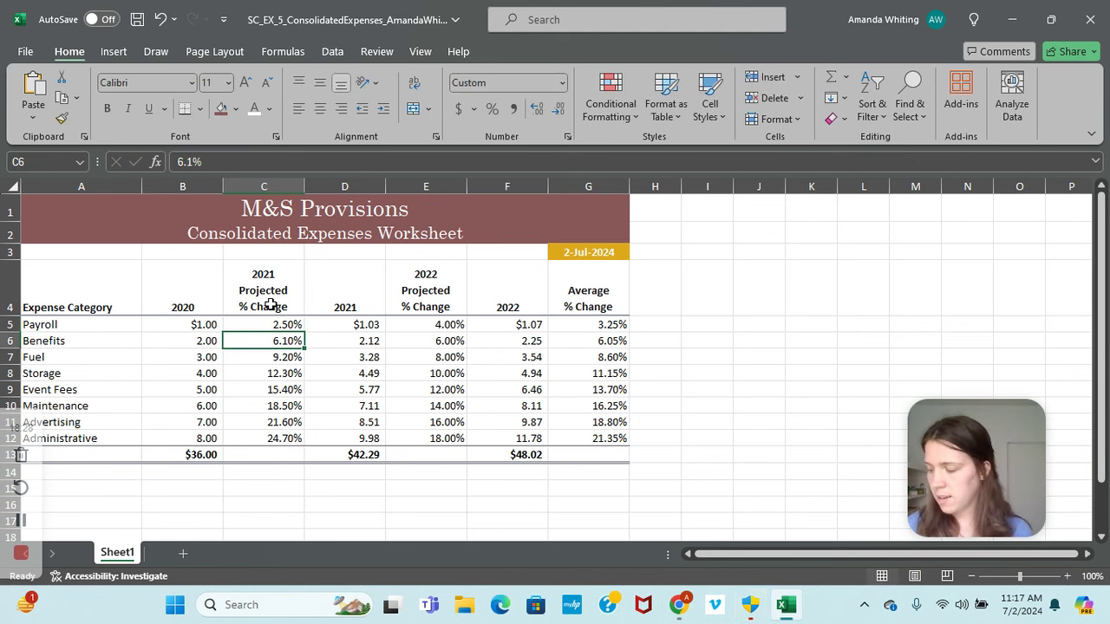
{"action": "type", "text": "2"}
{"action": "key", "text": "Return"}
{"action": "type", "text": "2"}
{"action": "key", "text": "Return"}
{"action": "type", "text": "1"}
{"action": "key", "text": "Return"}
Enter the 2021 projected changes for Event Fees, Maintenance, Advertising and Administrative in C9:C12 as 1%, 1%, -1% and -2%.
{"action": "type", "text": "1"}
{"action": "key", "text": "Return"}
{"action": "type", "text": "1"}
{"action": "key", "text": "Return"}
{"action": "type", "text": "-1"}
{"action": "key", "text": "Return"}
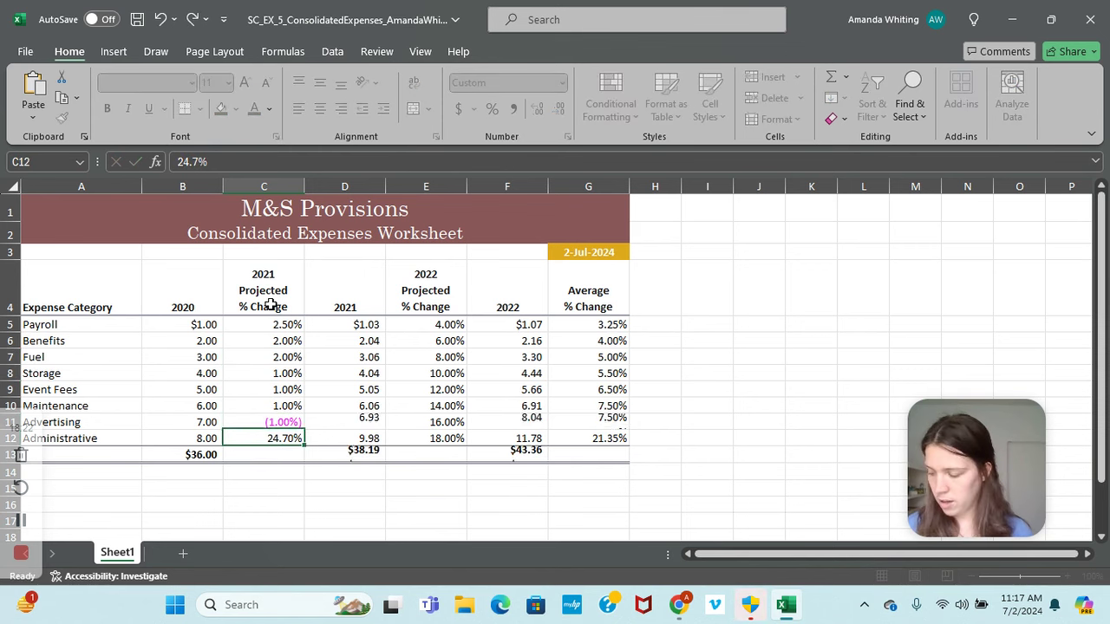
{"action": "type", "text": "-1"}
{"action": "key", "text": "Return"}
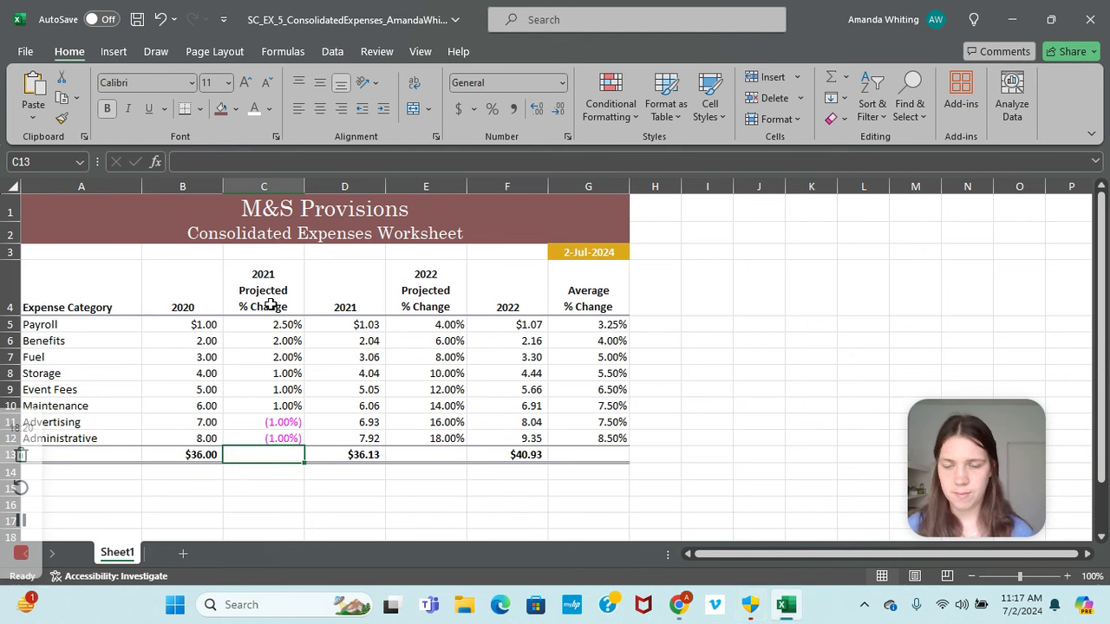
{"action": "left_click", "coordinate": [298, 438]}
{"action": "type", "text": "-2"}
{"action": "key", "text": "Return"}
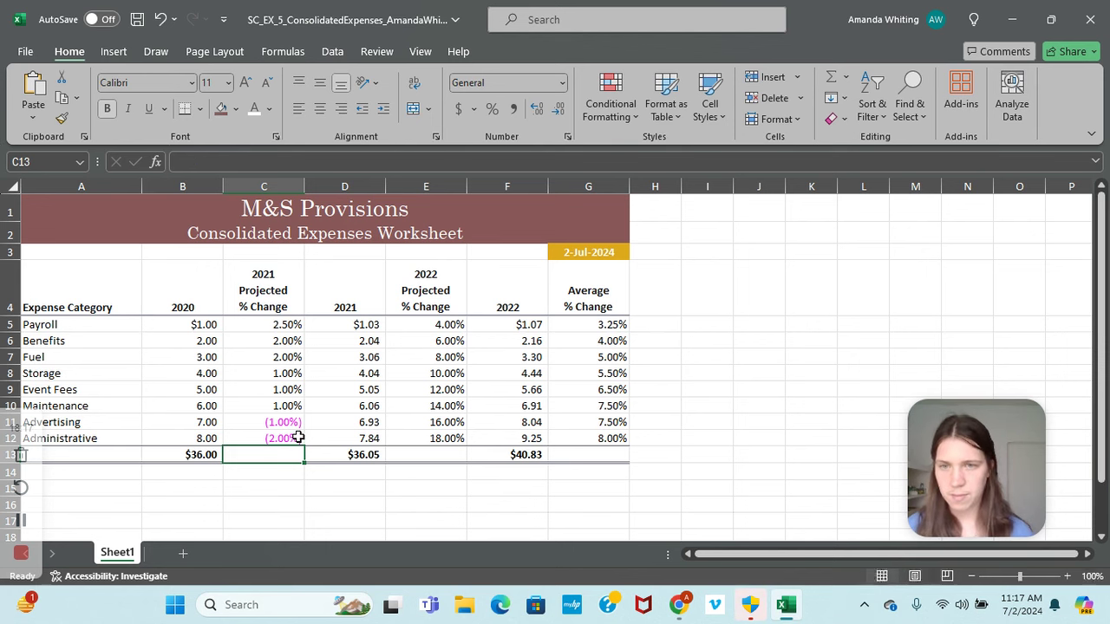
Enter the 2022 projected changes for Payroll, Benefits, Fuel and Storage in E5:E8 as 2.5%, 3%, 3% and 1%.
{"action": "left_click", "coordinate": [417, 326]}
{"action": "type", "text": "2.5"}
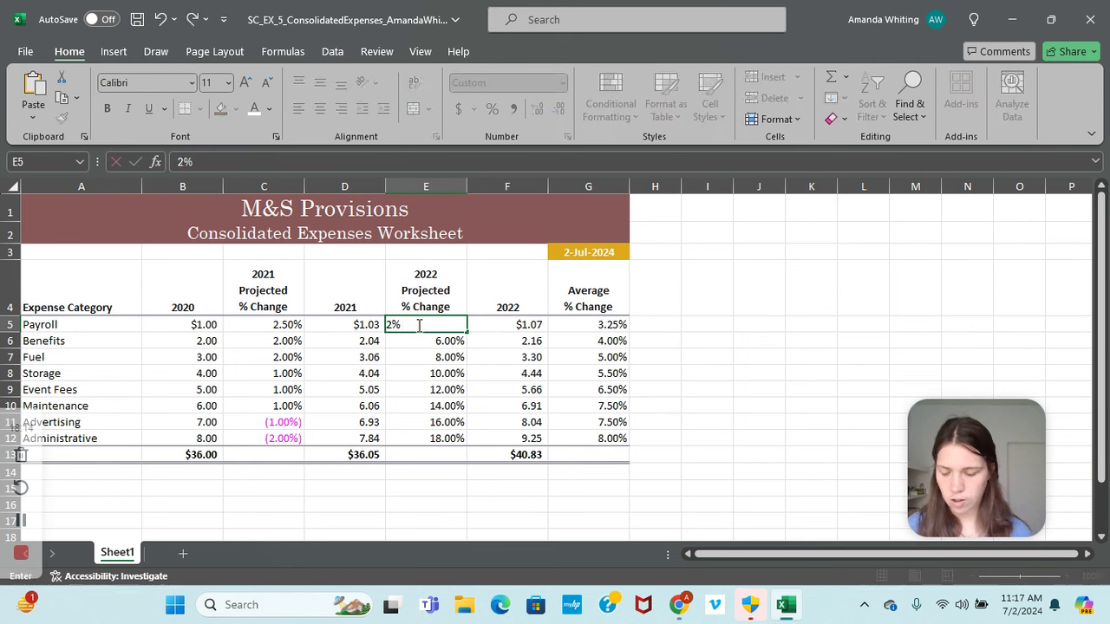
{"action": "key", "text": "Return"}
{"action": "type", "text": "3"}
{"action": "key", "text": "Return"}
{"action": "type", "text": "3"}
{"action": "key", "text": "Return"}
{"action": "type", "text": "1"}
{"action": "key", "text": "Return"}
Enter the 2022 projected changes for Event Fees, Maintenance, Advertising and Administrative in E9:E12 as 1%, 2%, -1% and -2.25%.
{"action": "type", "text": "1"}
{"action": "key", "text": "Return"}
{"action": "type", "text": "2"}
{"action": "key", "text": "Return"}
{"action": "type", "text": "-1%"}
{"action": "key", "text": "Return"}
{"action": "type", "text": "-2%"}
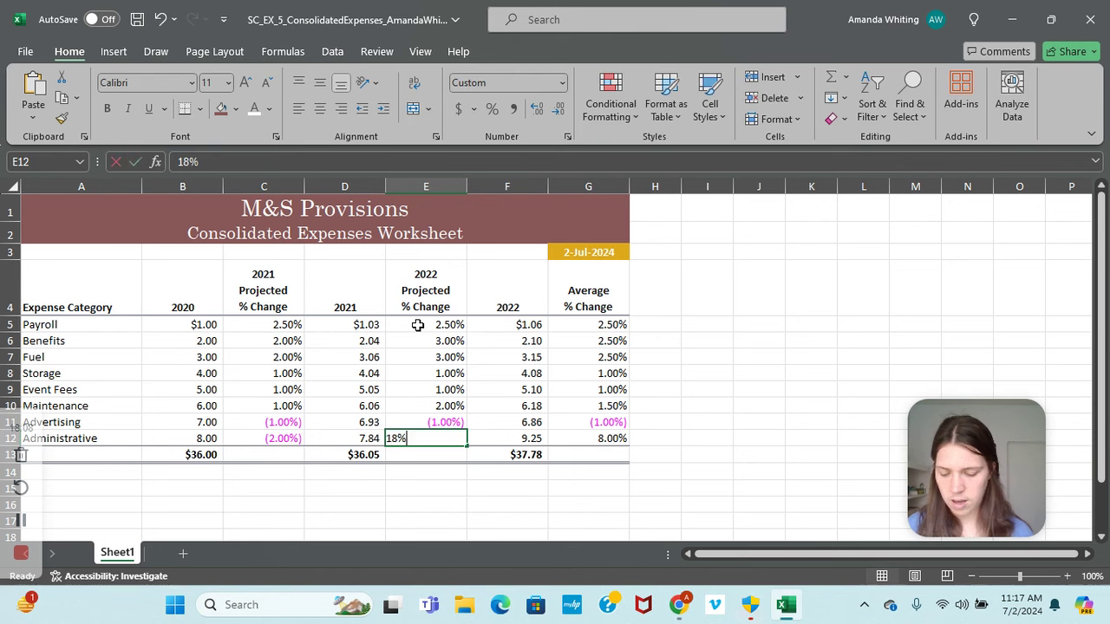
{"action": "type", "text": "25"}
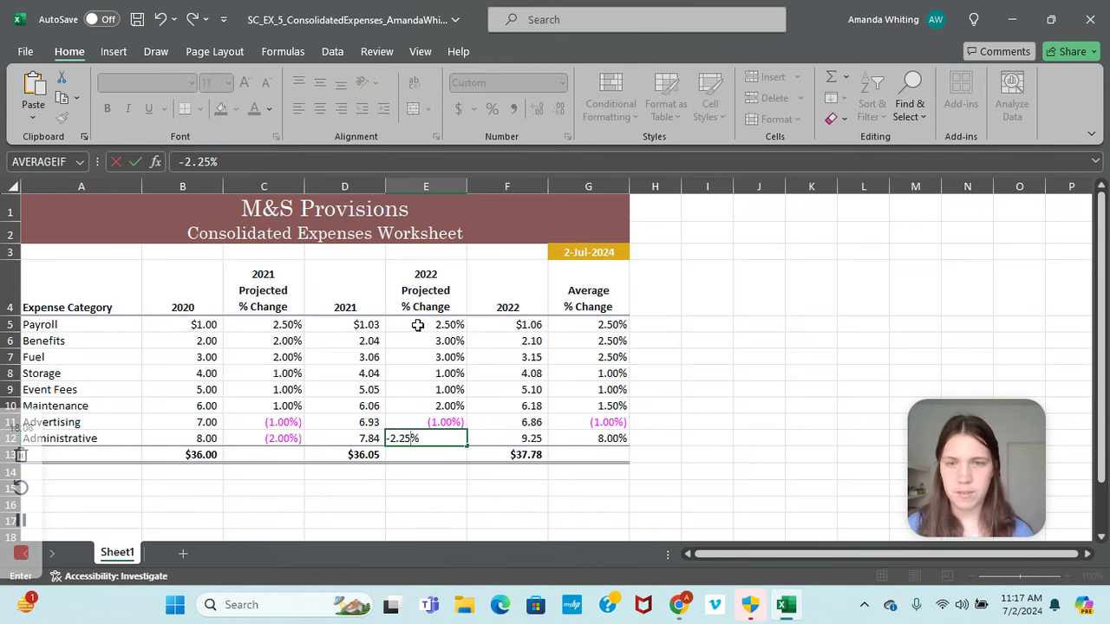
{"action": "key", "text": "Return"}
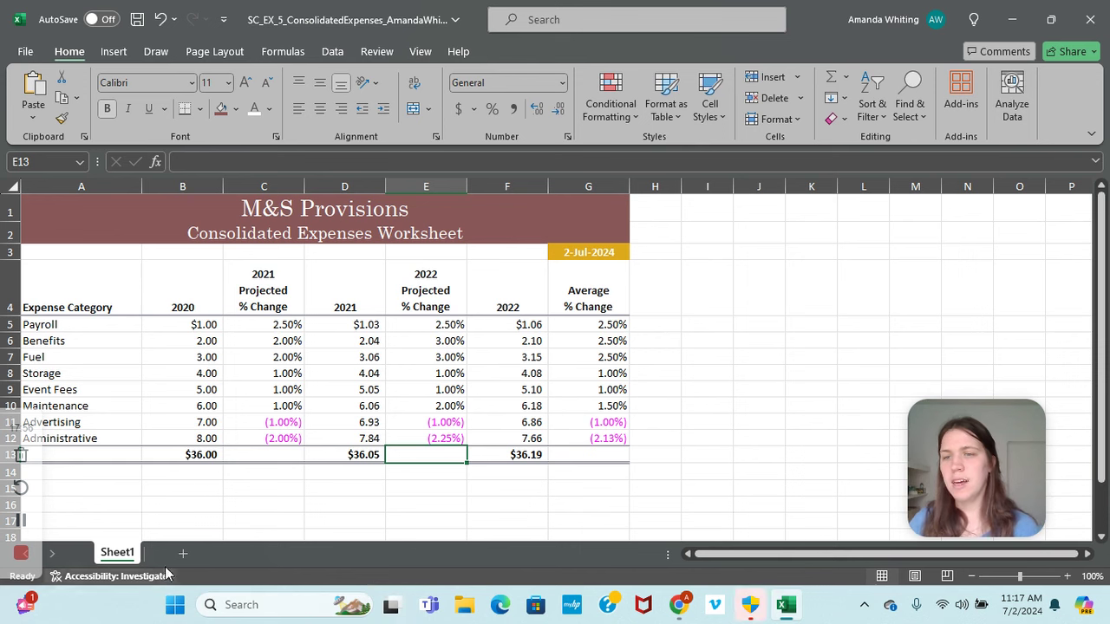
Create a copy of Sheet1 in the same workbook, placed before the original sheet.
{"action": "right_click", "coordinate": [118, 552]}
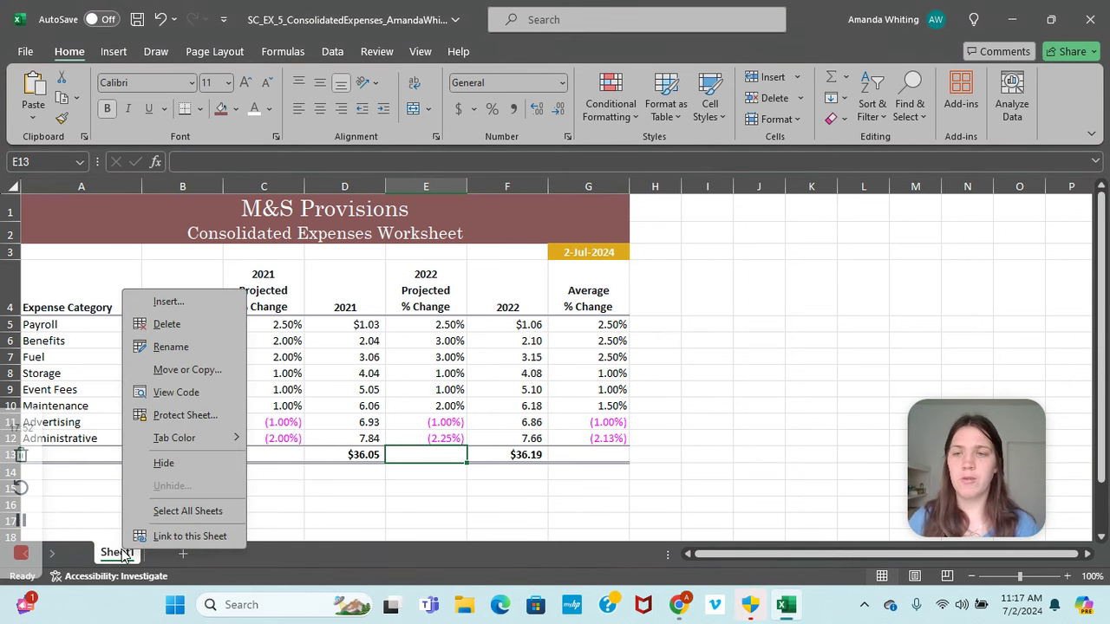
{"action": "left_click", "coordinate": [187, 371]}
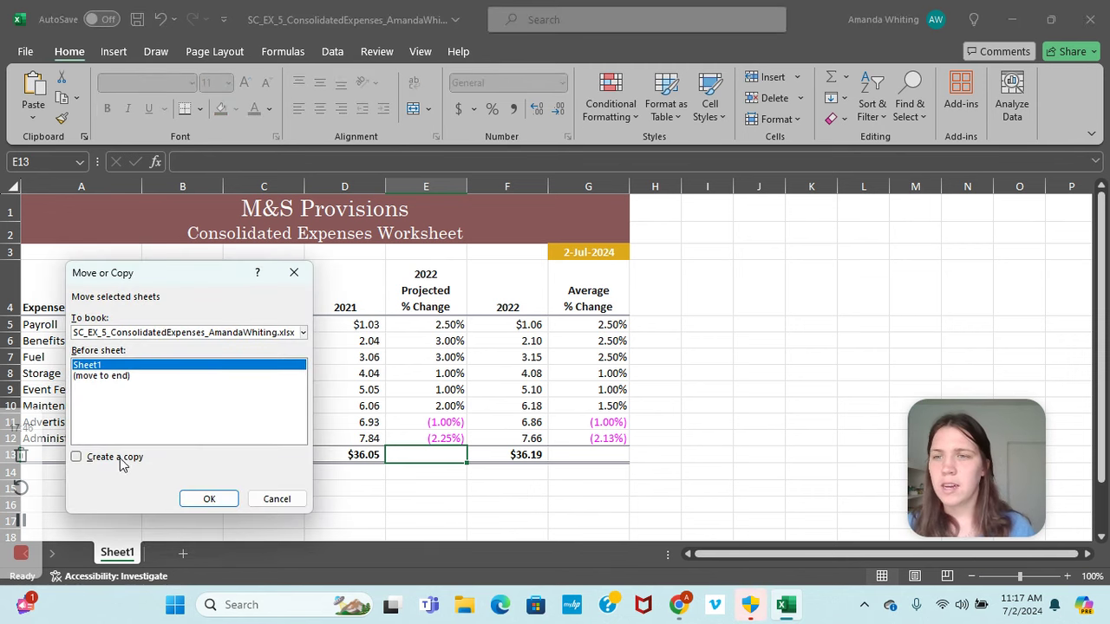
{"action": "left_click", "coordinate": [111, 464]}
{"action": "left_click", "coordinate": [209, 499]}
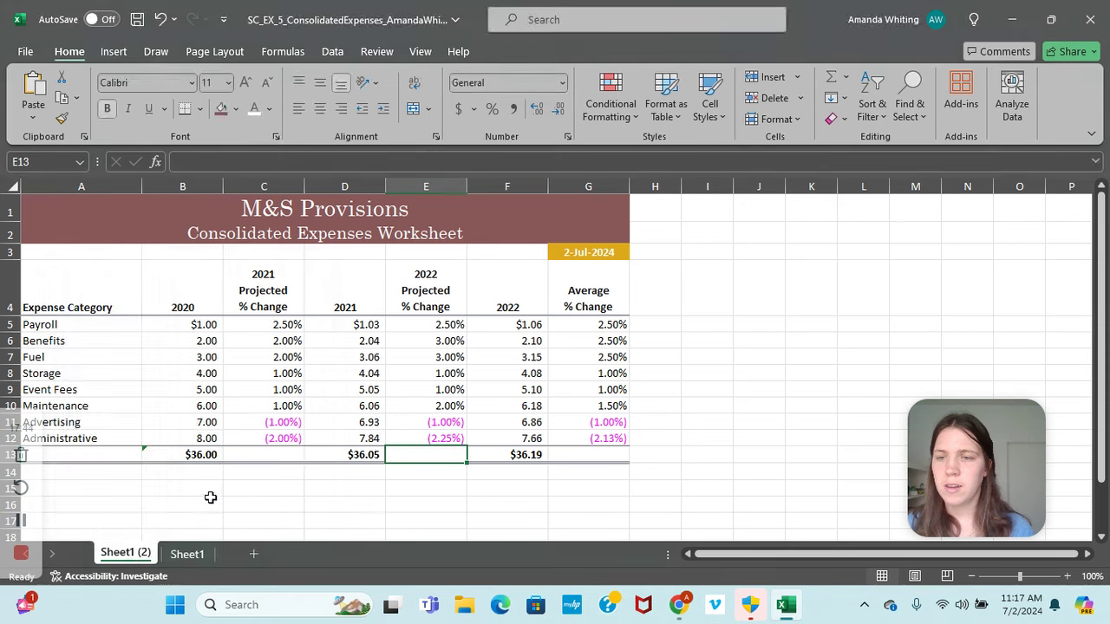
Create two more copies of the worksheet, each placed before the existing sheets, for four sheets in total.
{"action": "right_click", "coordinate": [136, 555]}
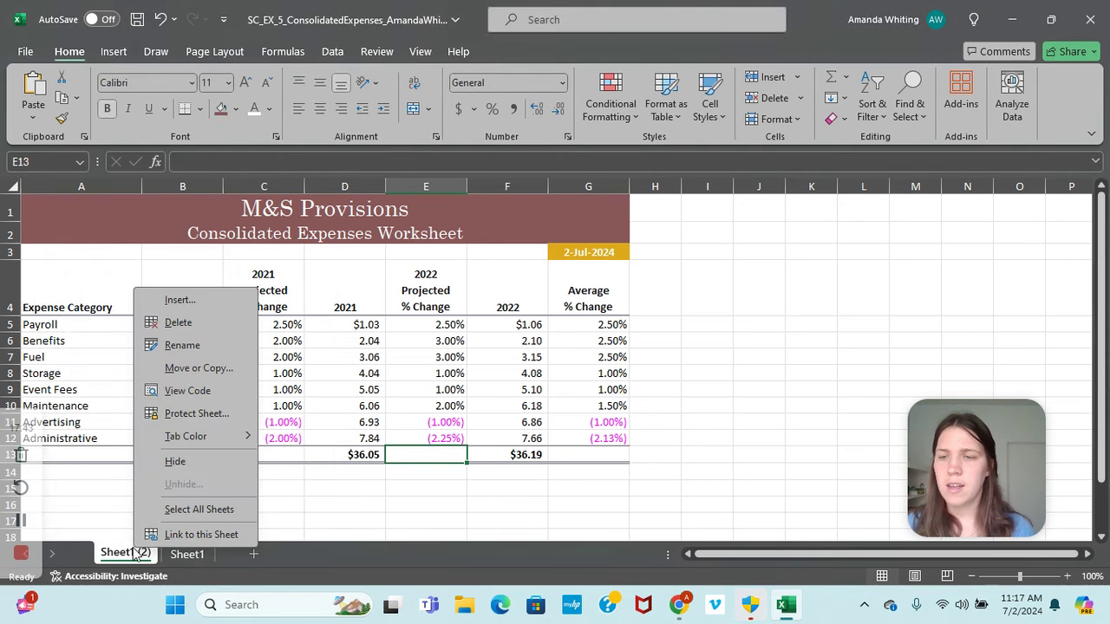
{"action": "left_click", "coordinate": [196, 373]}
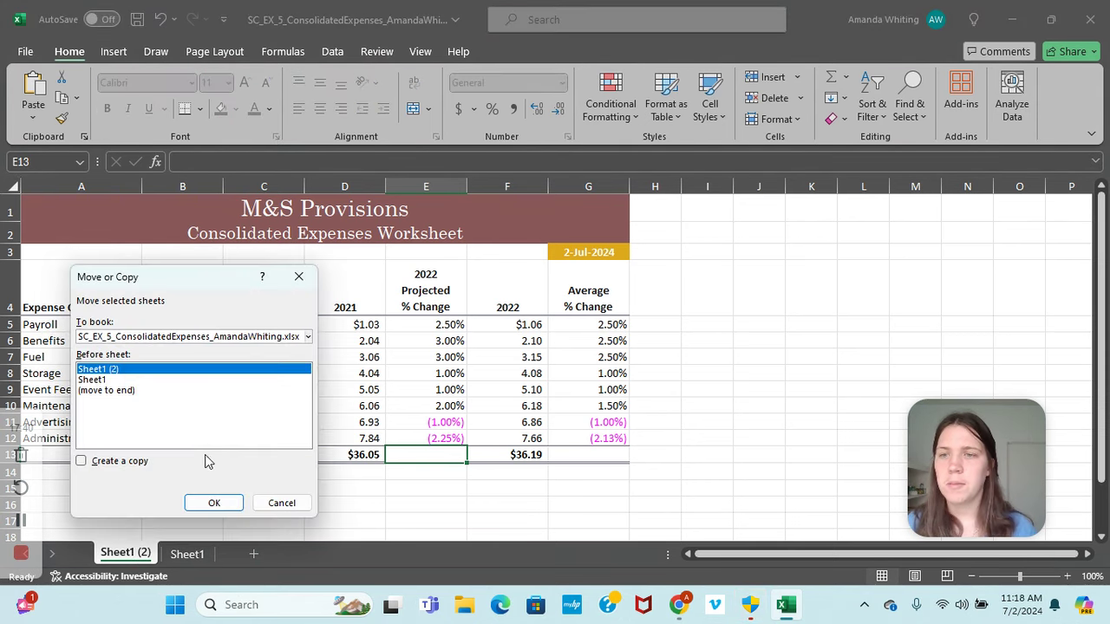
{"action": "left_click", "coordinate": [137, 466]}
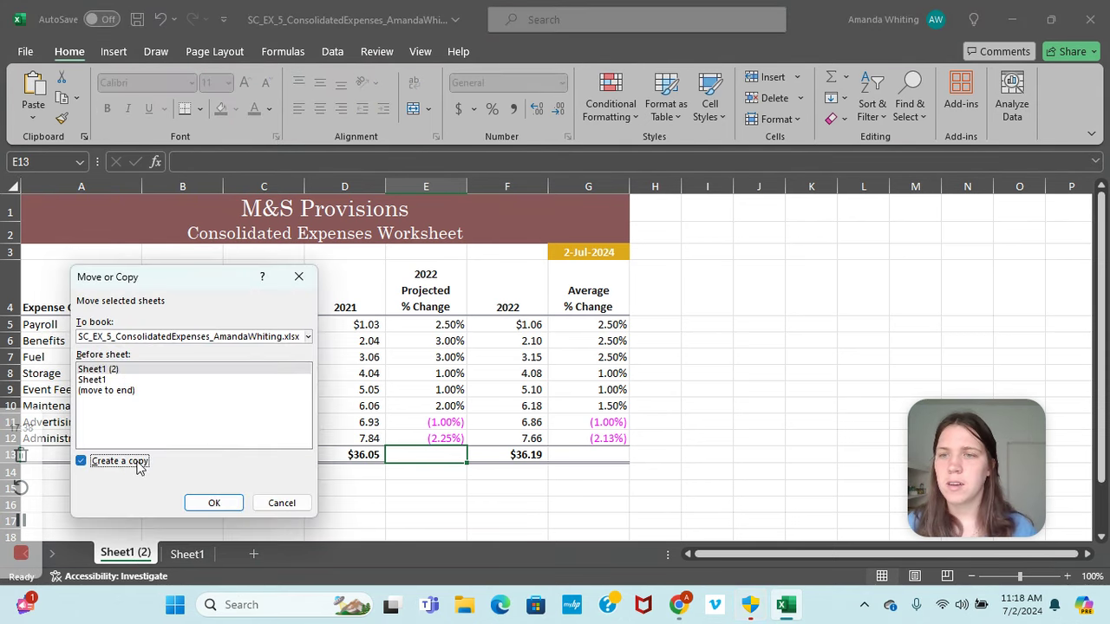
{"action": "left_click", "coordinate": [215, 503]}
{"action": "right_click", "coordinate": [144, 555]}
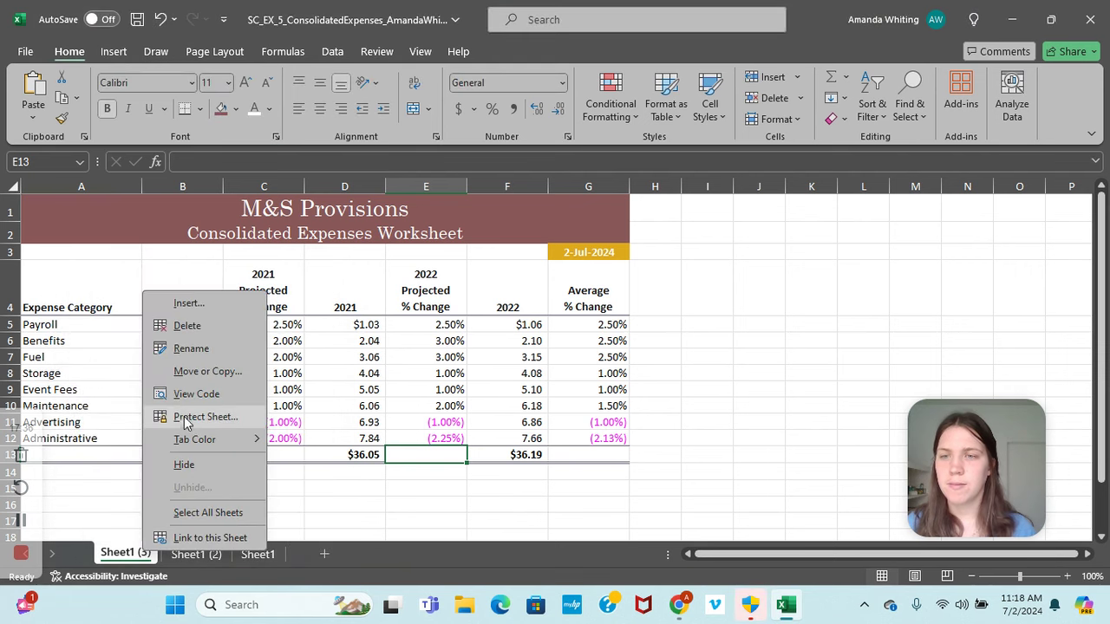
{"action": "left_click", "coordinate": [198, 372]}
{"action": "left_click", "coordinate": [111, 453]}
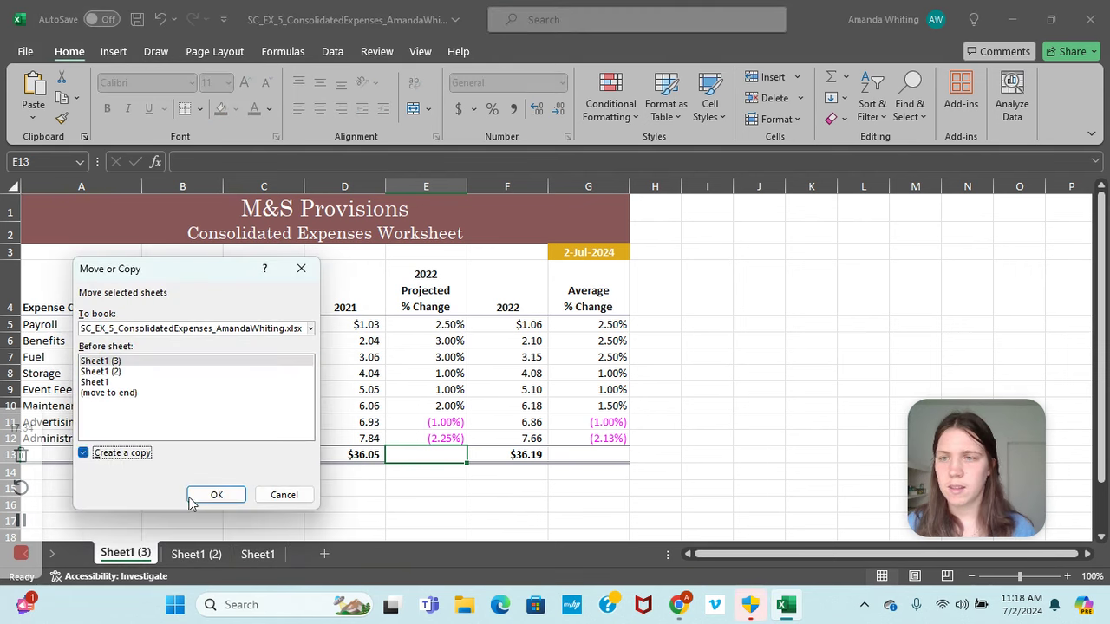
{"action": "left_click", "coordinate": [194, 501]}
{"action": "right_click", "coordinate": [139, 554]}
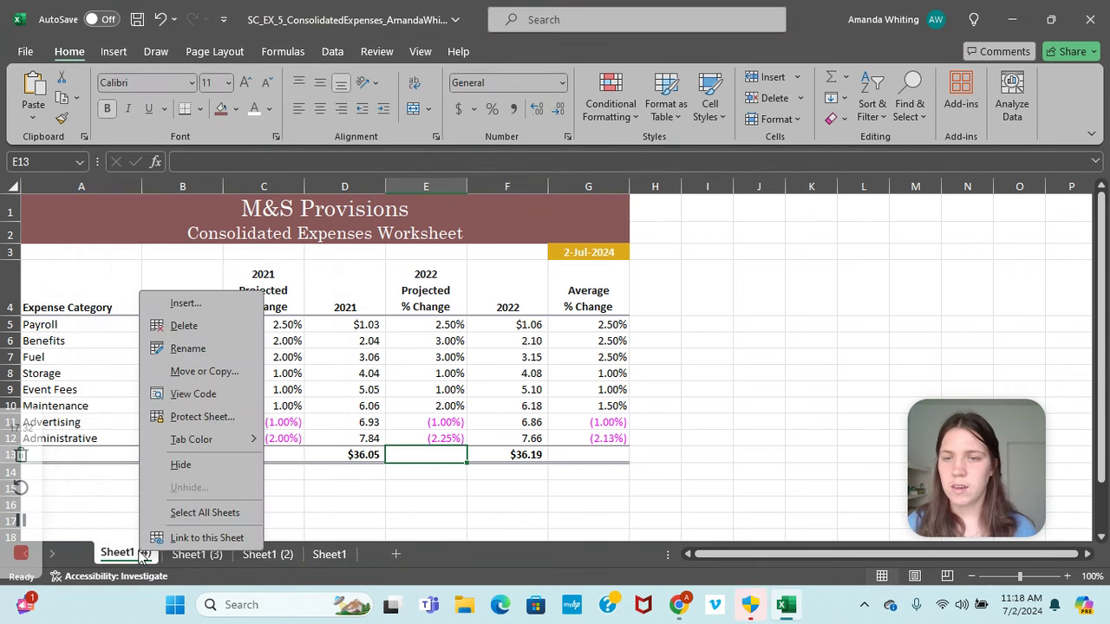
{"action": "left_click", "coordinate": [315, 562]}
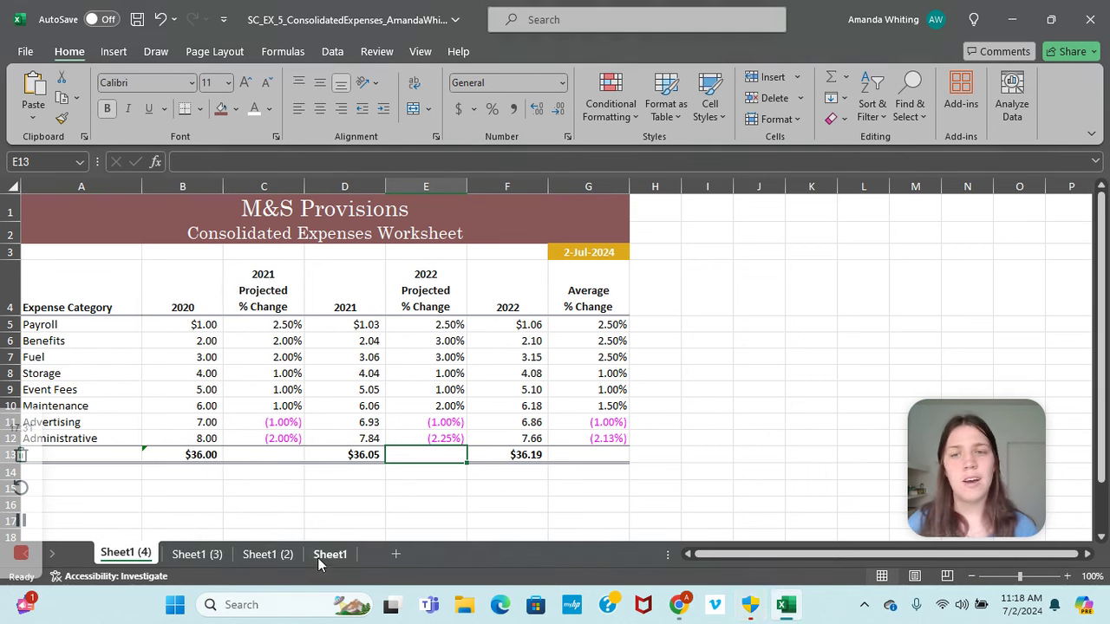
Rename the first worksheet, Sheet1 (4), as Consolidated Expenses.
{"action": "double_click", "coordinate": [124, 552]}
{"action": "type", "text": "Co"}
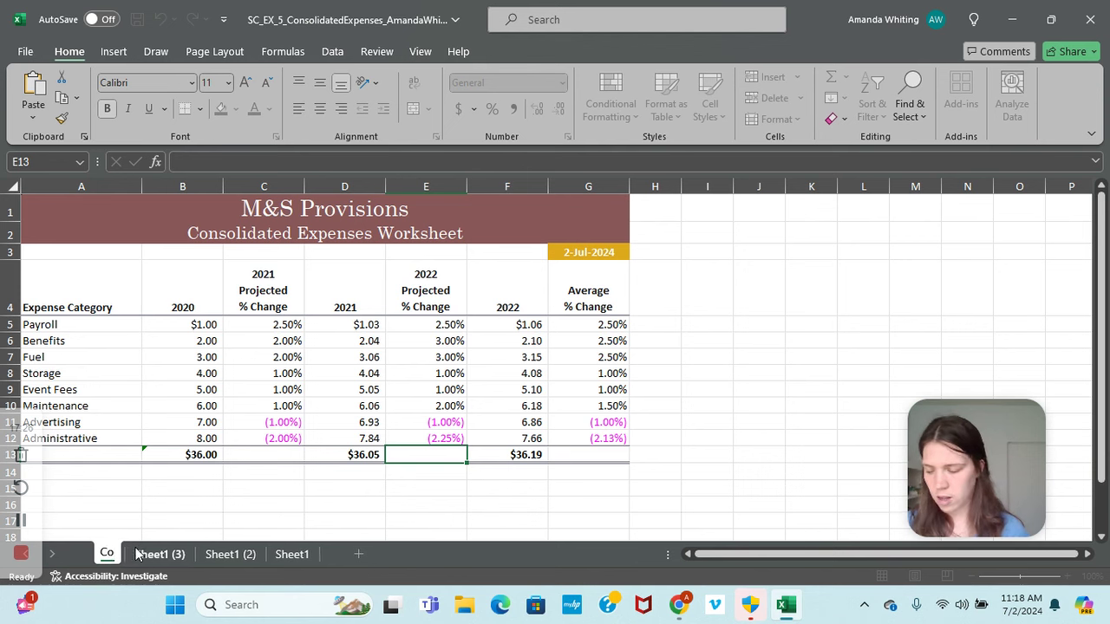
{"action": "type", "text": "nsolidat"}
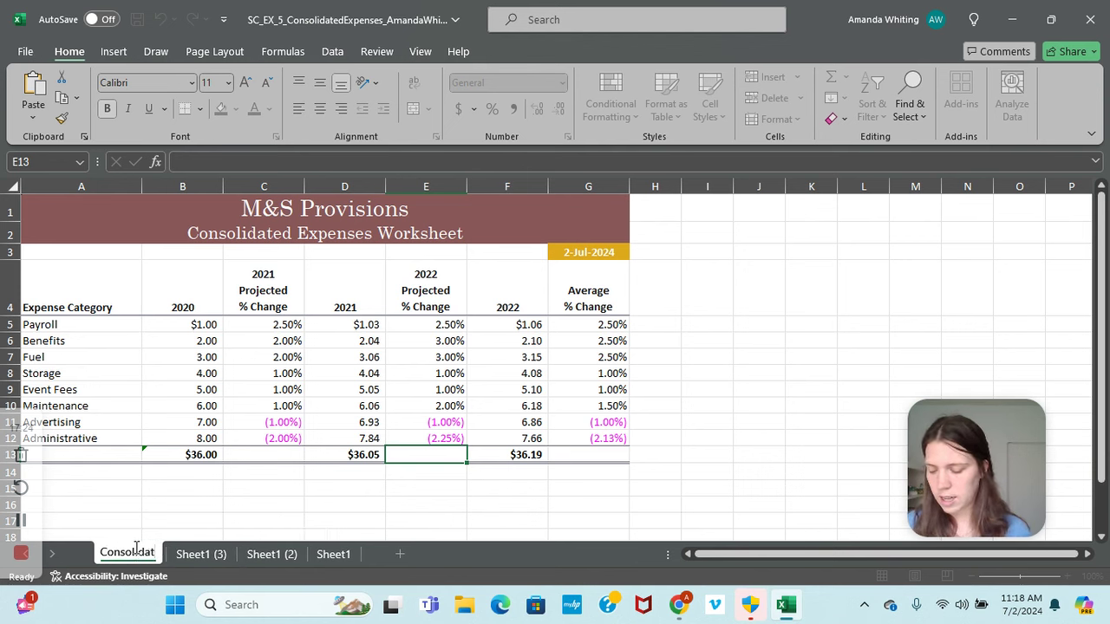
{"action": "type", "text": "ed Expenses"}
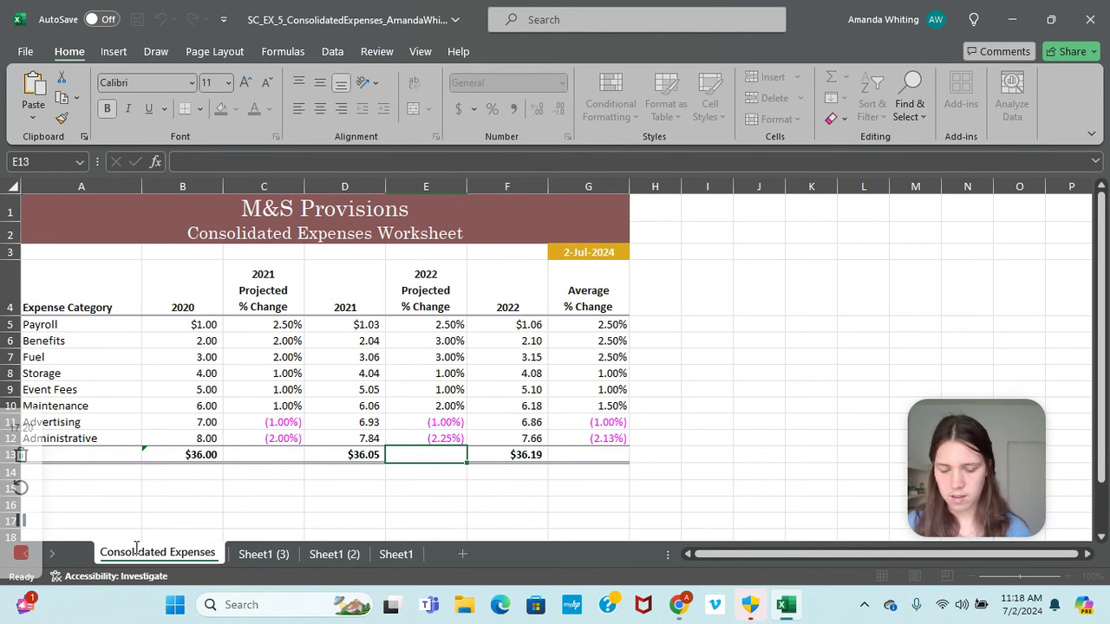
{"action": "key", "text": "Return"}
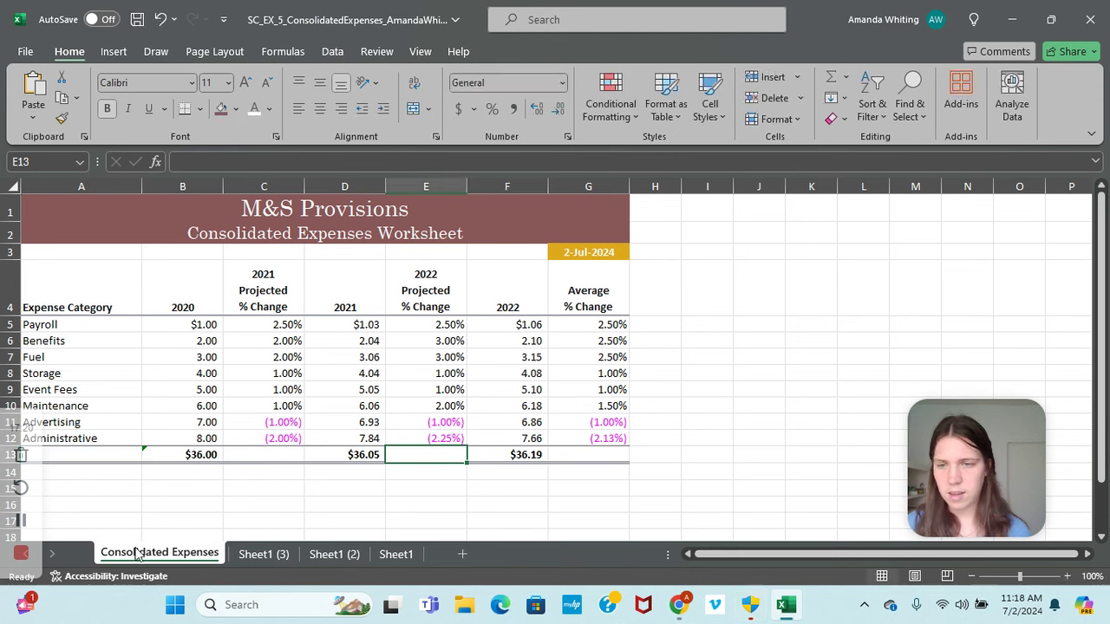
Rename the second worksheet, Sheet1 (3), as Lady Lobster.
{"action": "double_click", "coordinate": [258, 556]}
{"action": "type", "text": "Lady Lob"}
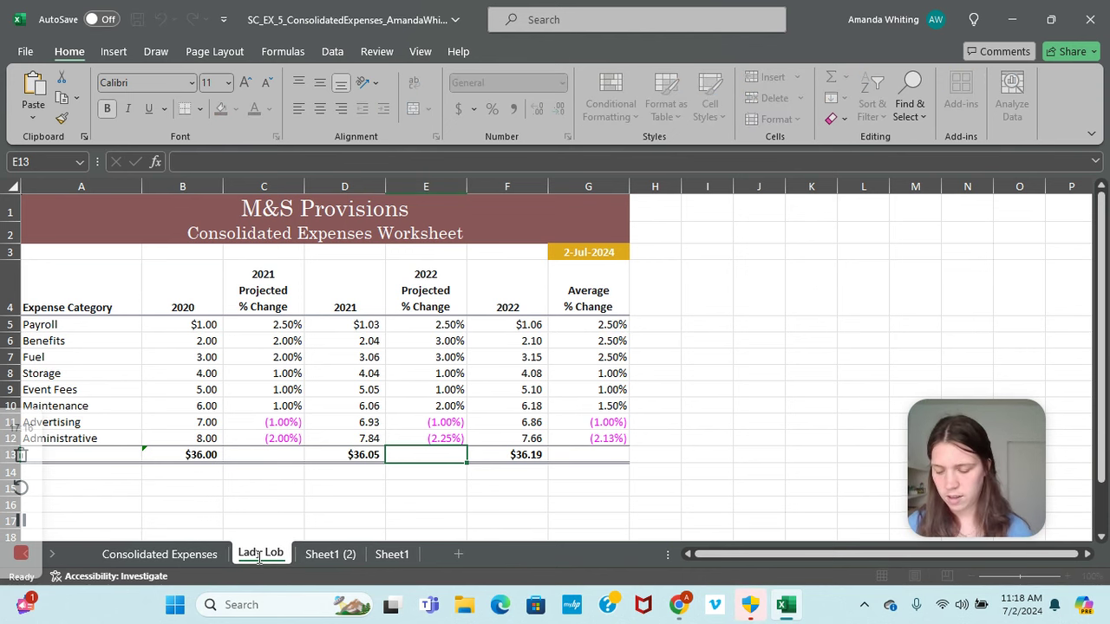
{"action": "type", "text": "ster"}
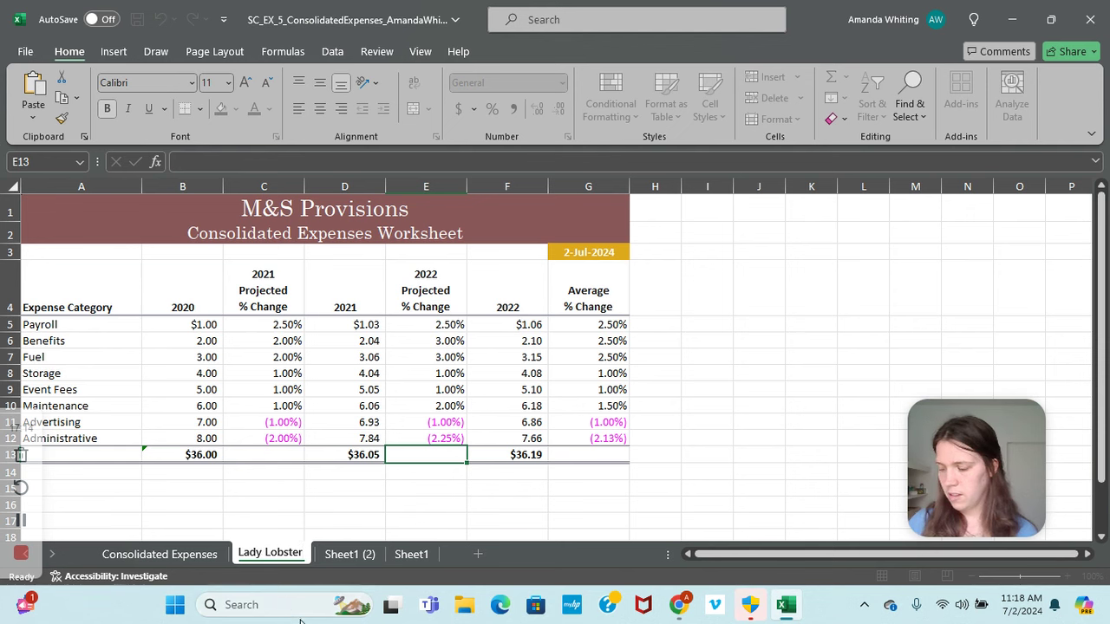
Rename the Sheet1 (2) worksheet as Henry Haddock and the Sheet1 worksheet as Sharon Shrimp.
{"action": "left_click", "coordinate": [340, 554]}
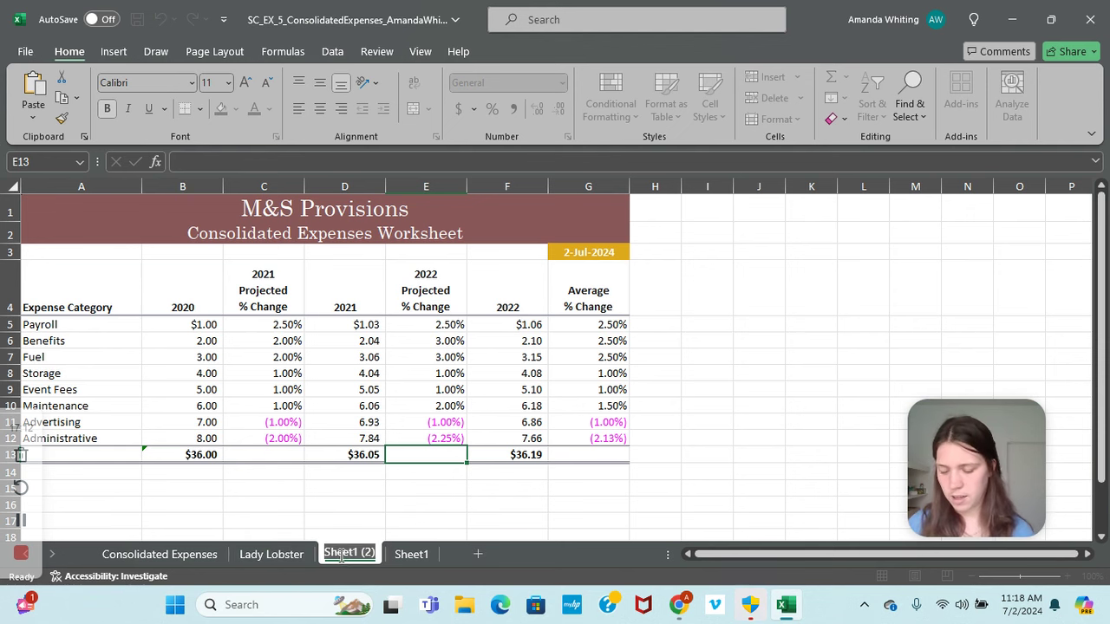
{"action": "double_click", "coordinate": [335, 555]}
{"action": "type", "text": "Henry H"}
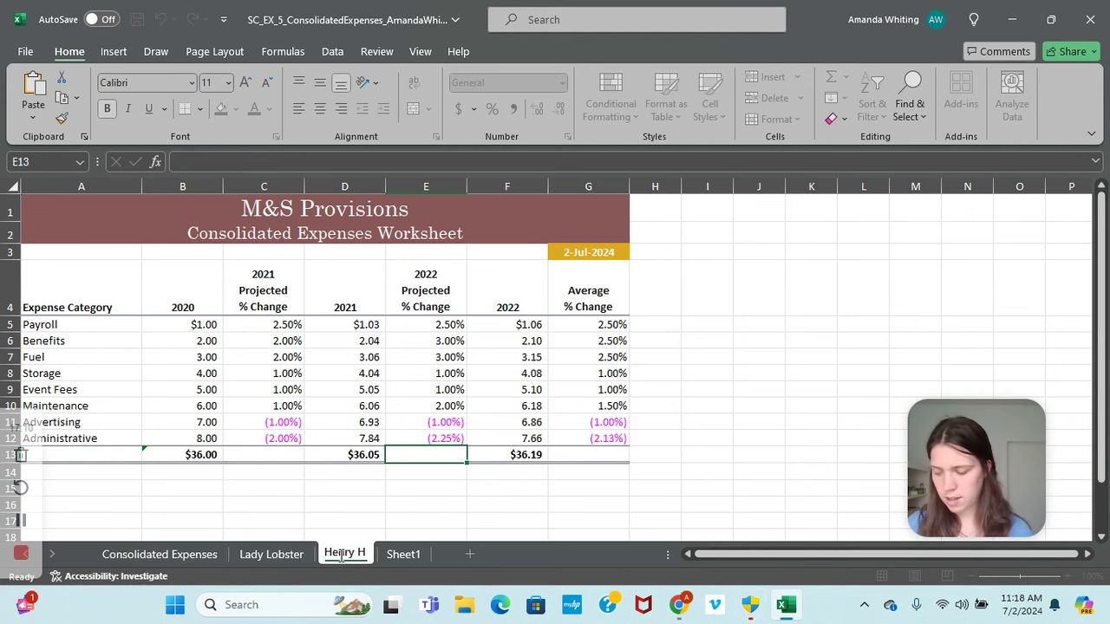
{"action": "type", "text": "addock"}
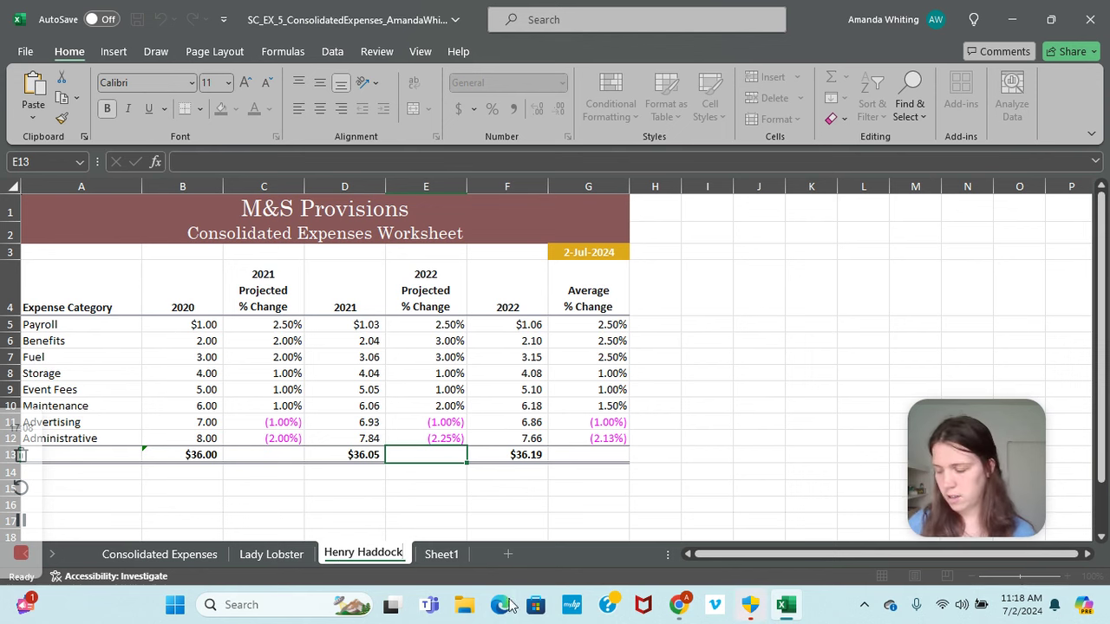
{"action": "double_click", "coordinate": [439, 554]}
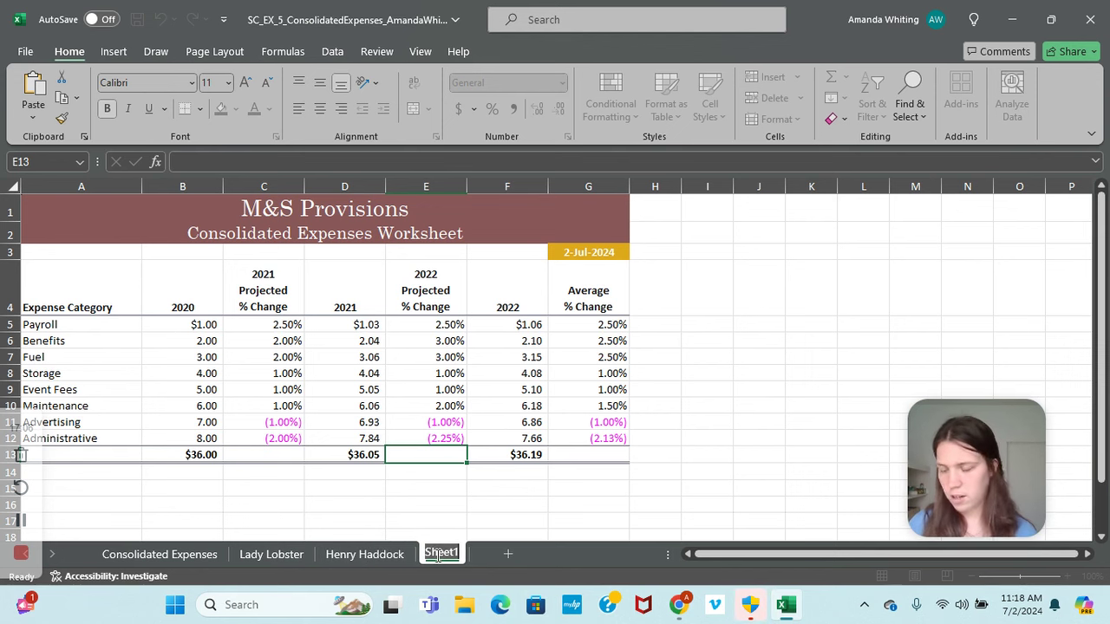
{"action": "type", "text": "Sharon Shrimp"}
{"action": "left_click", "coordinate": [529, 455]}
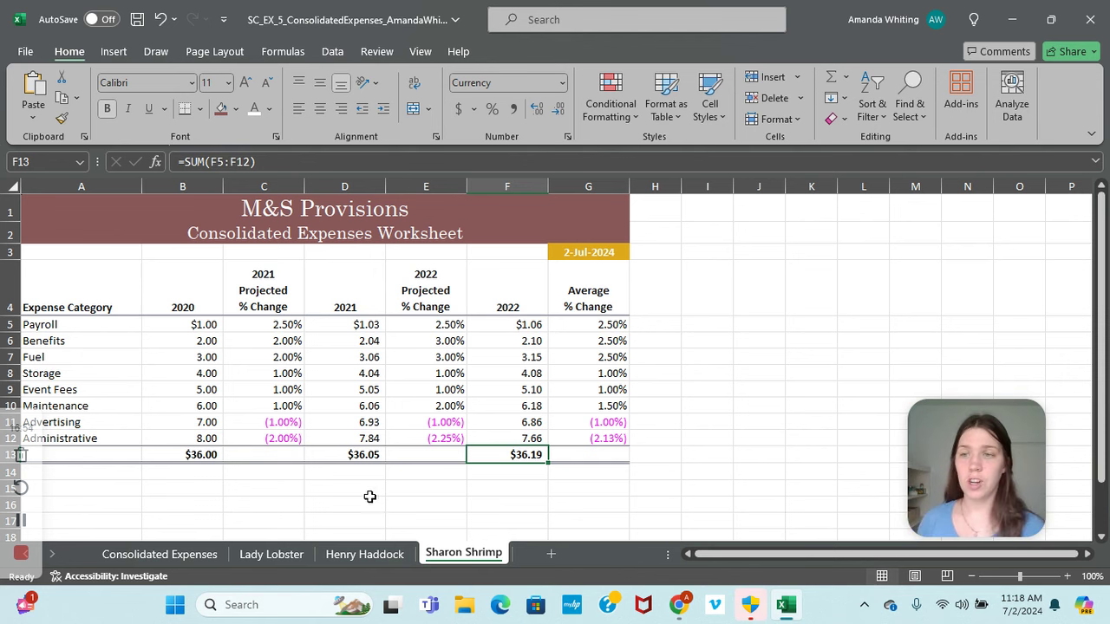
Review the titles and 2020 expense figures on the Lady Lobster, Henry Haddock and Sharon Shrimp sheets.
{"action": "left_click", "coordinate": [270, 558]}
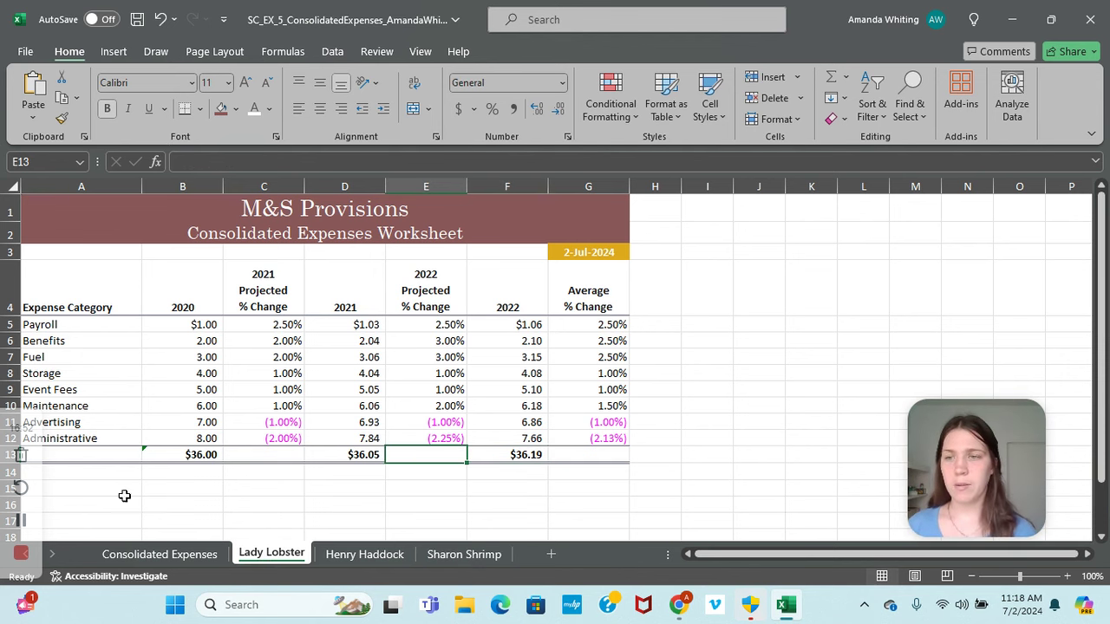
{"action": "left_click", "coordinate": [21, 521]}
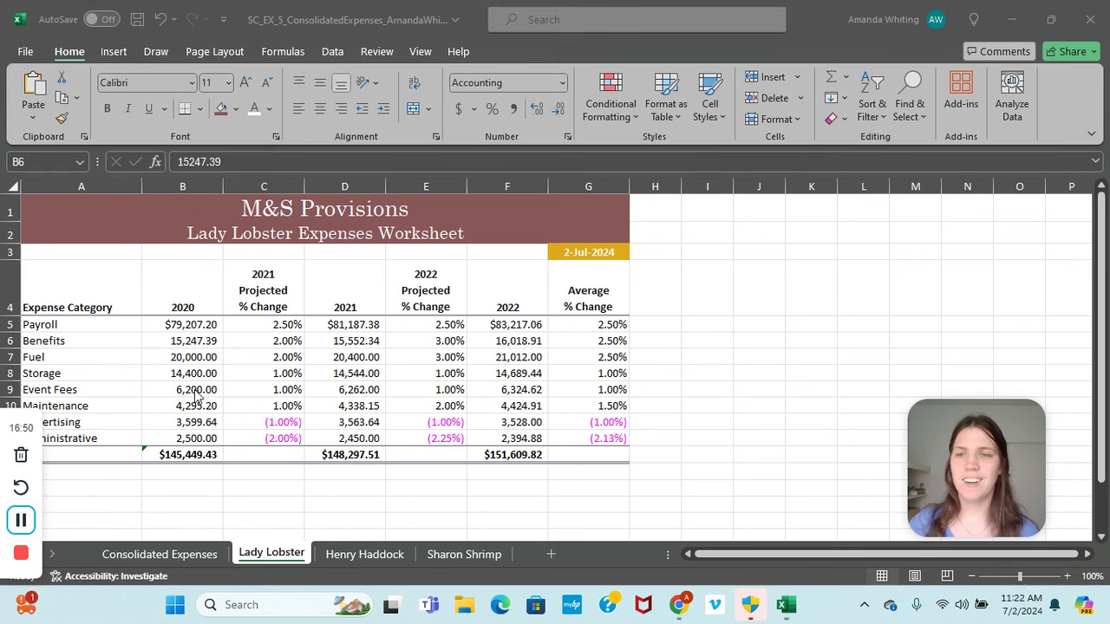
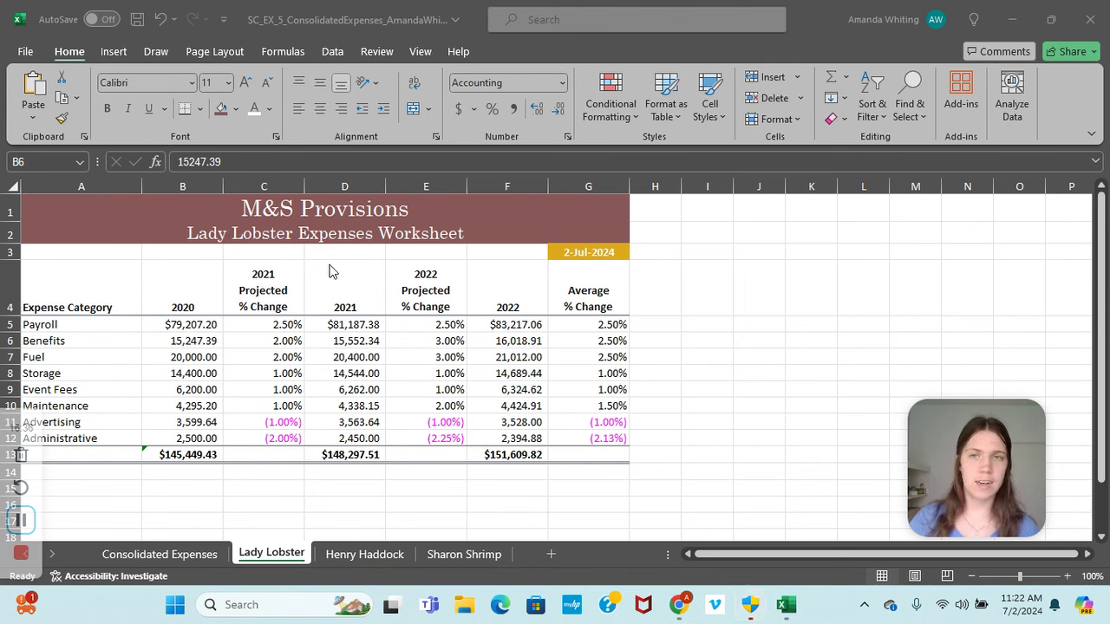
{"action": "left_click", "coordinate": [363, 554]}
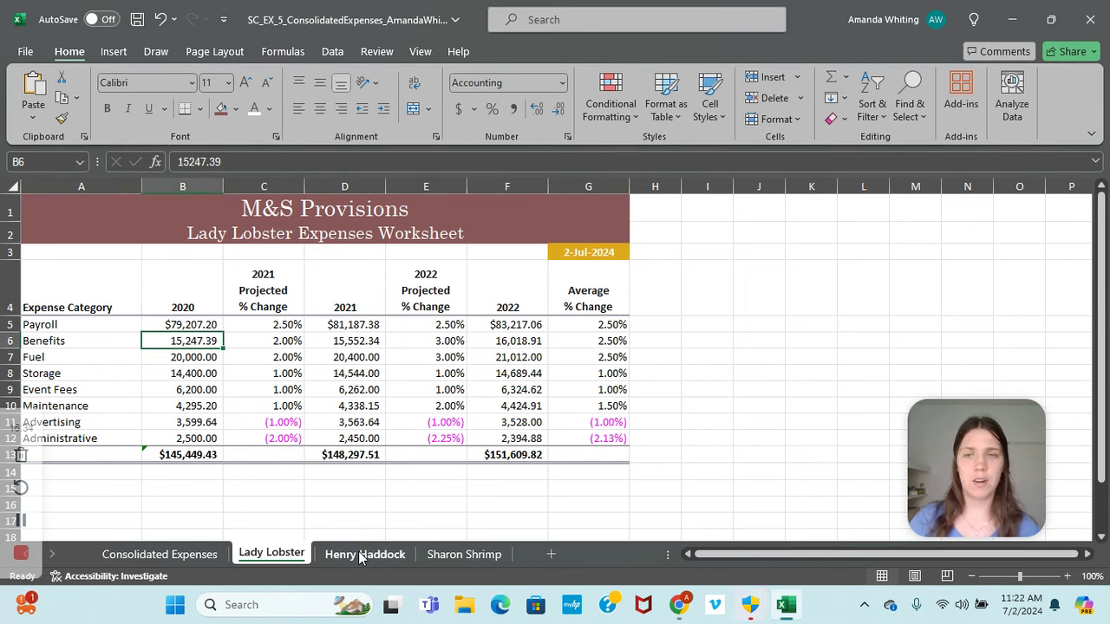
{"action": "left_click", "coordinate": [363, 554]}
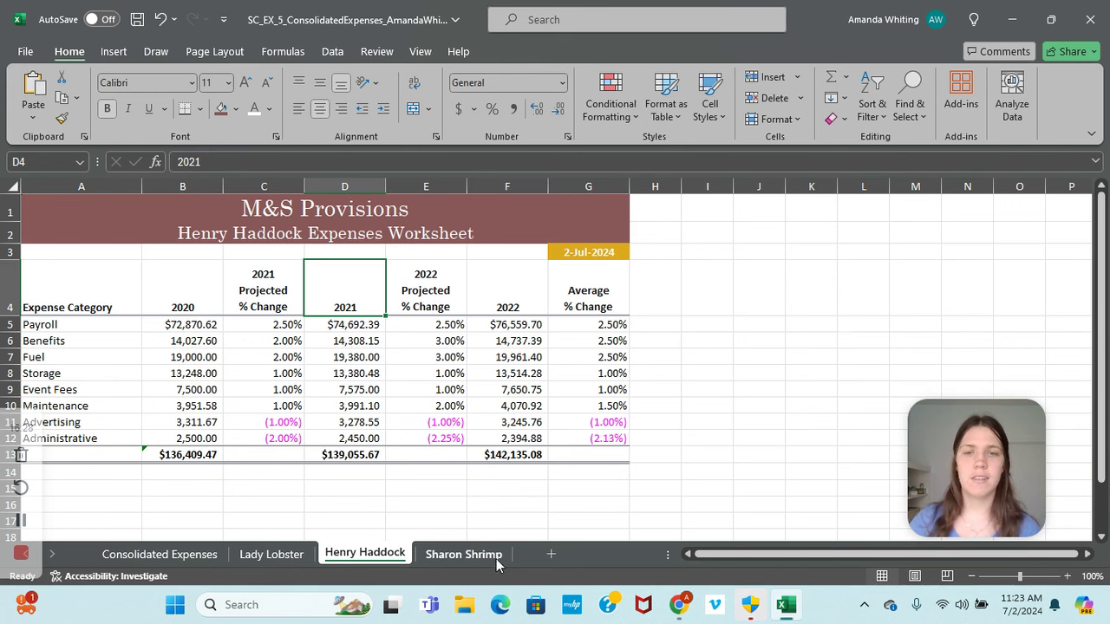
{"action": "left_click", "coordinate": [464, 555]}
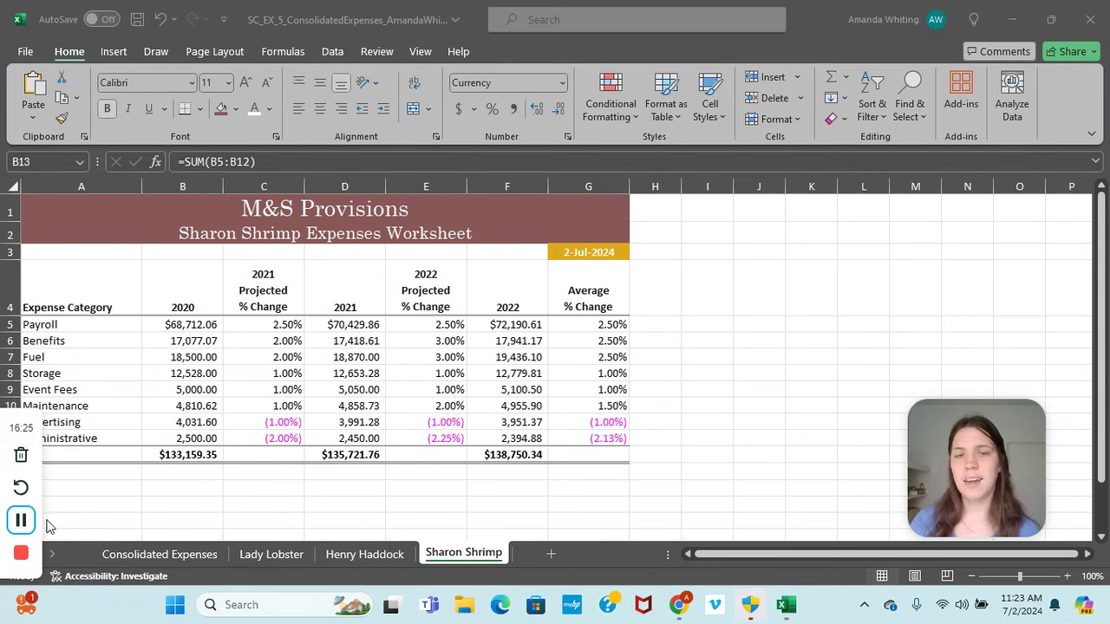
Begin a SUM formula in Payroll cell B5 of the Consolidated Expenses sheet, referencing the sheets from Lady Lobster through Sharon Shrimp.
{"action": "left_click", "coordinate": [149, 560]}
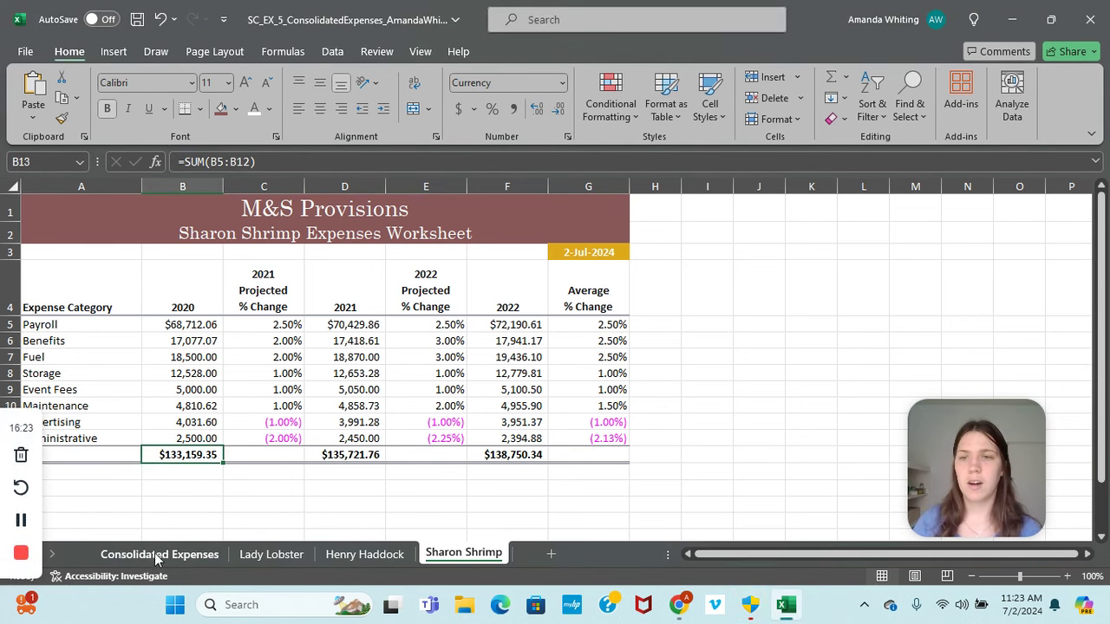
{"action": "left_click", "coordinate": [157, 555]}
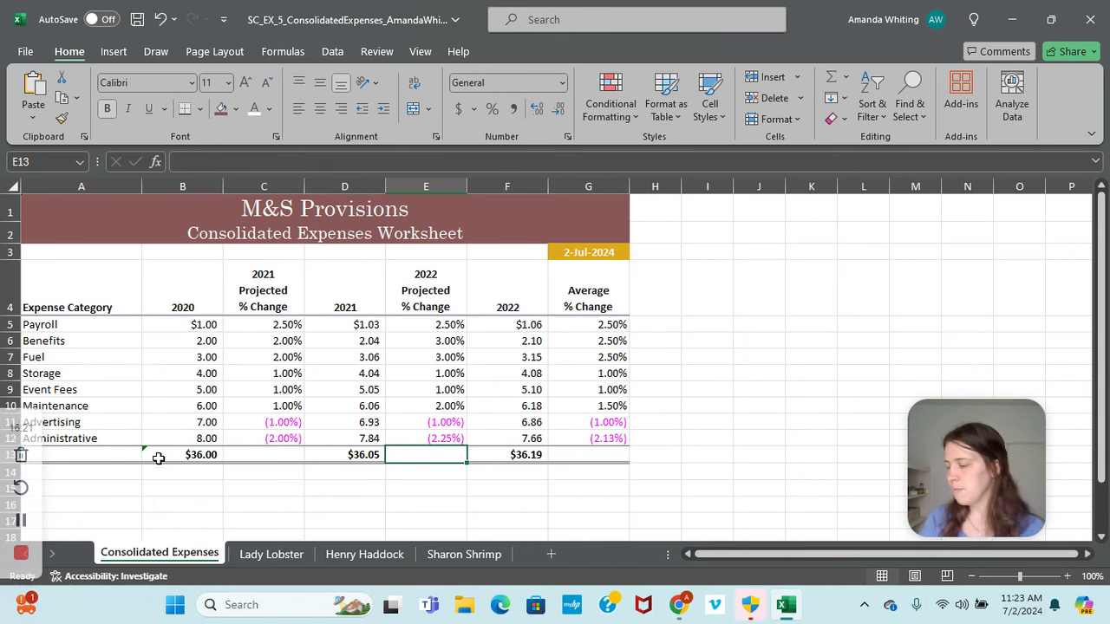
{"action": "left_click", "coordinate": [211, 323]}
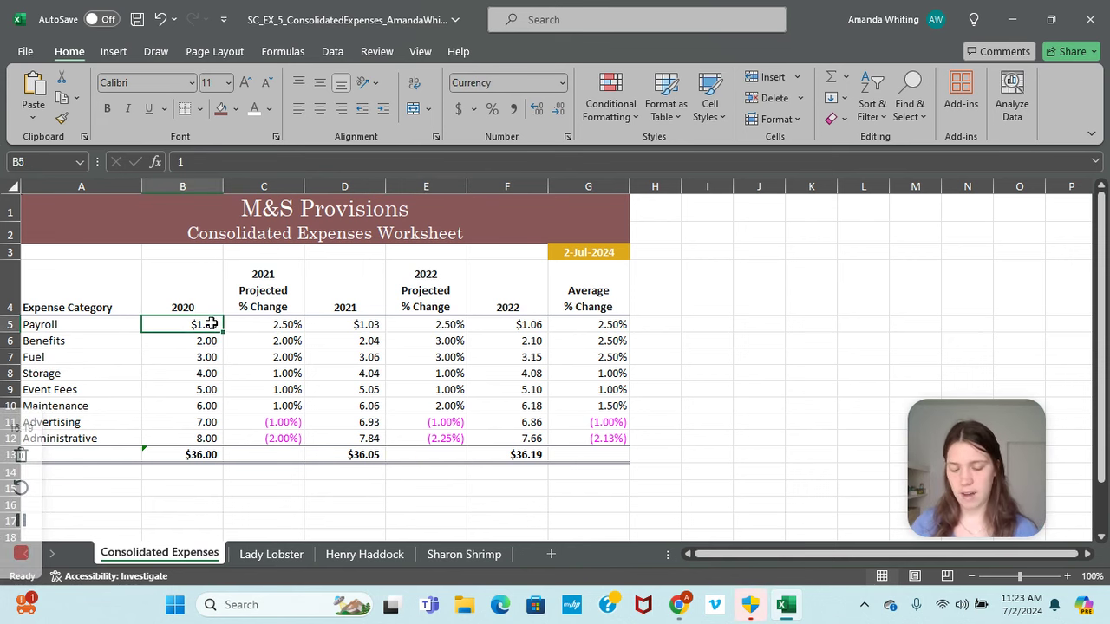
{"action": "type", "text": "="}
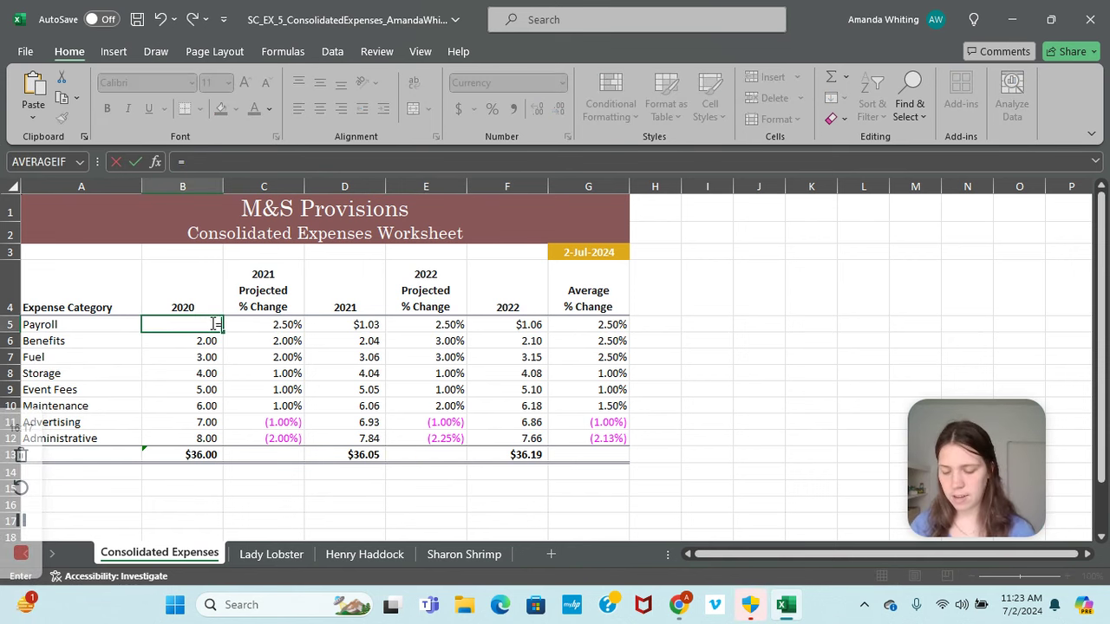
{"action": "type", "text": "SUM("}
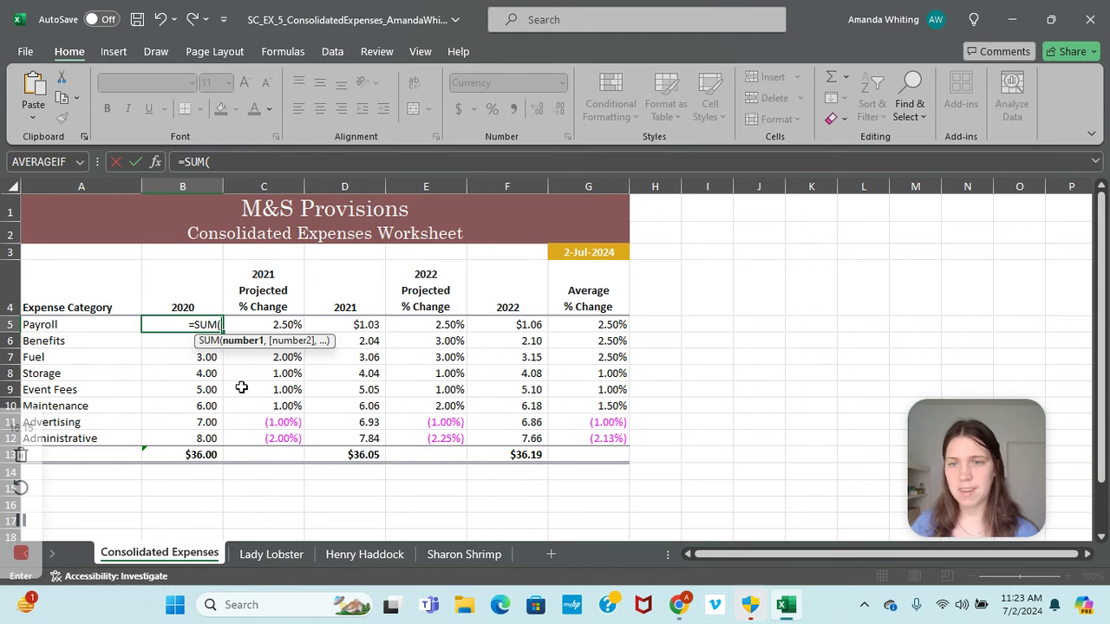
{"action": "left_click", "coordinate": [269, 553]}
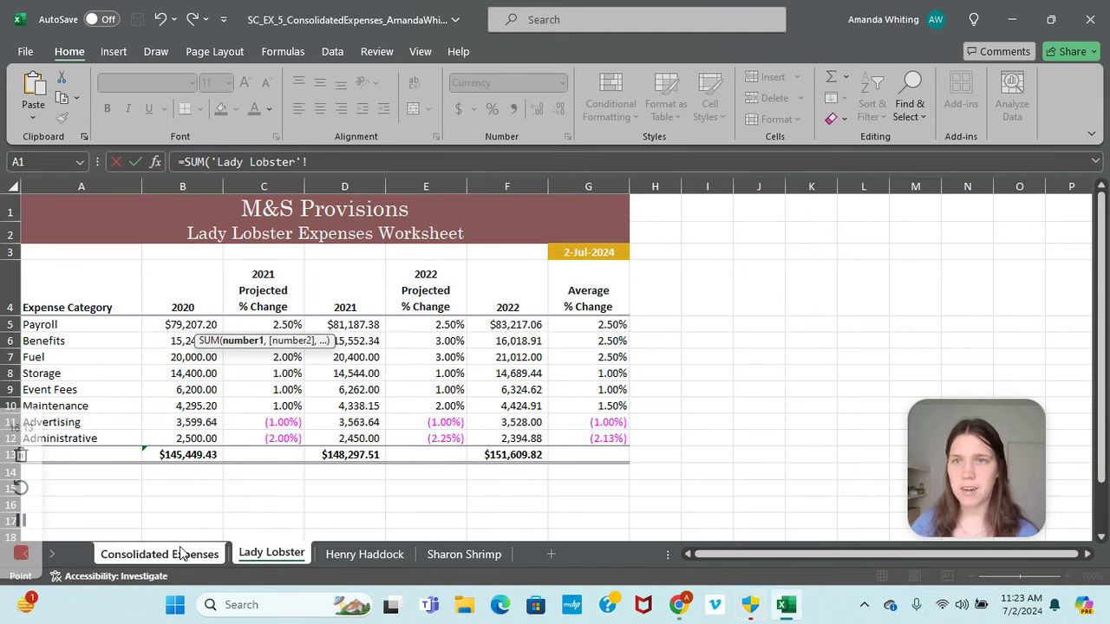
{"action": "left_click", "coordinate": [317, 162]}
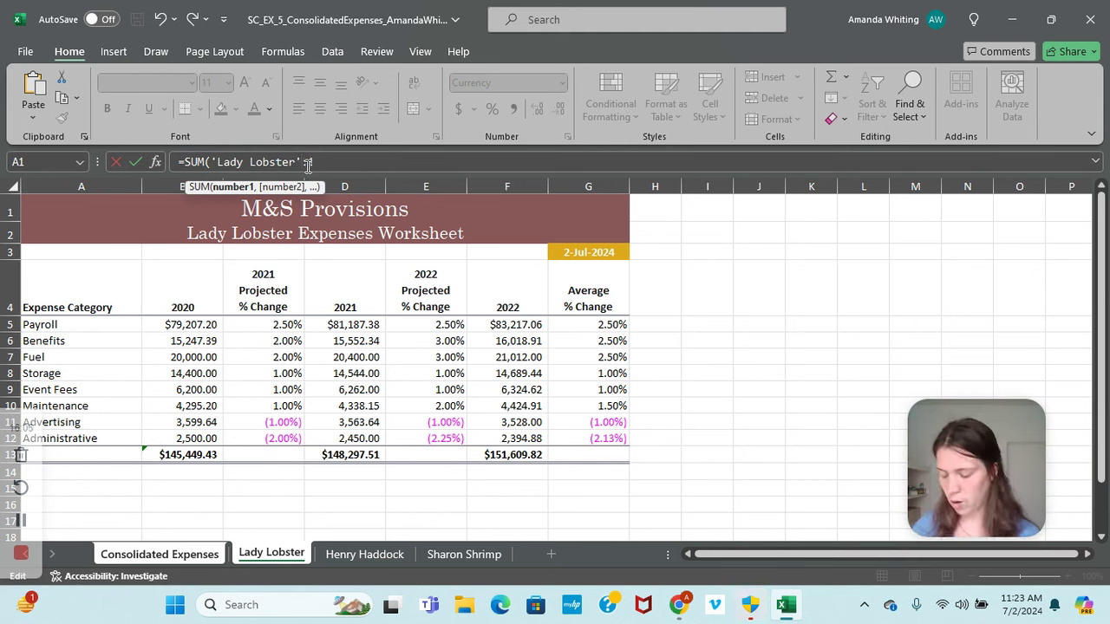
{"action": "left_click", "coordinate": [462, 553], "text": "shift"}
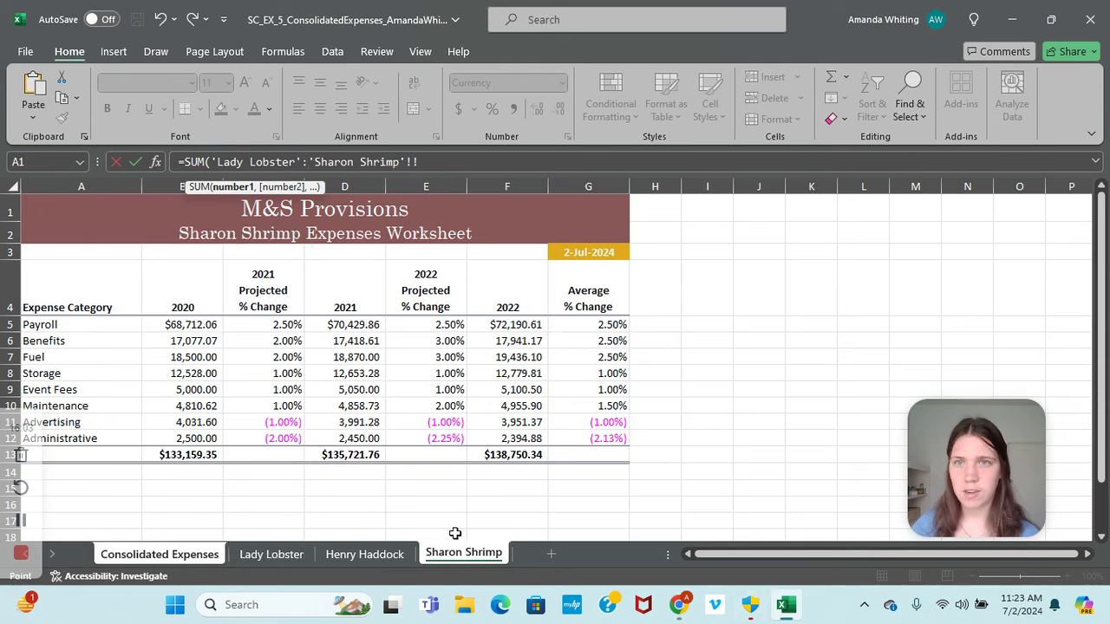
{"action": "key", "text": "BackSpace"}
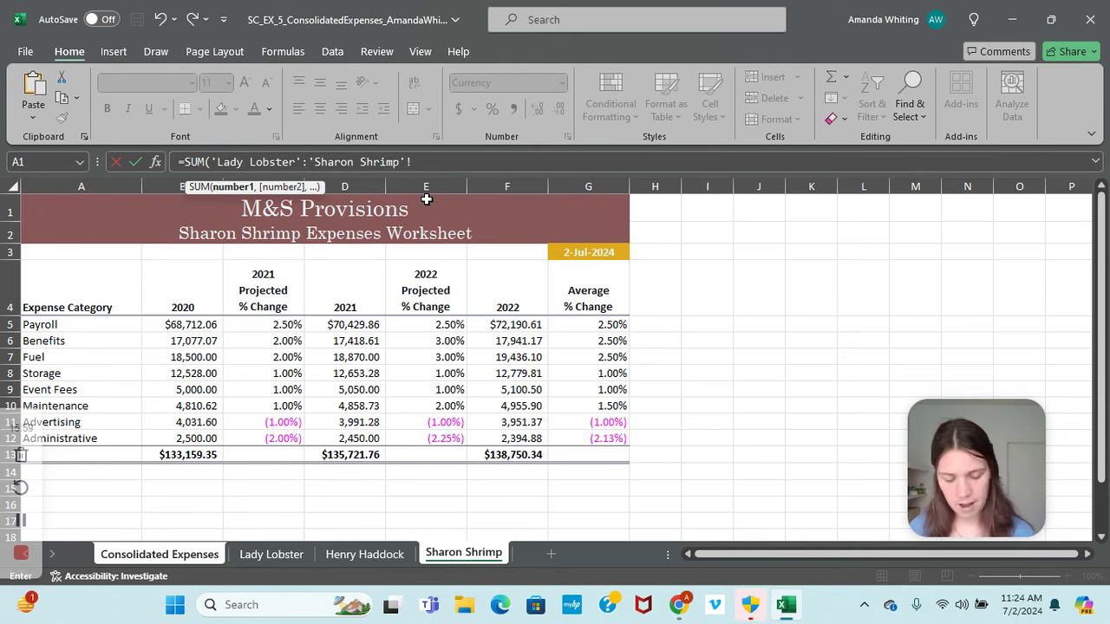
{"action": "key", "text": "Return"}
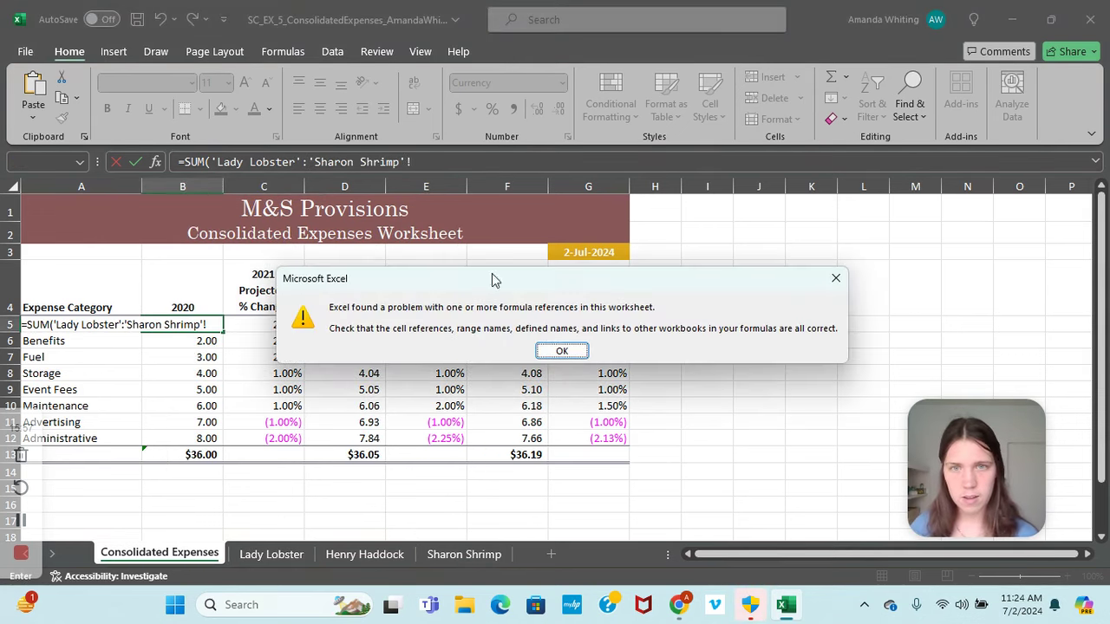
Complete the formula as =SUM('Lady Lobster':'Sharon Shrimp'!B5).
{"action": "left_click", "coordinate": [572, 351]}
{"action": "type", "text": "B%"}
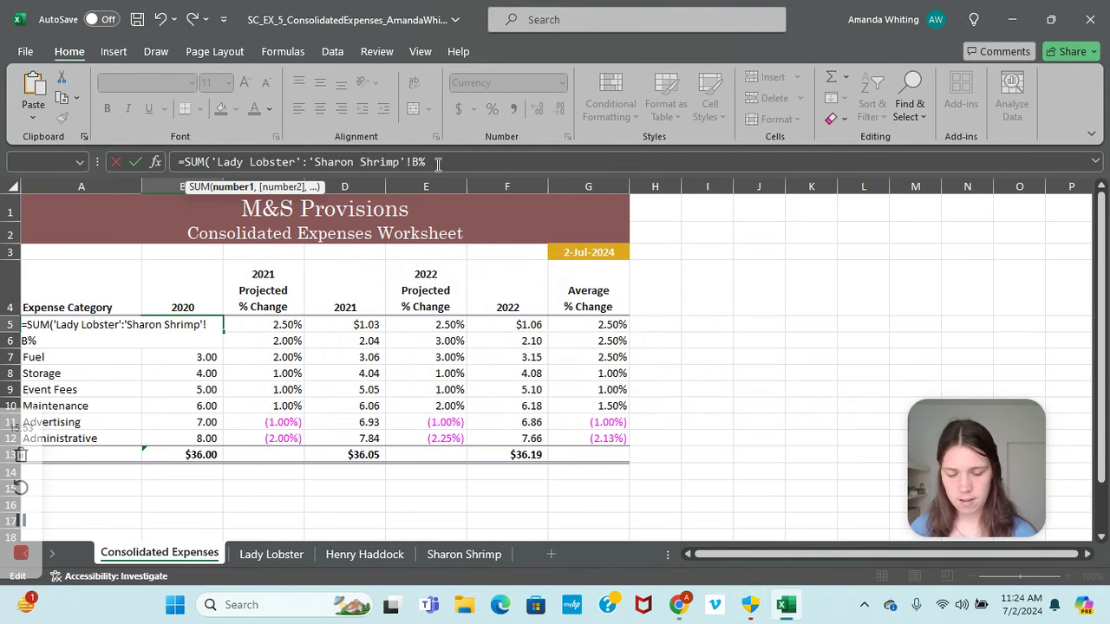
{"action": "key", "text": "BackSpace"}
{"action": "type", "text": "5)"}
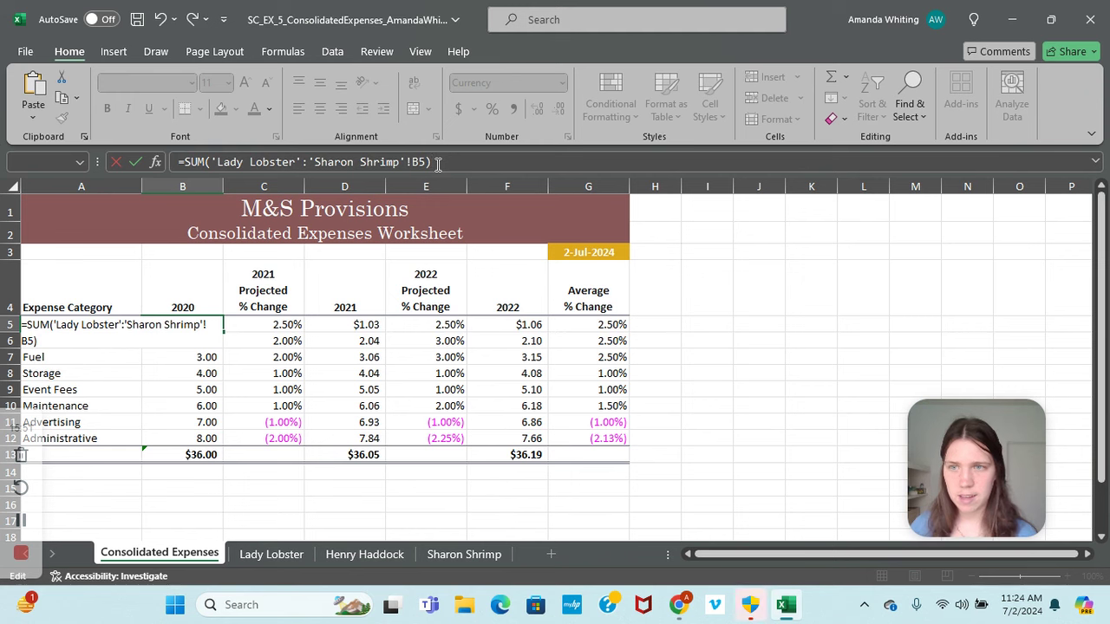
{"action": "key", "text": "Return"}
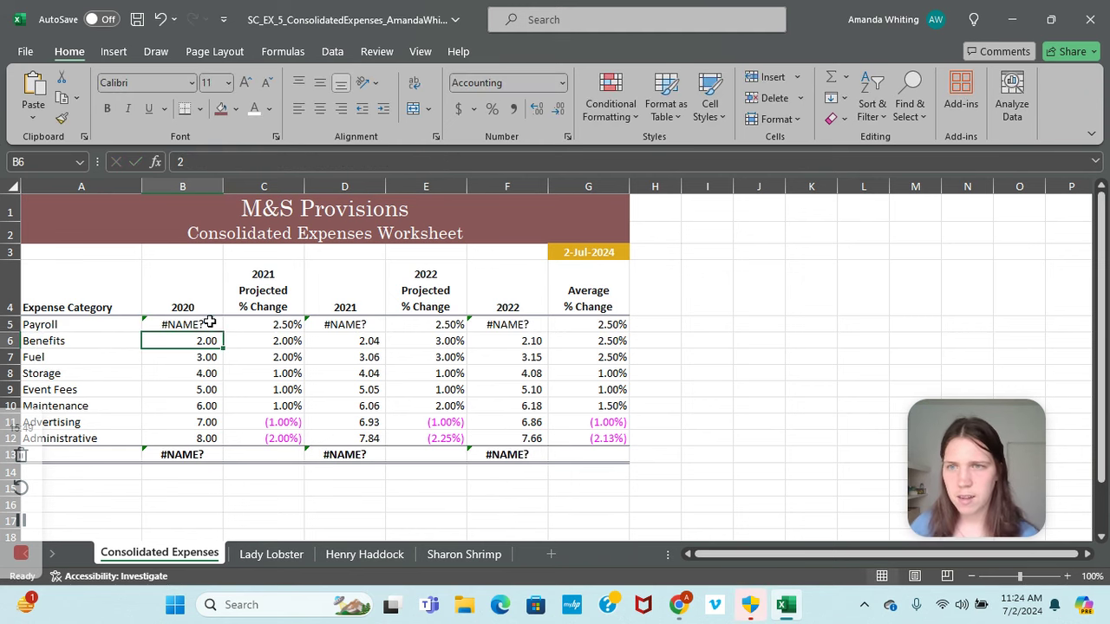
Remove the two inner apostrophes from the Payroll formula so it reads =SUM('Lady Lobster:Sharon Shrimp'!B5).
{"action": "left_click", "coordinate": [208, 320]}
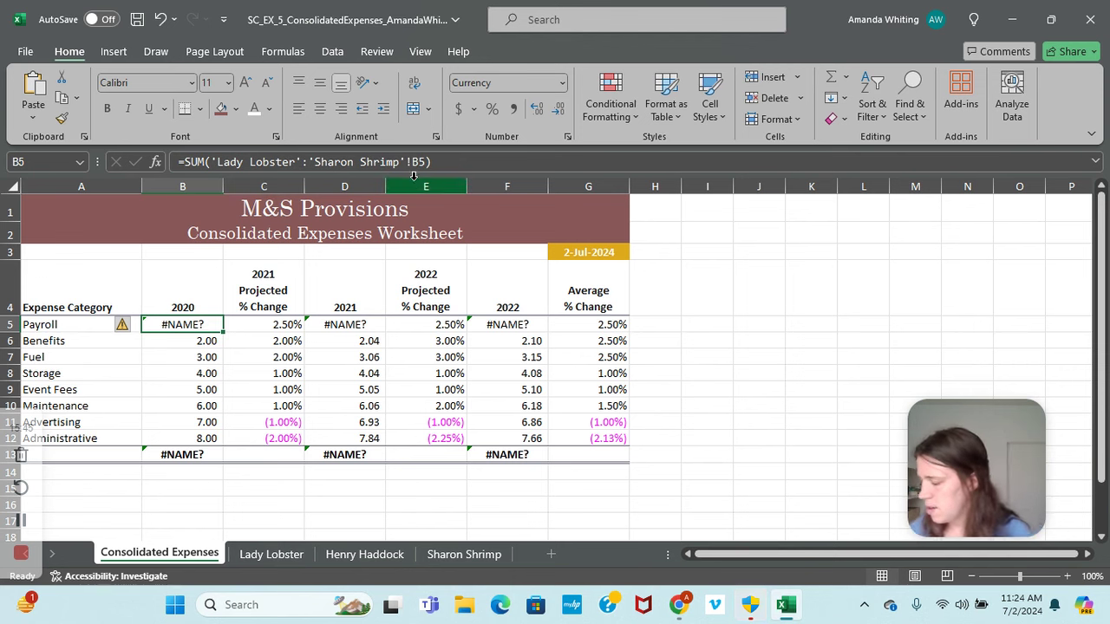
{"action": "left_click", "coordinate": [22, 520]}
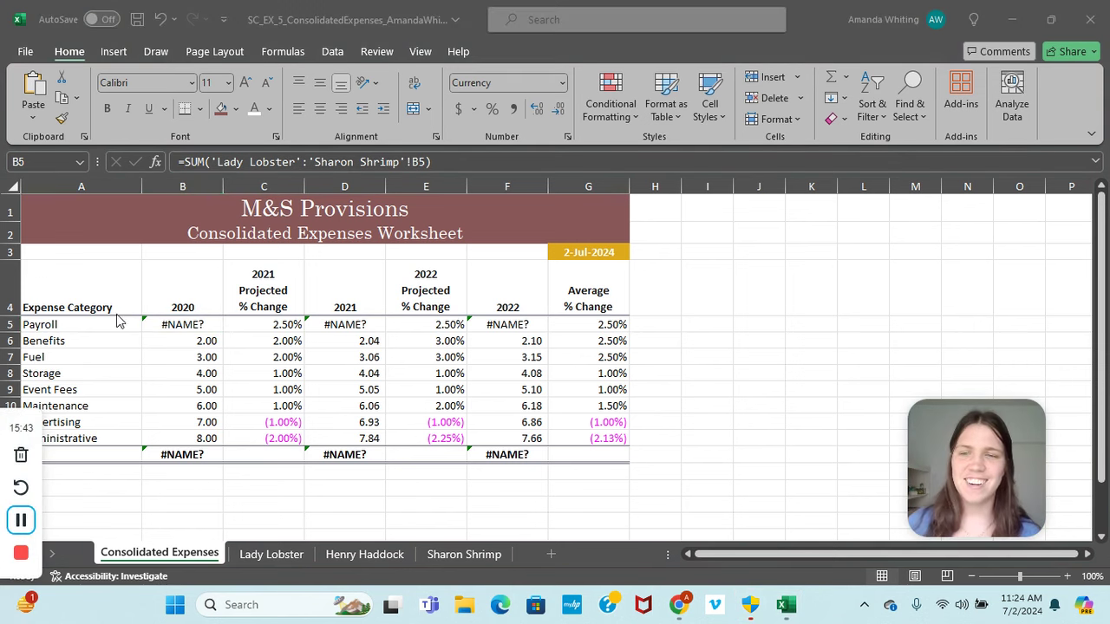
{"action": "left_click", "coordinate": [303, 162]}
{"action": "key", "text": "BackSpace"}
{"action": "left_click", "coordinate": [311, 163]}
{"action": "key", "text": "BackSpace"}
{"action": "key", "text": "Return"}
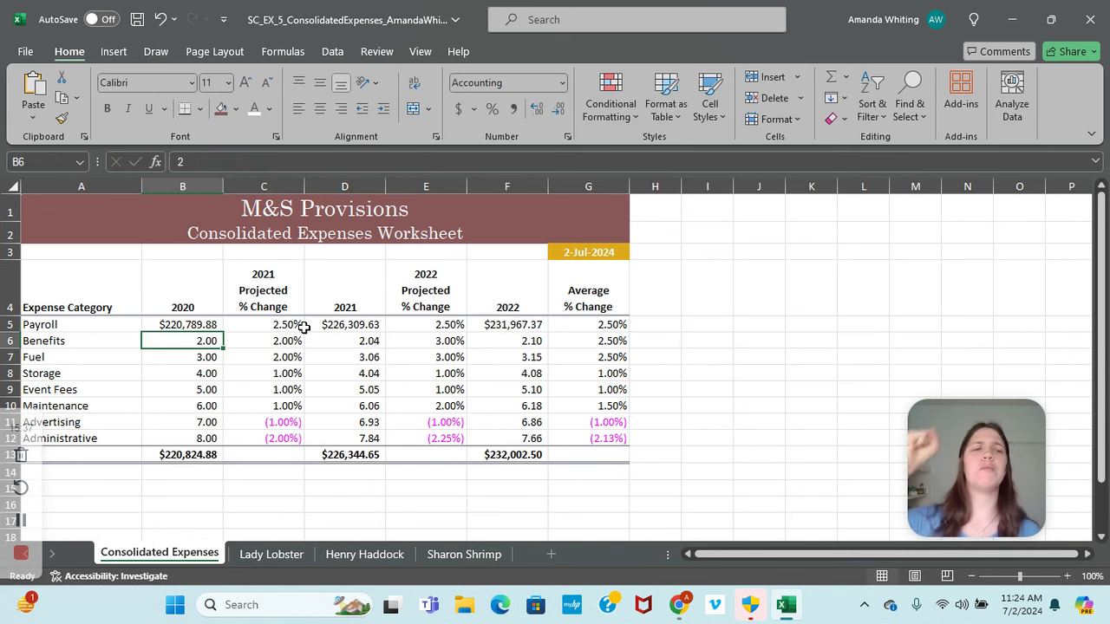
Fill the 2020 Payroll formula from B5 down through the Administrative row in B12.
{"action": "left_click", "coordinate": [196, 325]}
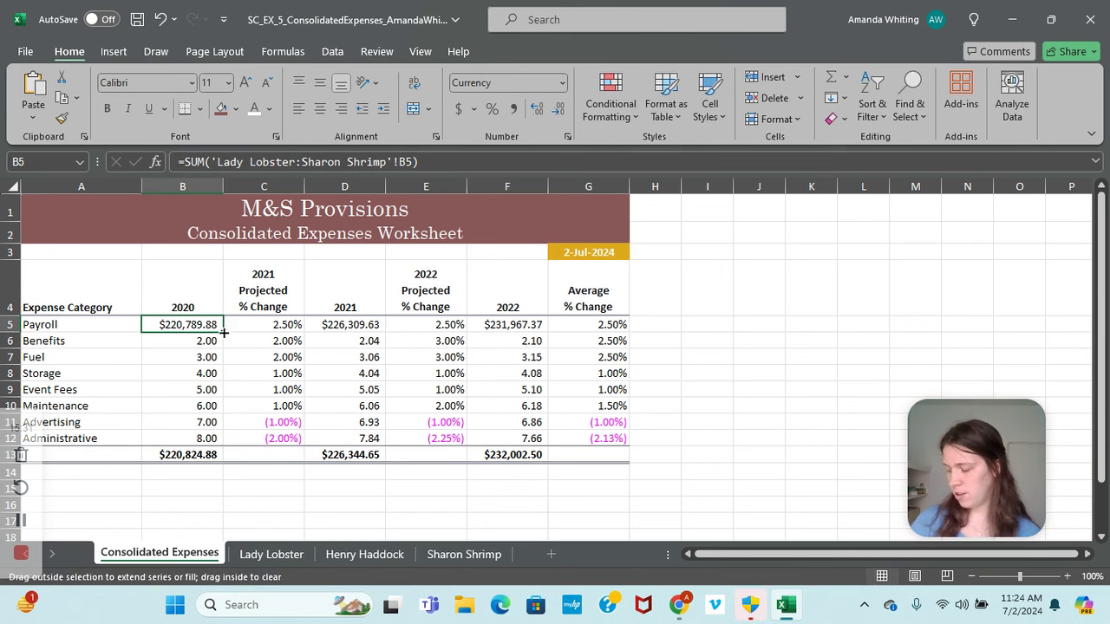
{"action": "left_click_drag", "start_coordinate": [223, 333], "coordinate": [209, 438]}
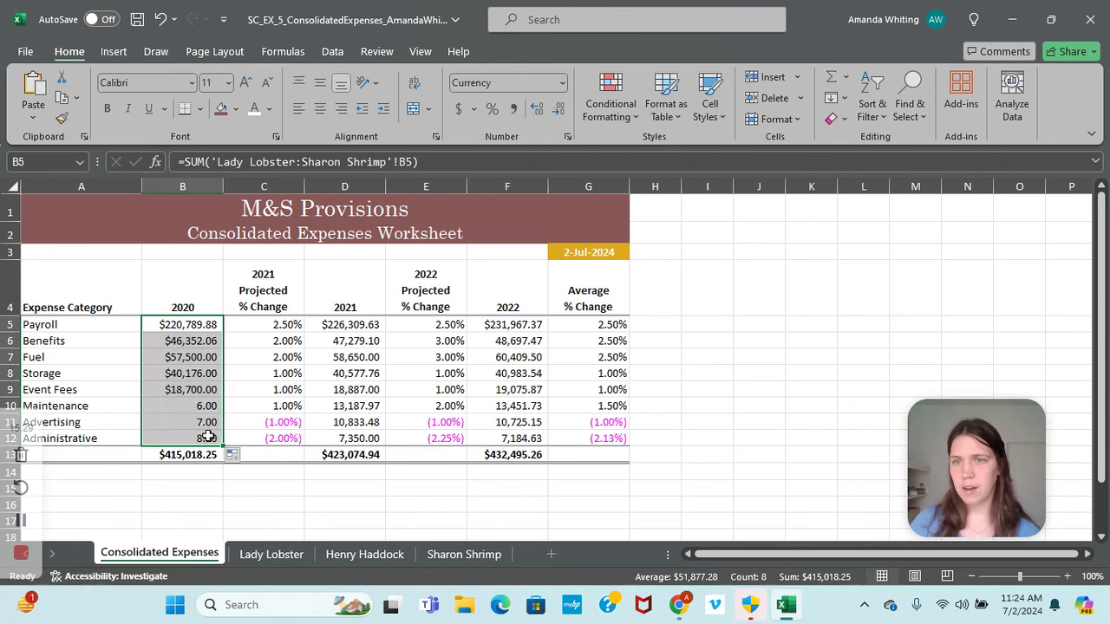
{"action": "left_click", "coordinate": [193, 376]}
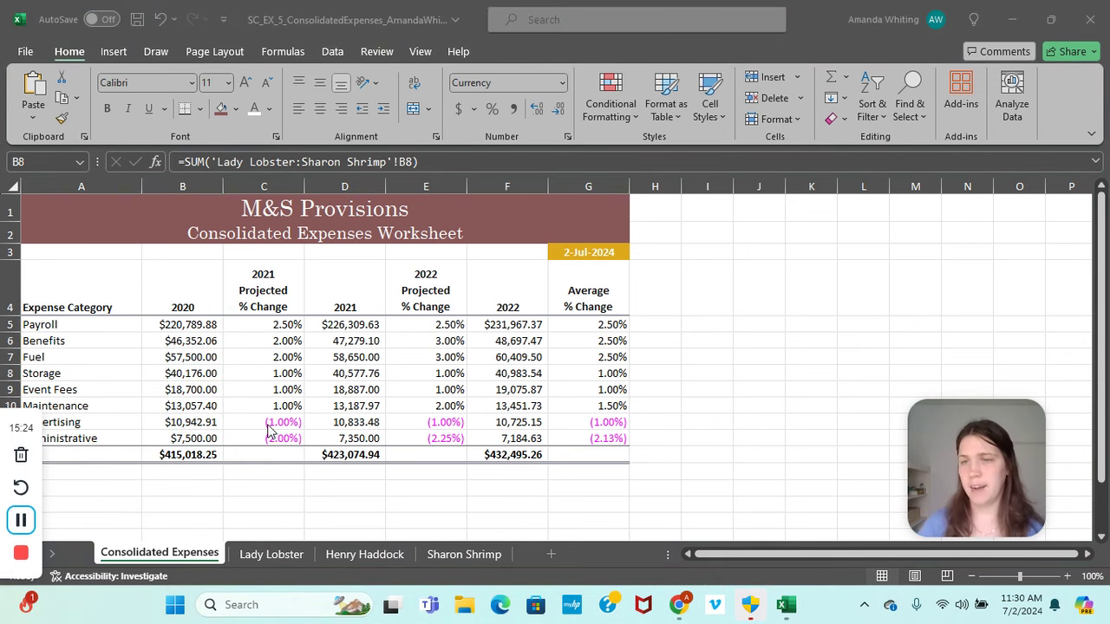
Insert a 3-D pie chart of the expense categories and 2020 amounts in A5:B12 and move it below the table.
{"action": "left_click", "coordinate": [62, 322]}
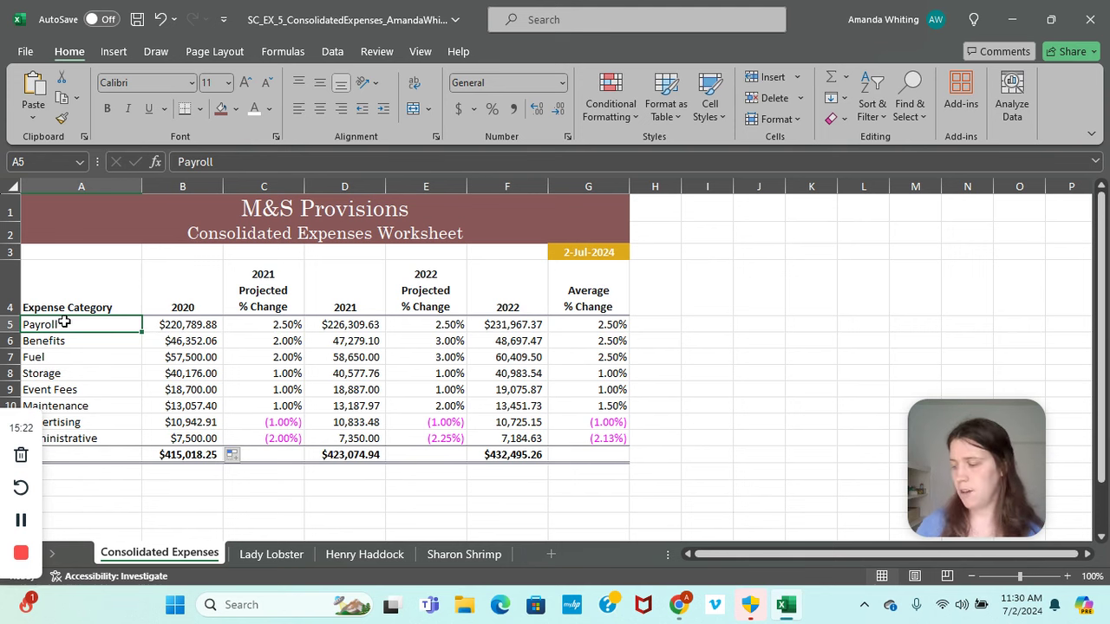
{"action": "left_click", "coordinate": [196, 438], "text": "shift"}
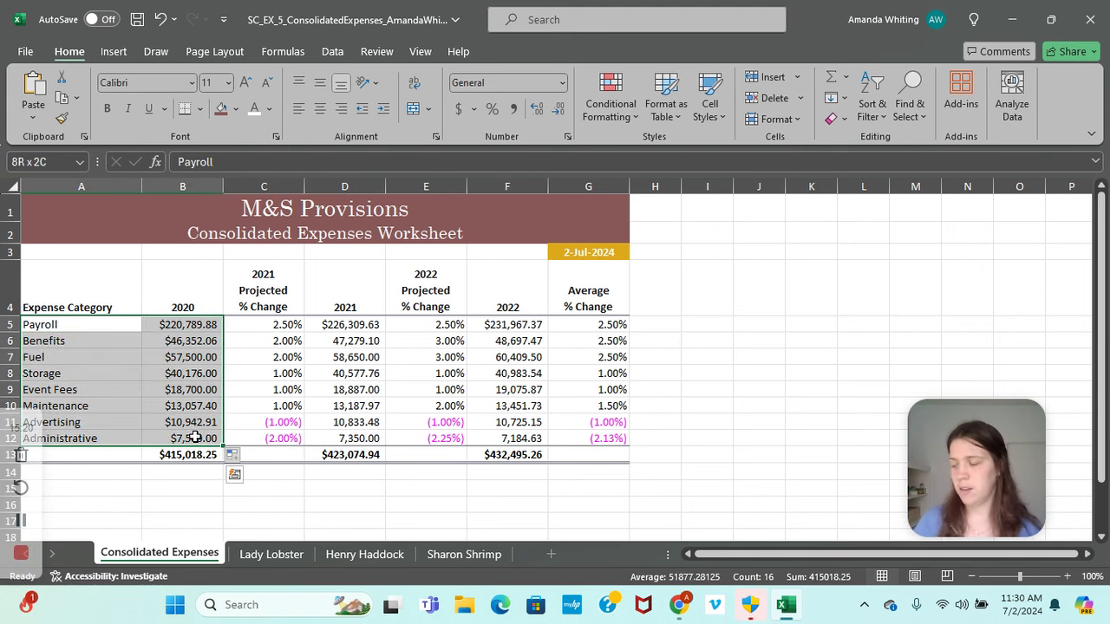
{"action": "left_click", "coordinate": [113, 52]}
{"action": "left_click", "coordinate": [335, 118]}
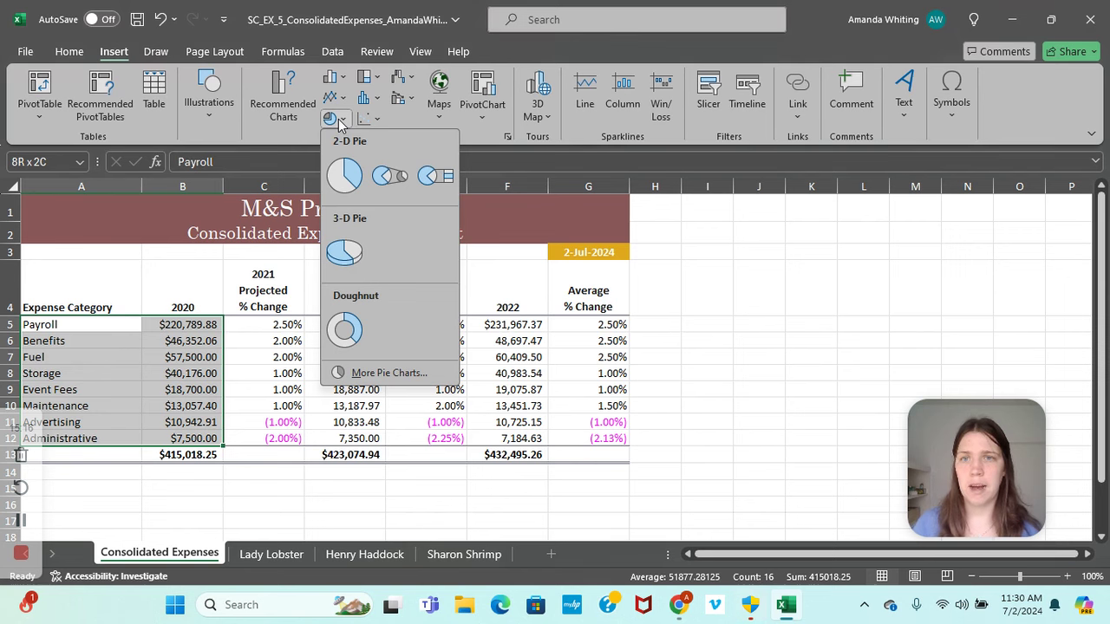
{"action": "left_click", "coordinate": [343, 256]}
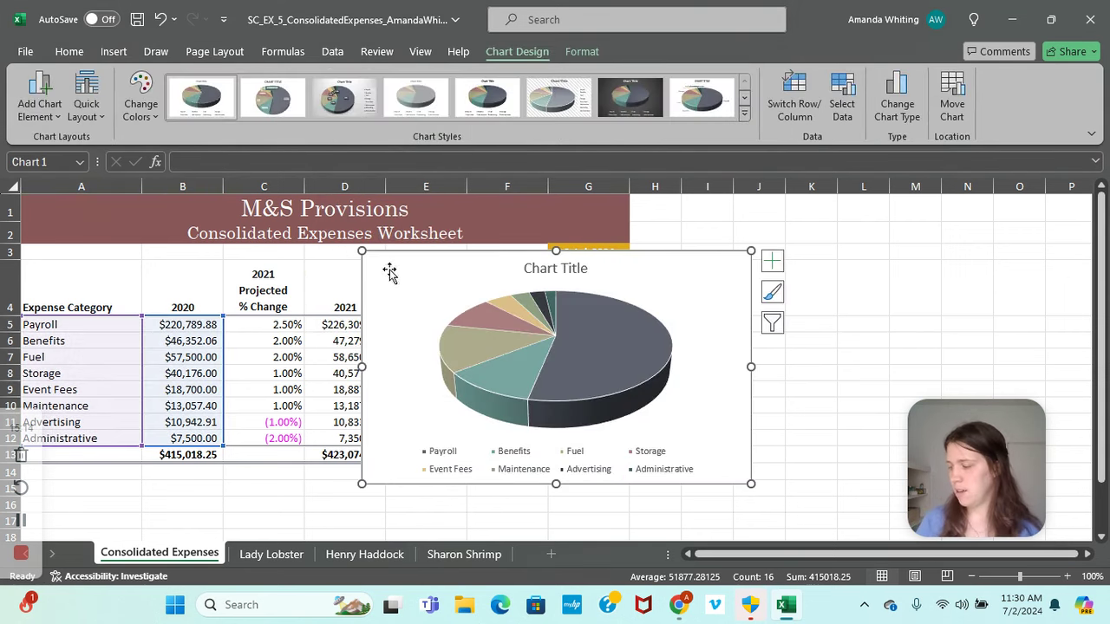
{"action": "left_click_drag", "start_coordinate": [463, 263], "coordinate": [121, 483]}
{"action": "scroll", "coordinate": [256, 393], "scroll_direction": "down", "scroll_amount": 7}
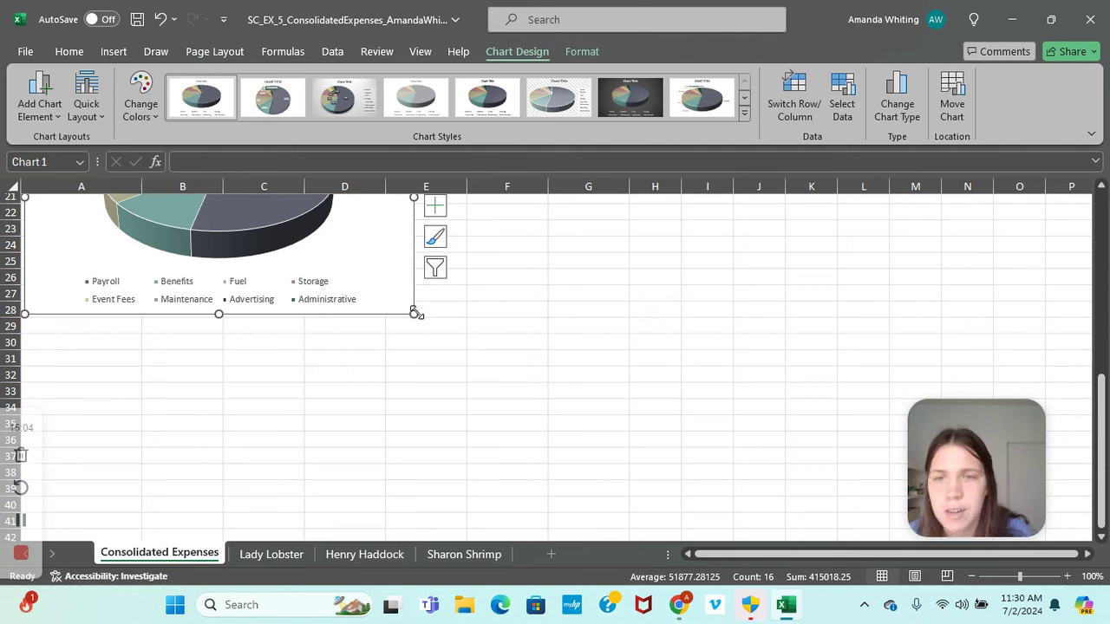
Enlarge the pie chart to span columns A to E down to row 32 and apply the light hatched style with percentage labels.
{"action": "left_click_drag", "start_coordinate": [414, 313], "coordinate": [453, 373]}
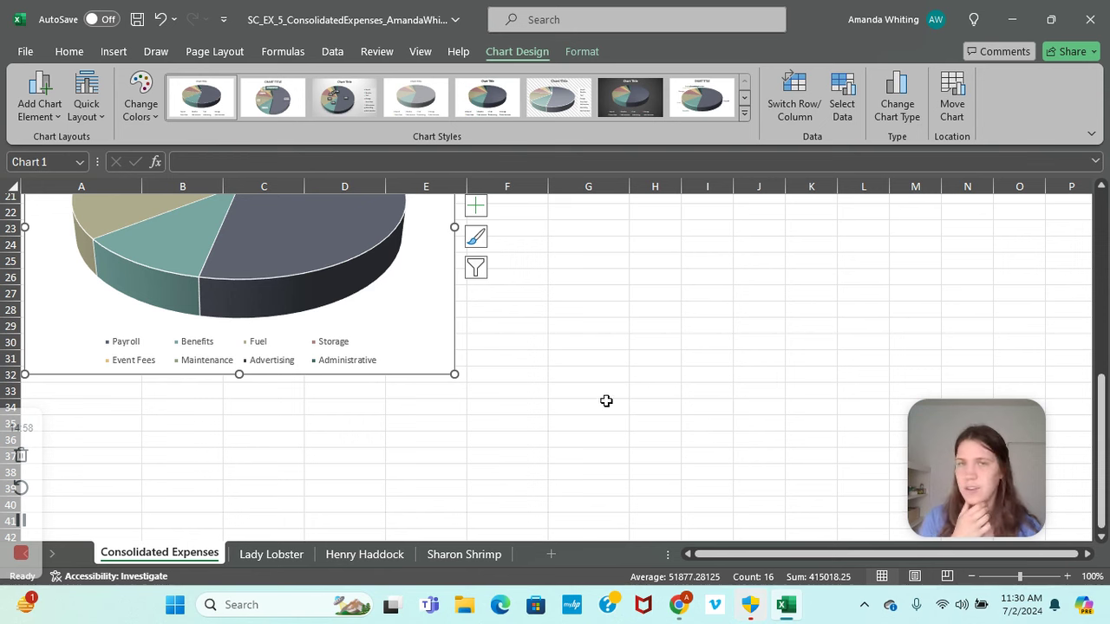
{"action": "left_click", "coordinate": [744, 113]}
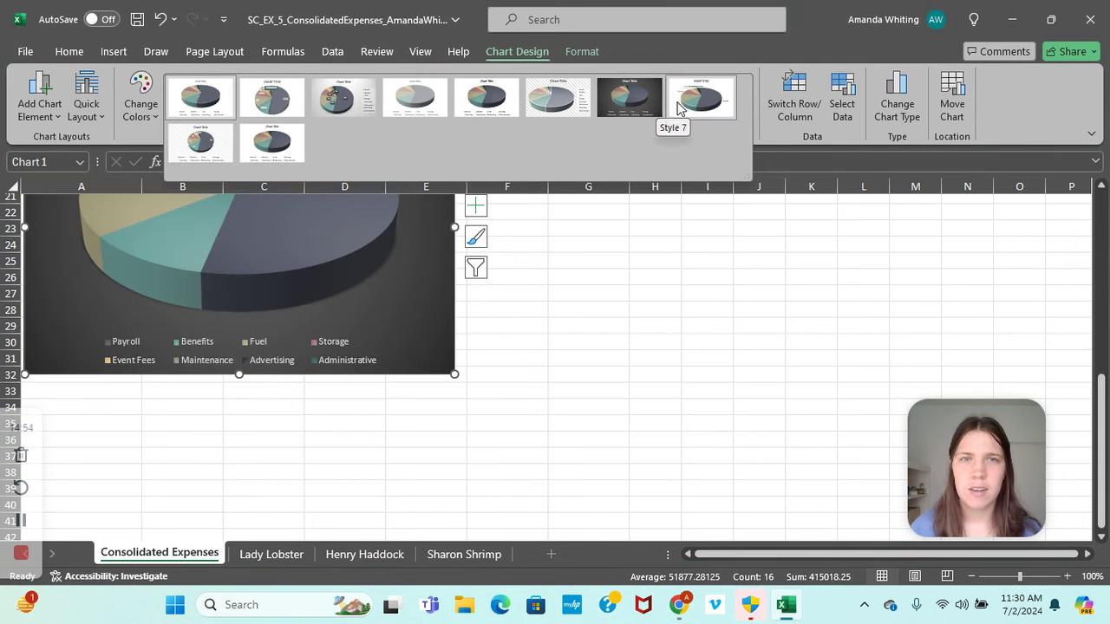
{"action": "left_click", "coordinate": [200, 144]}
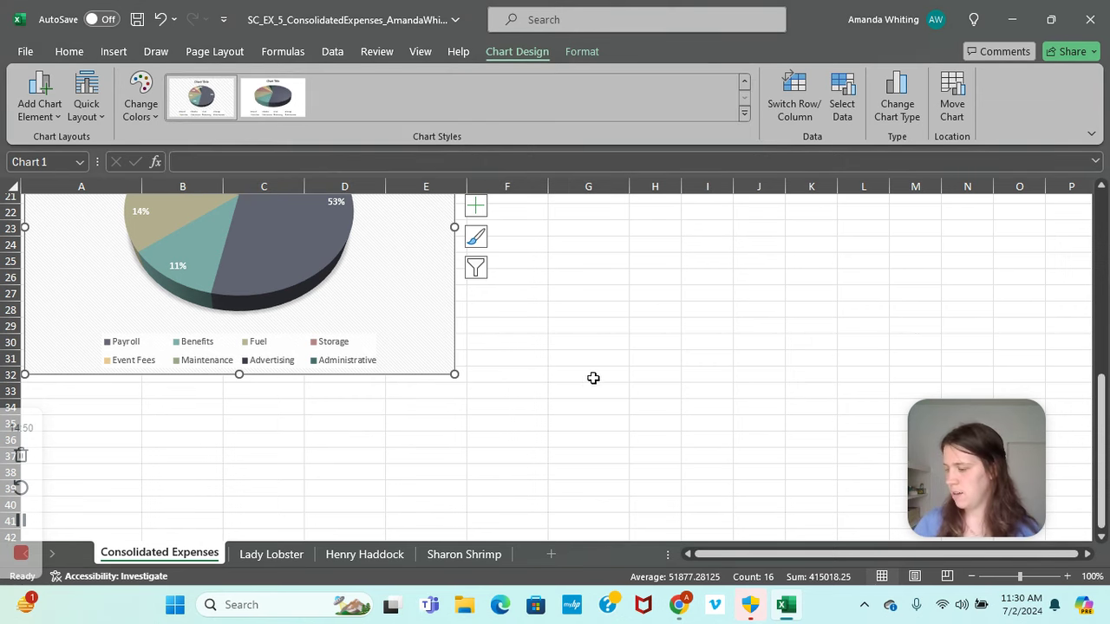
{"action": "scroll", "coordinate": [364, 382], "scroll_direction": "up", "scroll_amount": 3}
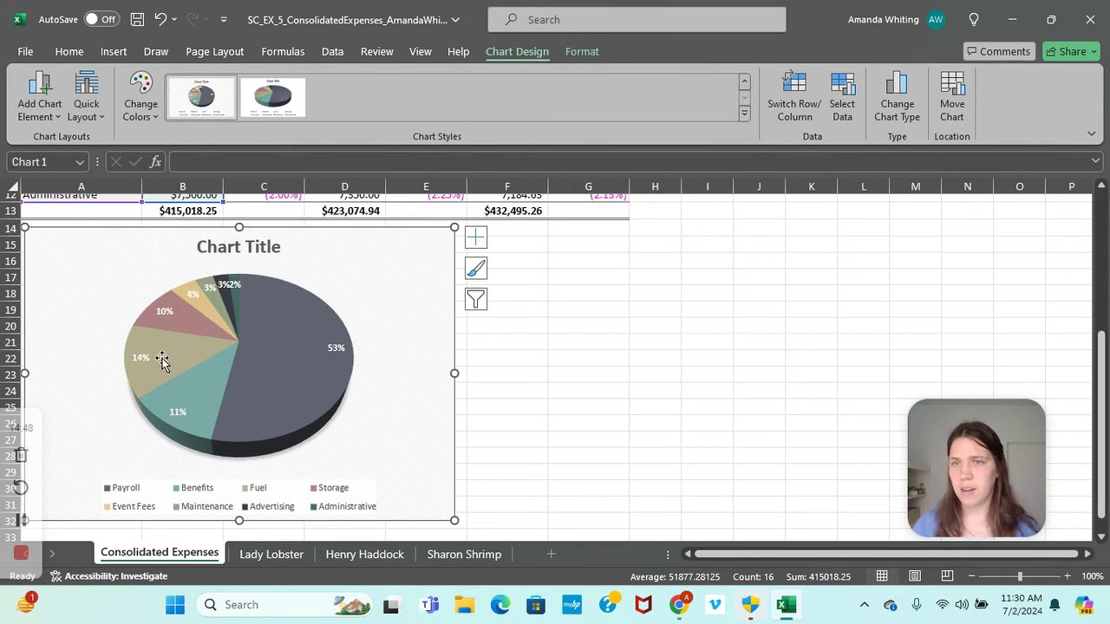
Explode only the Fuel slice of the pie chart by setting its point explosion to 15%.
{"action": "double_click", "coordinate": [162, 360]}
{"action": "left_click", "coordinate": [167, 359]}
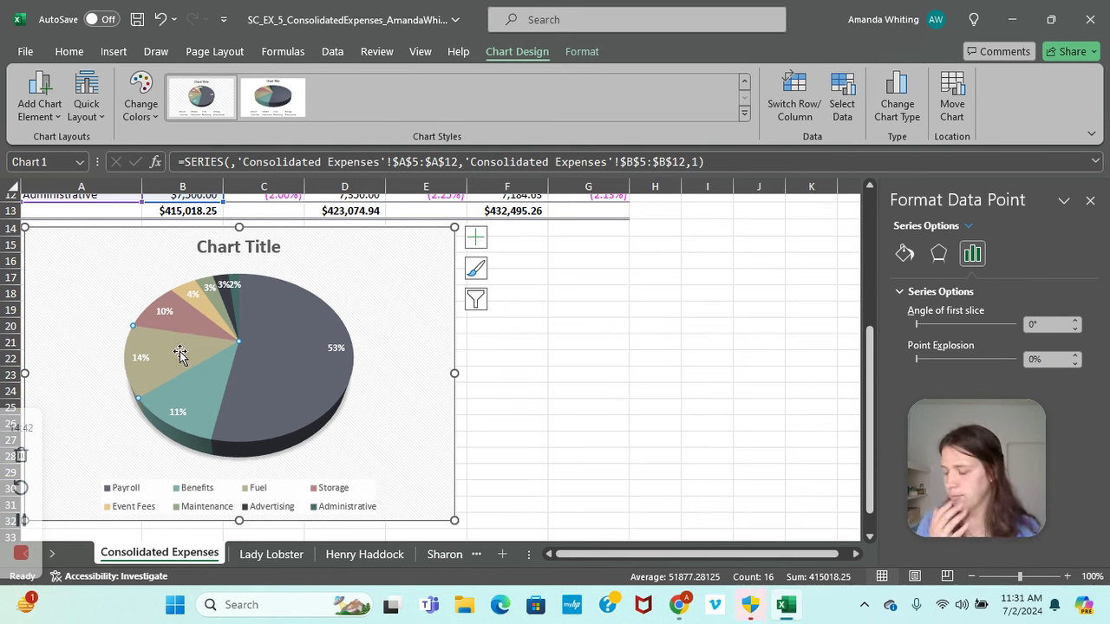
{"action": "mouse_move", "coordinate": [186, 347]}
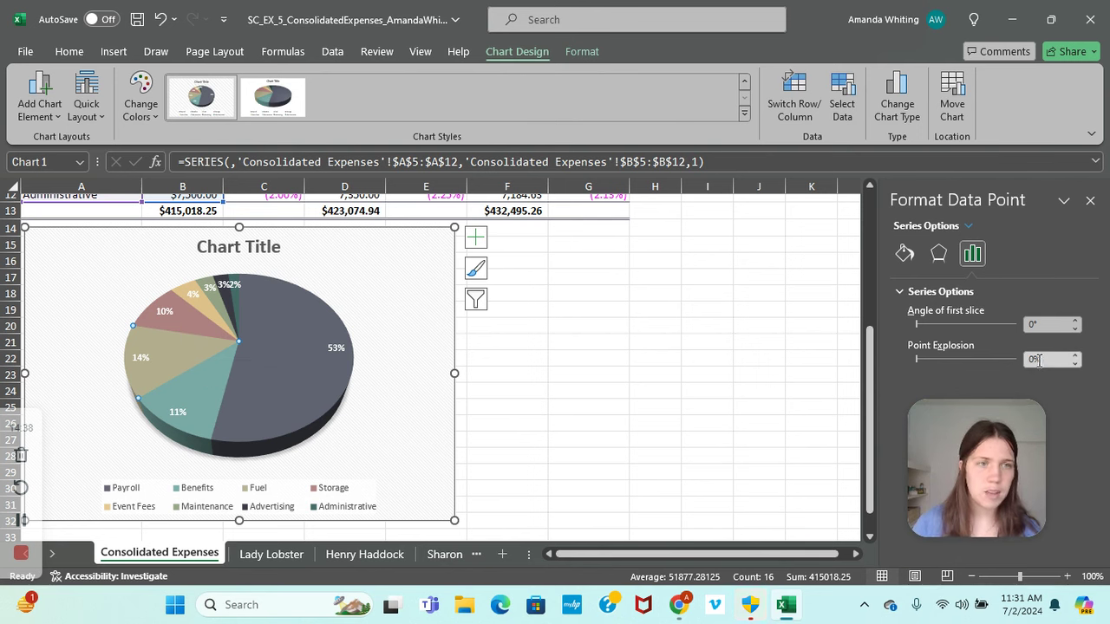
{"action": "left_click", "coordinate": [1036, 360]}
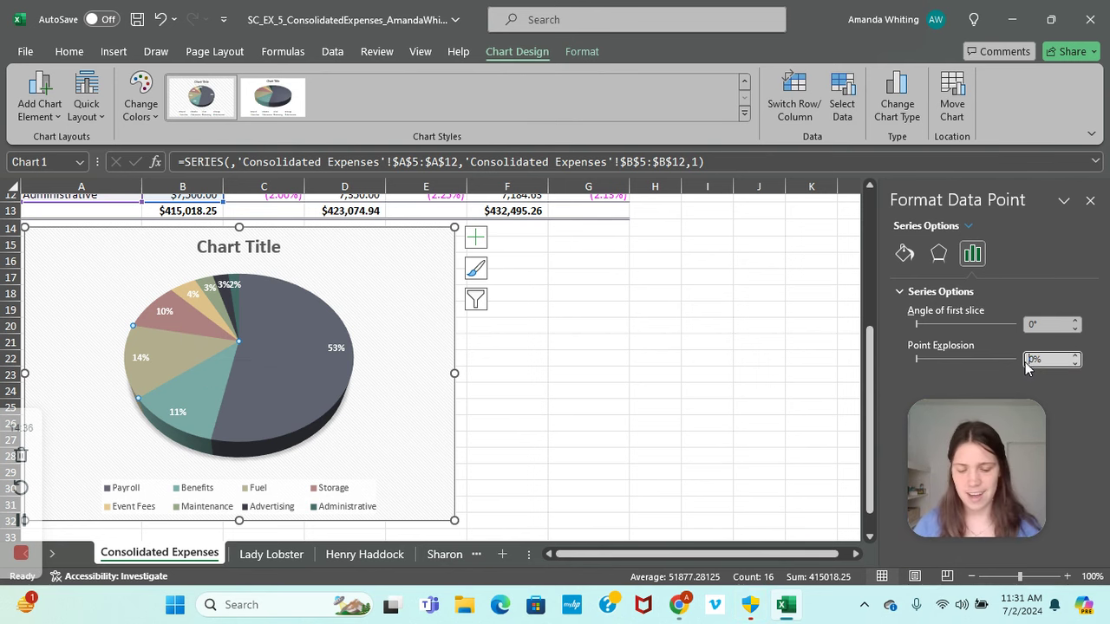
{"action": "type", "text": "15"}
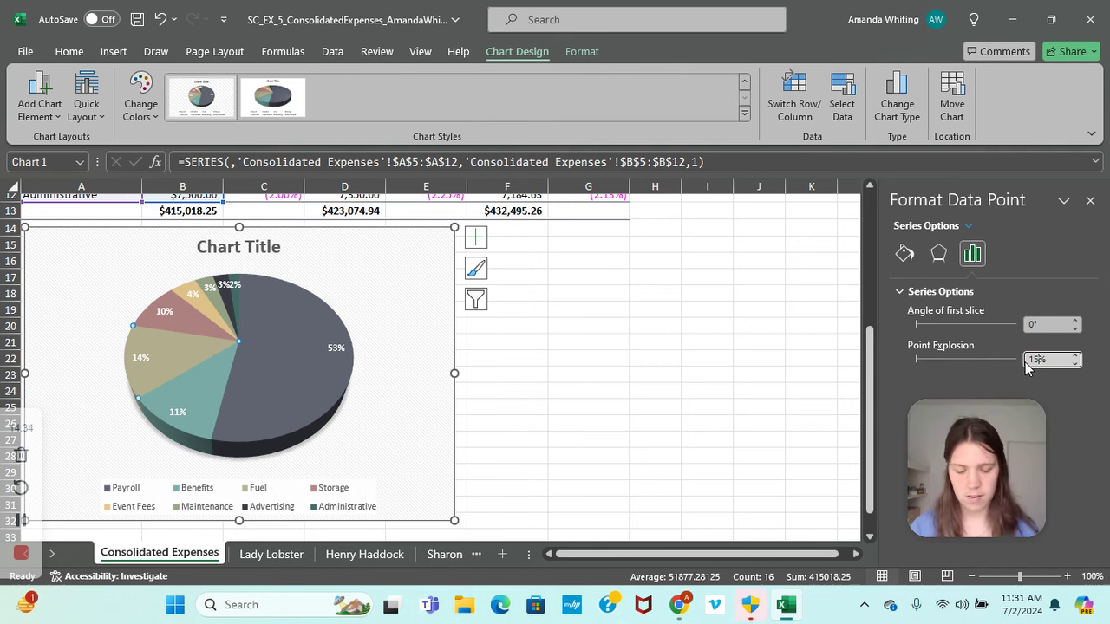
{"action": "key", "text": "Return"}
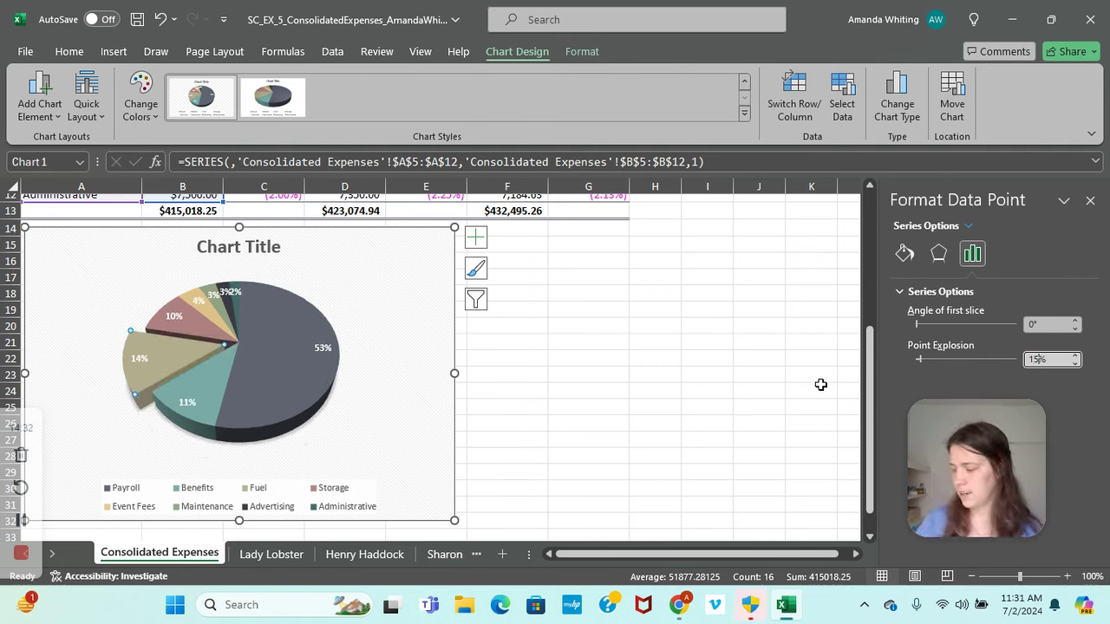
Set the X rotation of the pie chart's 3-D rotation to 250°.
{"action": "right_click", "coordinate": [288, 375]}
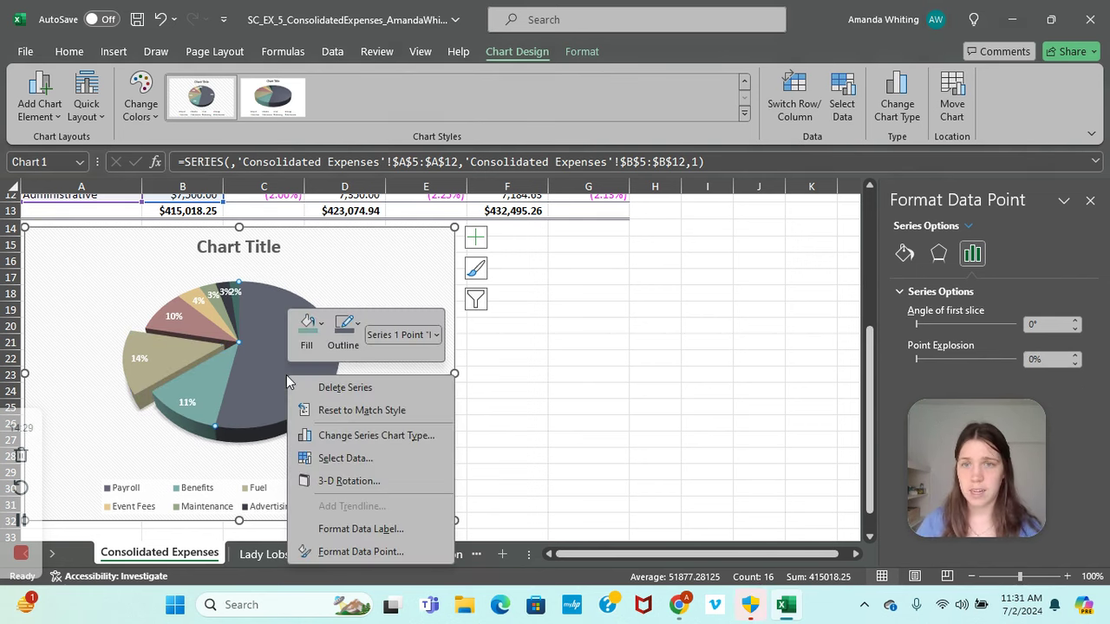
{"action": "left_click", "coordinate": [347, 480]}
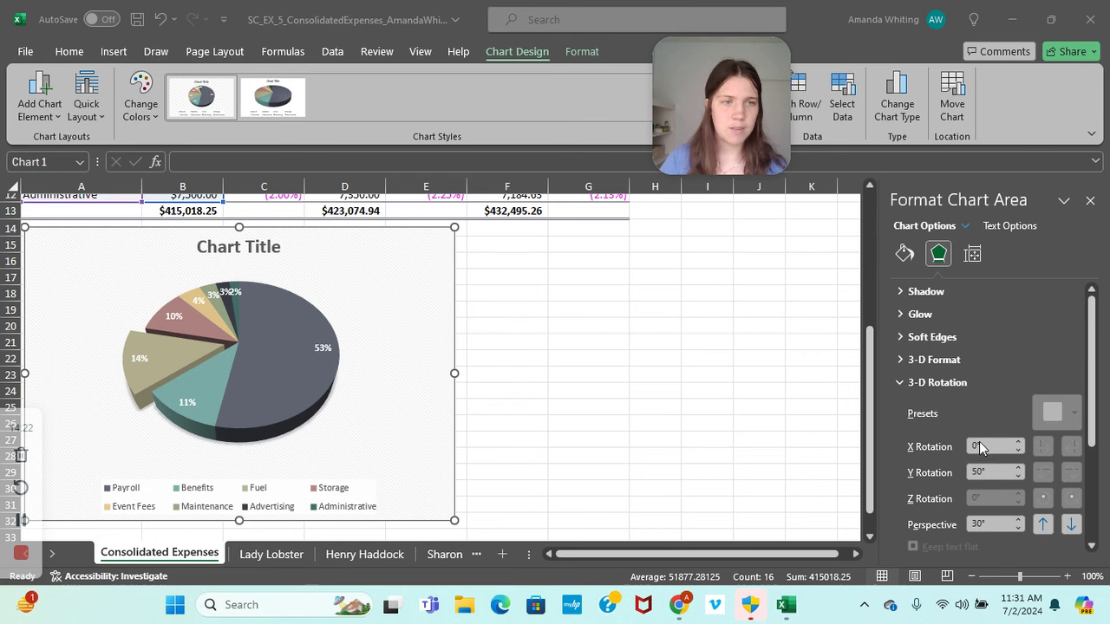
{"action": "left_click", "coordinate": [988, 447]}
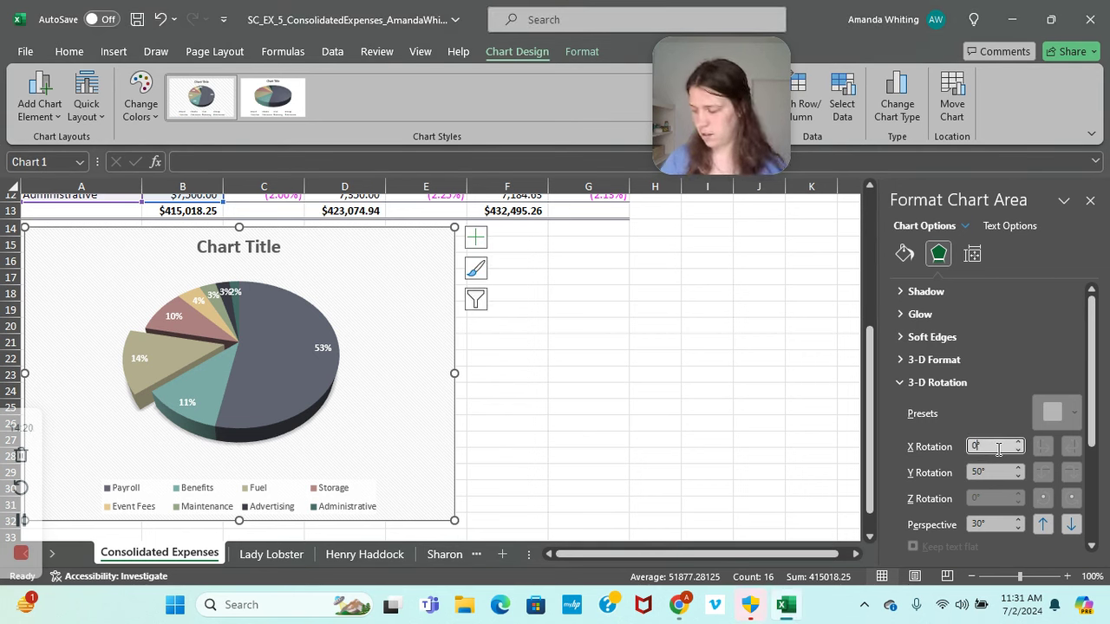
{"action": "type", "text": "250"}
{"action": "key", "text": "Return"}
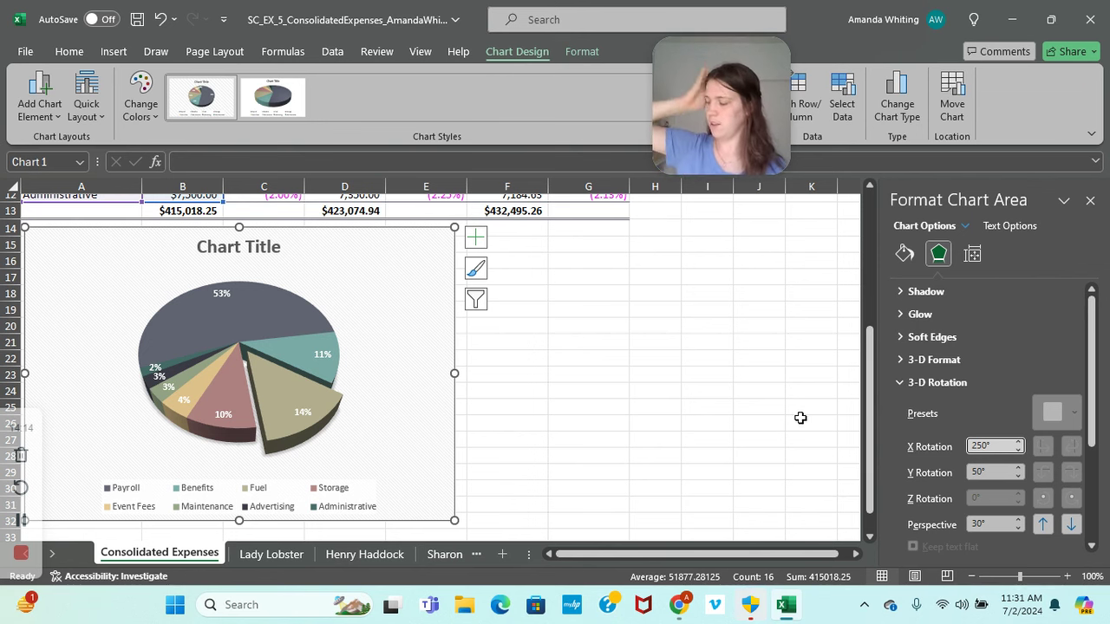
Replace the placeholder chart title with "2020 Consolidated Expenses".
{"action": "left_click", "coordinate": [274, 247]}
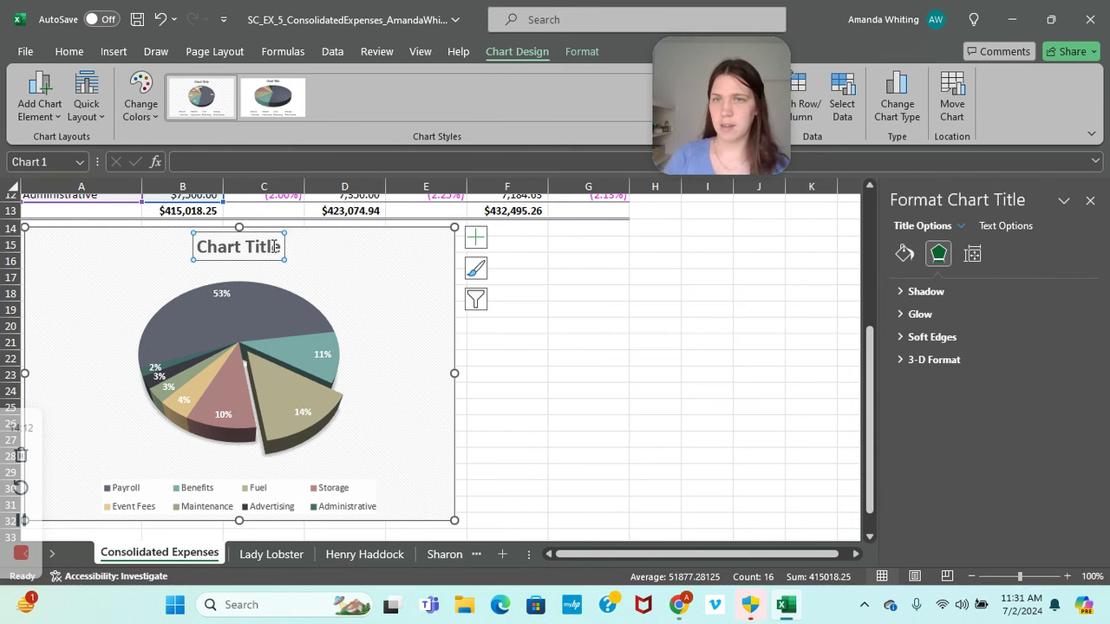
{"action": "double_click", "coordinate": [271, 246]}
{"action": "left_click", "coordinate": [277, 246]}
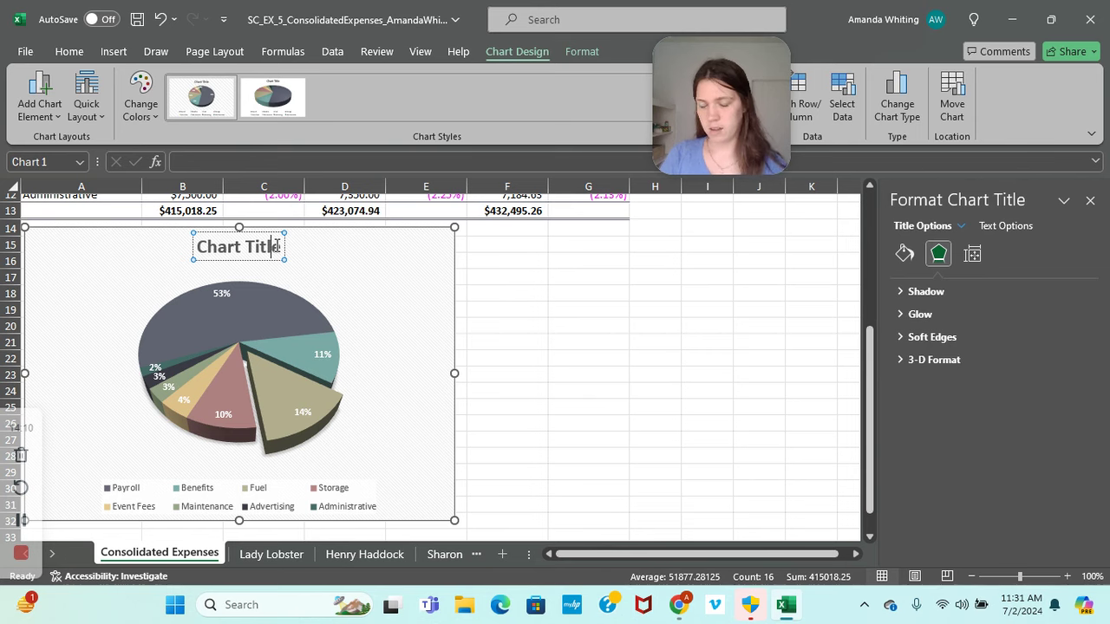
{"action": "scroll", "coordinate": [277, 251], "scroll_direction": "up", "scroll_amount": 1}
{"action": "triple_click", "coordinate": [256, 297]}
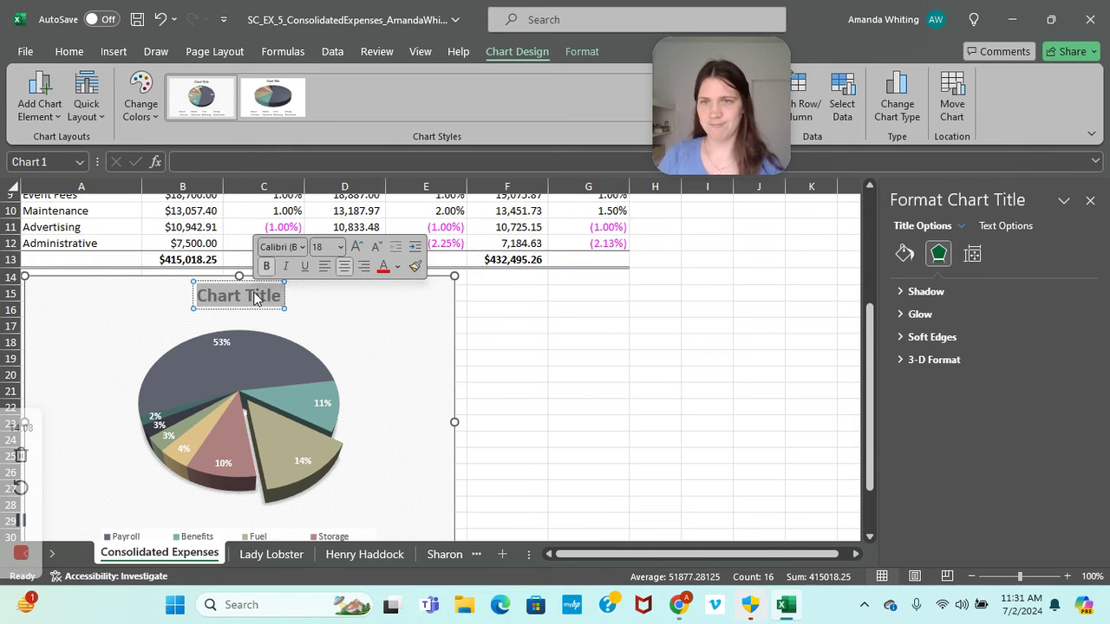
{"action": "type", "text": "2020"}
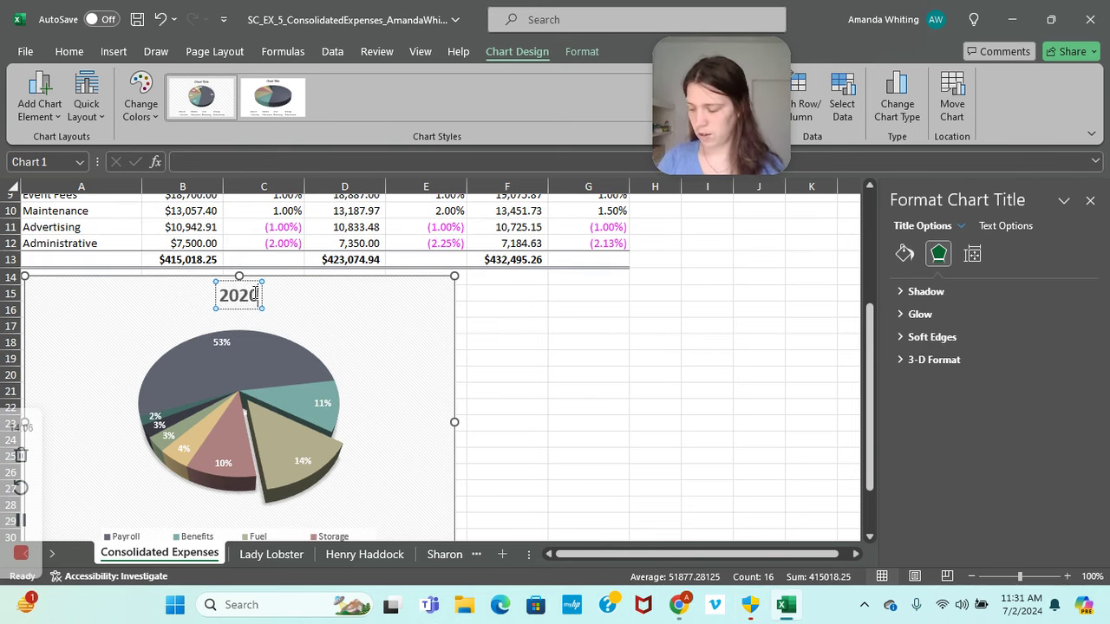
{"action": "type", "text": " Conso"}
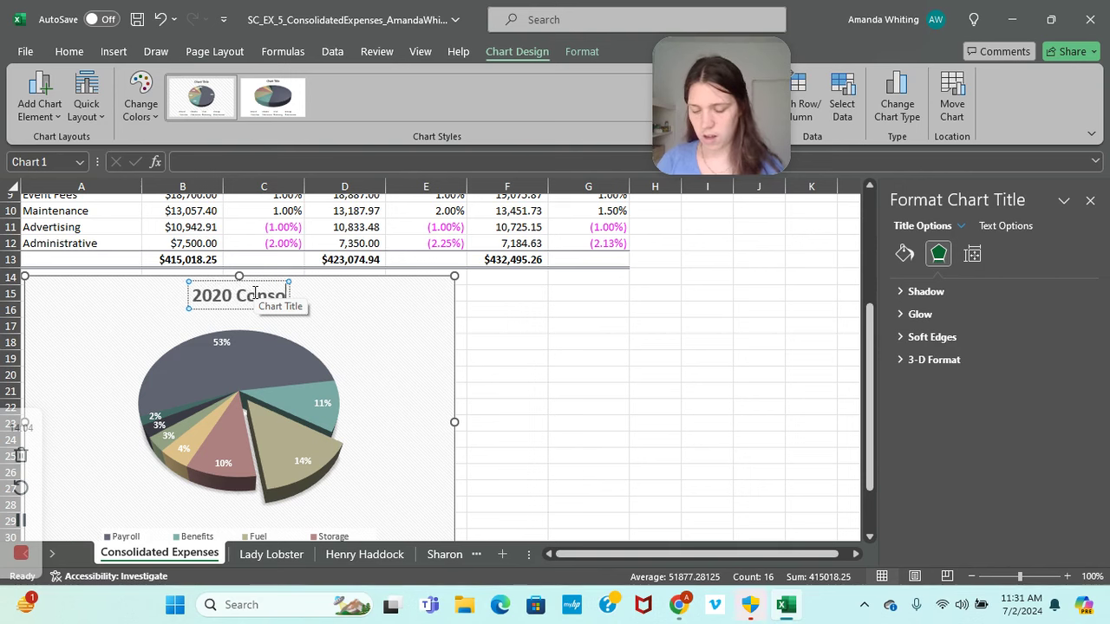
{"action": "type", "text": "lidated Expenses"}
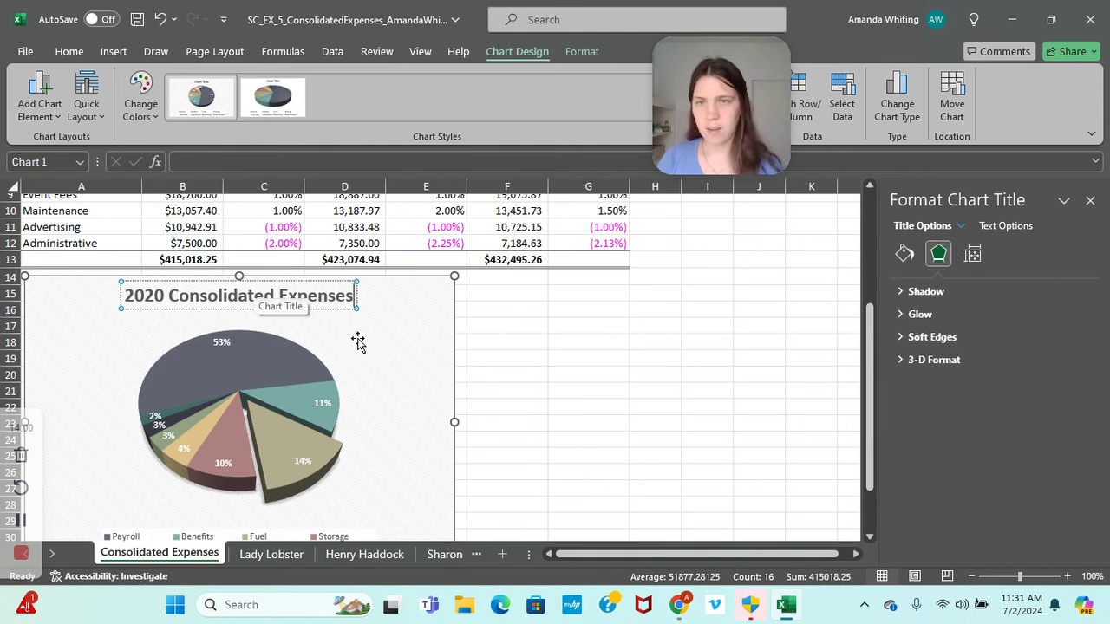
{"action": "left_click", "coordinate": [425, 347]}
Add the category name to the pie chart's data labels alongside the percentage.
{"action": "left_click", "coordinate": [478, 288]}
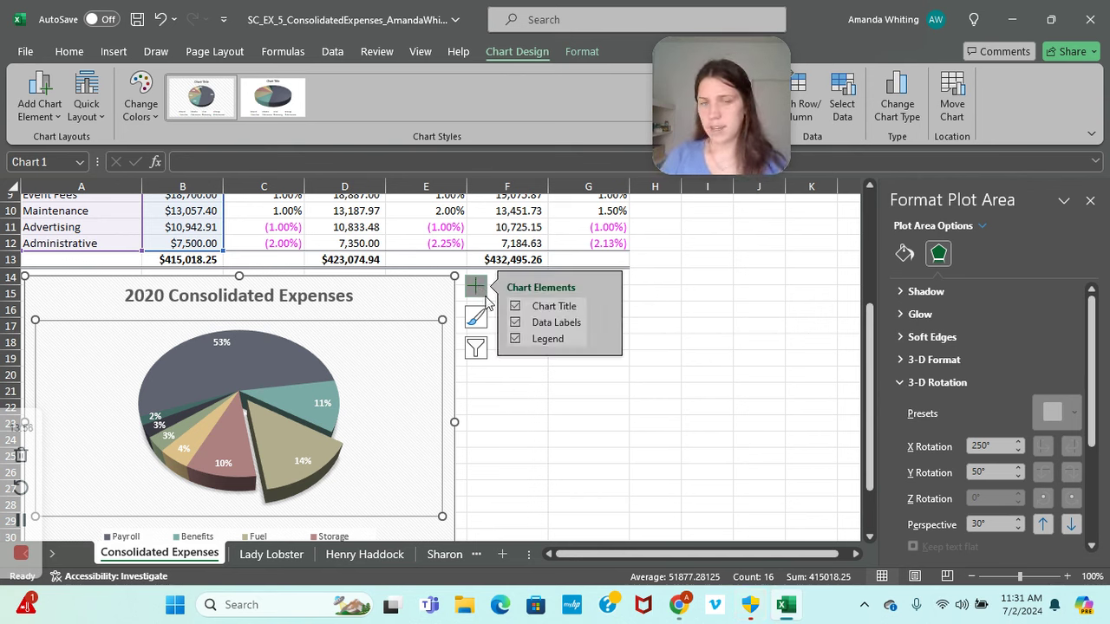
{"action": "mouse_move", "coordinate": [604, 325]}
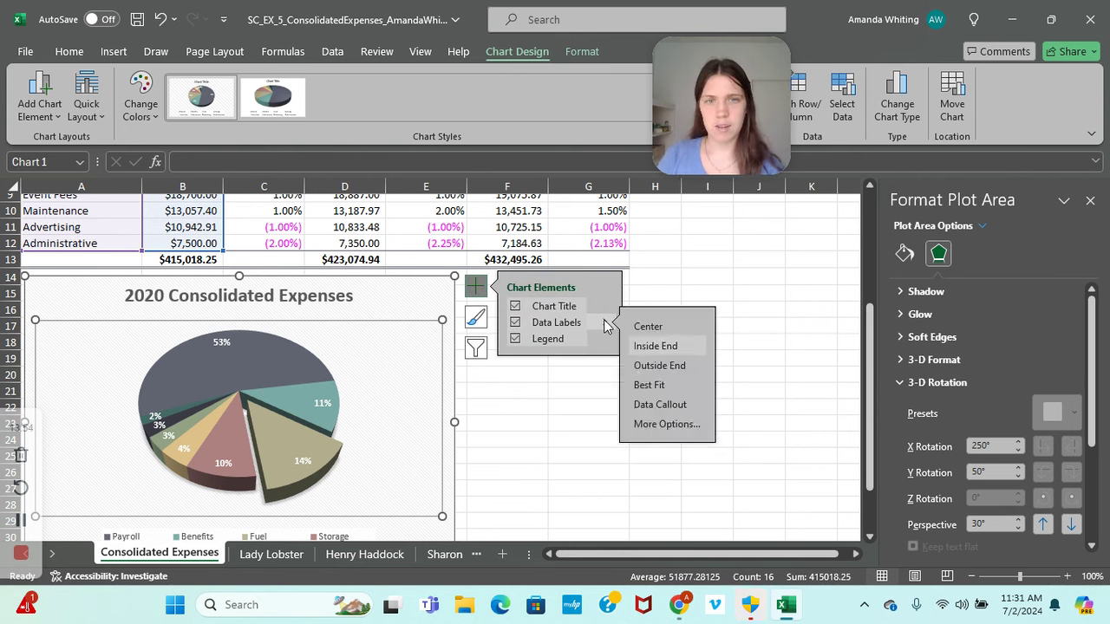
{"action": "left_click", "coordinate": [666, 425]}
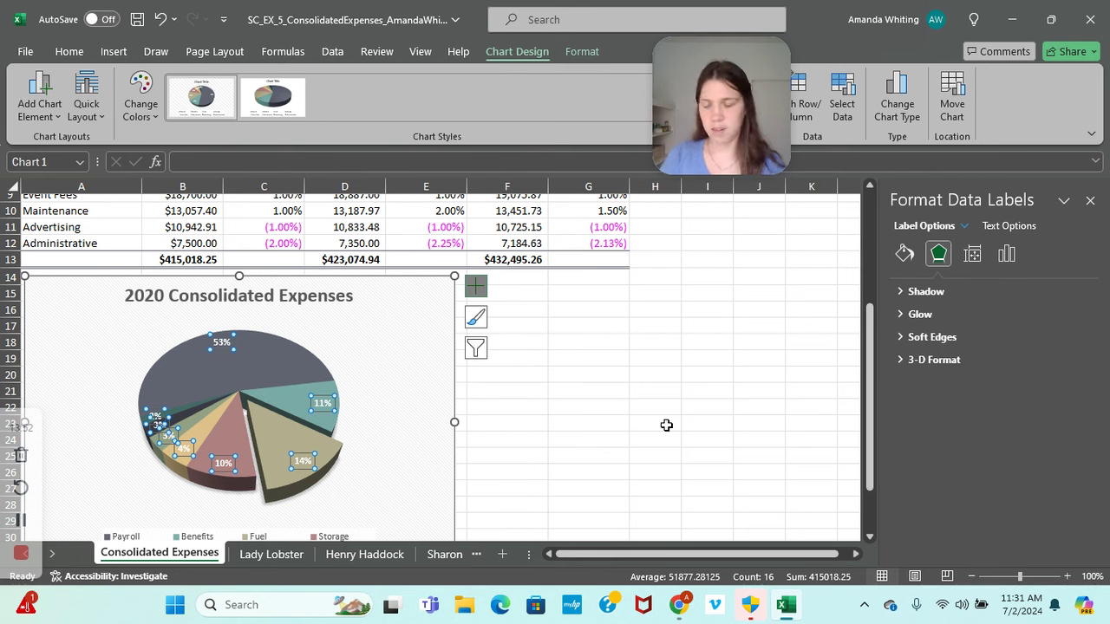
{"action": "left_click", "coordinate": [1005, 256]}
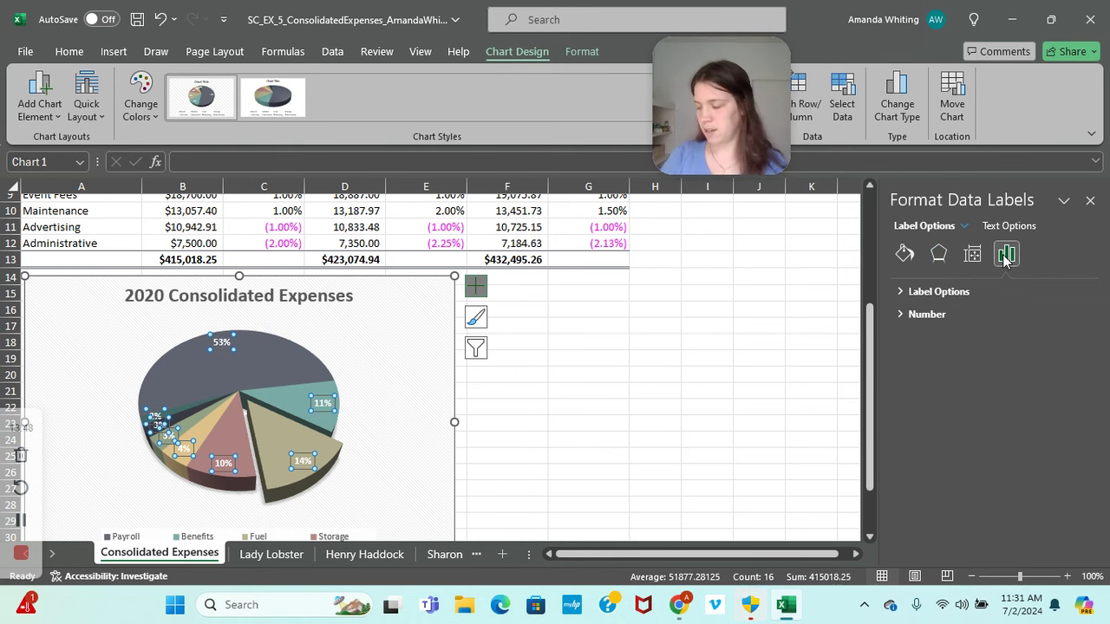
{"action": "left_click", "coordinate": [900, 295]}
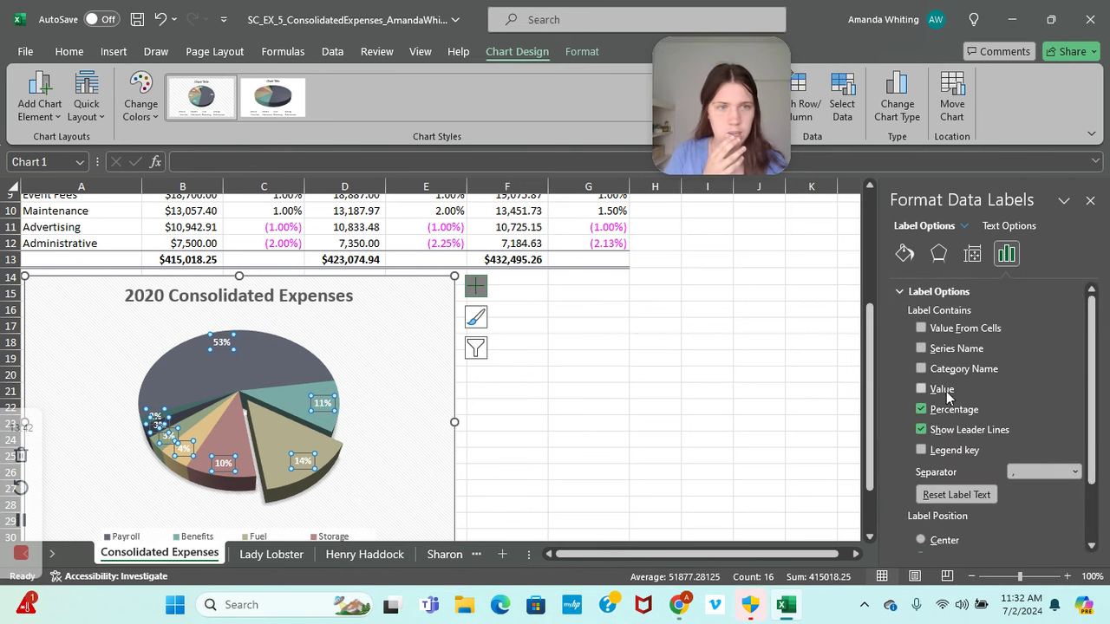
{"action": "left_click", "coordinate": [923, 371]}
Format the data label numbers as Percentage with 1 decimal place.
{"action": "scroll", "coordinate": [954, 355], "scroll_direction": "down", "scroll_amount": 2}
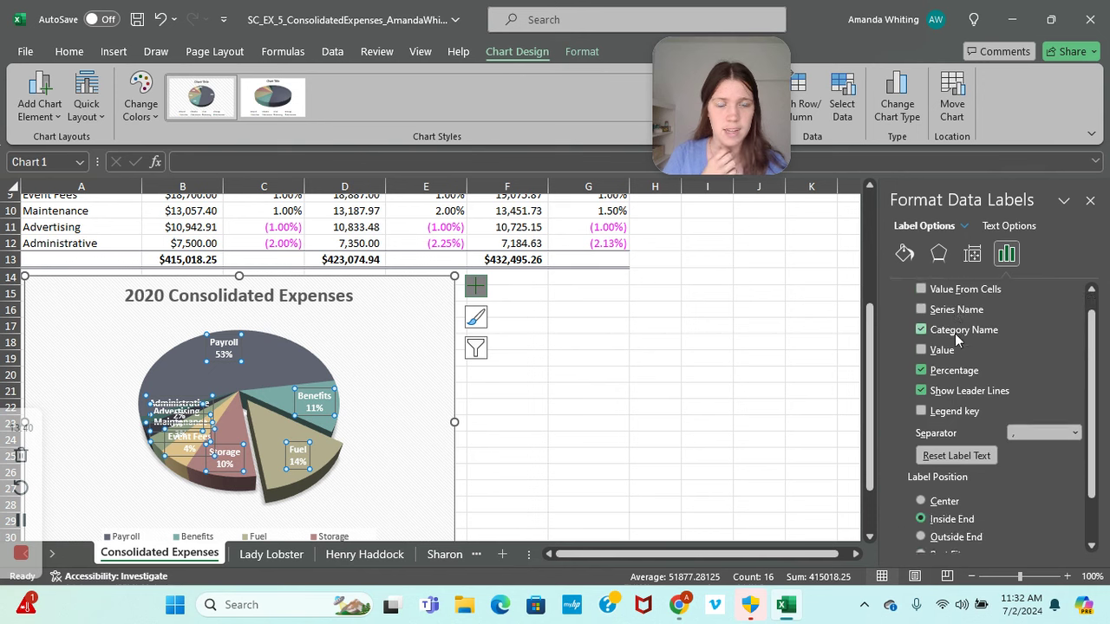
{"action": "left_click", "coordinate": [932, 544]}
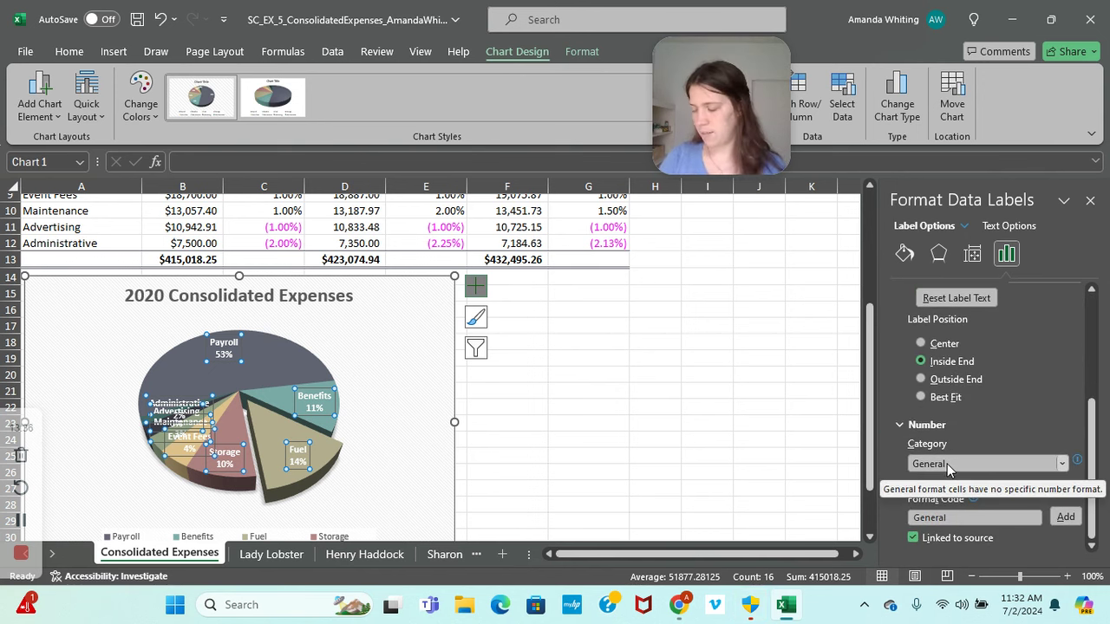
{"action": "left_click", "coordinate": [948, 466]}
{"action": "left_click", "coordinate": [935, 369]}
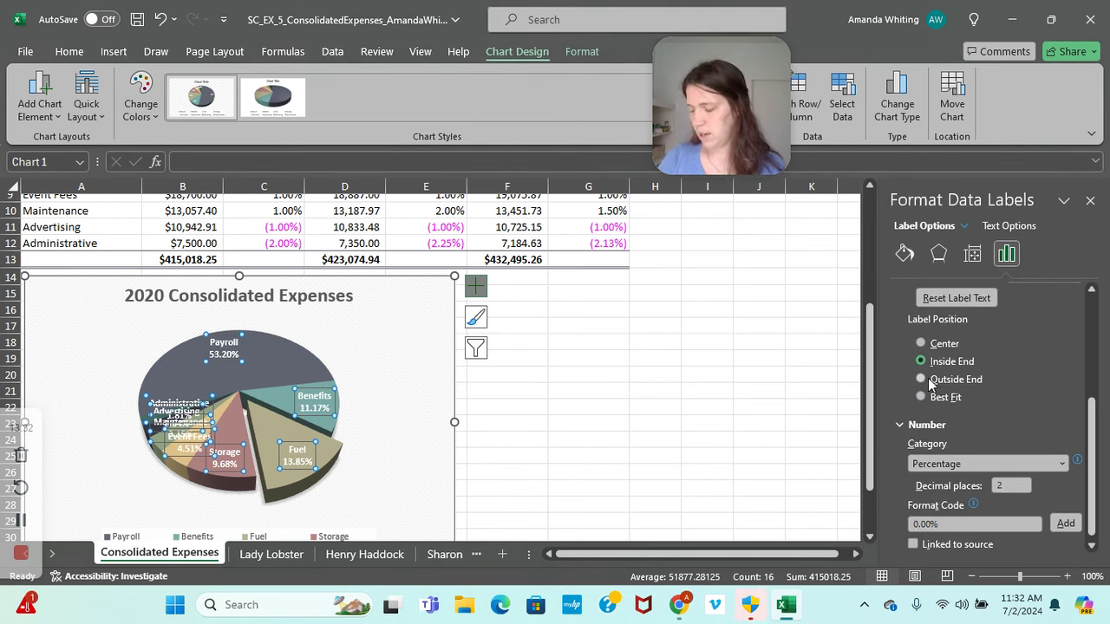
{"action": "double_click", "coordinate": [996, 486]}
{"action": "type", "text": "1"}
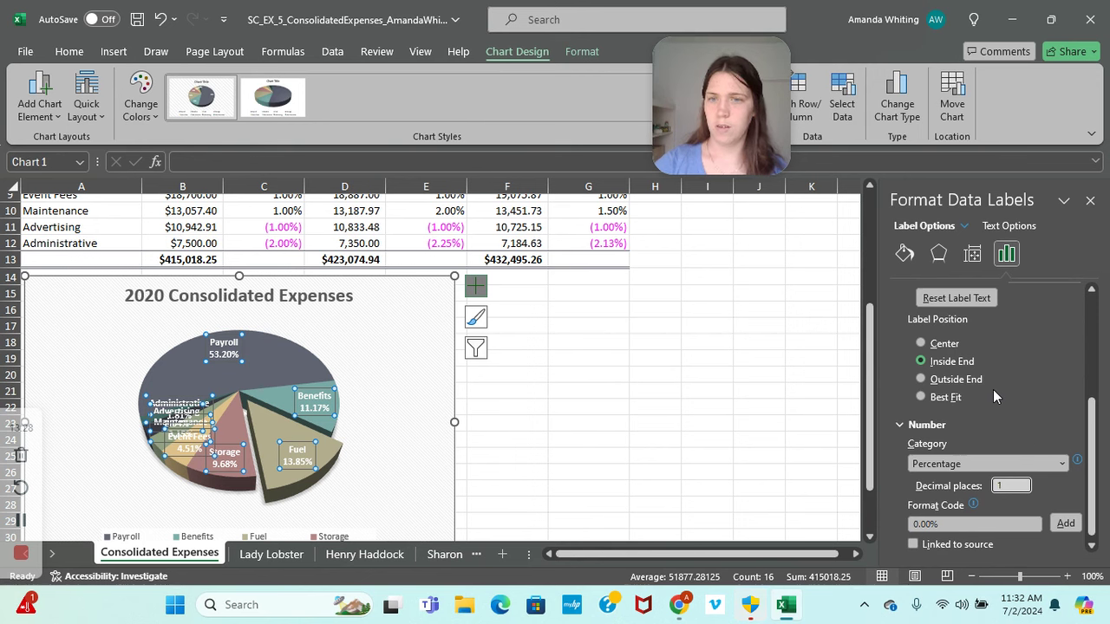
Position the pie chart's data labels at the Outside End of the slices.
{"action": "left_click", "coordinate": [476, 289]}
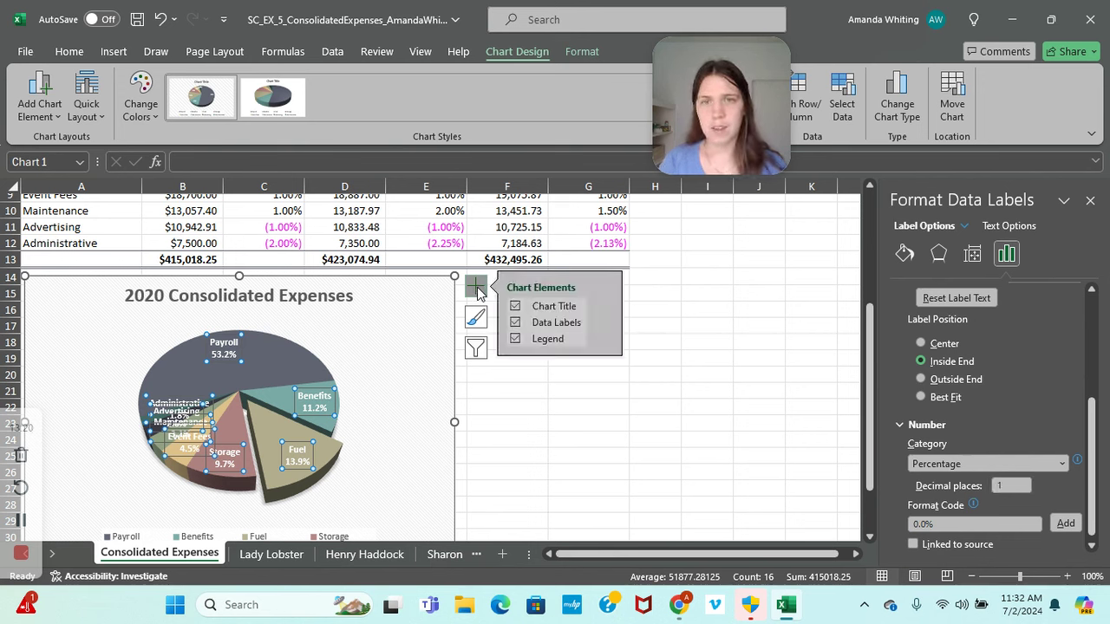
{"action": "left_click", "coordinate": [605, 322]}
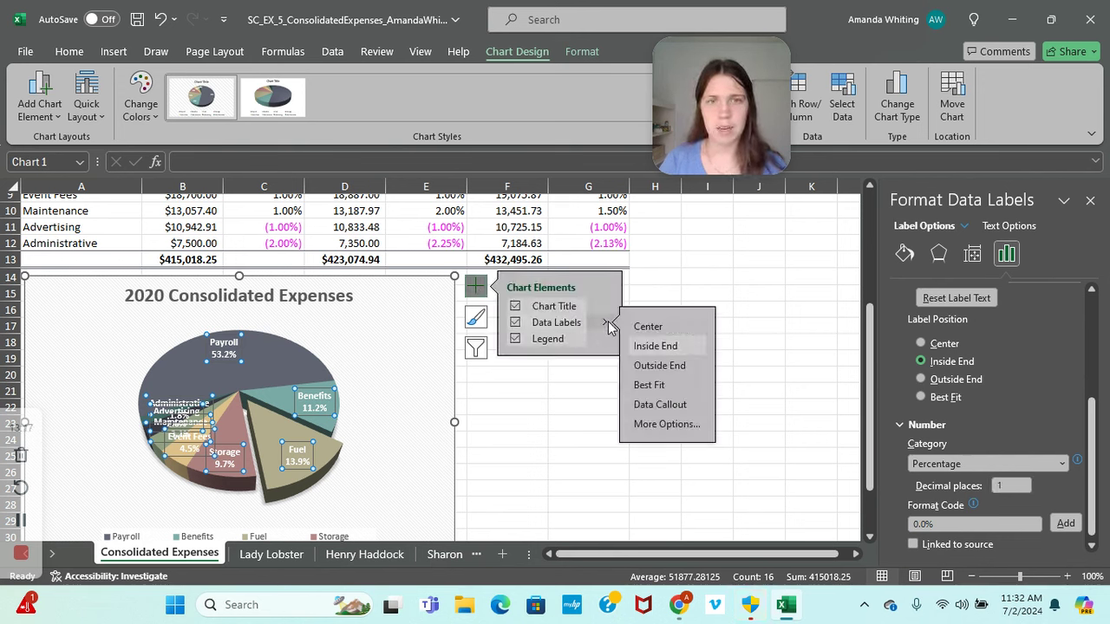
{"action": "left_click", "coordinate": [656, 367]}
{"action": "scroll", "coordinate": [1031, 442], "scroll_direction": "down", "scroll_amount": 3}
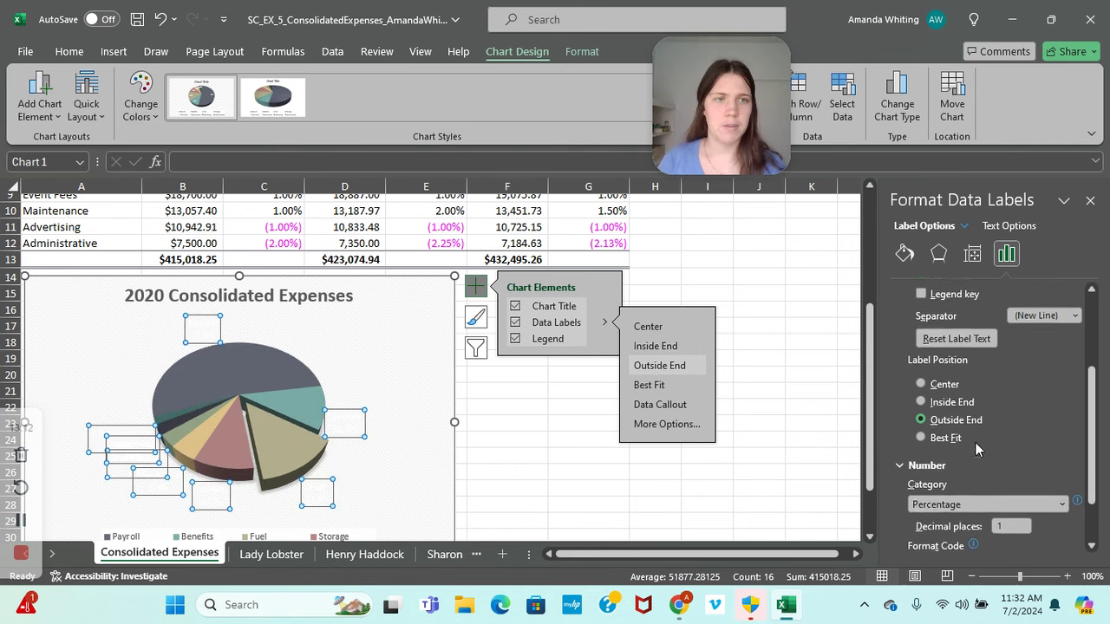
Change the font color of the pie chart's data labels to black.
{"action": "left_click", "coordinate": [71, 52]}
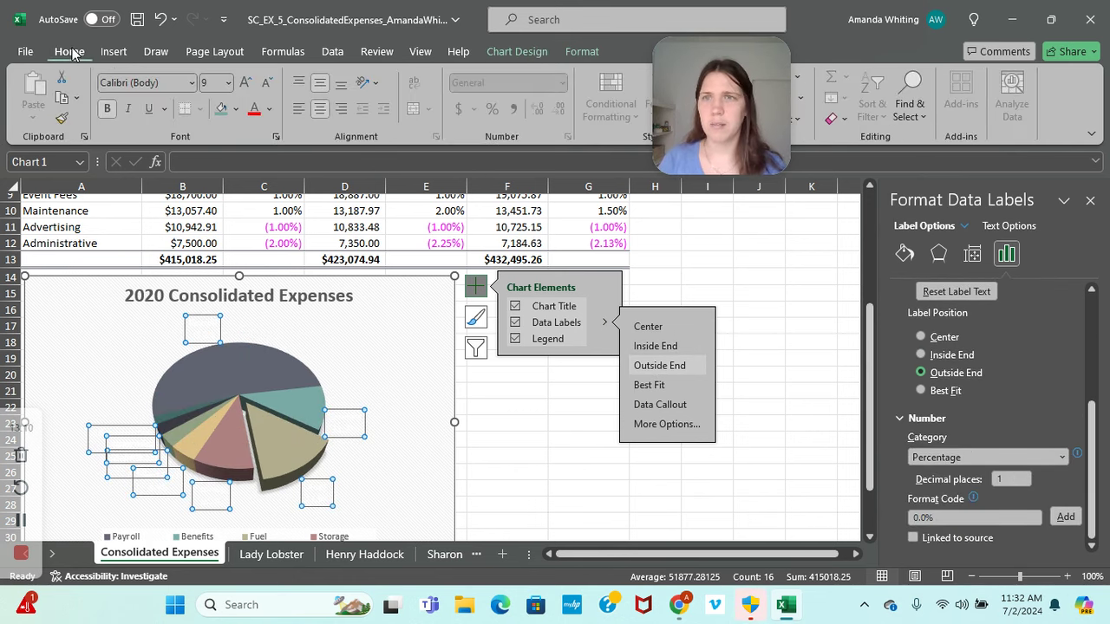
{"action": "left_click", "coordinate": [269, 108]}
{"action": "left_click", "coordinate": [261, 132]}
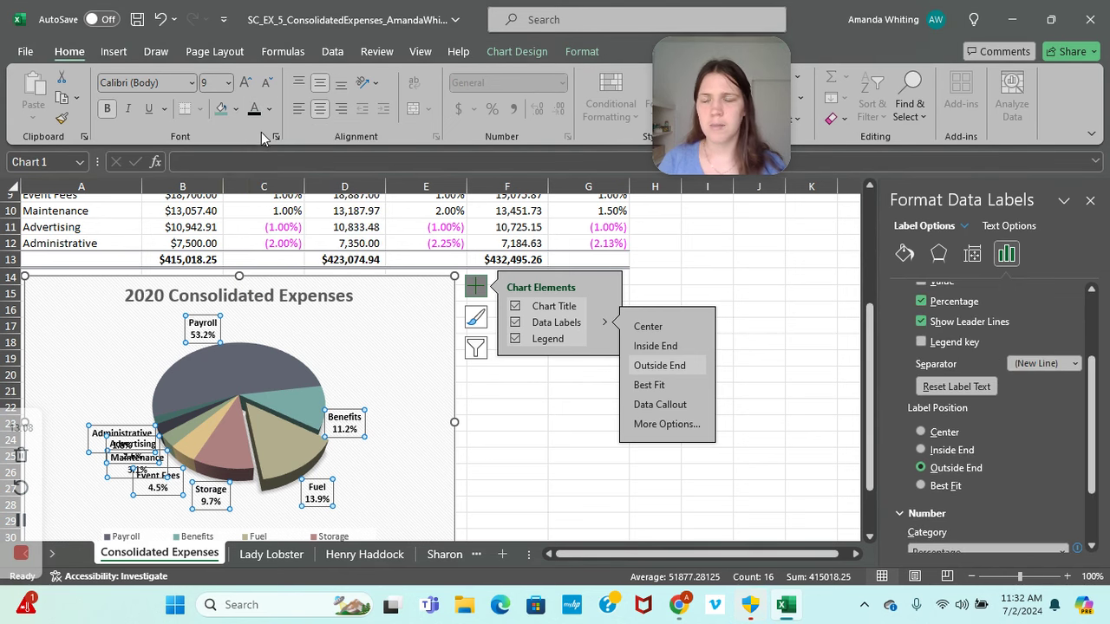
Move the individual data labels outward from the pie so they no longer overlap and leader lines connect them to their slices.
{"action": "left_click_drag", "start_coordinate": [345, 422], "coordinate": [391, 414]}
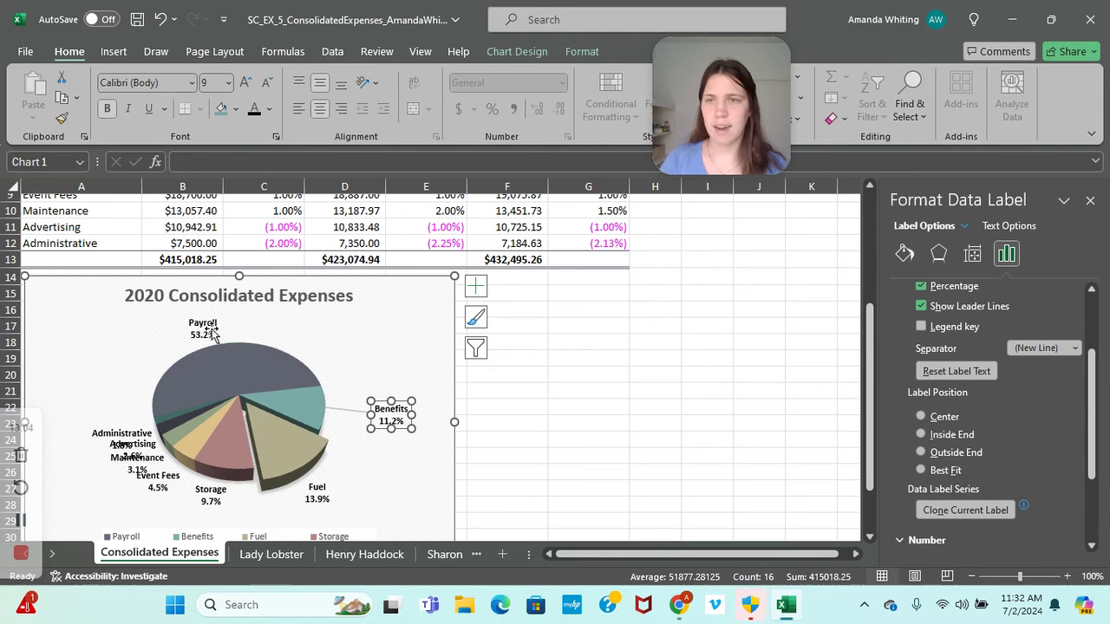
{"action": "left_click_drag", "start_coordinate": [214, 332], "coordinate": [154, 325]}
{"action": "left_click_drag", "start_coordinate": [131, 433], "coordinate": [244, 524]}
{"action": "left_click_drag", "start_coordinate": [319, 493], "coordinate": [371, 496]}
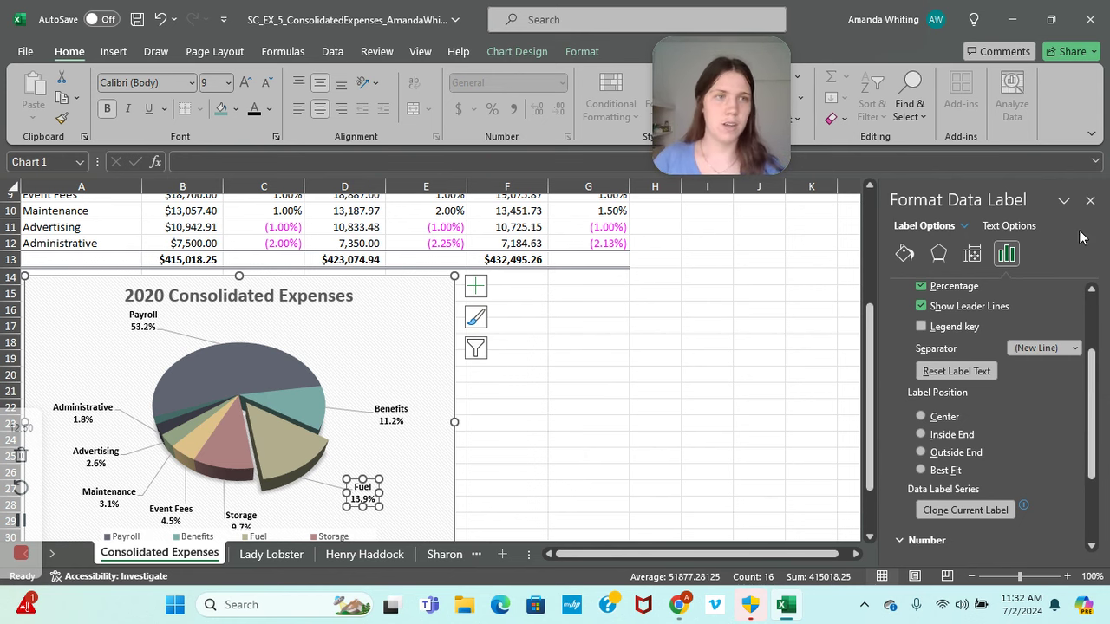
Close the data label formatting options and group all four worksheets, starting from Consolidated Expenses.
{"action": "left_click", "coordinate": [1092, 201]}
{"action": "left_click", "coordinate": [810, 344]}
{"action": "scroll", "coordinate": [726, 392], "scroll_direction": "up", "scroll_amount": 3}
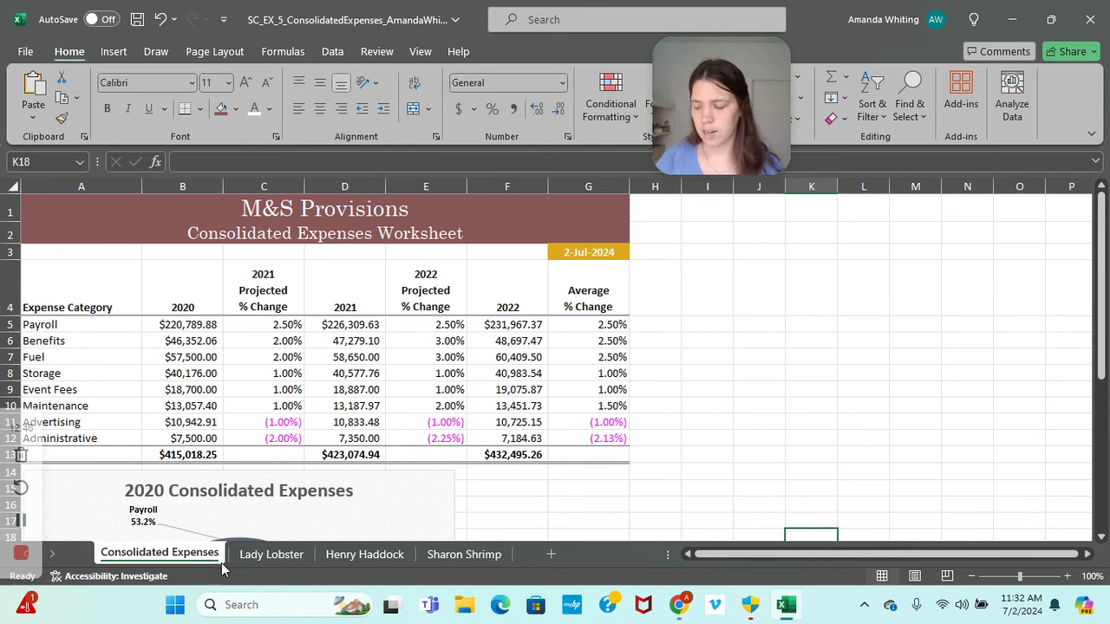
{"action": "left_click", "coordinate": [438, 555], "text": "shift"}
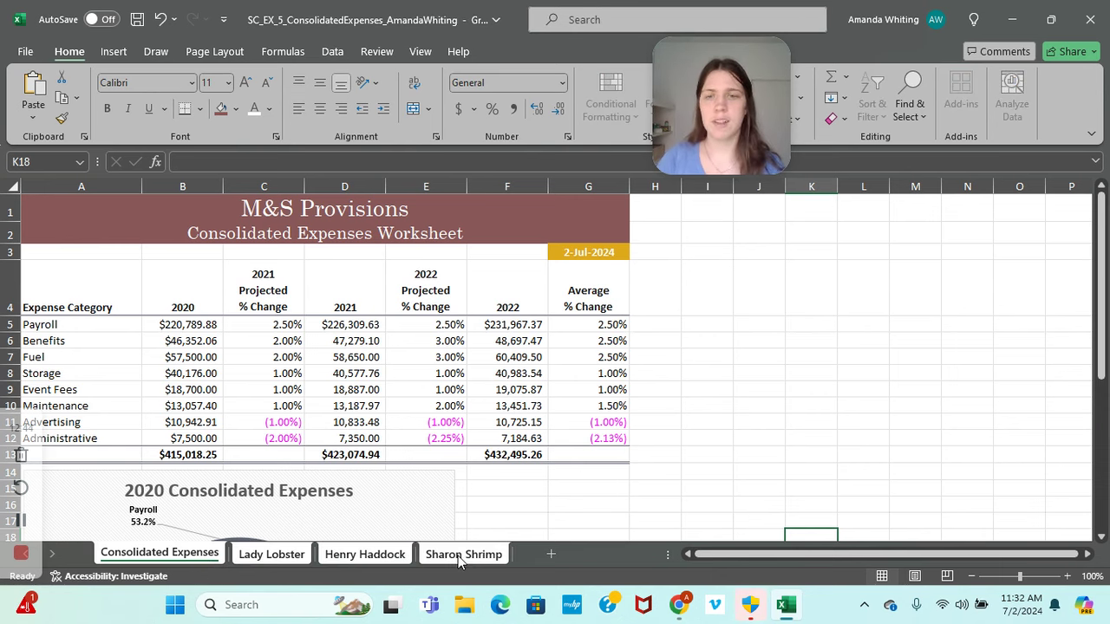
Set the page orientation of the grouped worksheets to Landscape in the Page Setup for printing.
{"action": "left_click", "coordinate": [21, 52]}
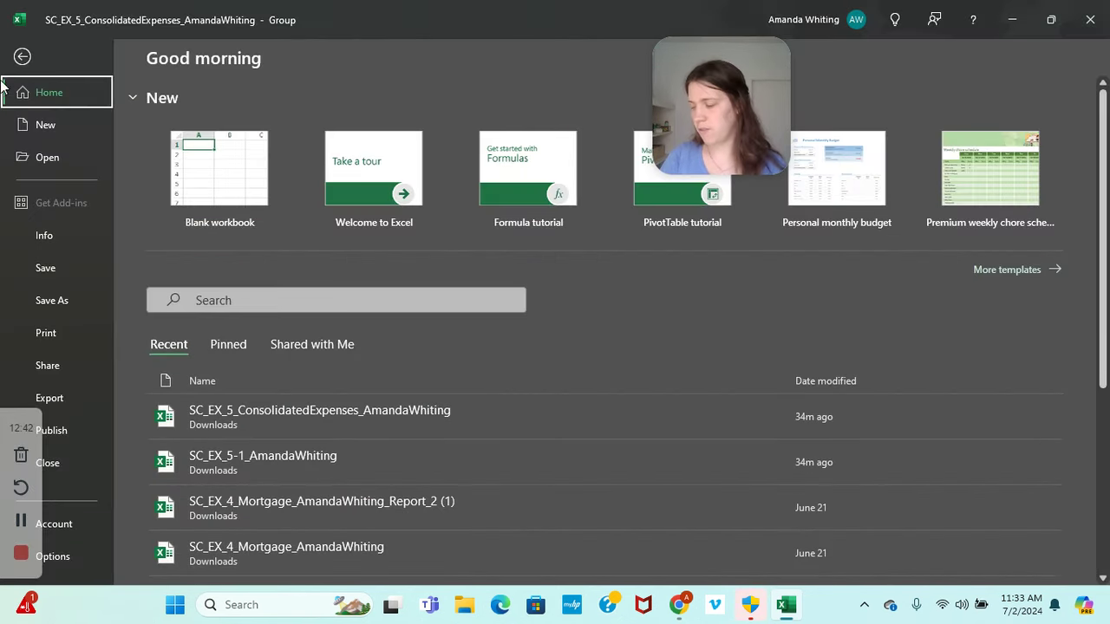
{"action": "left_click", "coordinate": [47, 335]}
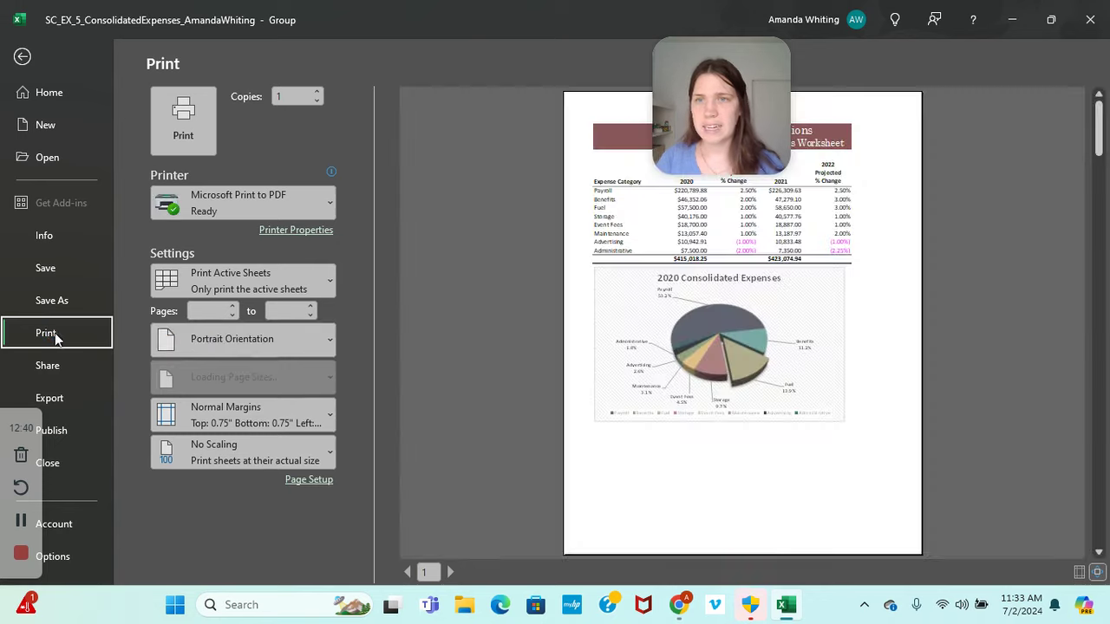
{"action": "left_click", "coordinate": [309, 517]}
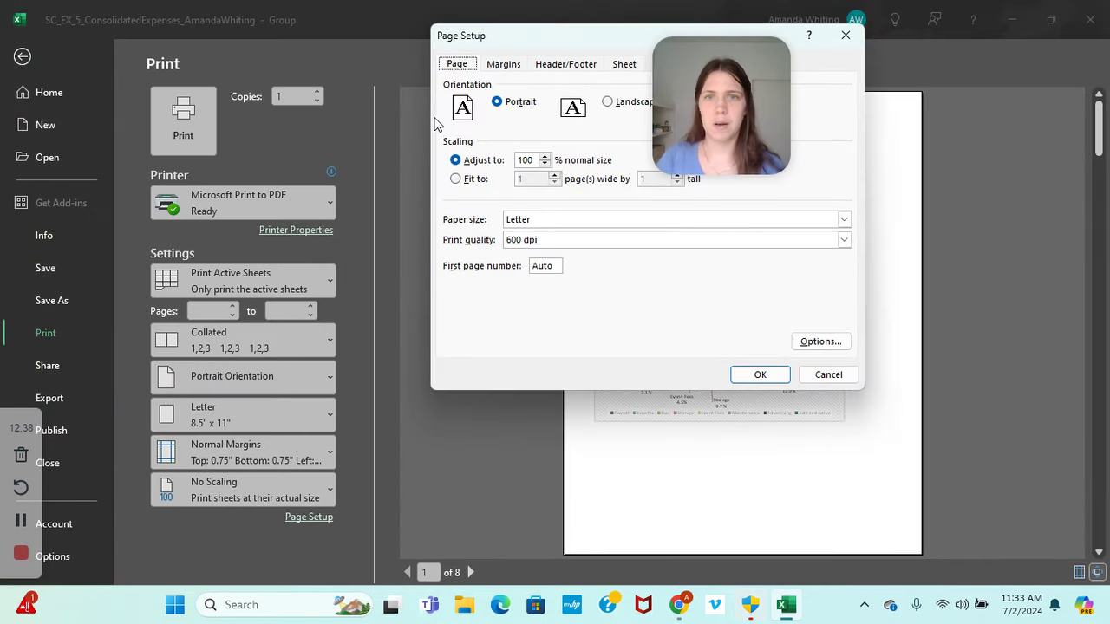
{"action": "left_click_drag", "start_coordinate": [738, 93], "coordinate": [1064, 98]}
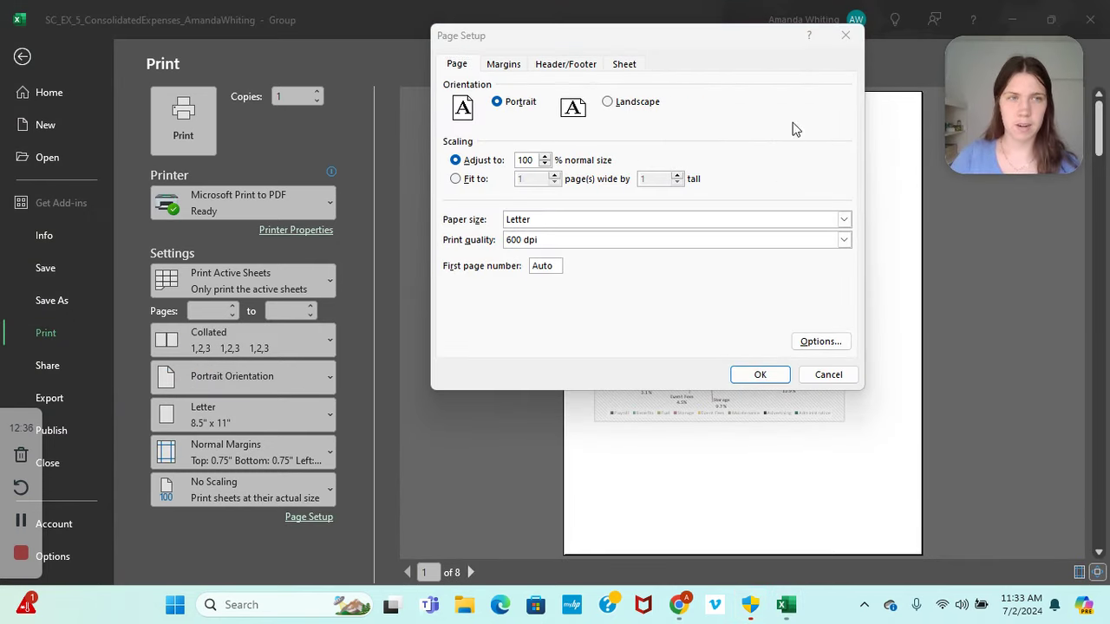
{"action": "left_click", "coordinate": [607, 101]}
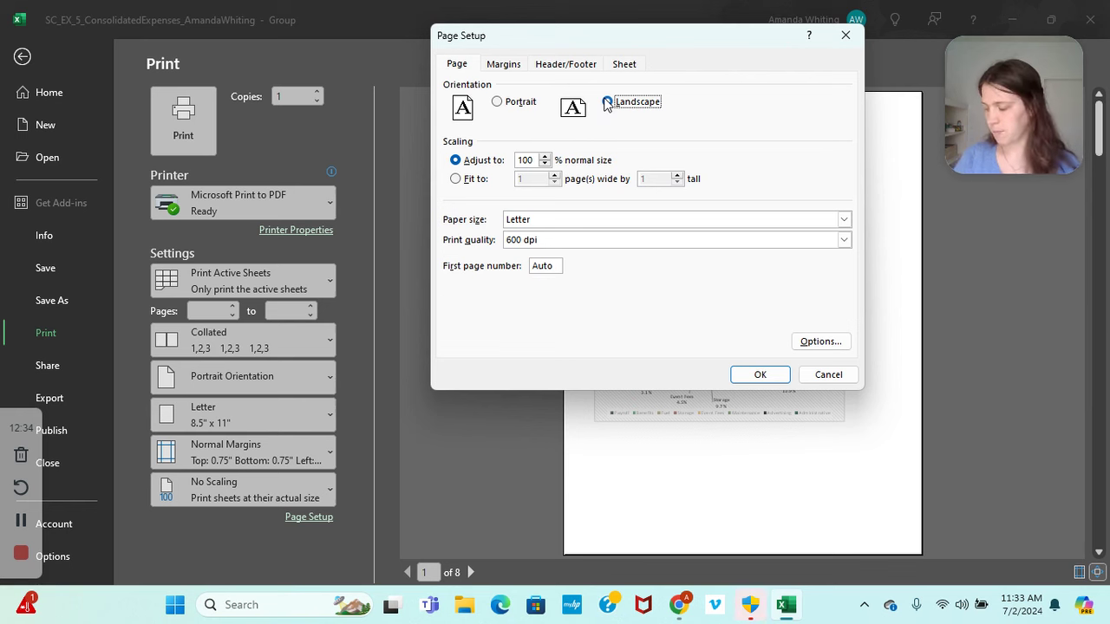
Set the left and right margins to 0.5 and center the printout on the page horizontally and vertically.
{"action": "left_click", "coordinate": [505, 66]}
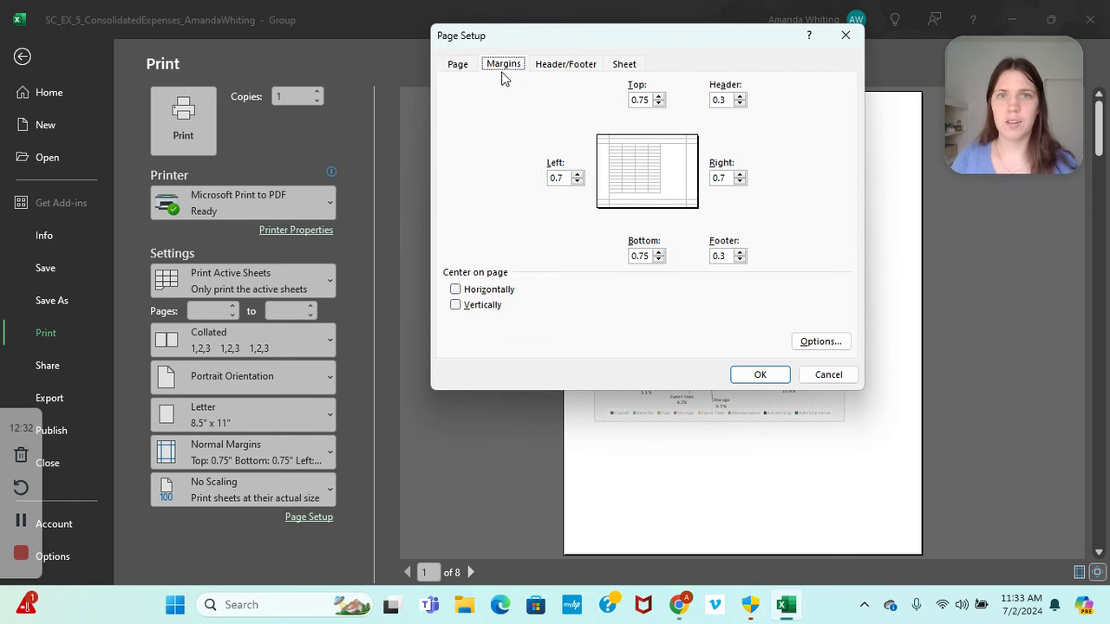
{"action": "left_click", "coordinate": [577, 181]}
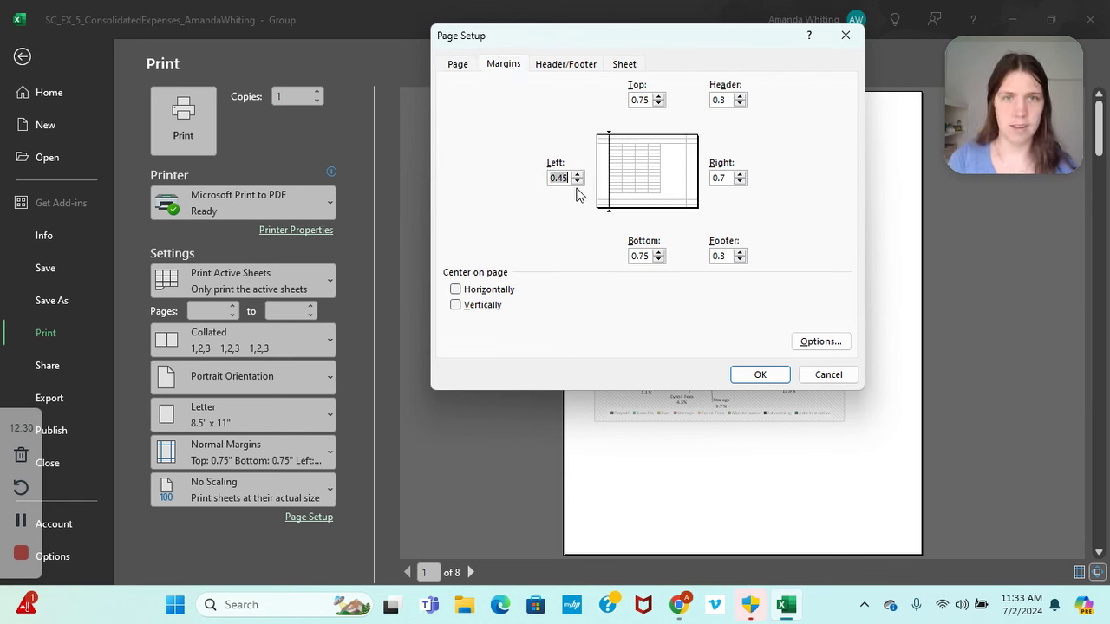
{"action": "type", "text": ".5"}
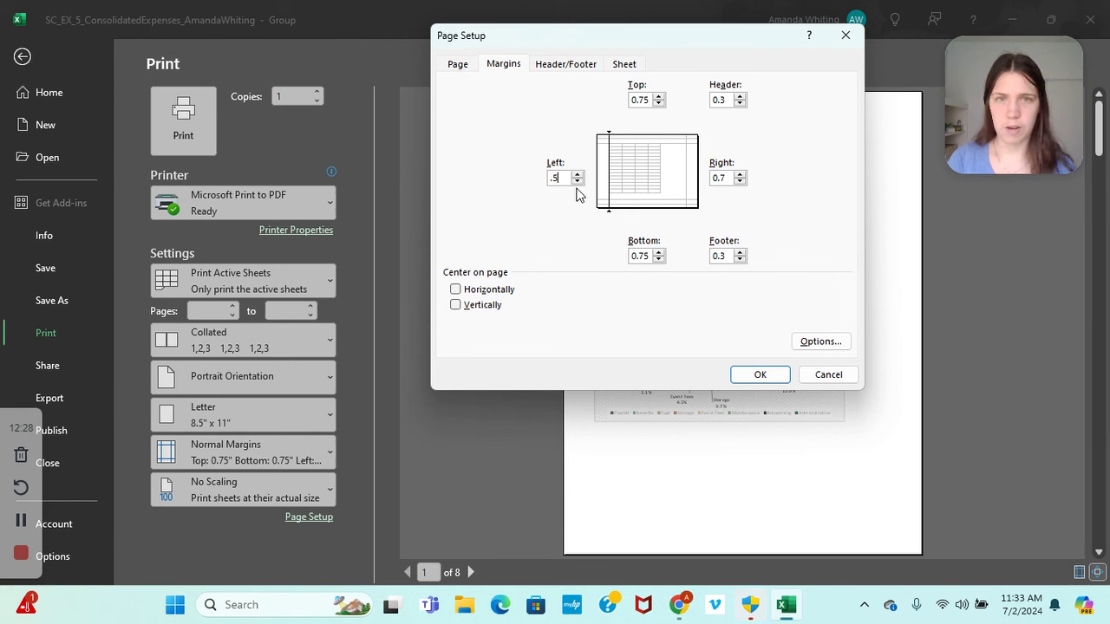
{"action": "left_click", "coordinate": [726, 180]}
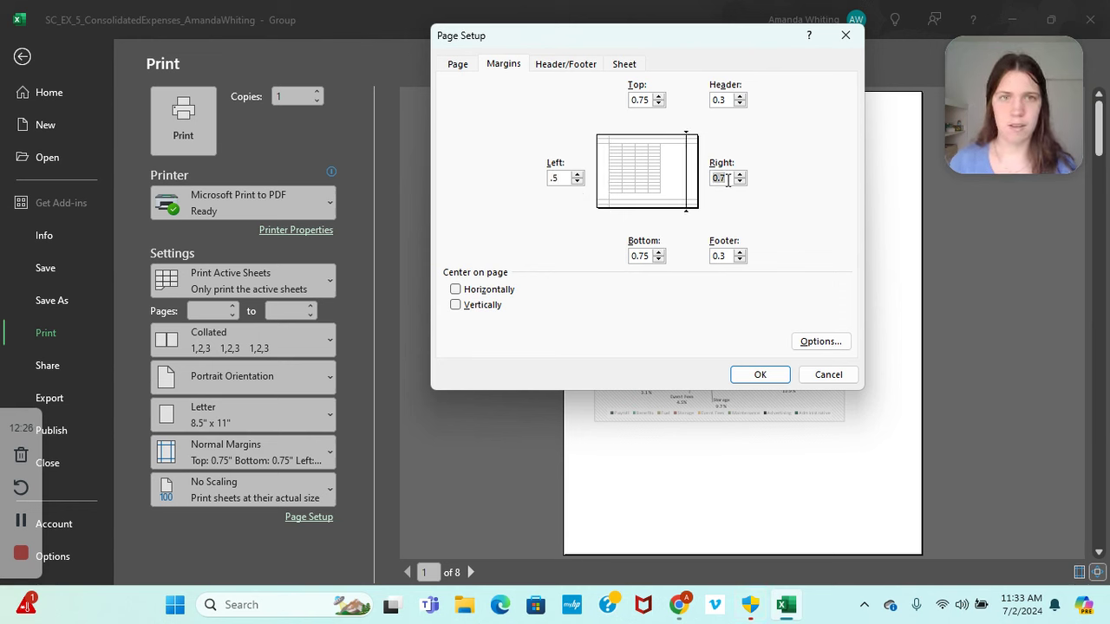
{"action": "type", "text": ".5"}
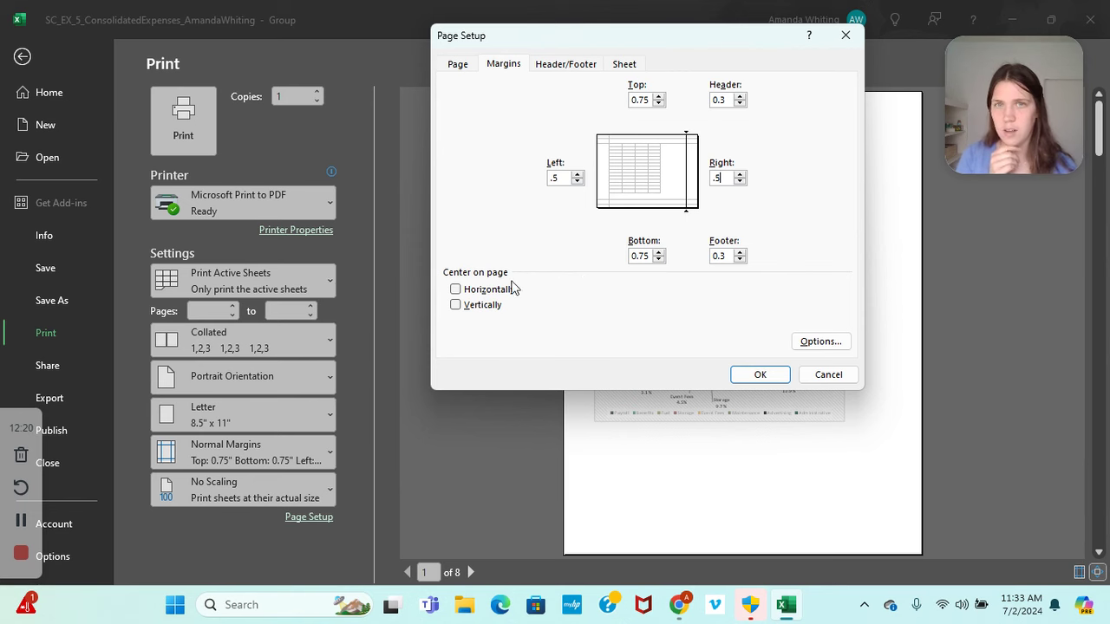
{"action": "left_click", "coordinate": [456, 290]}
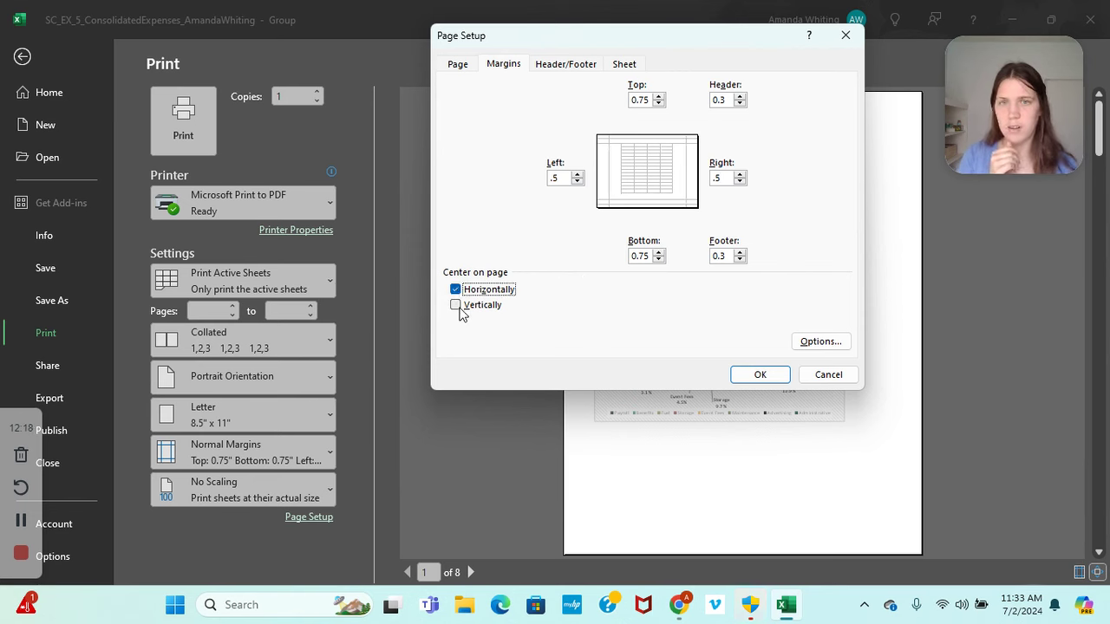
{"action": "left_click", "coordinate": [455, 306]}
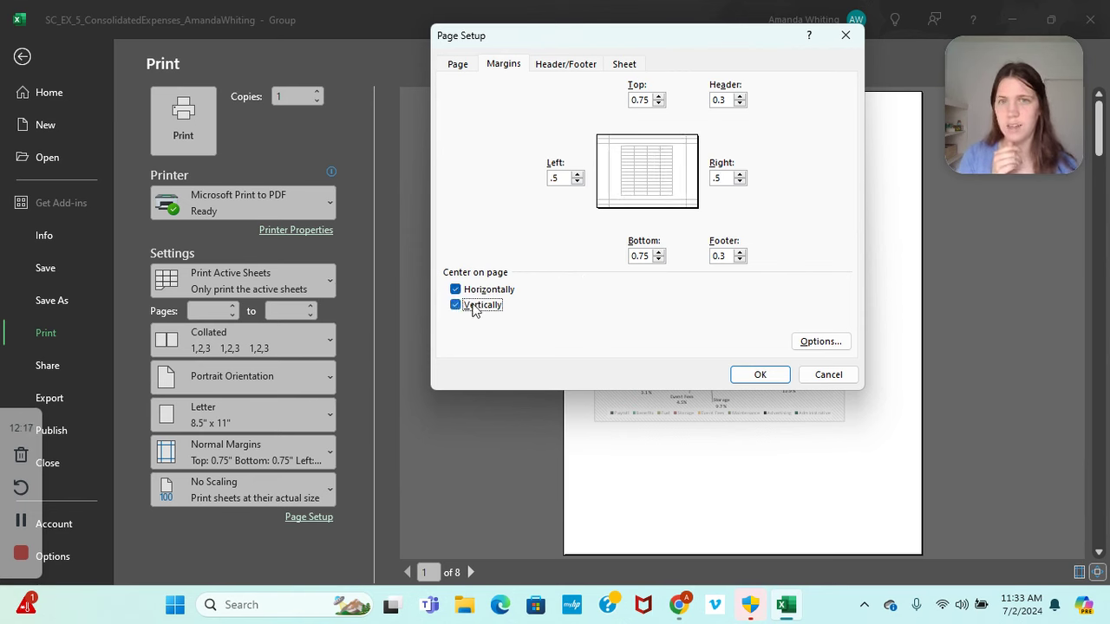
Add a custom header with the date at left, the sheet name centered and the author's full name at right, and apply the page setup.
{"action": "left_click", "coordinate": [559, 67]}
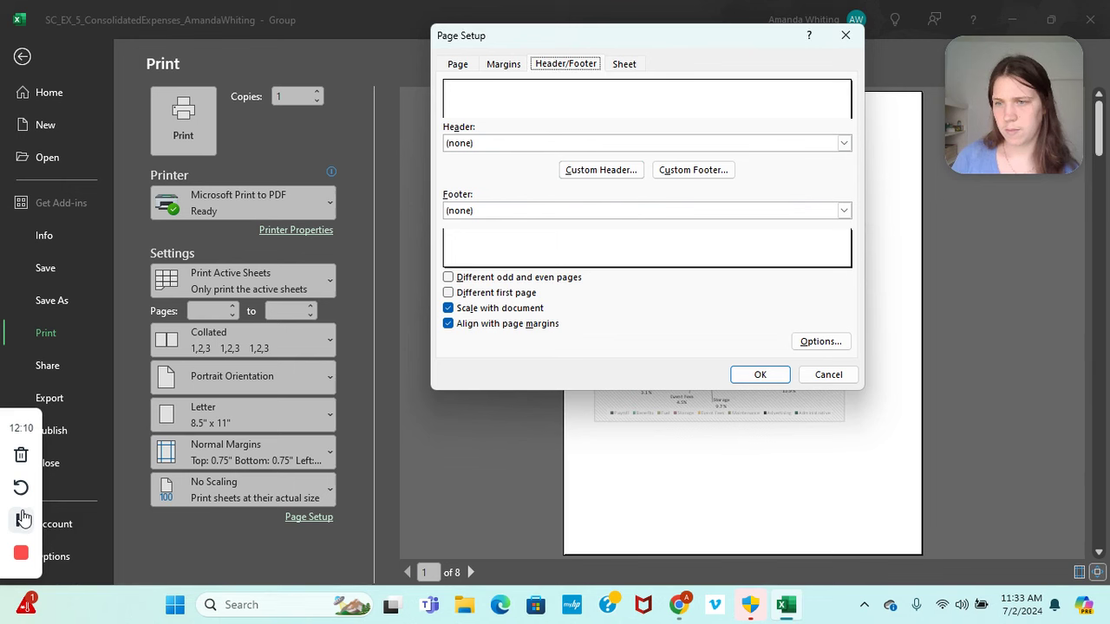
{"action": "left_click", "coordinate": [21, 521]}
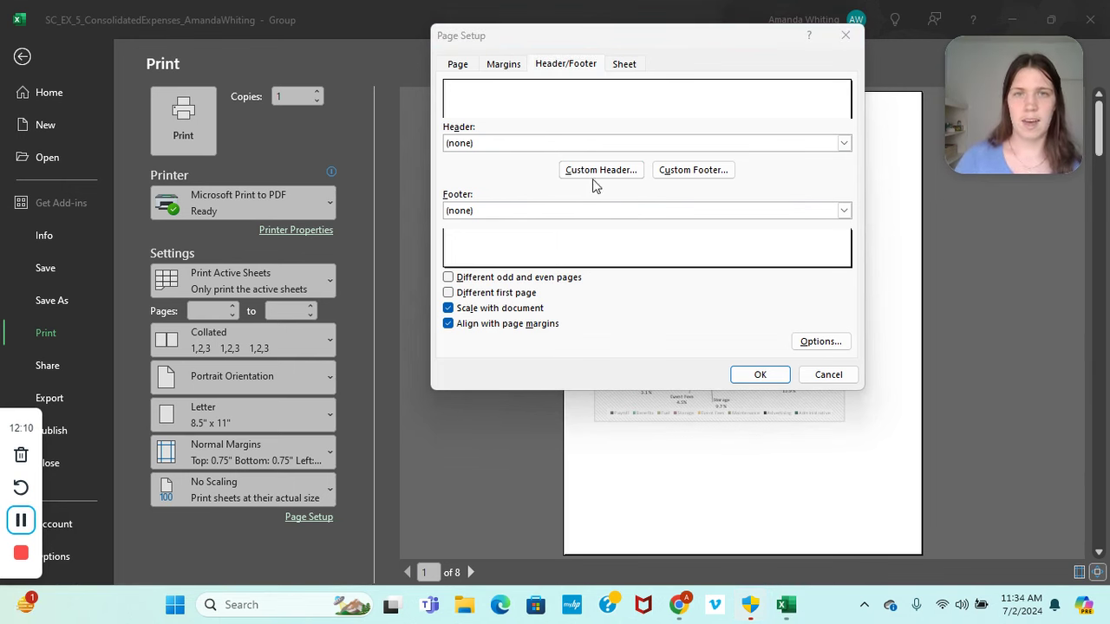
{"action": "left_click", "coordinate": [598, 174]}
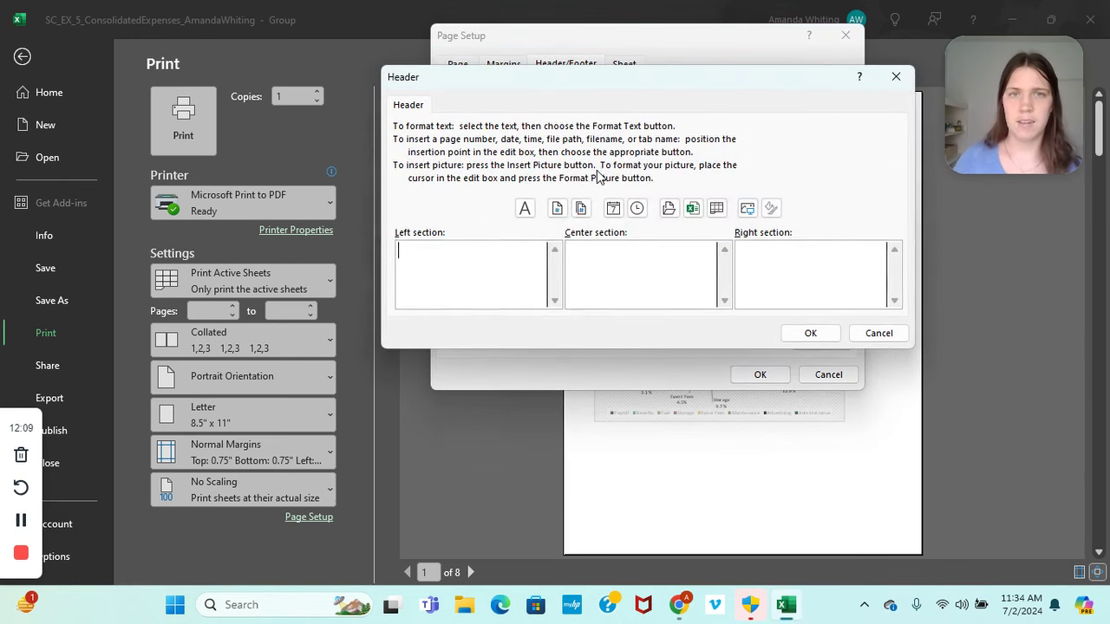
{"action": "left_click", "coordinate": [613, 208]}
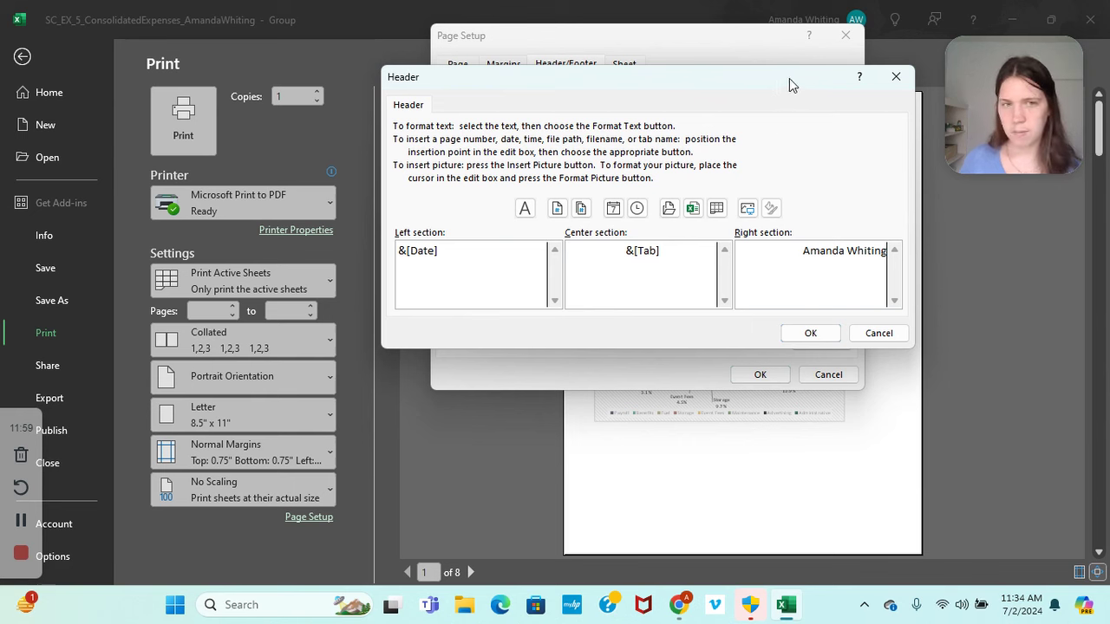
{"action": "left_click", "coordinate": [19, 521]}
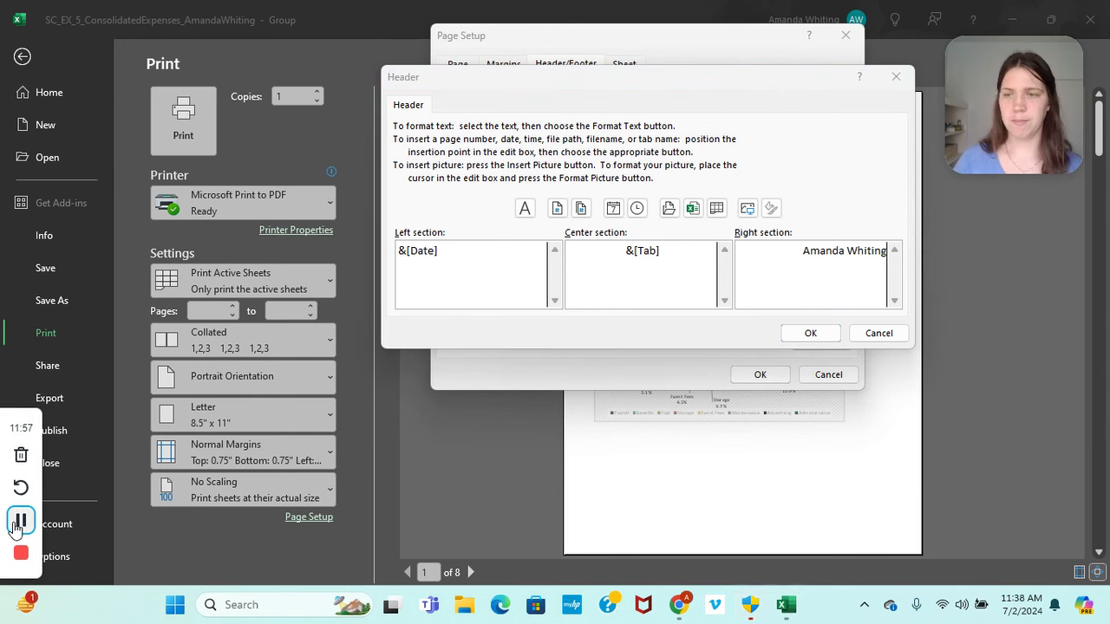
{"action": "left_click", "coordinate": [808, 333]}
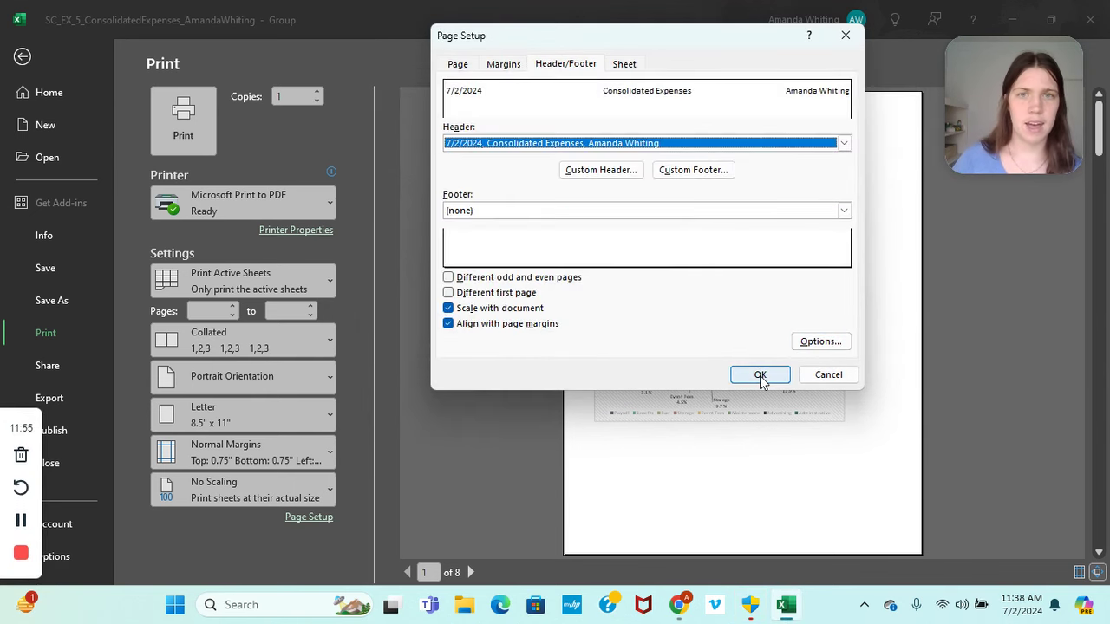
{"action": "left_click", "coordinate": [756, 374]}
{"action": "left_click", "coordinate": [23, 56]}
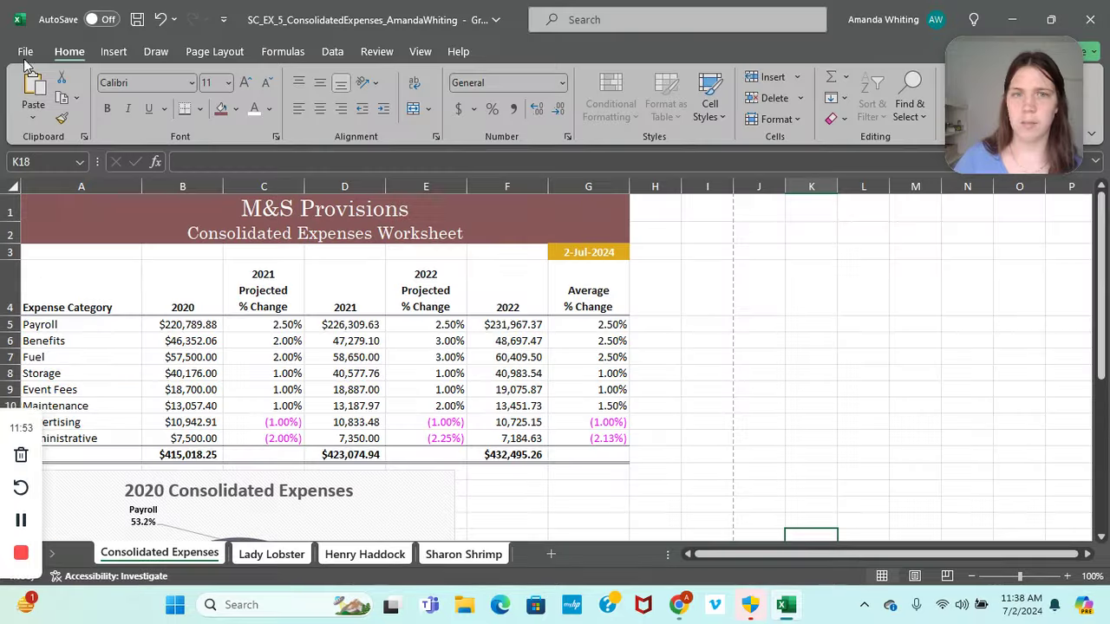
{"action": "left_click", "coordinate": [20, 519]}
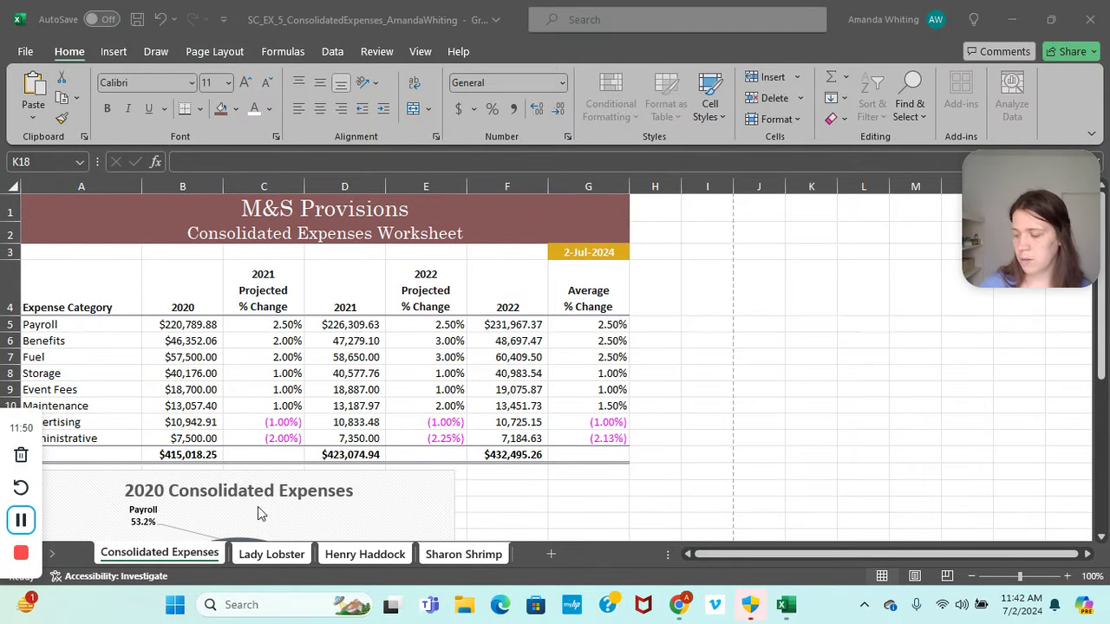
Ungroup the sheets and create a copy of the Lady Lobster worksheet in a new workbook.
{"action": "left_click", "coordinate": [274, 556]}
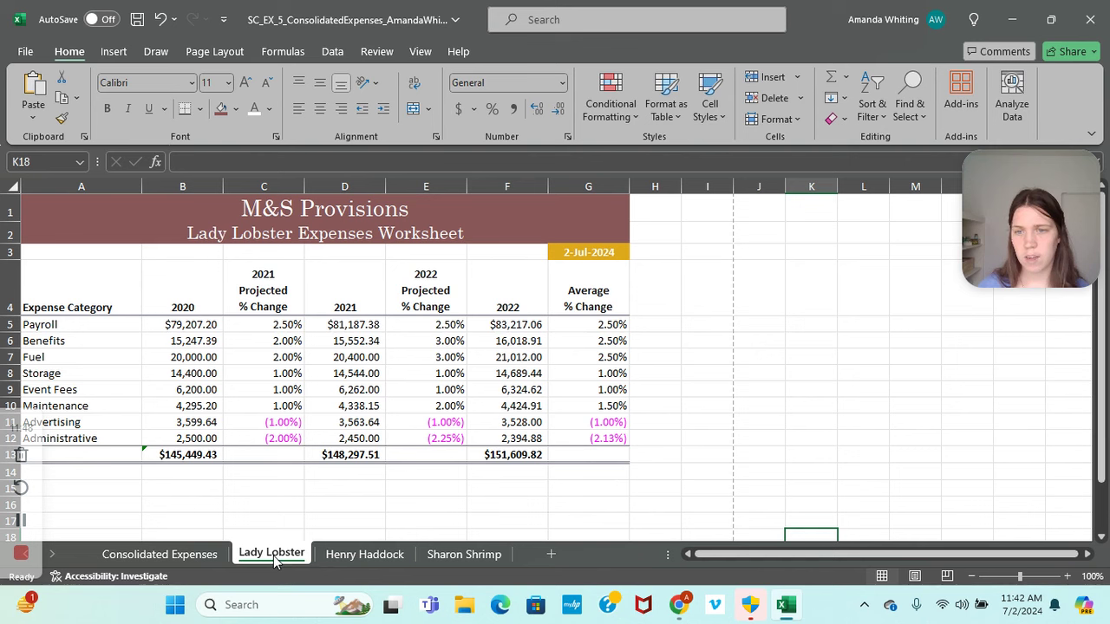
{"action": "right_click", "coordinate": [269, 559]}
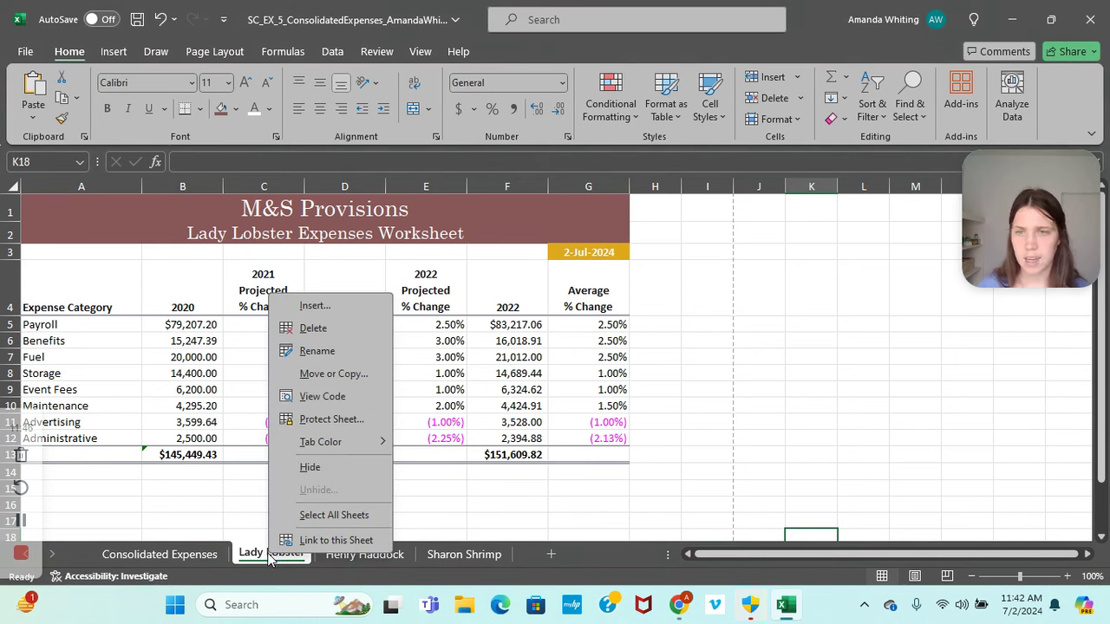
{"action": "left_click", "coordinate": [334, 374]}
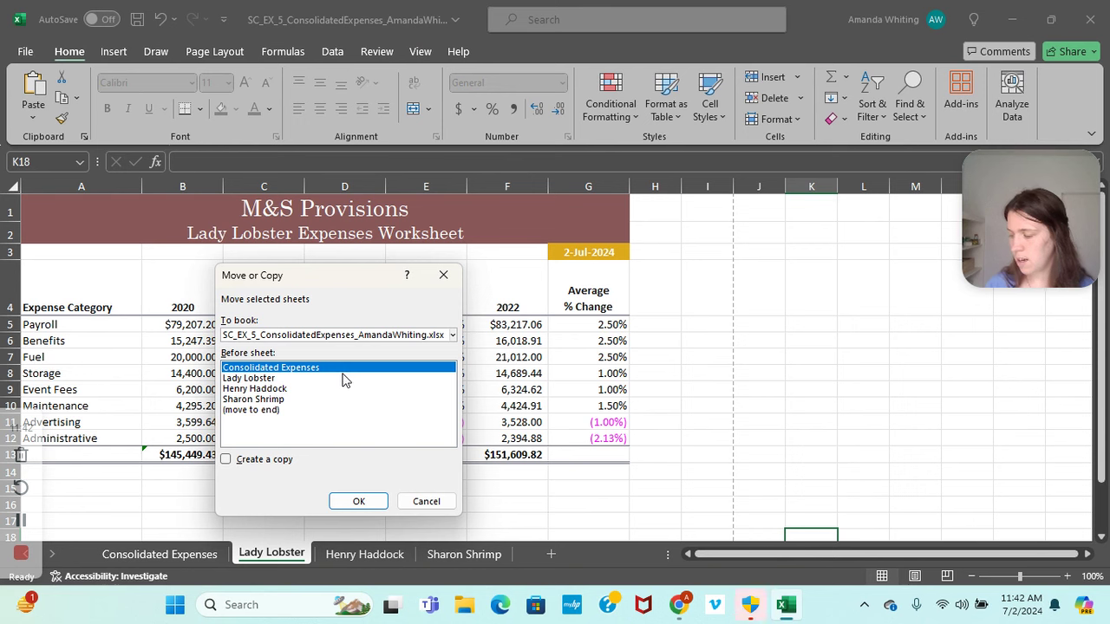
{"action": "left_click", "coordinate": [452, 336]}
{"action": "left_click", "coordinate": [316, 351]}
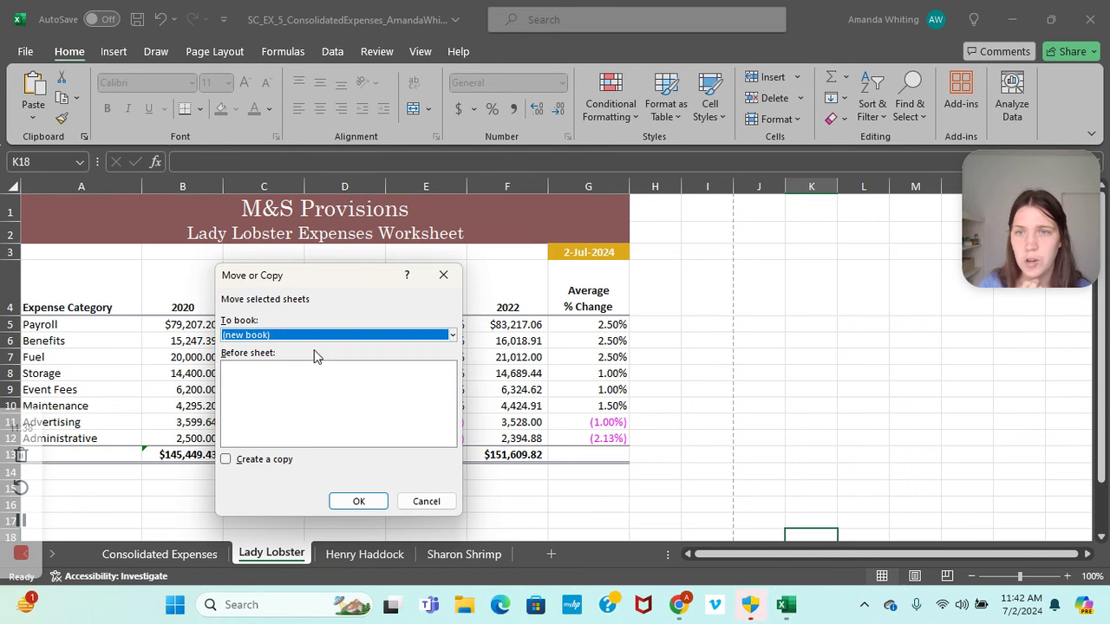
{"action": "left_click", "coordinate": [228, 459]}
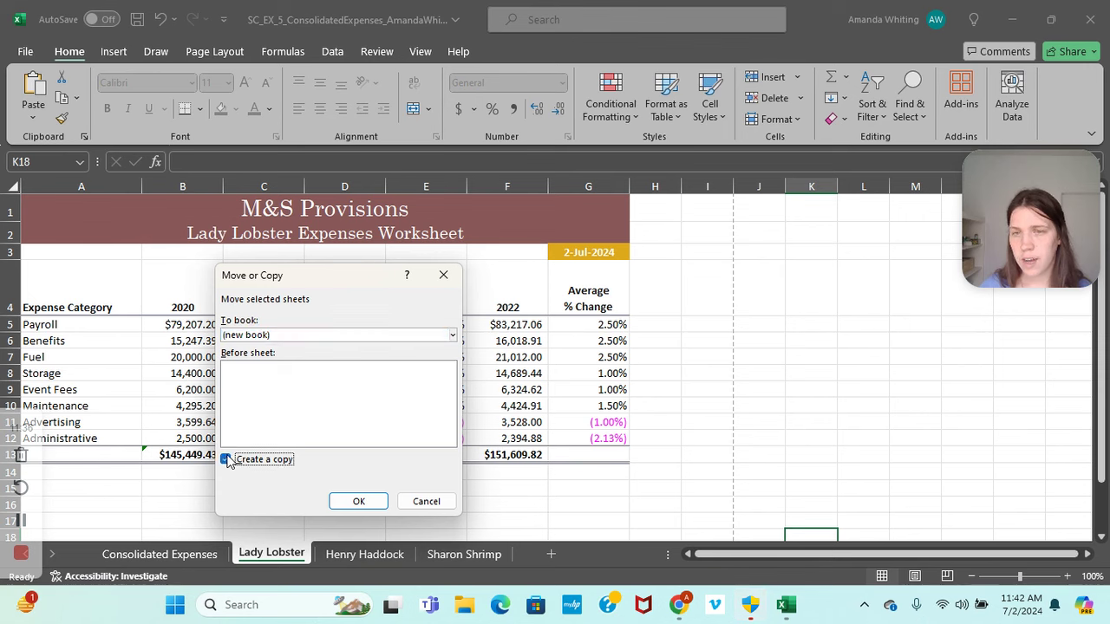
{"action": "left_click", "coordinate": [354, 501]}
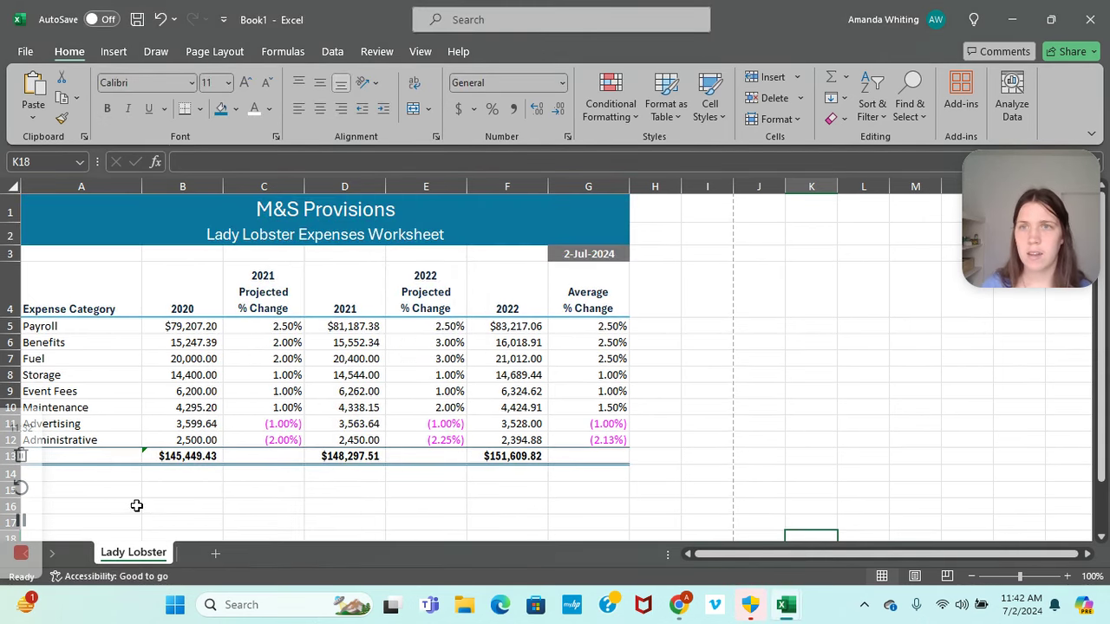
Save the new workbook as SC_EX_5_LadyLobster in the personal OneDrive folder.
{"action": "left_click", "coordinate": [25, 52]}
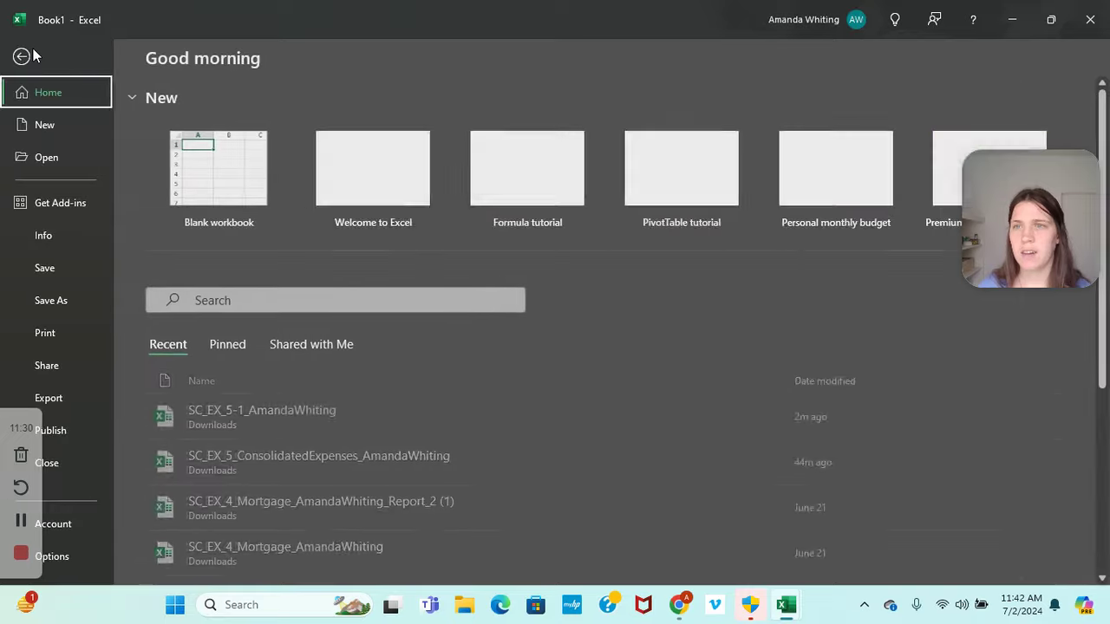
{"action": "left_click", "coordinate": [43, 296]}
{"action": "left_click", "coordinate": [485, 122]}
{"action": "type", "text": "SC"}
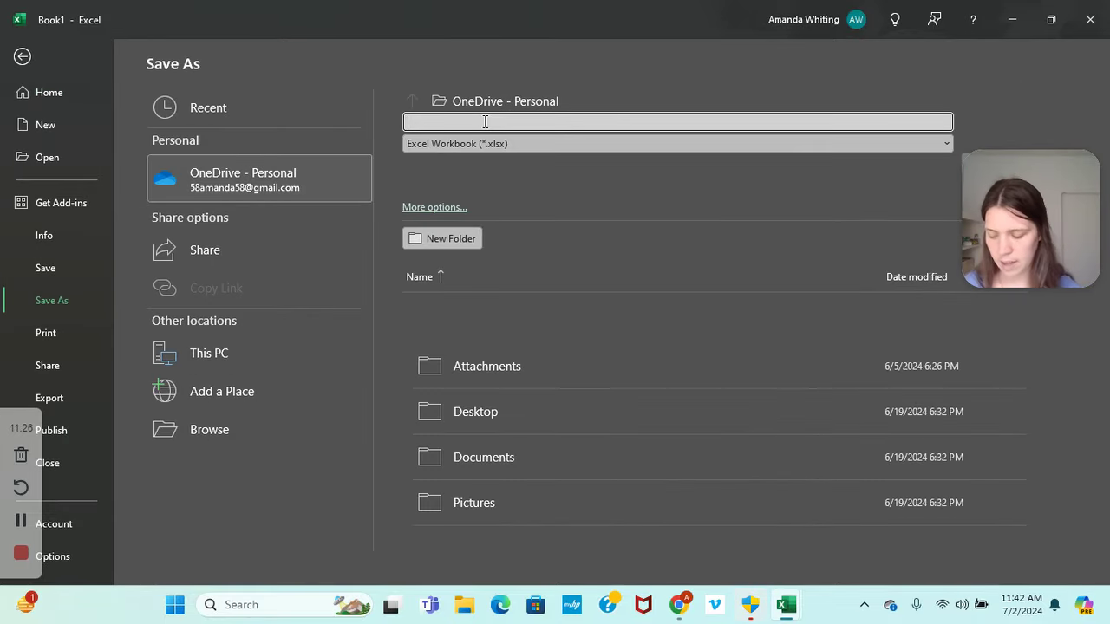
{"action": "type", "text": "_EX_"}
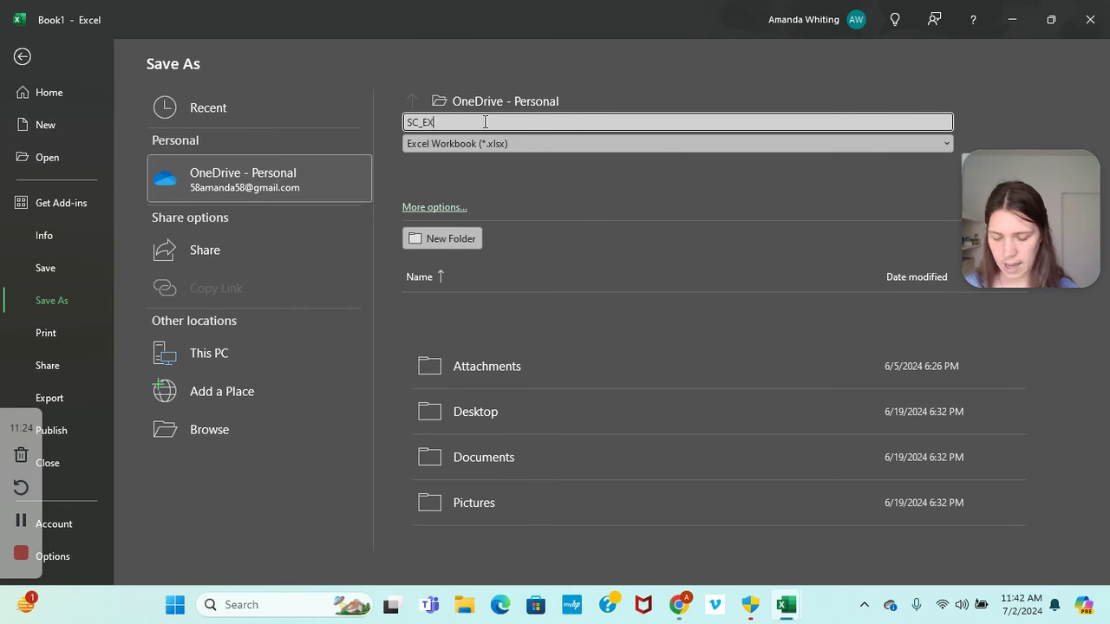
{"action": "type", "text": "5"}
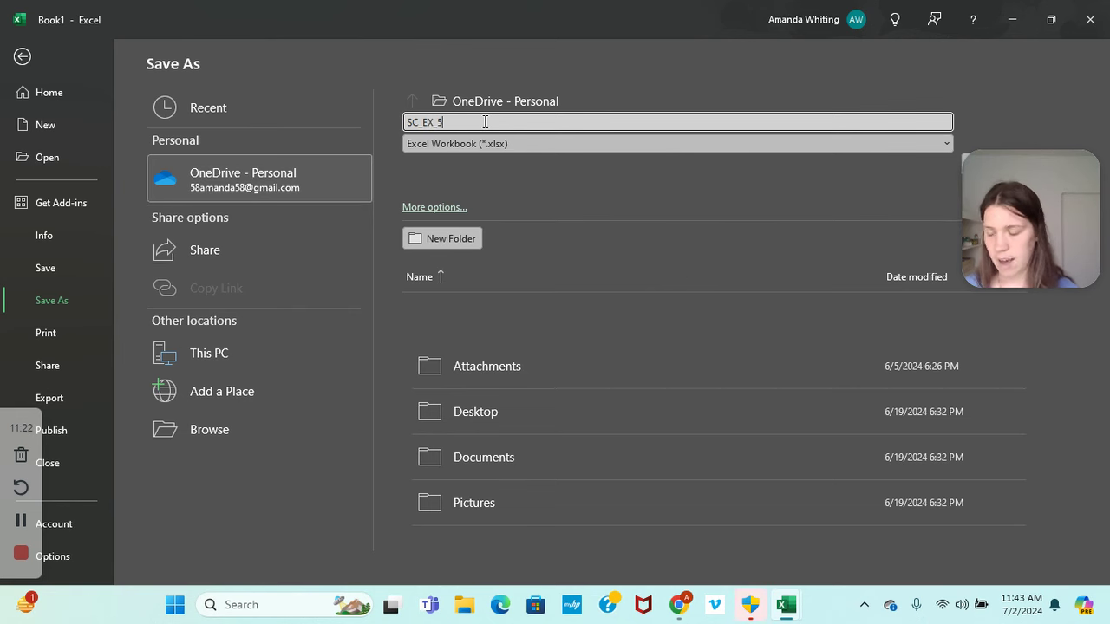
{"action": "type", "text": "_L"}
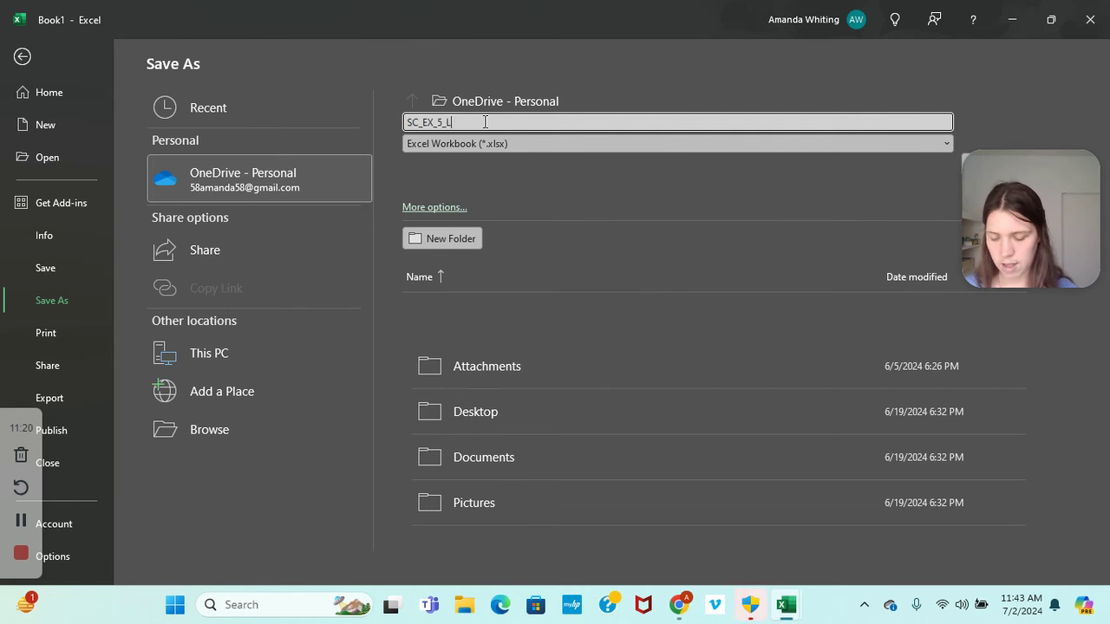
{"action": "type", "text": "adyLobster"}
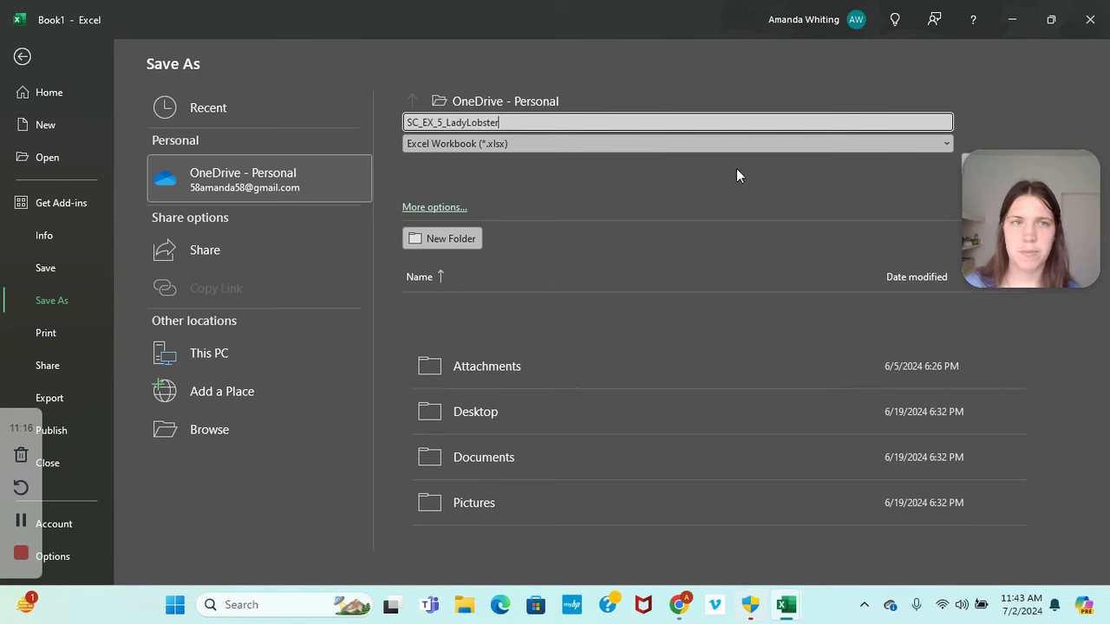
{"action": "left_click_drag", "start_coordinate": [995, 183], "coordinate": [996, 280]}
{"action": "left_click", "coordinate": [985, 163]}
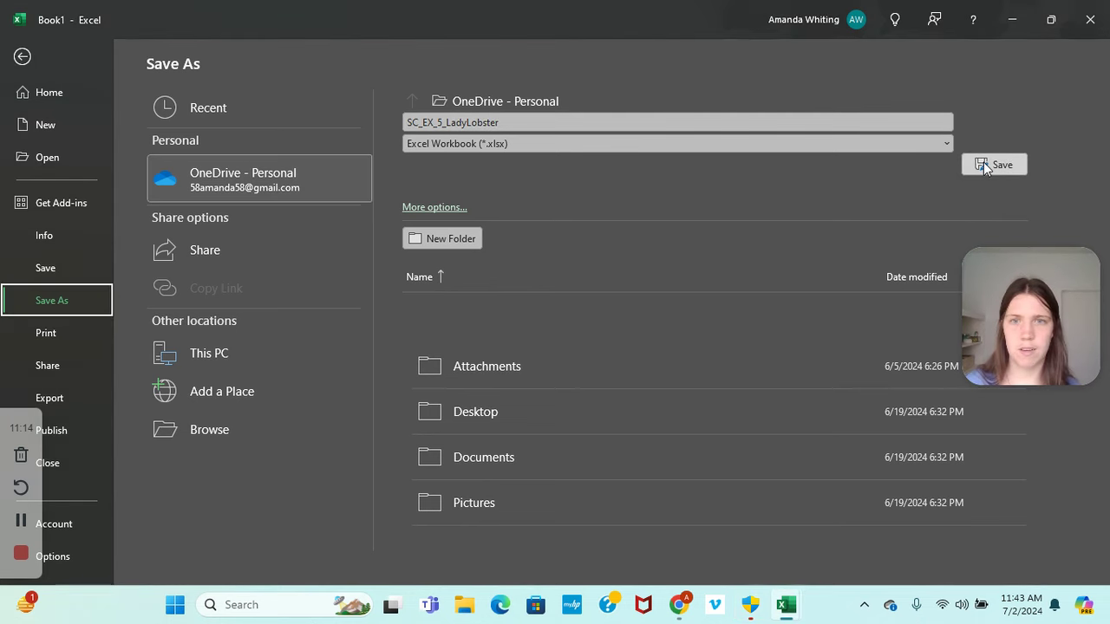
Confirm the save of the Lady Lobster workbook and switch back to the SC_EX_5_ConsolidatedExpenses workbook.
{"action": "left_click", "coordinate": [993, 165]}
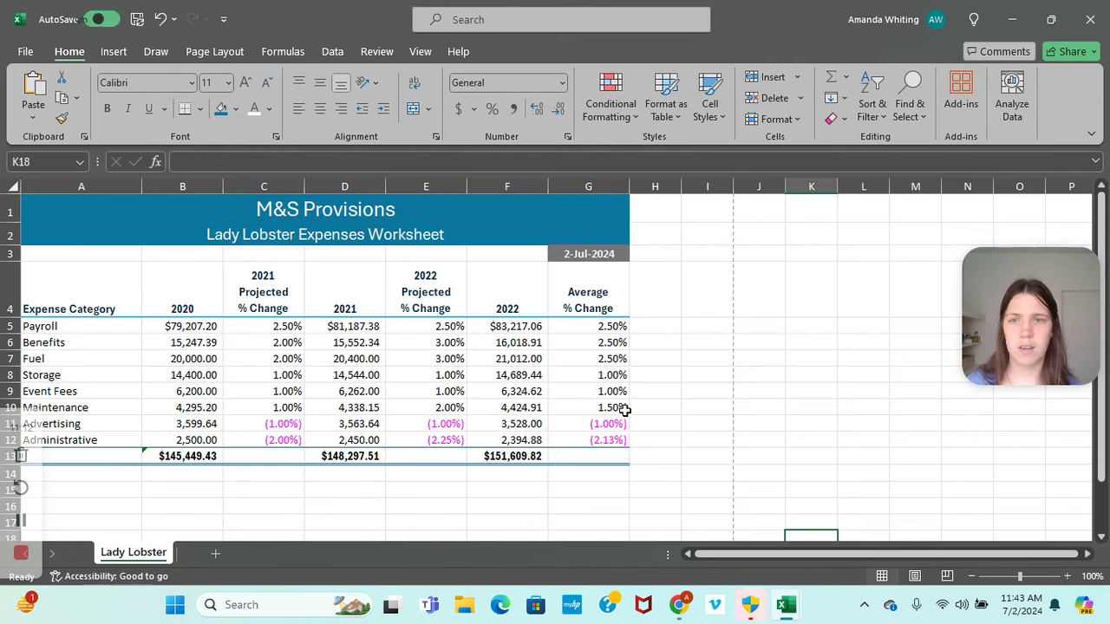
{"action": "mouse_move", "coordinate": [787, 605]}
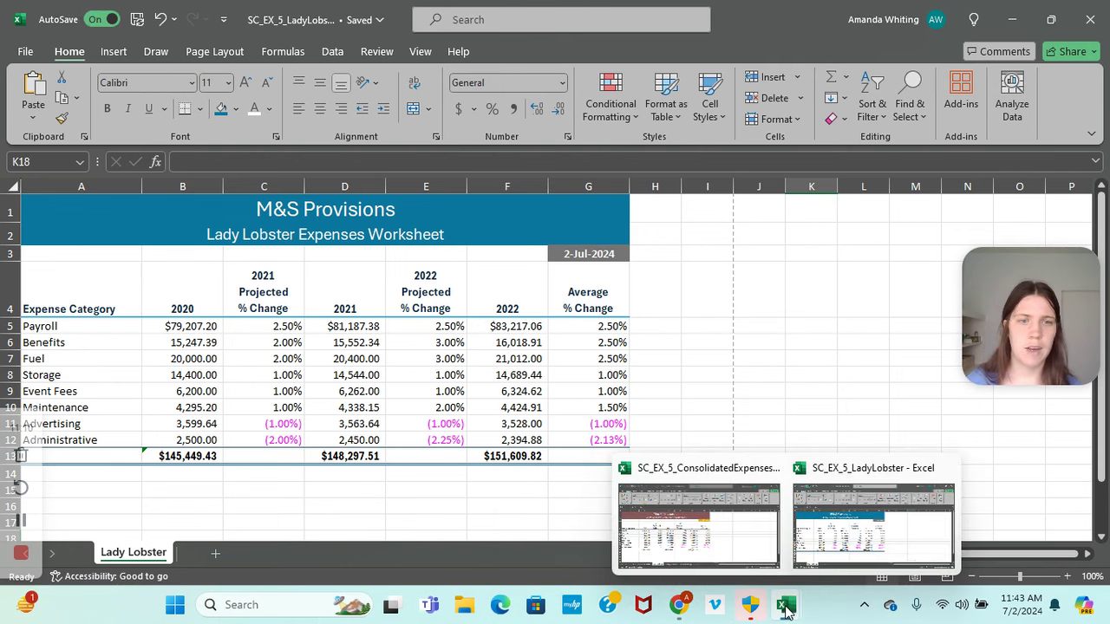
{"action": "left_click", "coordinate": [743, 529]}
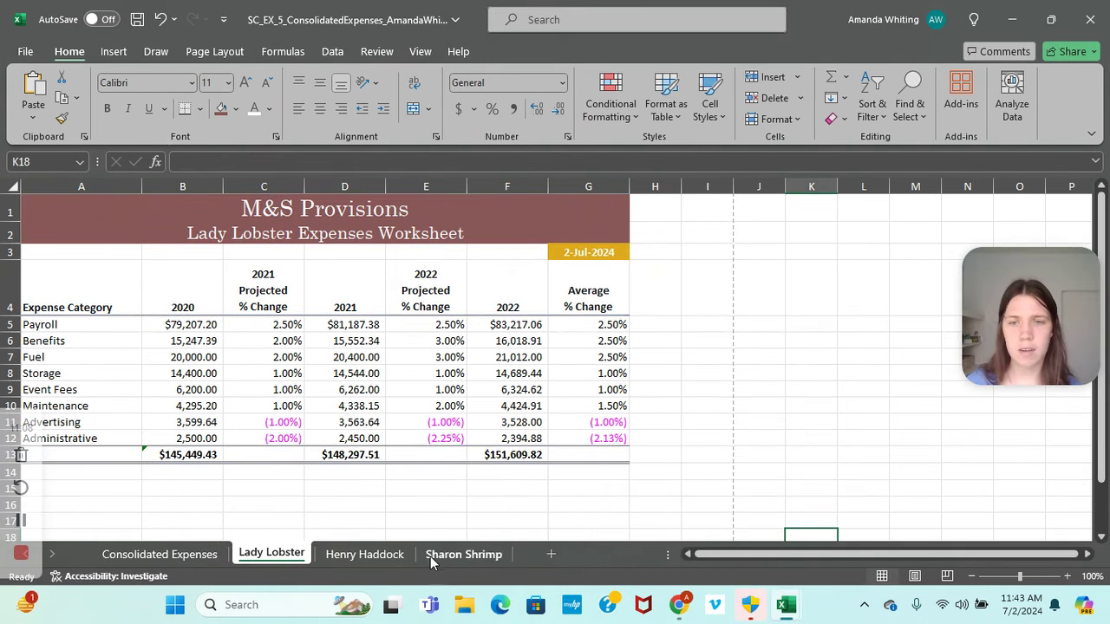
{"action": "left_click", "coordinate": [366, 555]}
{"action": "right_click", "coordinate": [366, 555]}
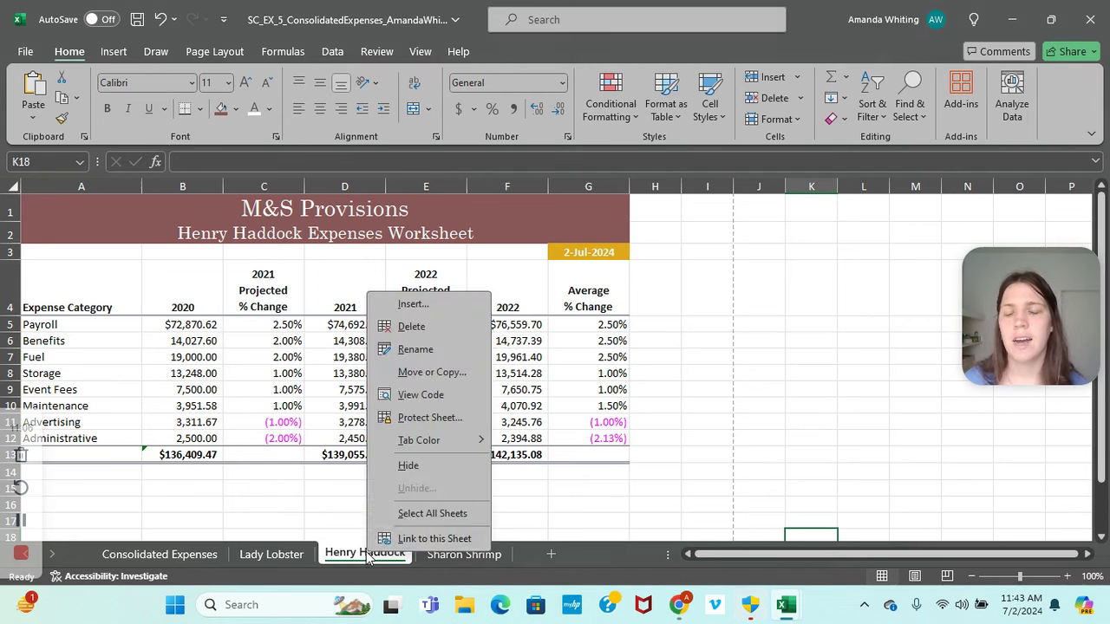
{"action": "left_click", "coordinate": [417, 373]}
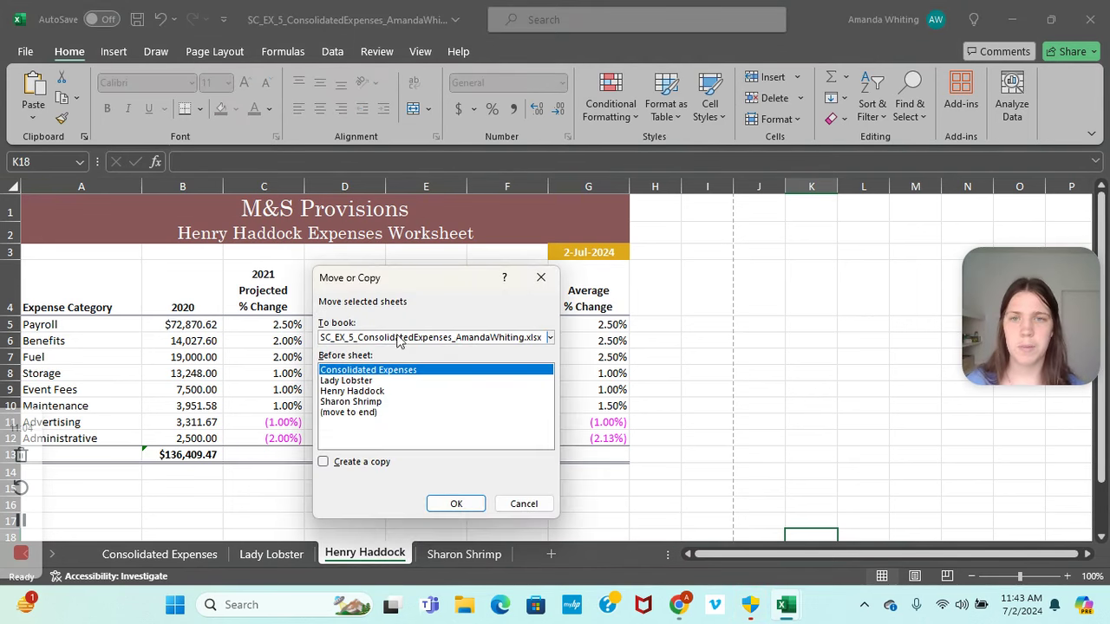
{"action": "left_click", "coordinate": [549, 337]}
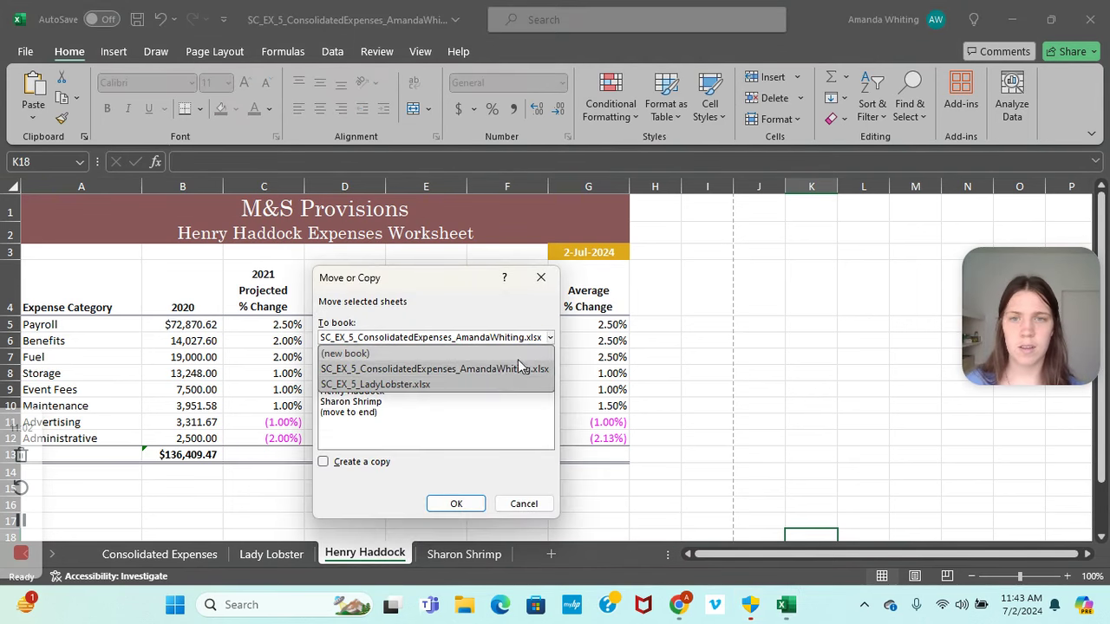
{"action": "left_click", "coordinate": [440, 357]}
{"action": "left_click", "coordinate": [323, 461]}
{"action": "left_click", "coordinate": [454, 506]}
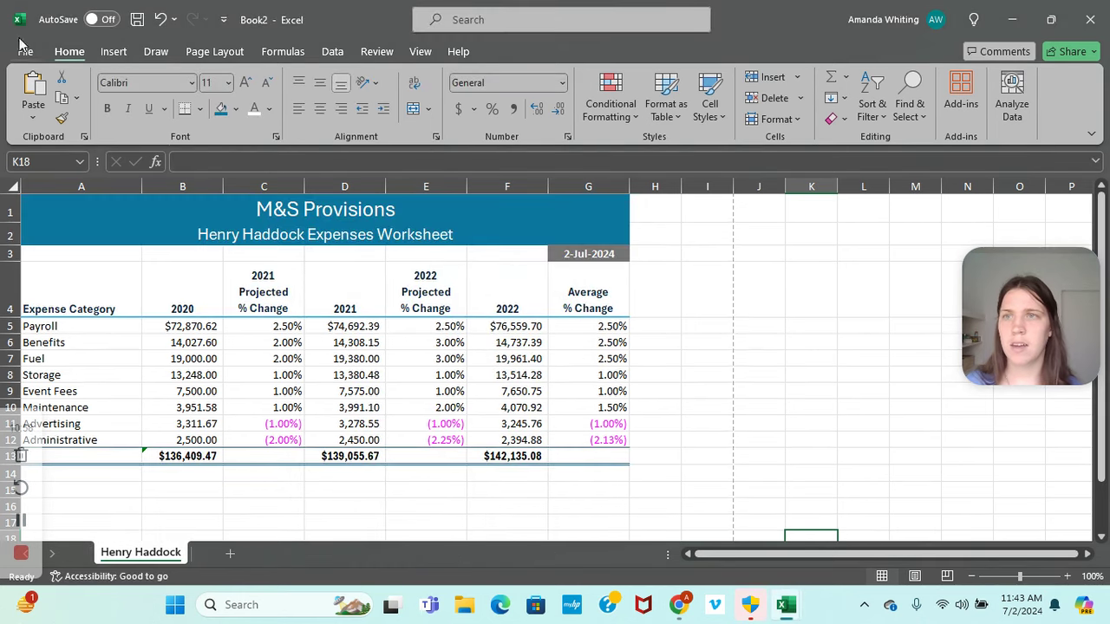
{"action": "left_click", "coordinate": [33, 51]}
{"action": "left_click", "coordinate": [65, 302]}
{"action": "left_click", "coordinate": [475, 124]}
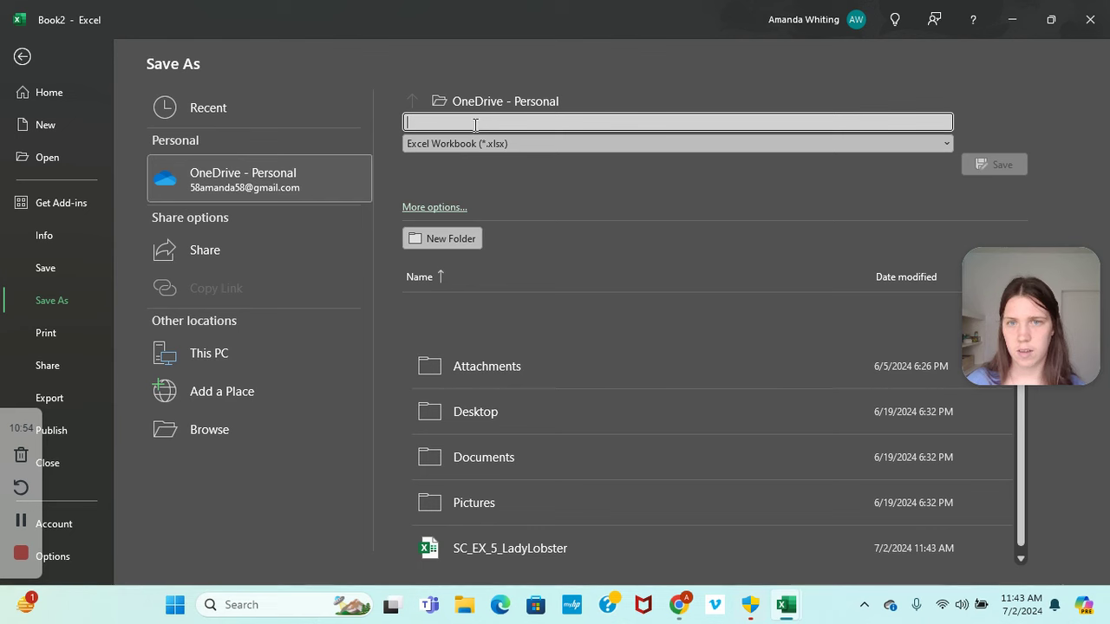
{"action": "type", "text": "SC_EX_5_HenryHaddoc"}
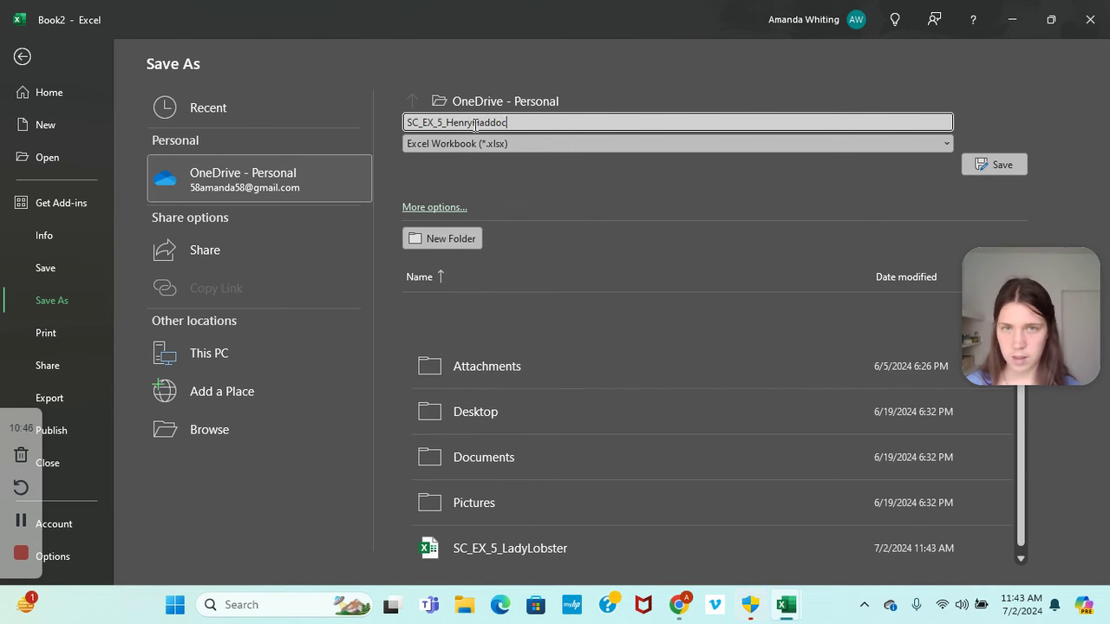
{"action": "left_click", "coordinate": [991, 165]}
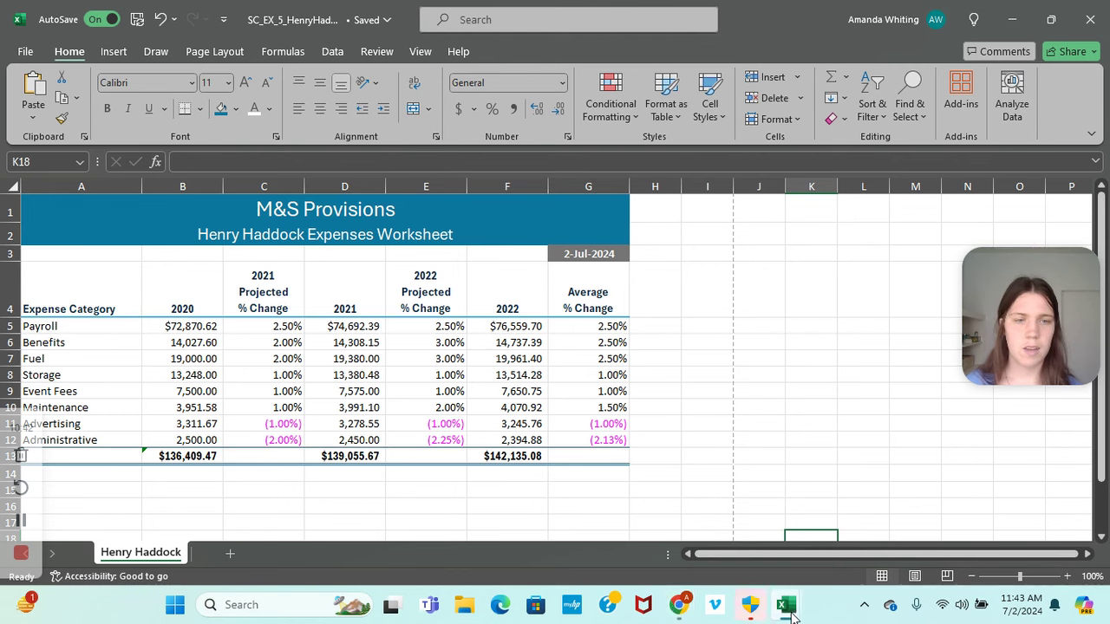
Return to the consolidated expenses workbook and create a copy of its Sharon Shrimp worksheet in a new workbook.
{"action": "mouse_move", "coordinate": [792, 617]}
{"action": "left_click", "coordinate": [634, 538]}
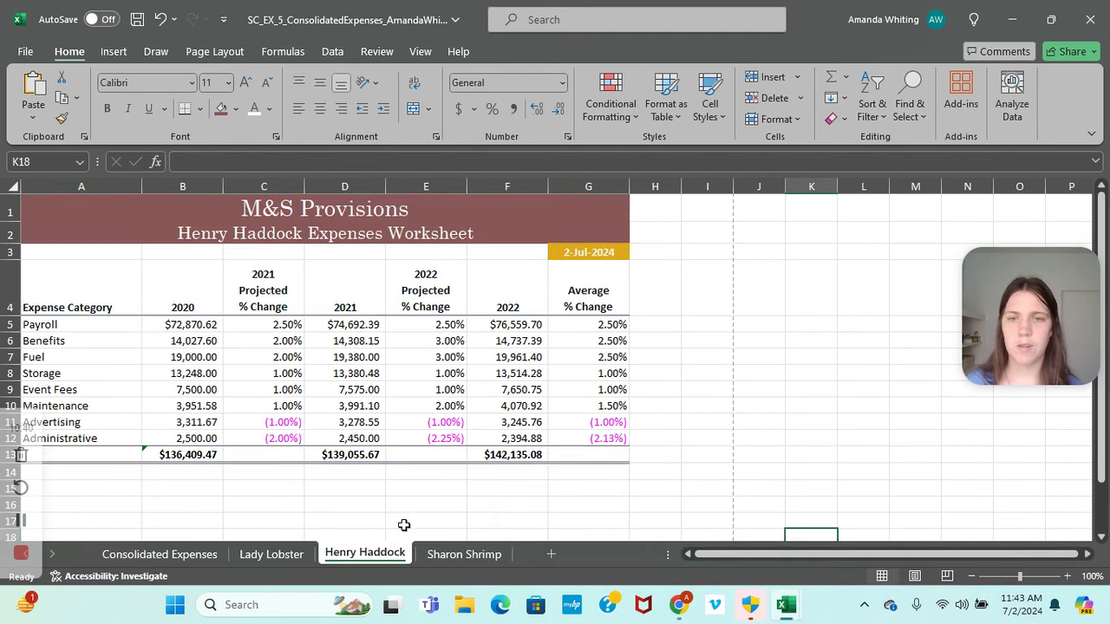
{"action": "right_click", "coordinate": [445, 562]}
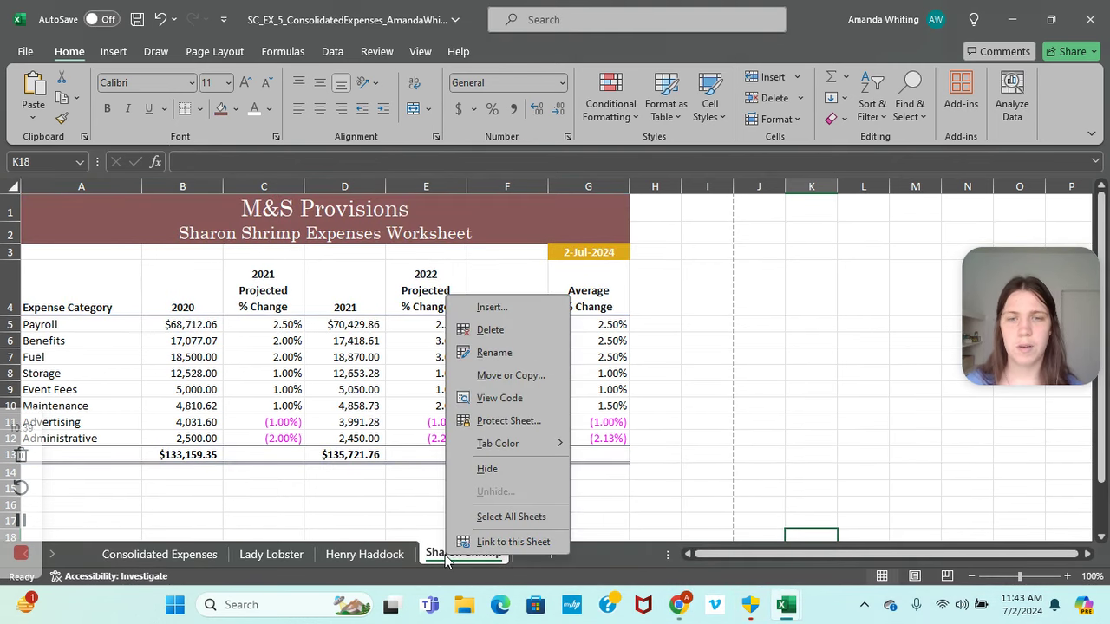
{"action": "left_click", "coordinate": [509, 375]}
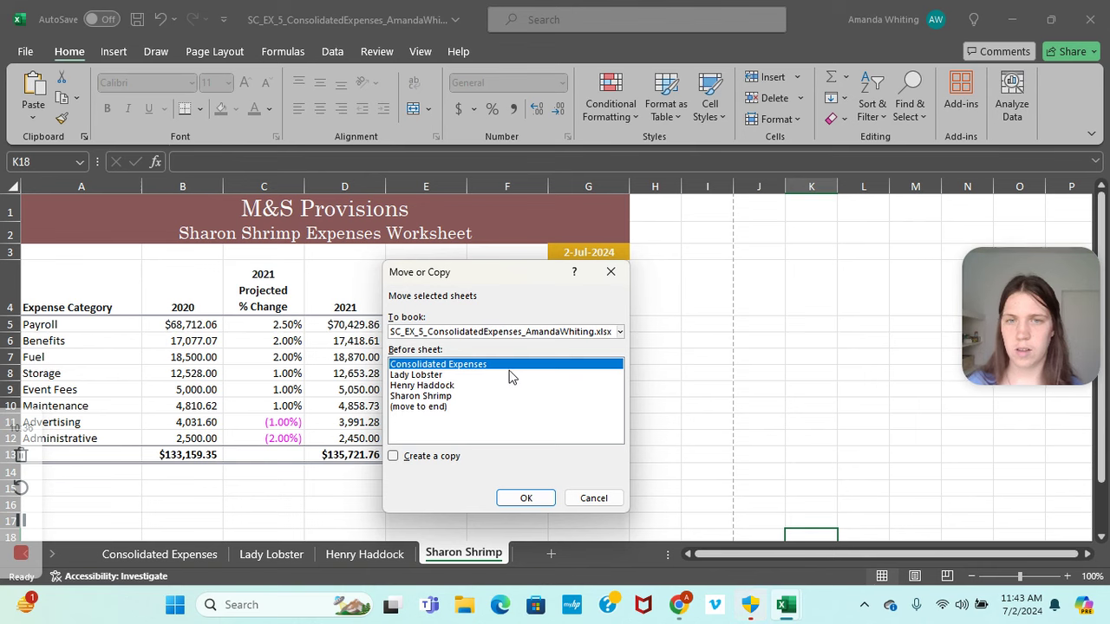
{"action": "left_click", "coordinate": [621, 332]}
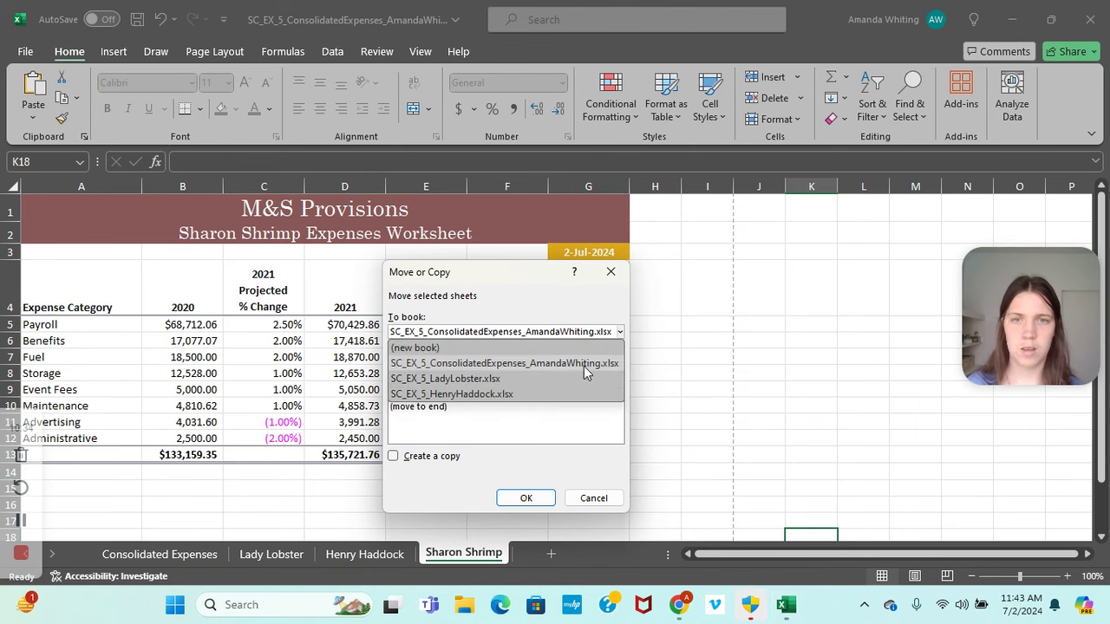
{"action": "left_click", "coordinate": [490, 345]}
{"action": "left_click", "coordinate": [449, 458]}
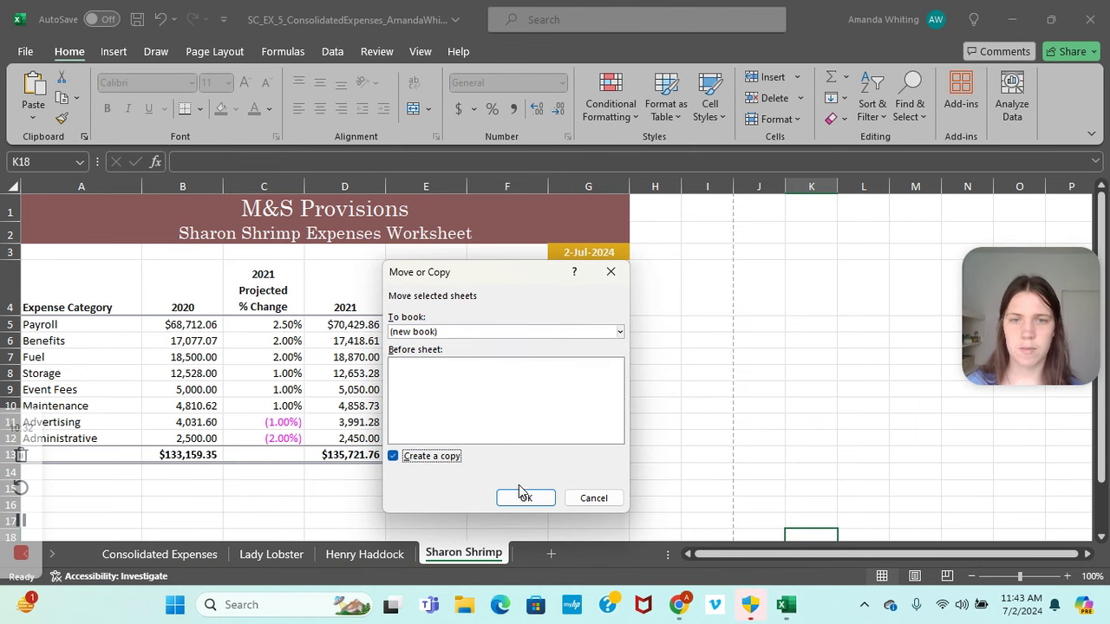
{"action": "left_click", "coordinate": [523, 497]}
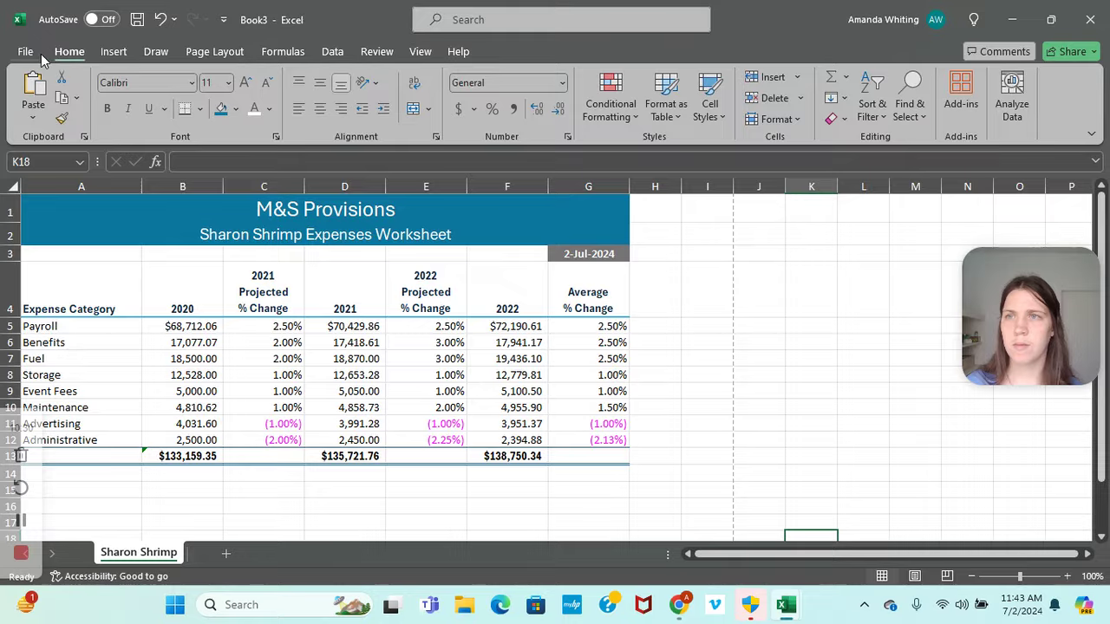
Save the new workbook as SC_EX_5_SharonShrimp in the personal OneDrive folder.
{"action": "left_click", "coordinate": [41, 54]}
{"action": "left_click", "coordinate": [71, 302]}
{"action": "left_click", "coordinate": [471, 124]}
{"action": "type", "text": "EX_5_Sharo"}
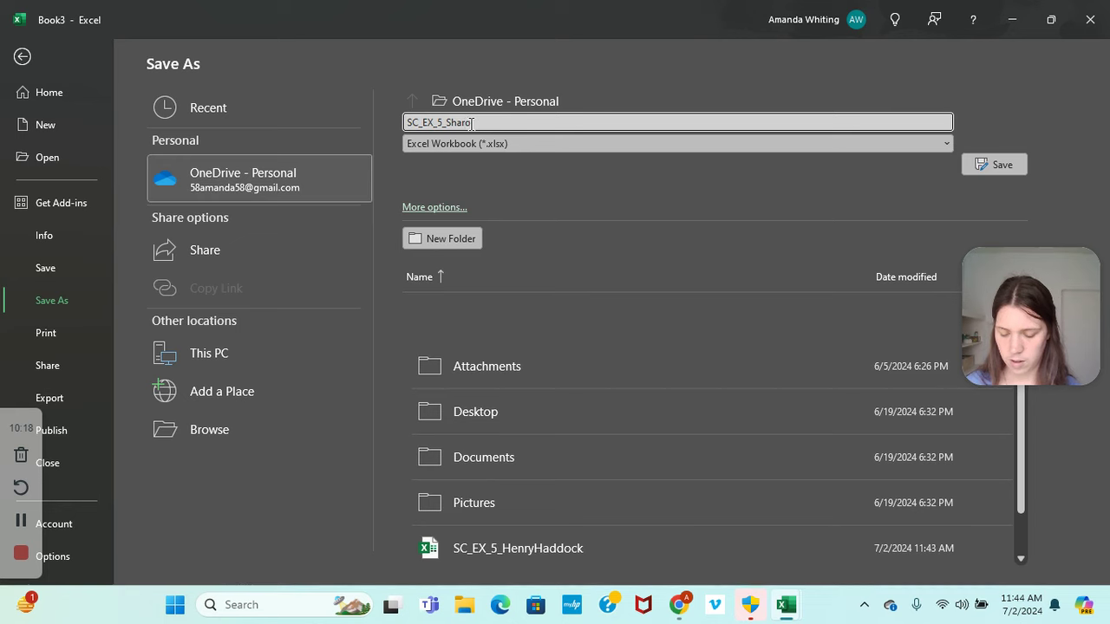
{"action": "left_click", "coordinate": [1001, 164]}
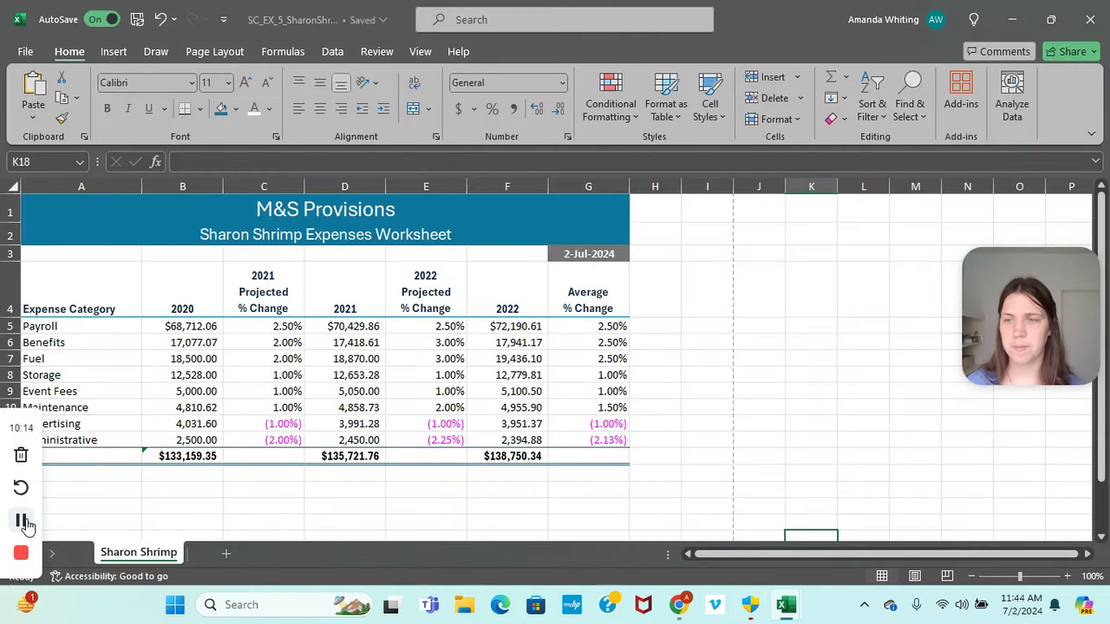
{"action": "left_click", "coordinate": [25, 522]}
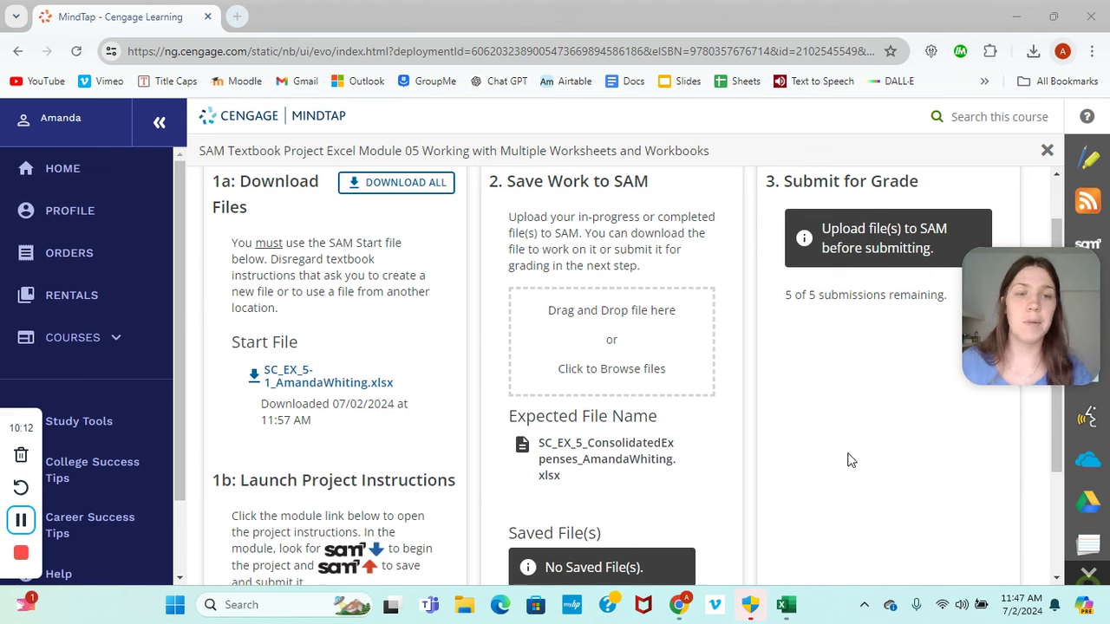
Read the workbook-switching instruction at Figure 5–67 in the MindTap textbook in Chrome and return to the consolidated expenses workbook in Excel.
{"action": "mouse_move", "coordinate": [679, 609]}
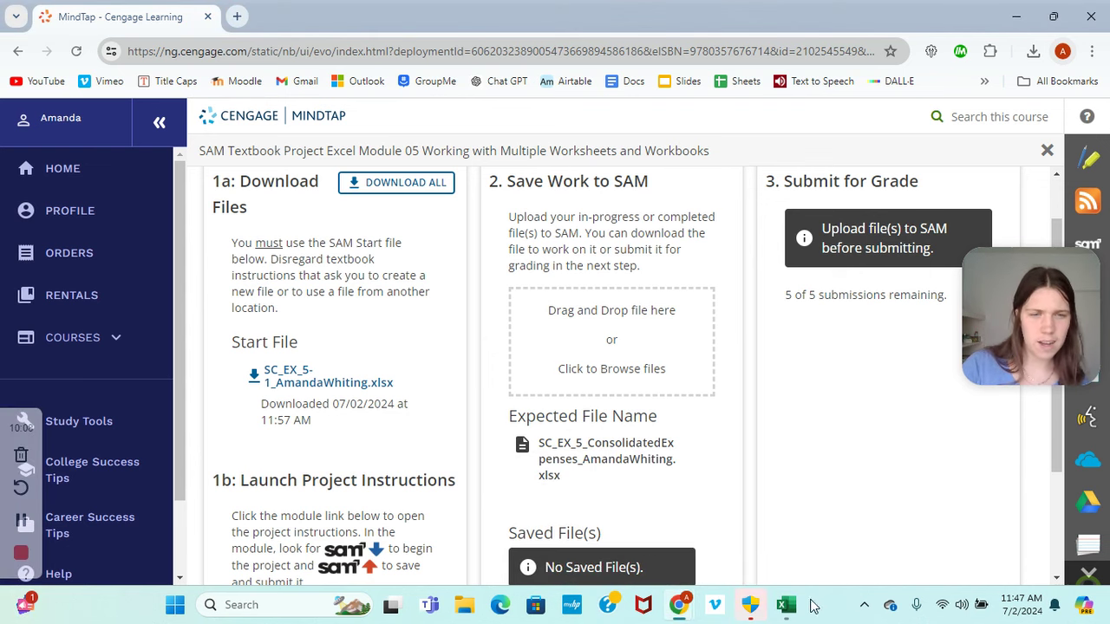
{"action": "mouse_move", "coordinate": [792, 610]}
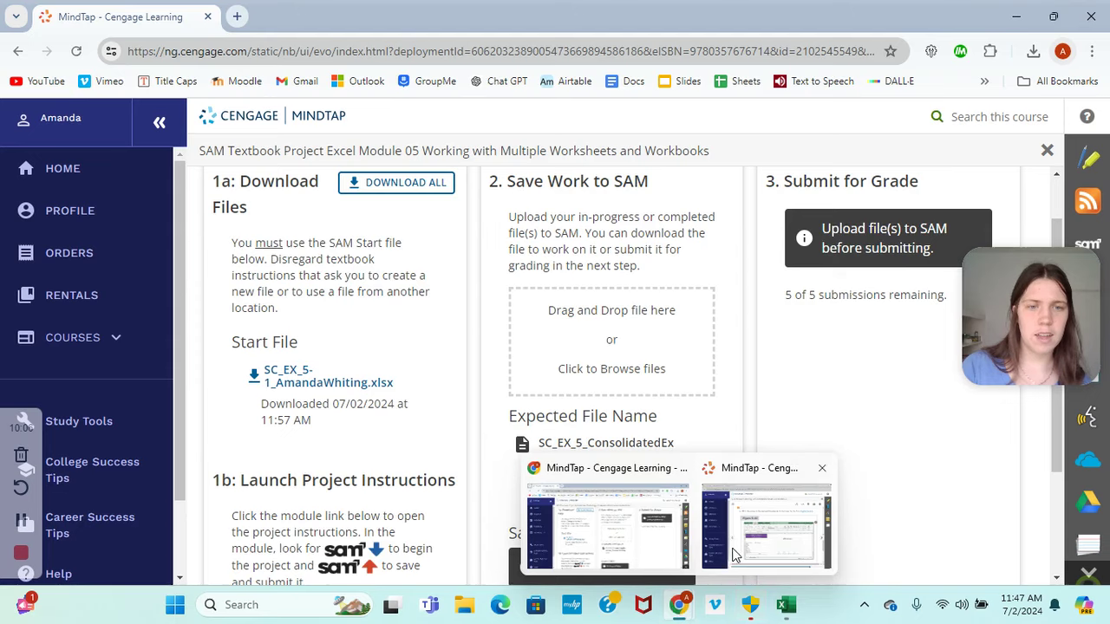
{"action": "left_click", "coordinate": [733, 542]}
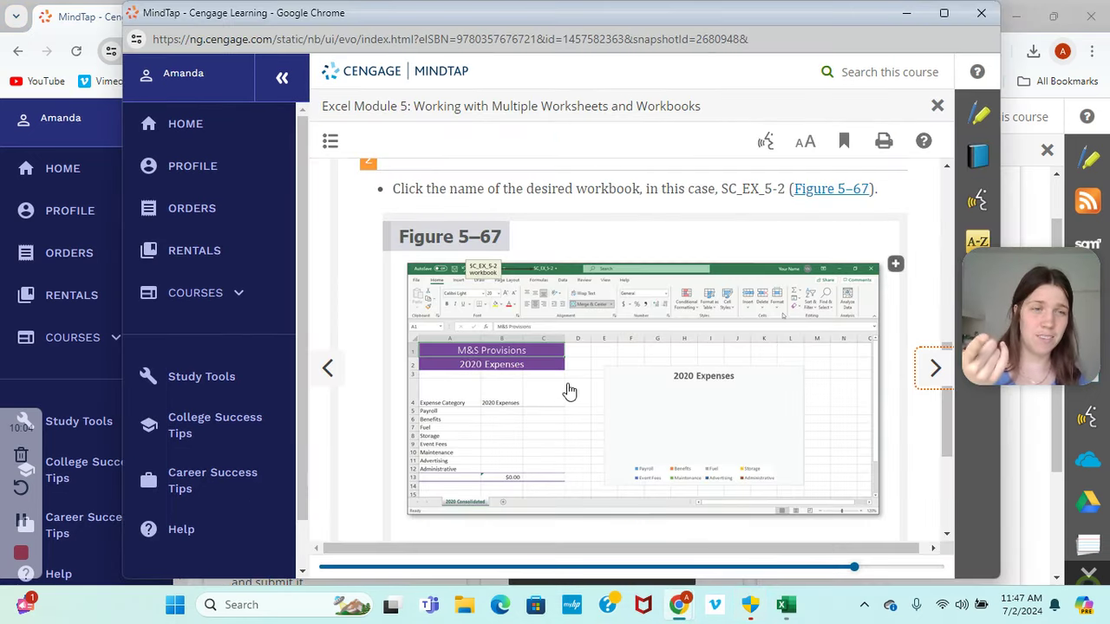
{"action": "scroll", "coordinate": [618, 291], "scroll_direction": "up", "scroll_amount": 2}
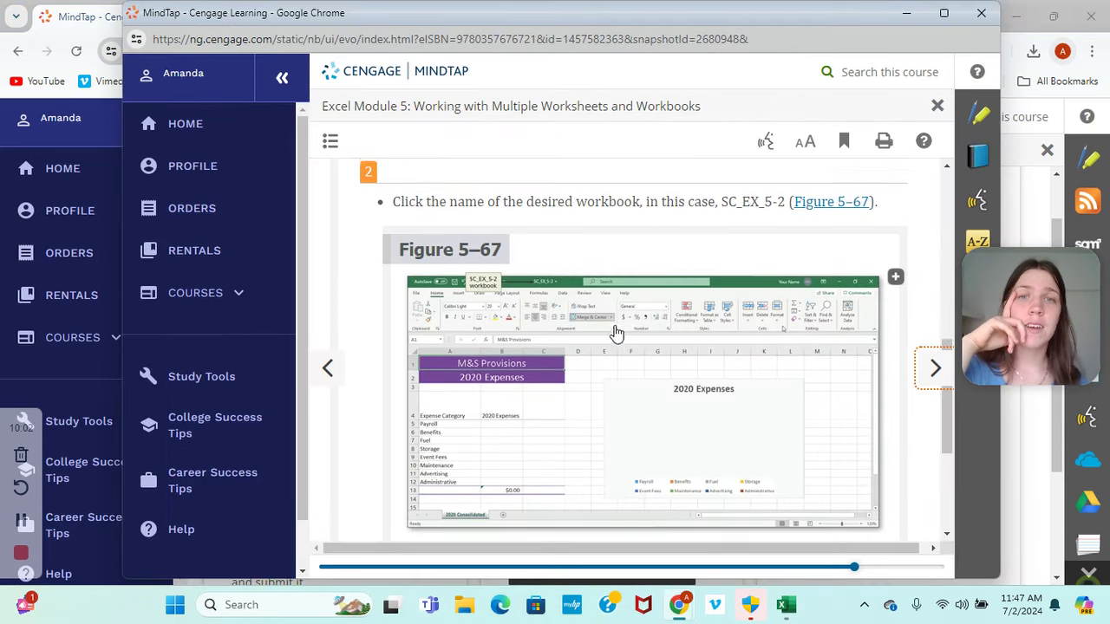
{"action": "scroll", "coordinate": [612, 327], "scroll_direction": "down", "scroll_amount": 2}
{"action": "mouse_move", "coordinate": [786, 607]}
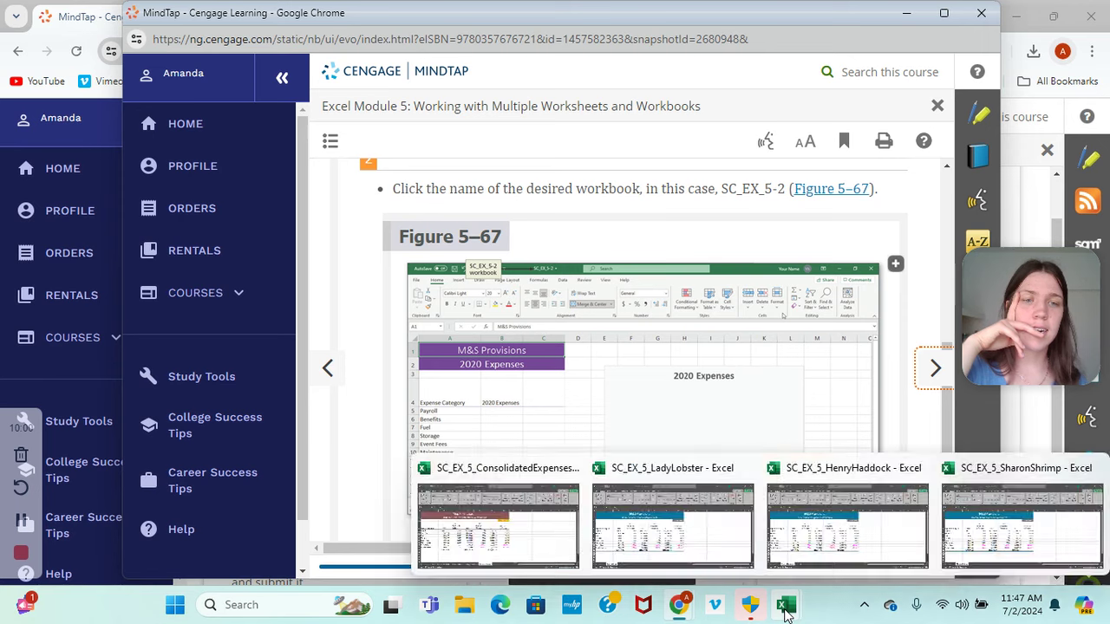
{"action": "left_click", "coordinate": [529, 521]}
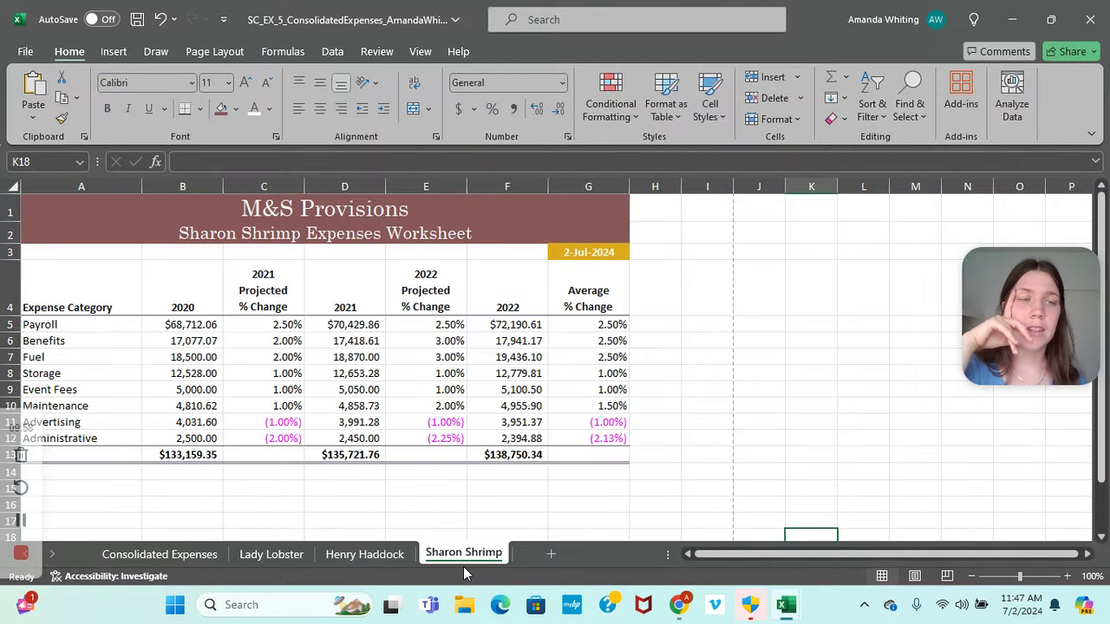
{"action": "left_click", "coordinate": [23, 520]}
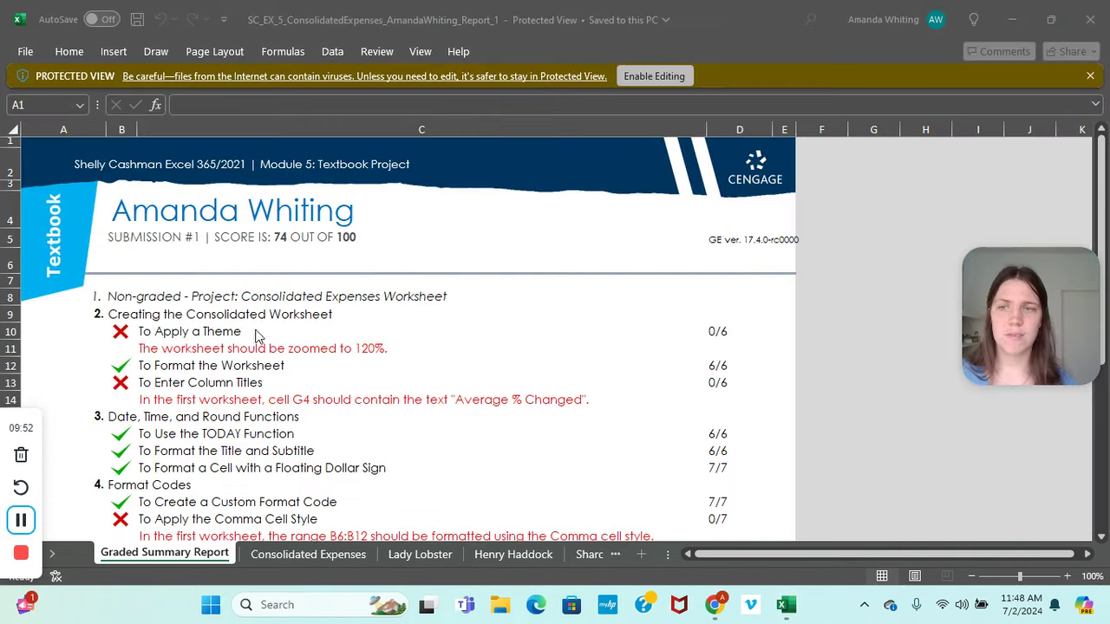
Enable editing in the graded report workbook and zoom the grouped worksheets from Consolidated Expenses through Sharon Shrimp to 120%.
{"action": "left_click", "coordinate": [658, 77]}
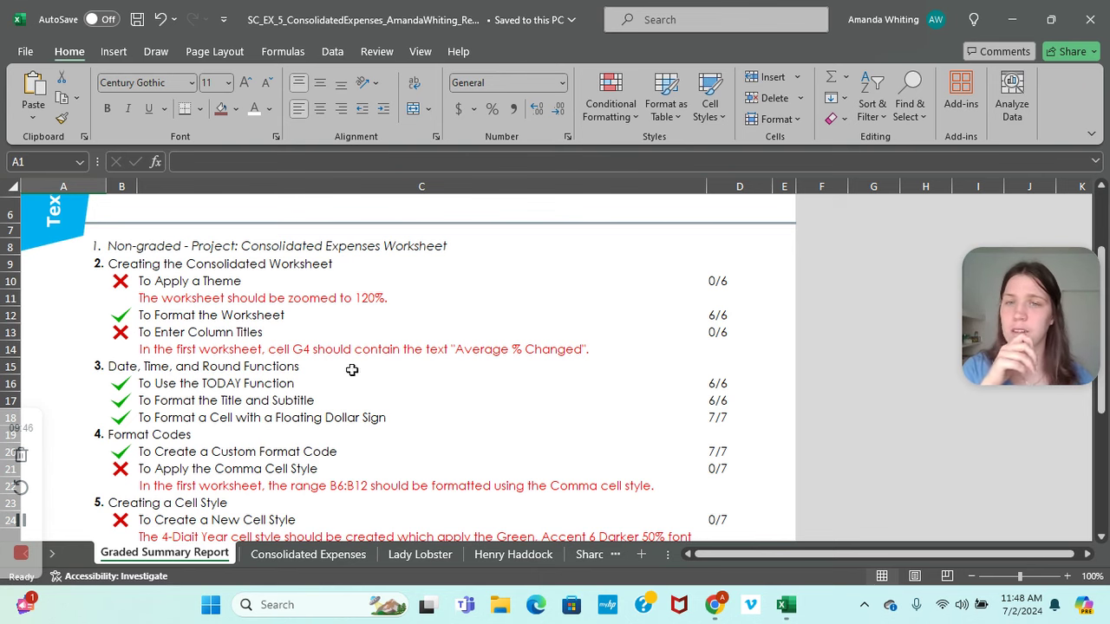
{"action": "left_click", "coordinate": [330, 558]}
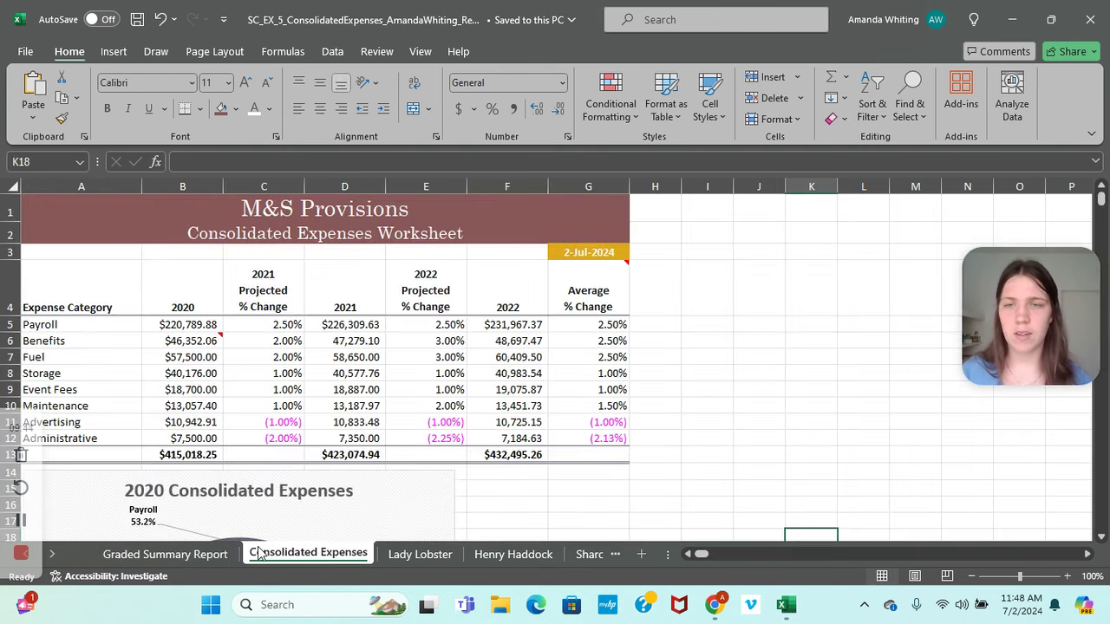
{"action": "left_click", "coordinate": [589, 555], "text": "shift"}
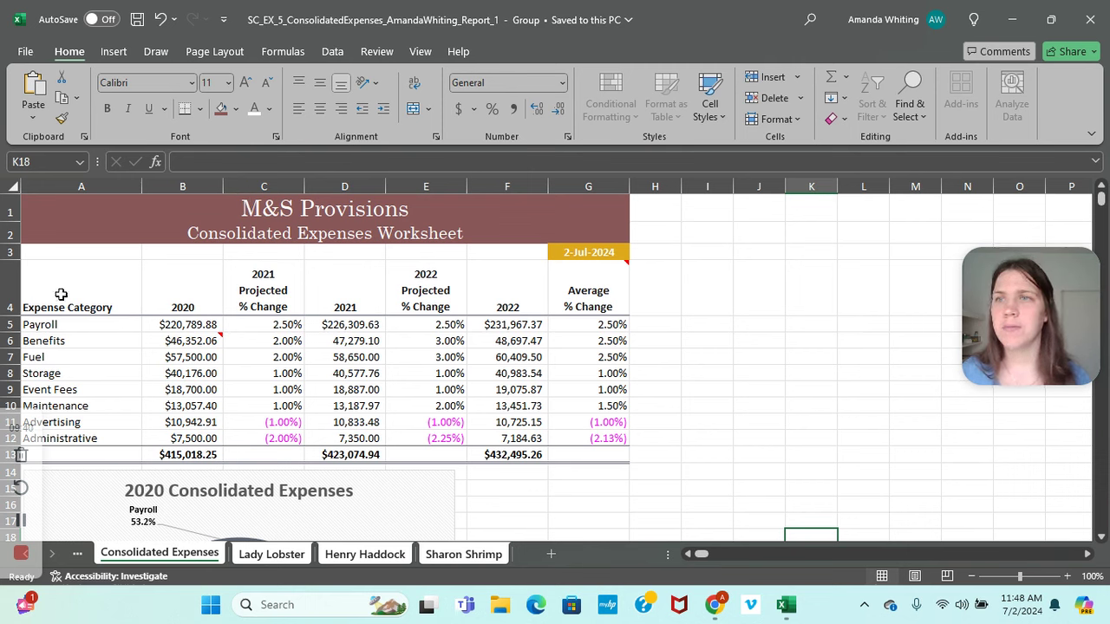
{"action": "left_click", "coordinate": [427, 54]}
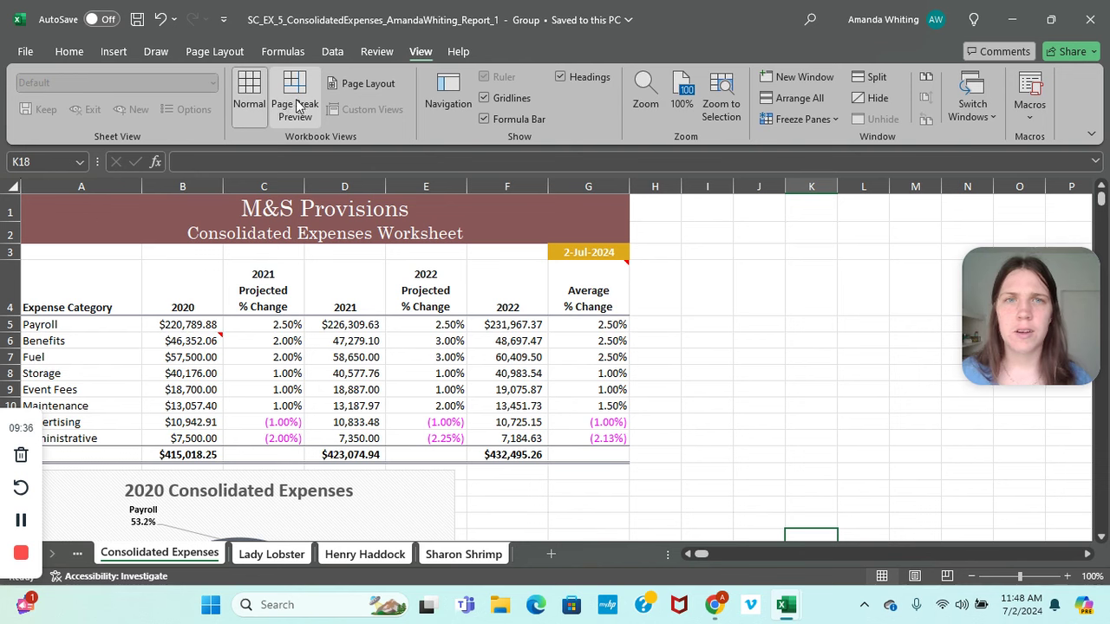
{"action": "left_click", "coordinate": [642, 95]}
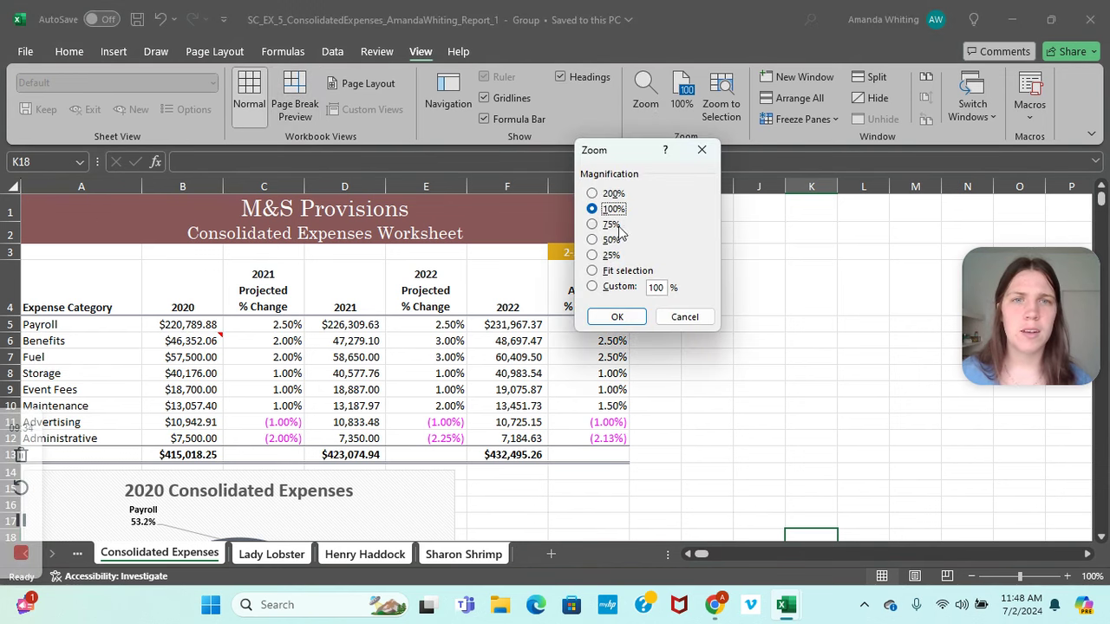
{"action": "double_click", "coordinate": [657, 291]}
{"action": "type", "text": "120"}
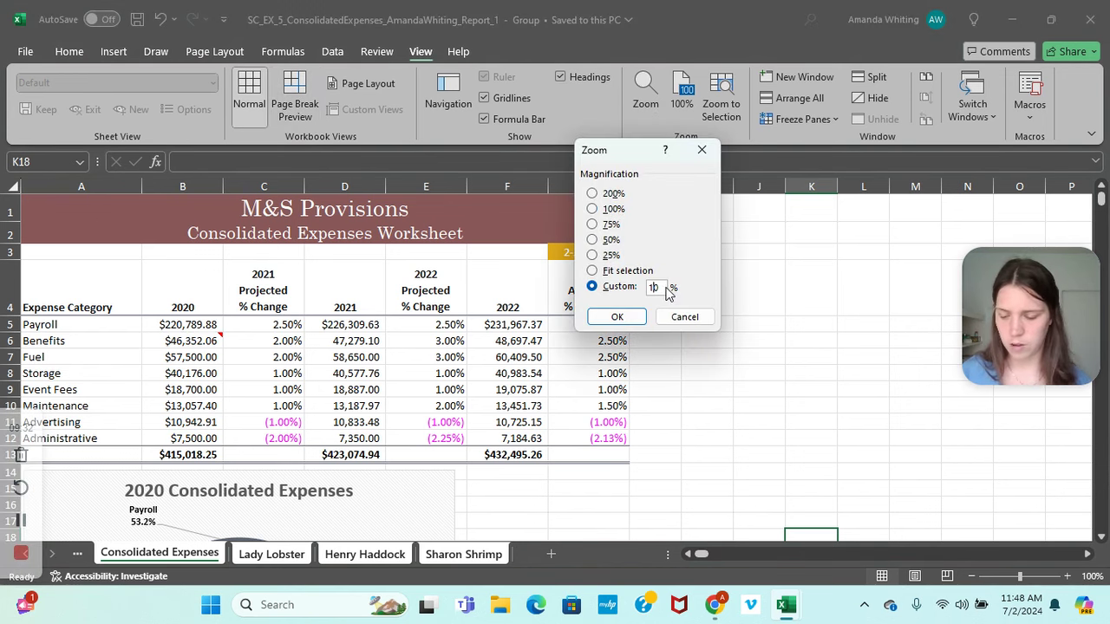
{"action": "left_click", "coordinate": [614, 316]}
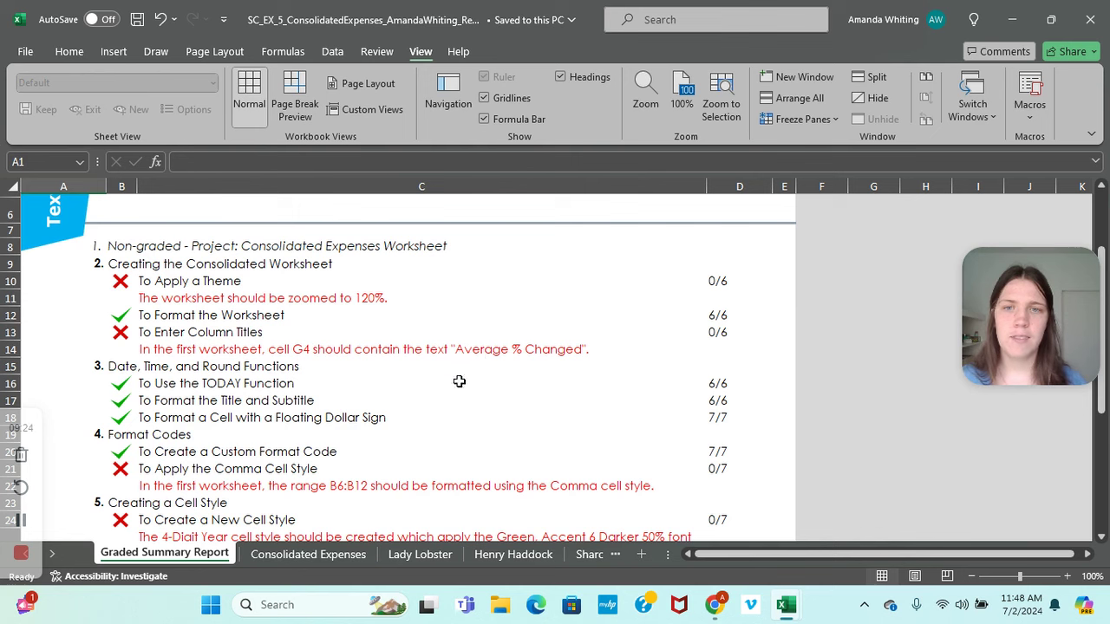
Change the column title in cell G4 of the Consolidated Expenses worksheet to "Average % Changed" as the grading note requires.
{"action": "left_click", "coordinate": [308, 554]}
{"action": "scroll", "coordinate": [341, 439], "scroll_direction": "up", "scroll_amount": 1}
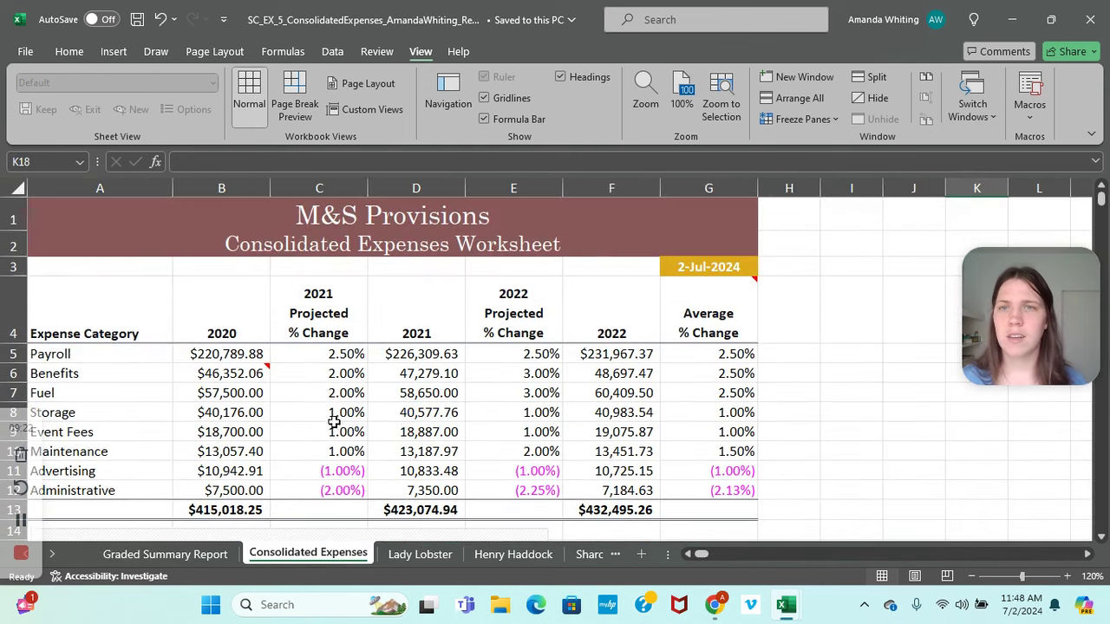
{"action": "left_click", "coordinate": [698, 318]}
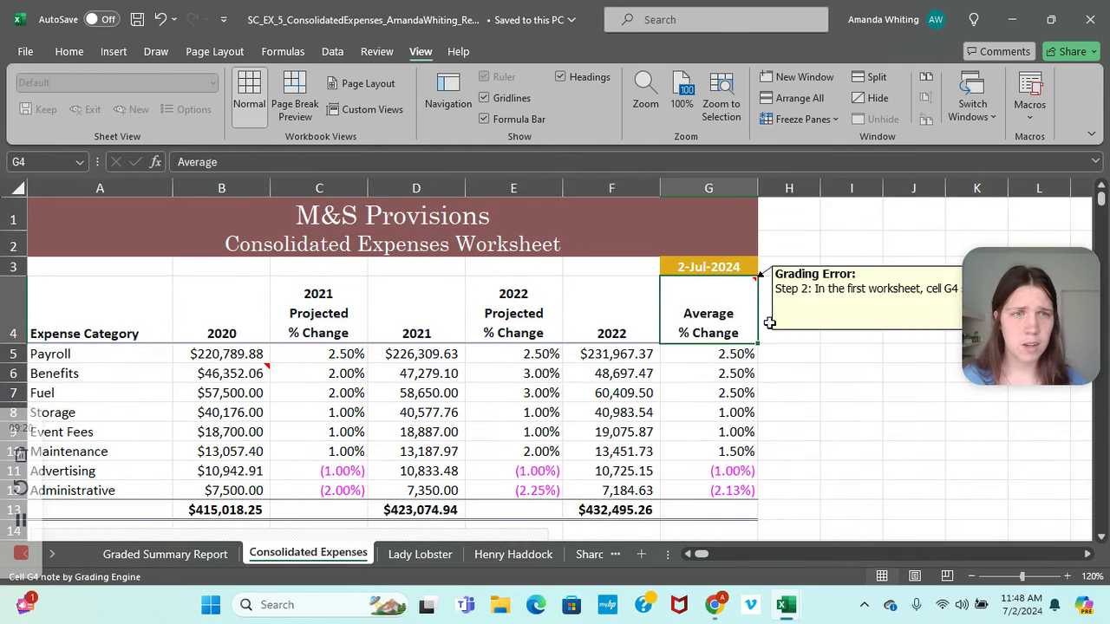
{"action": "left_click_drag", "start_coordinate": [1003, 313], "coordinate": [997, 457]}
{"action": "left_click", "coordinate": [718, 316]}
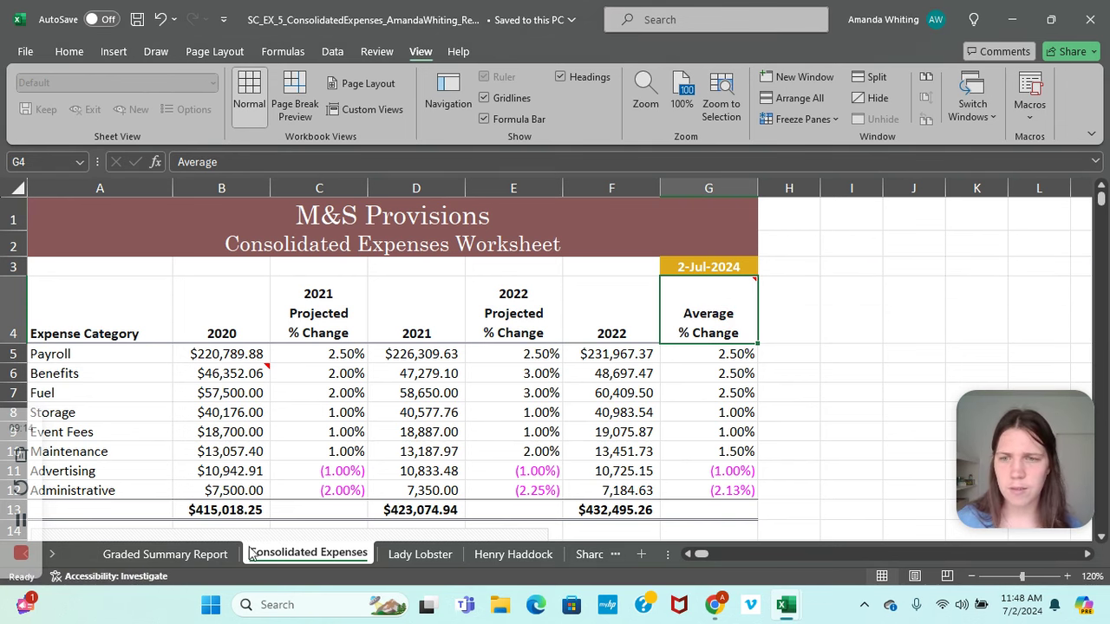
{"action": "left_click", "coordinate": [200, 554]}
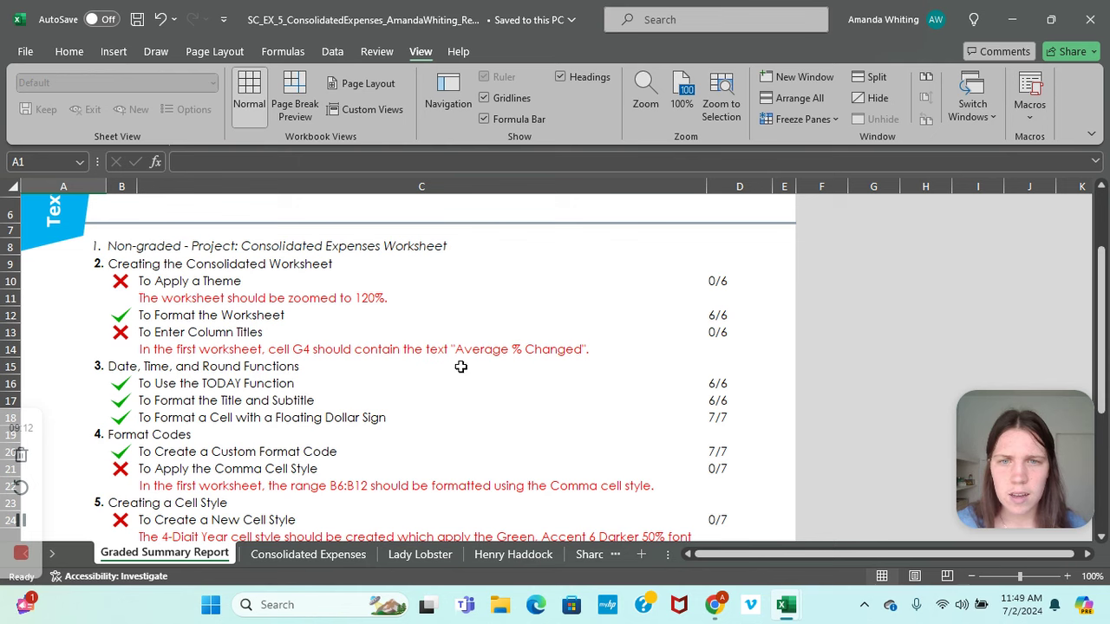
{"action": "left_click", "coordinate": [308, 554]}
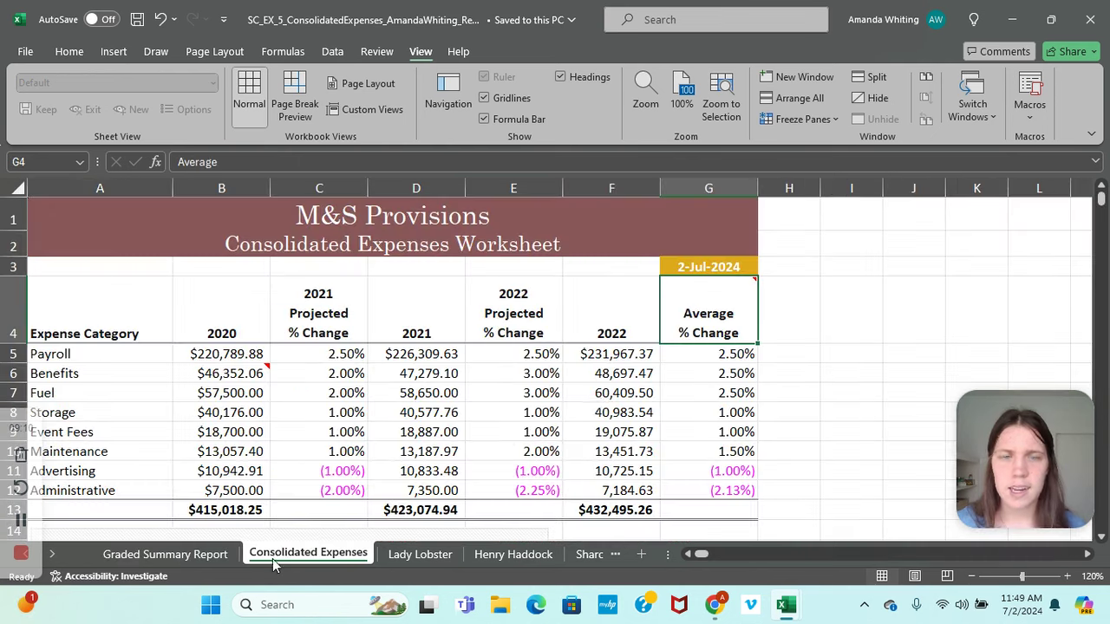
{"action": "double_click", "coordinate": [738, 335]}
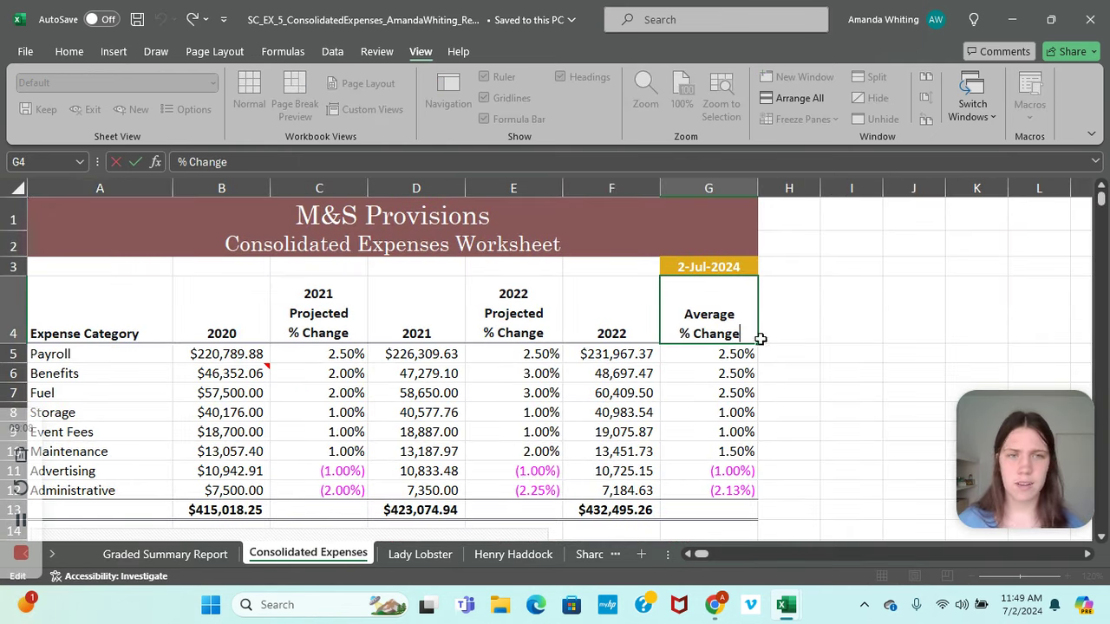
{"action": "type", "text": "d"}
{"action": "left_click", "coordinate": [793, 395]}
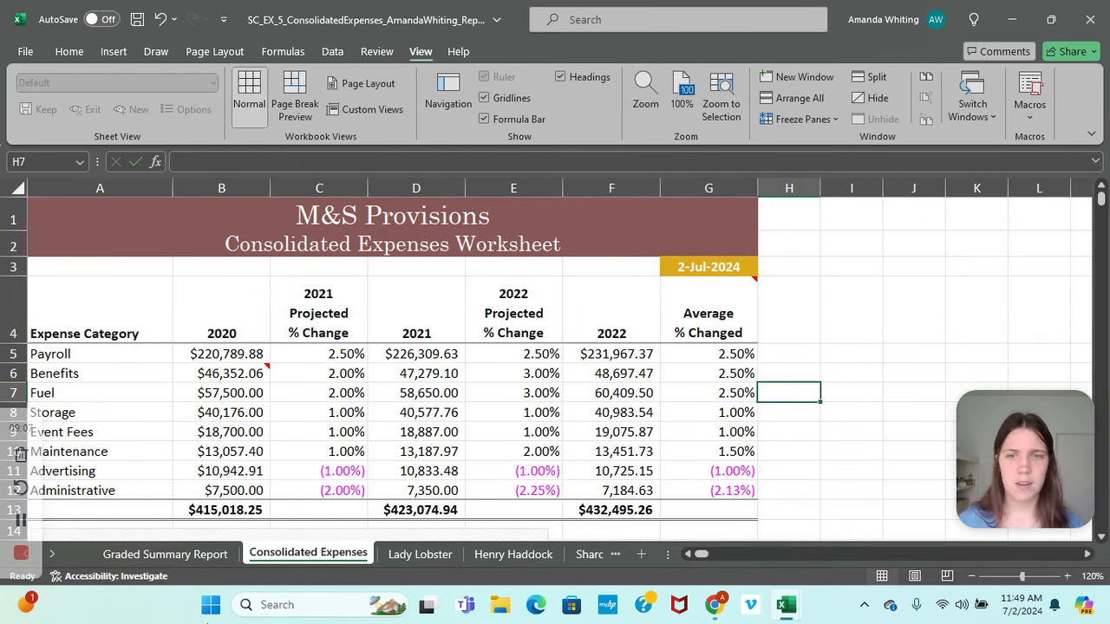
Check the number-format error in the Graded Summary Report and apply the Comma style to B6:B12 of the Consolidated Expenses worksheet.
{"action": "left_click", "coordinate": [165, 554]}
{"action": "scroll", "coordinate": [193, 416], "scroll_direction": "down", "scroll_amount": 4}
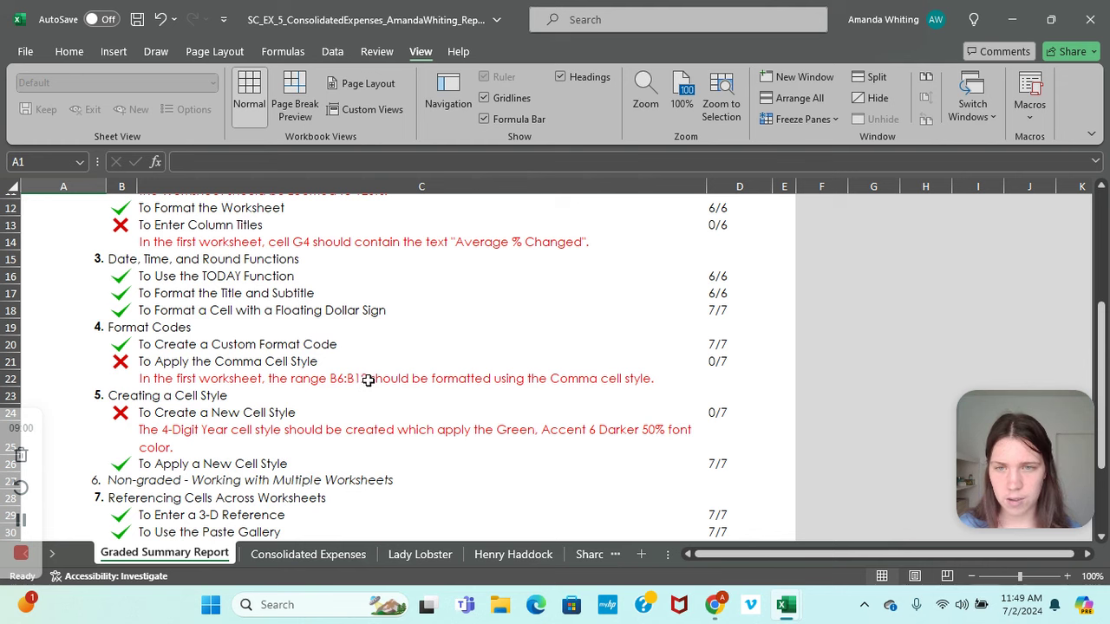
{"action": "left_click", "coordinate": [342, 555]}
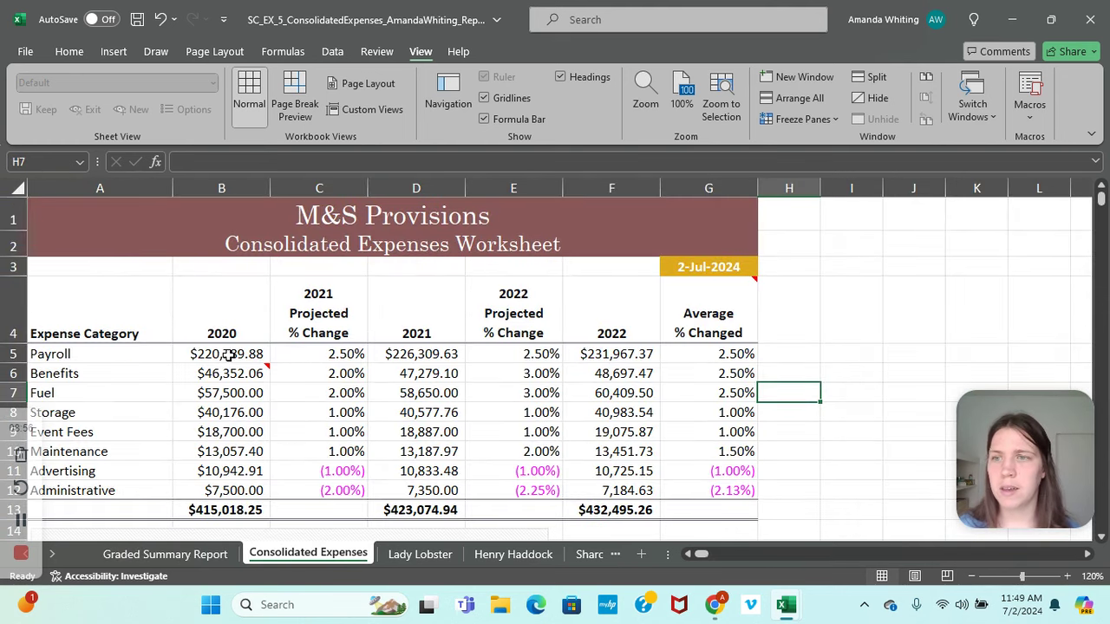
{"action": "left_click_drag", "start_coordinate": [227, 370], "coordinate": [224, 490]}
{"action": "left_click", "coordinate": [62, 52]}
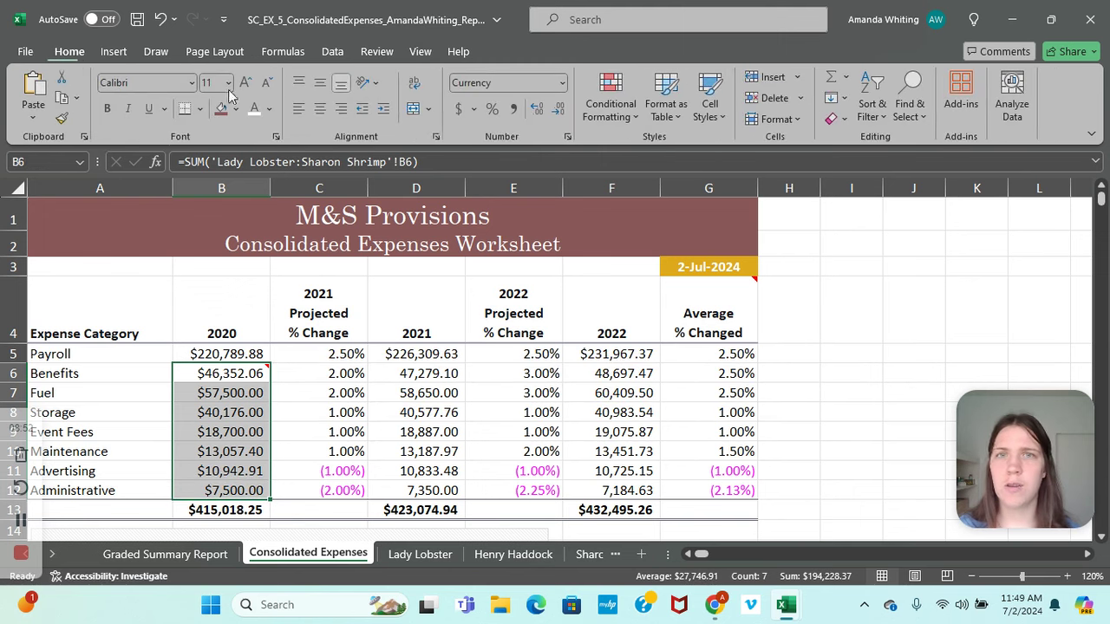
{"action": "left_click", "coordinate": [513, 110]}
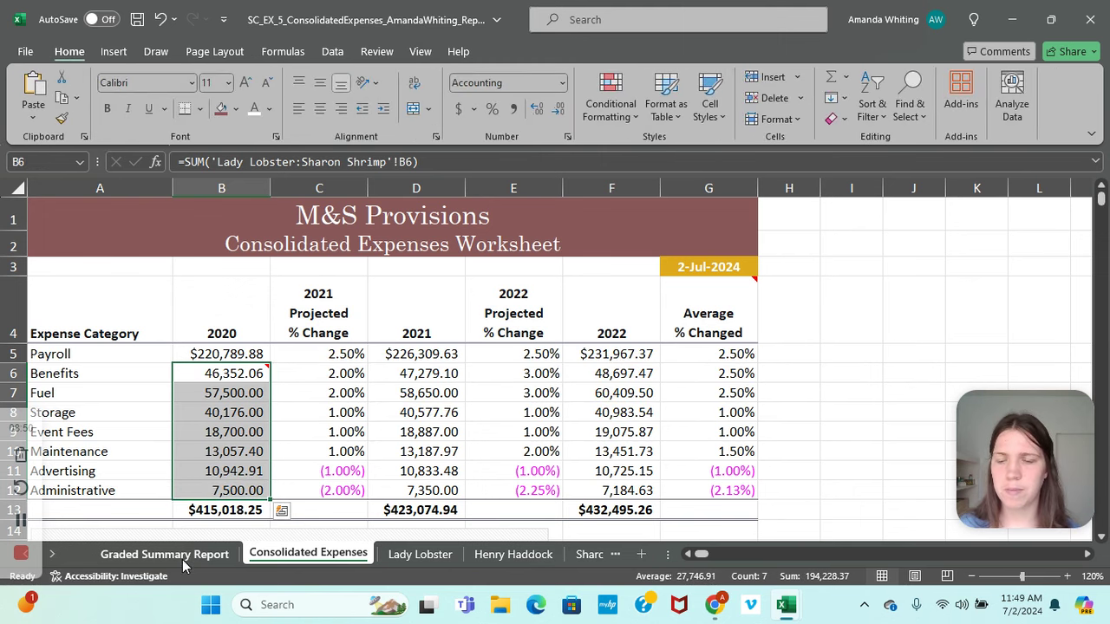
Review the Graded Summary Report for remaining errors, including the font color requirement for the 4-Digit Year cell style.
{"action": "left_click", "coordinate": [193, 552]}
{"action": "scroll", "coordinate": [265, 345], "scroll_direction": "down", "scroll_amount": 1}
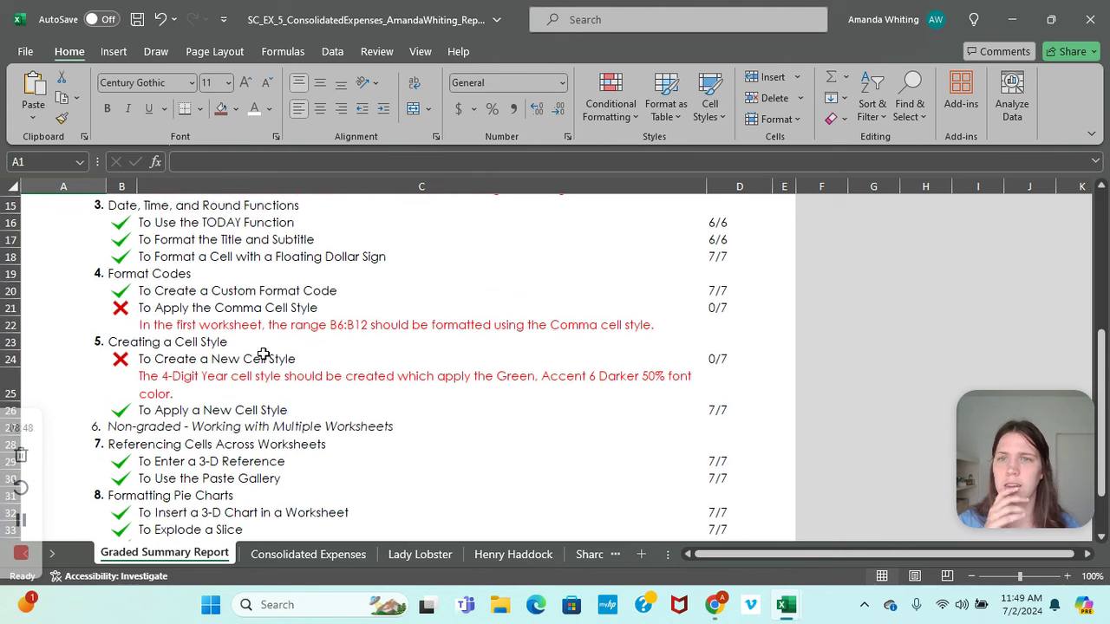
{"action": "scroll", "coordinate": [433, 352], "scroll_direction": "up", "scroll_amount": 1}
{"action": "scroll", "coordinate": [415, 389], "scroll_direction": "down", "scroll_amount": 4}
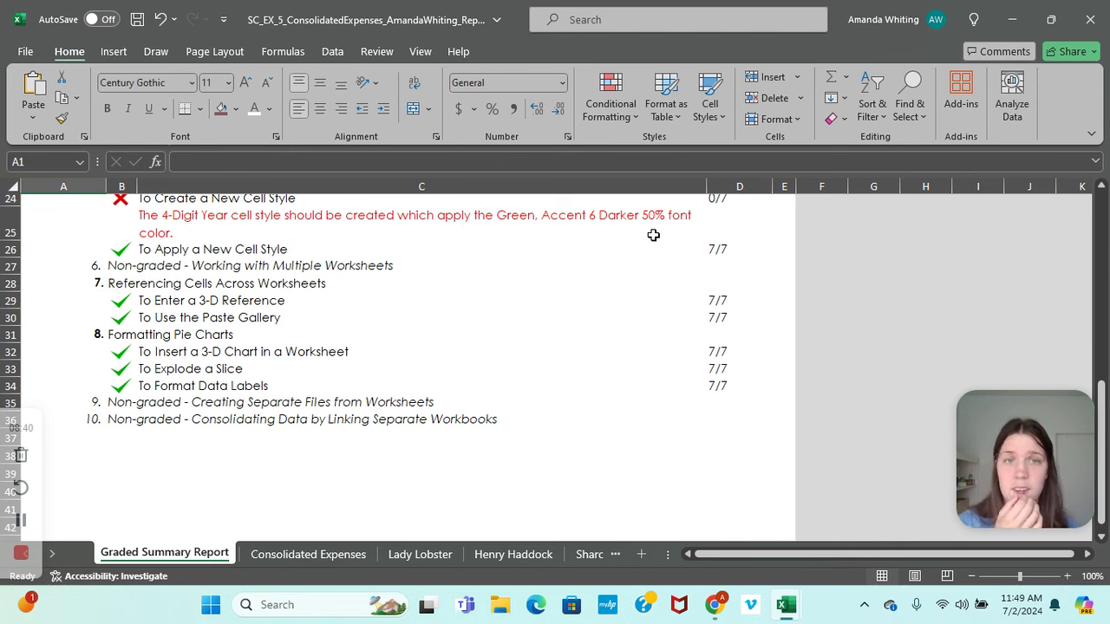
{"action": "scroll", "coordinate": [586, 322], "scroll_direction": "down", "scroll_amount": 11}
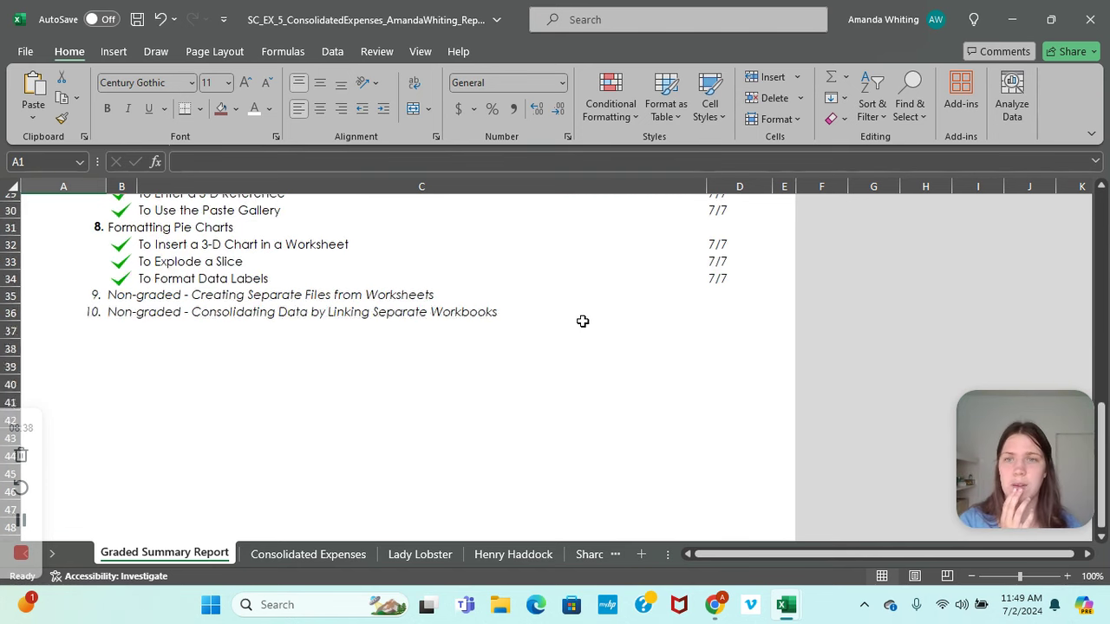
{"action": "scroll", "coordinate": [552, 337], "scroll_direction": "up", "scroll_amount": 12}
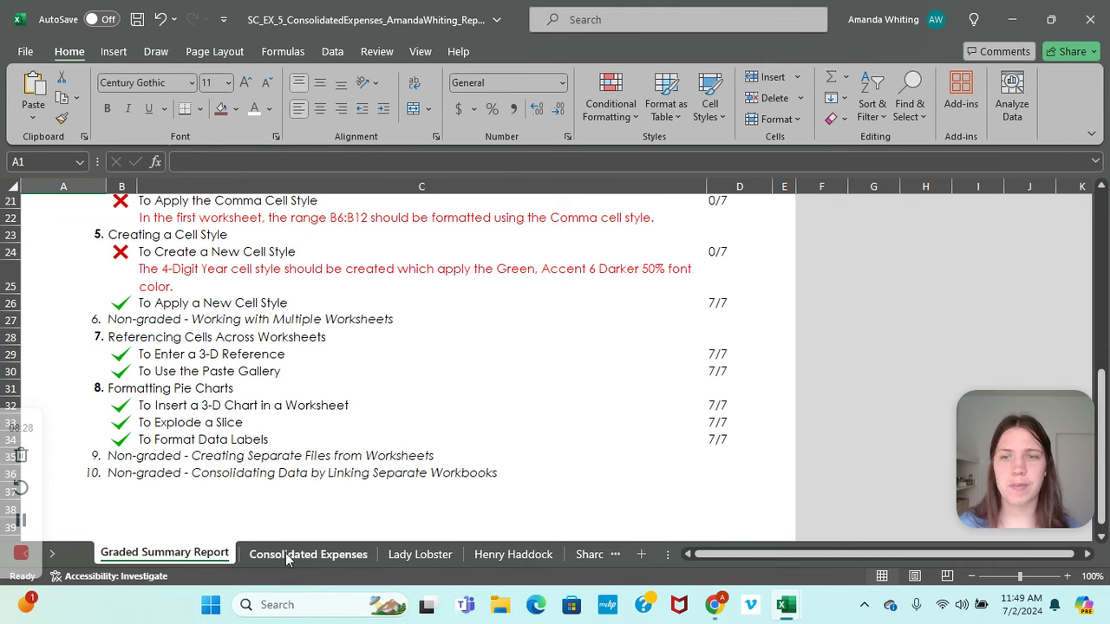
{"action": "left_click", "coordinate": [710, 102]}
{"action": "left_click", "coordinate": [636, 538]}
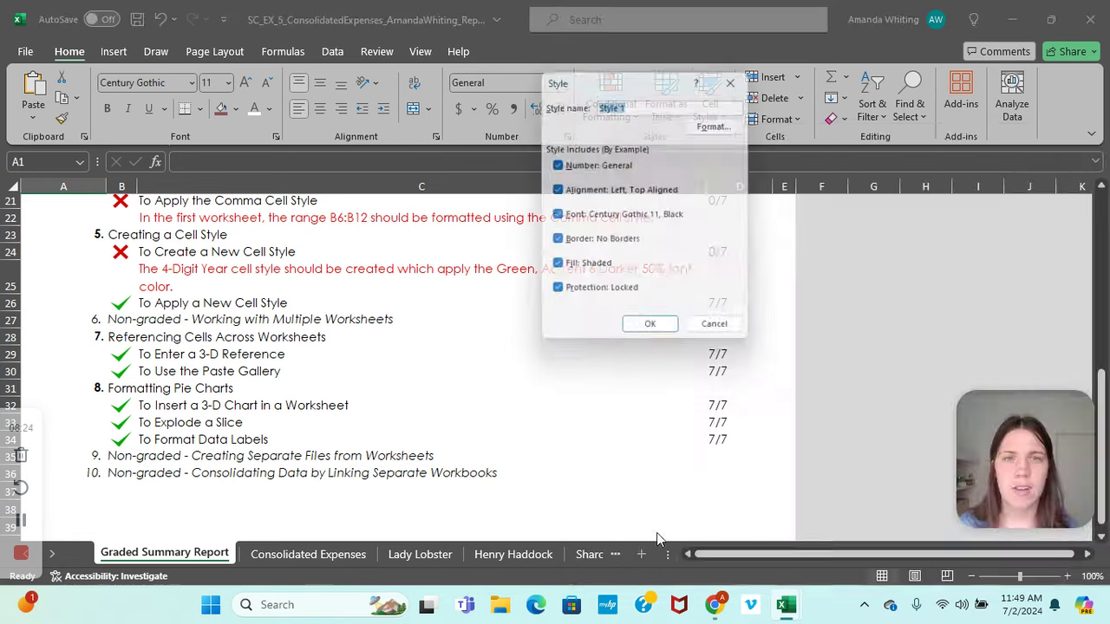
{"action": "left_click_drag", "start_coordinate": [657, 87], "coordinate": [947, 85]}
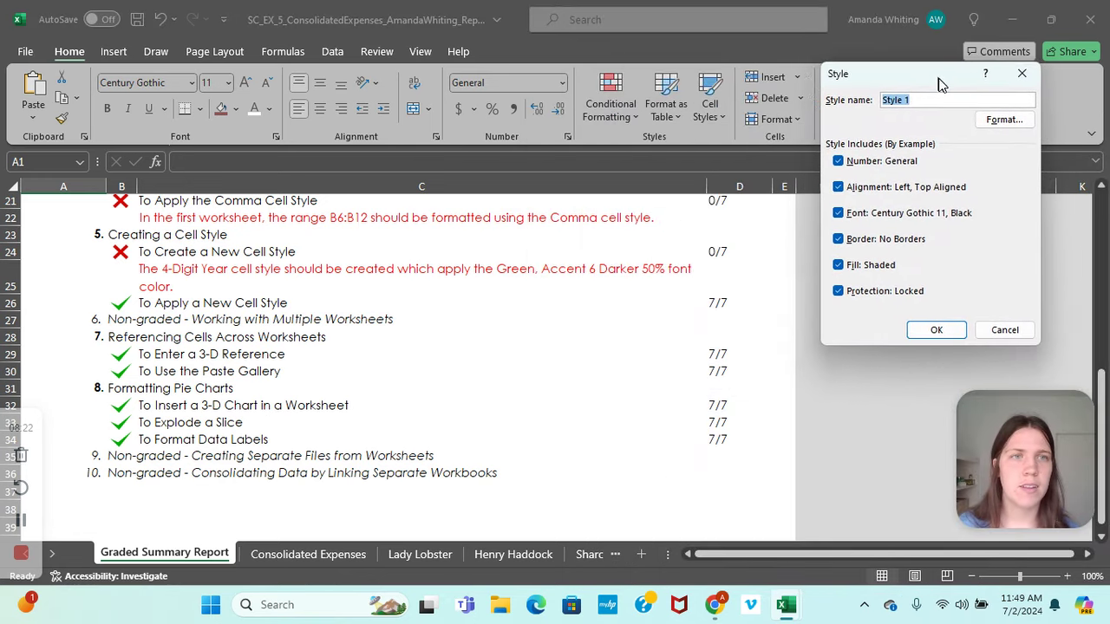
{"action": "left_click", "coordinate": [999, 121]}
{"action": "left_click_drag", "start_coordinate": [744, 37], "coordinate": [352, 58]}
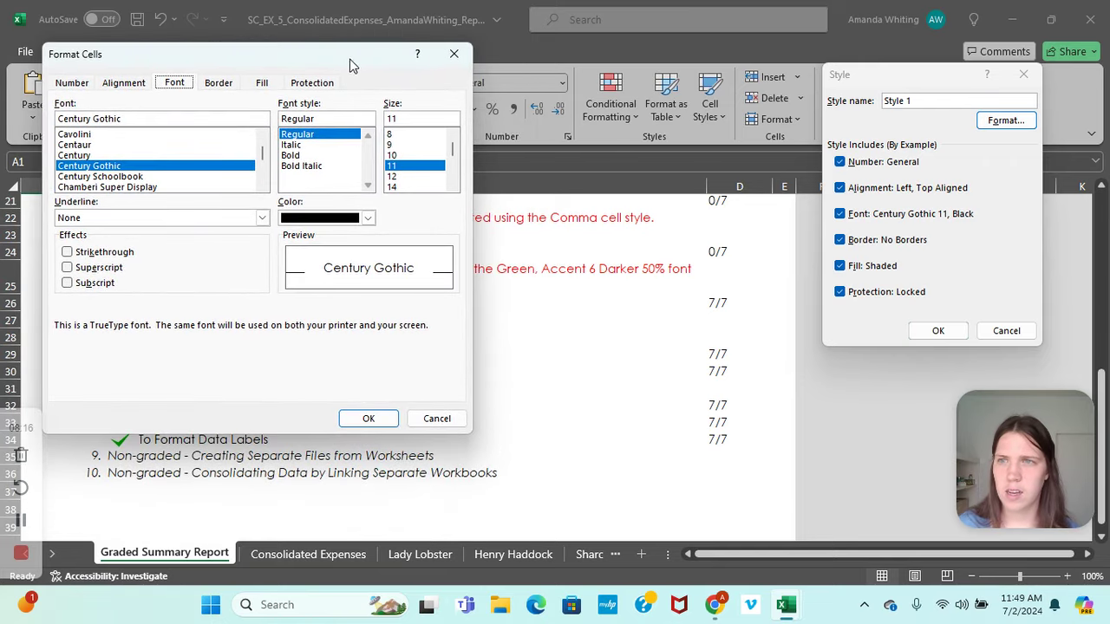
{"action": "left_click", "coordinate": [73, 83]}
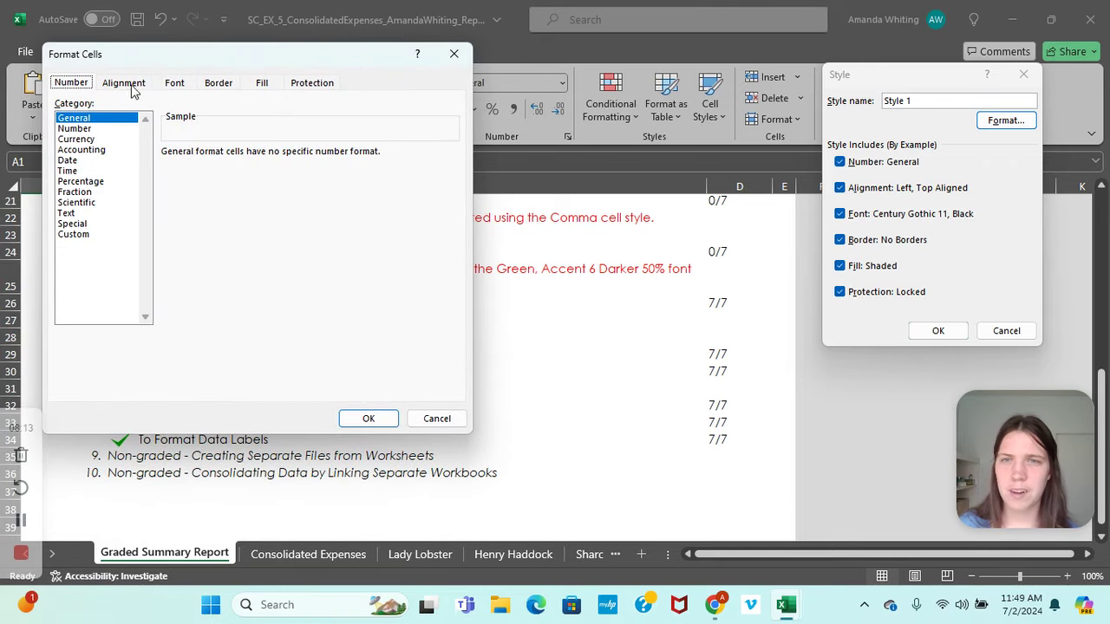
{"action": "left_click", "coordinate": [437, 418]}
{"action": "left_click", "coordinate": [1023, 74]}
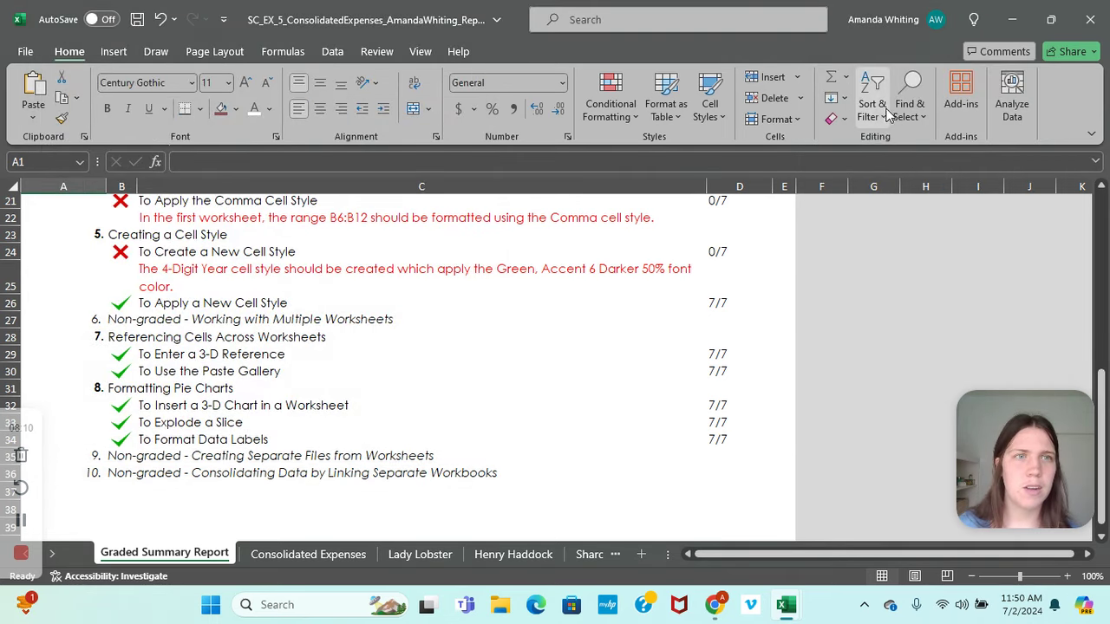
Open the existing 4-Digit Year cell style for modification and inspect its number, fill and font formatting.
{"action": "left_click", "coordinate": [780, 119]}
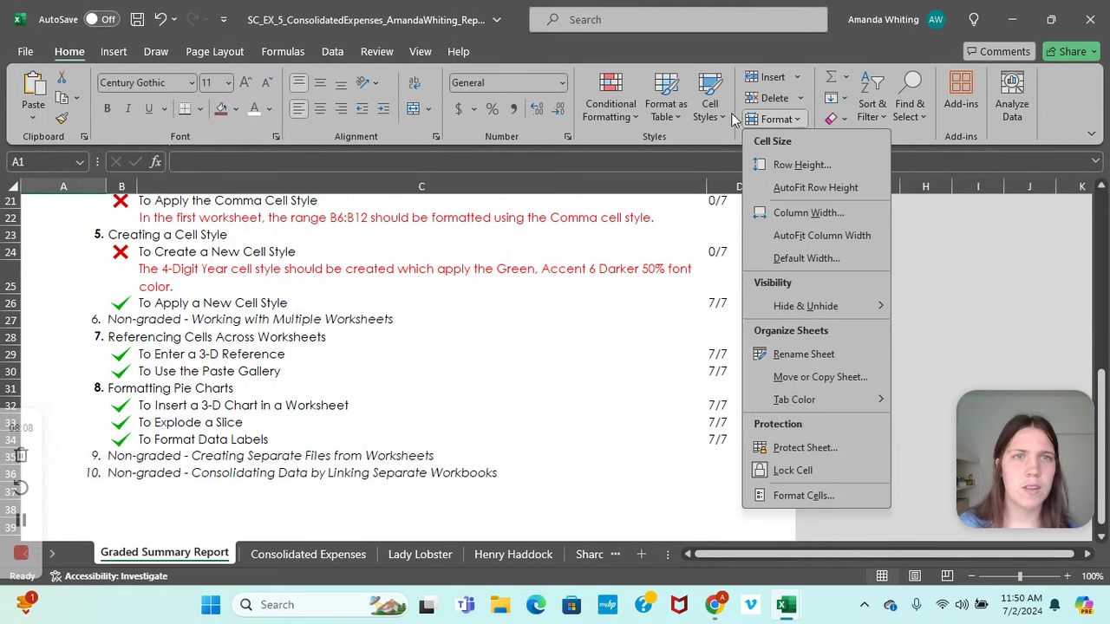
{"action": "left_click", "coordinate": [709, 104]}
{"action": "right_click", "coordinate": [623, 161]}
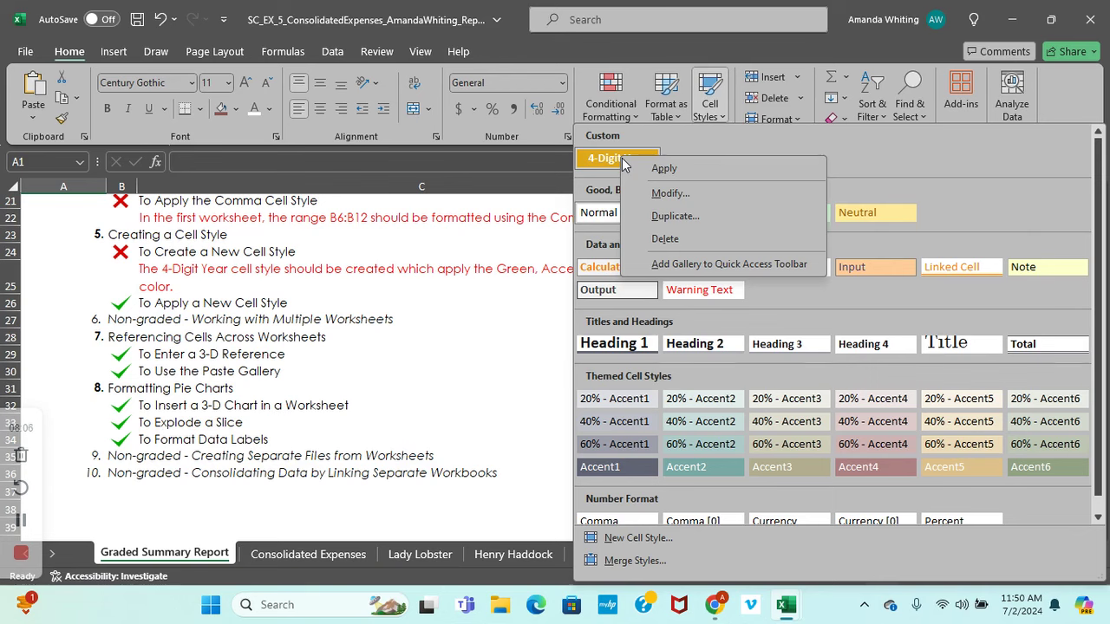
{"action": "left_click", "coordinate": [670, 192]}
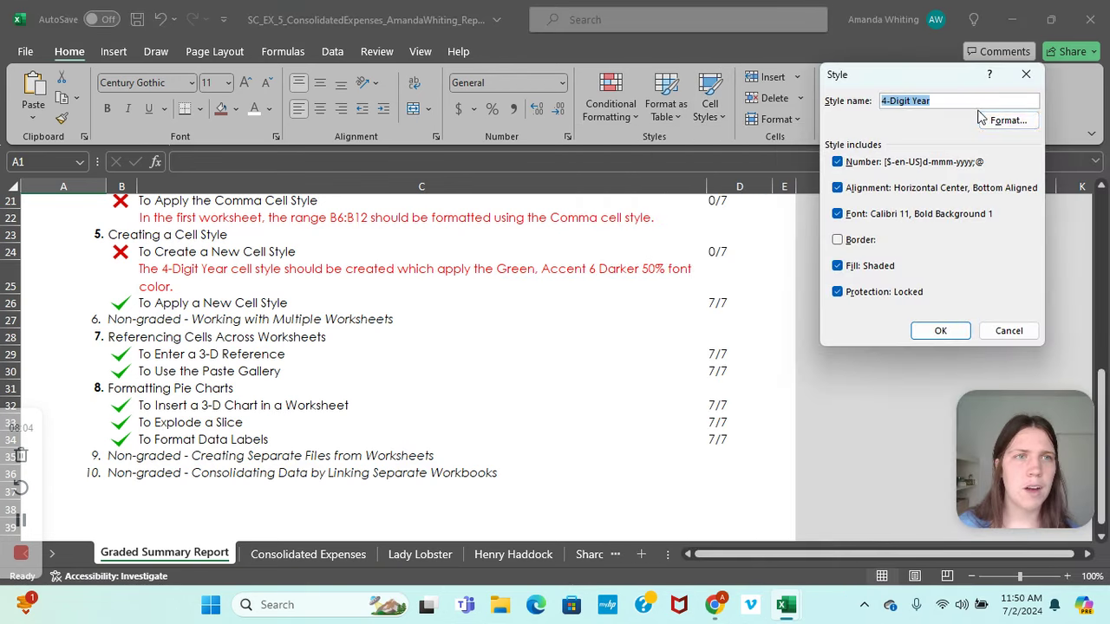
{"action": "left_click", "coordinate": [1006, 120]}
{"action": "left_click_drag", "start_coordinate": [994, 35], "coordinate": [338, 74]}
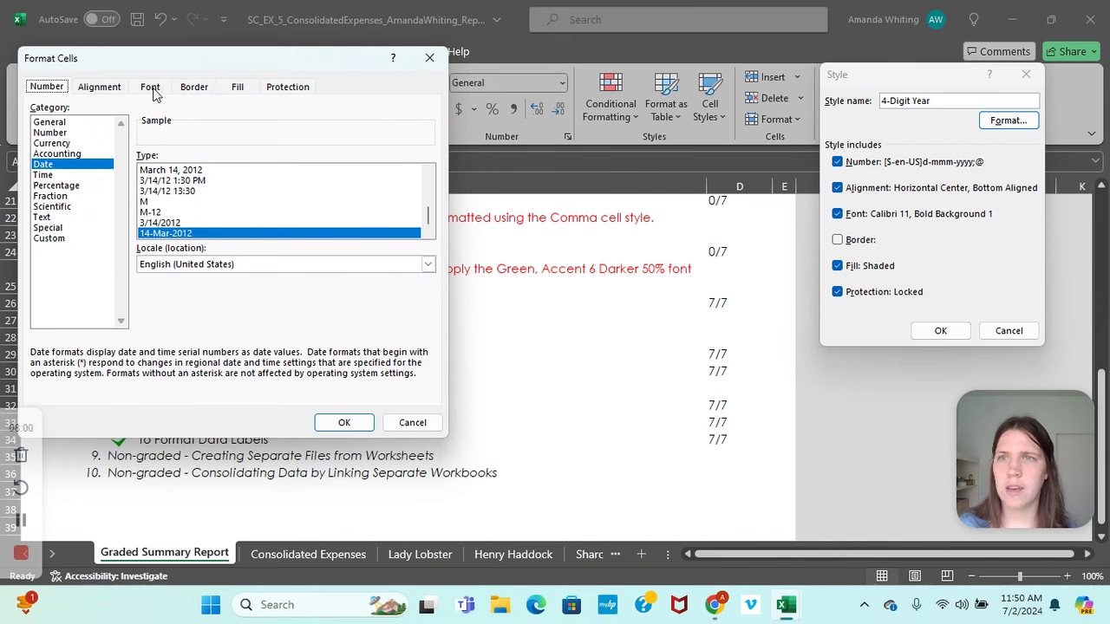
{"action": "left_click", "coordinate": [238, 87]}
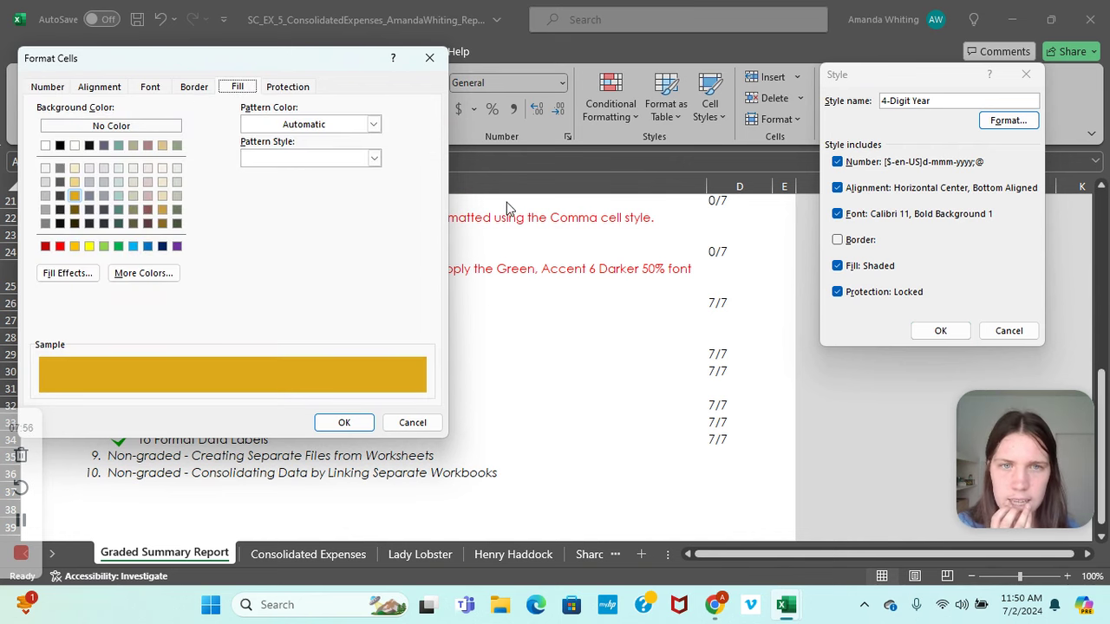
{"action": "left_click_drag", "start_coordinate": [317, 67], "coordinate": [322, 99]}
{"action": "left_click", "coordinate": [165, 119]}
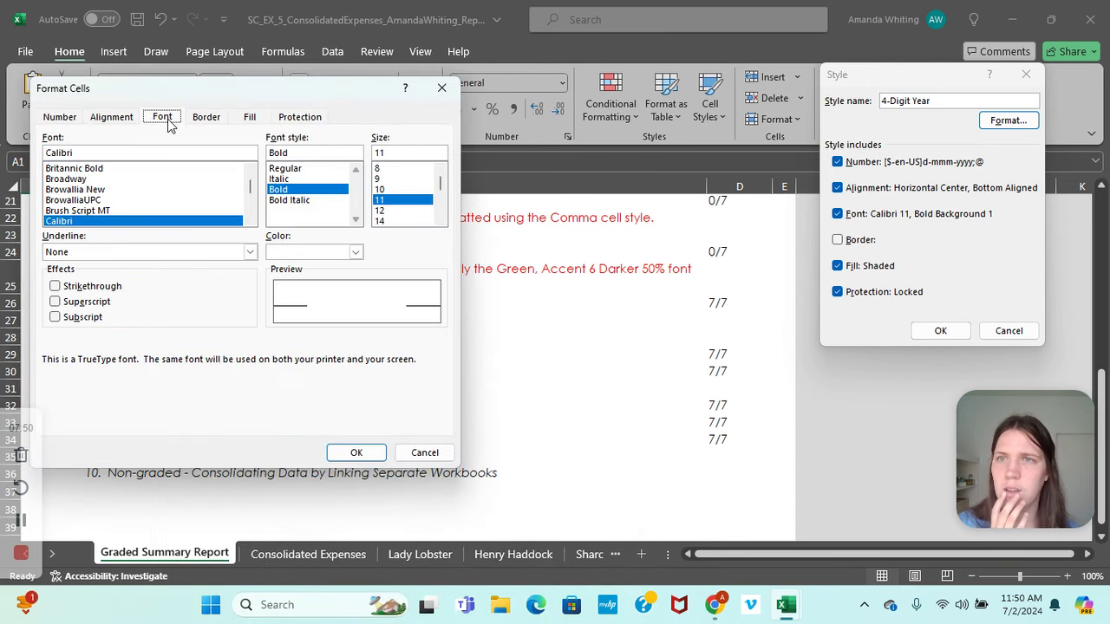
Try to change the 4-Digit Year style's font color to Green, Accent 6, Lighter 40%.
{"action": "left_click", "coordinate": [356, 252]}
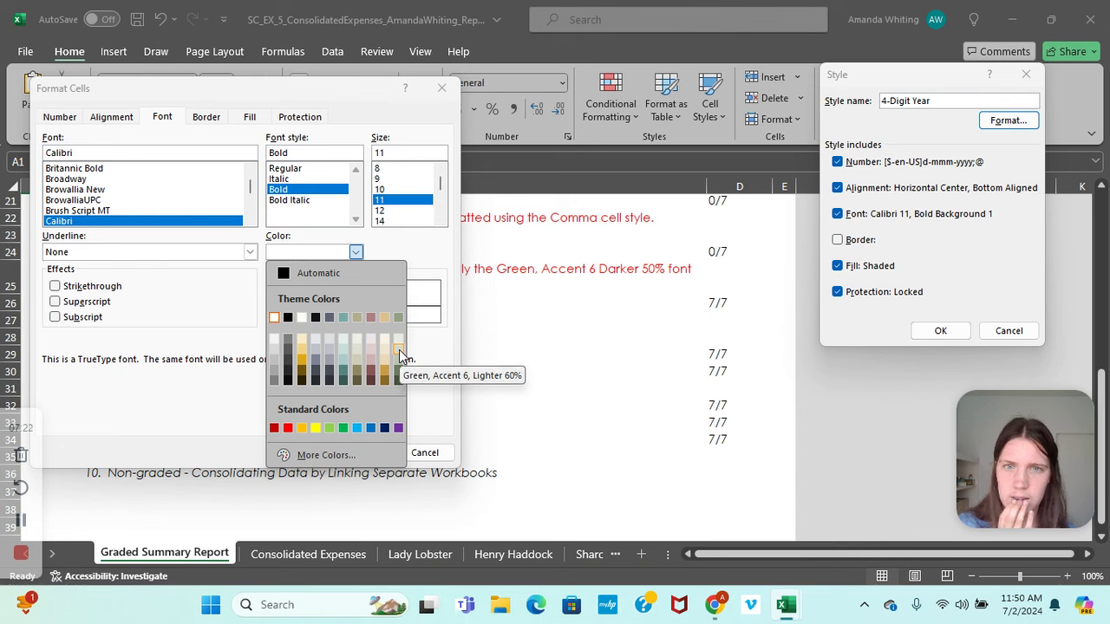
{"action": "left_click", "coordinate": [339, 453]}
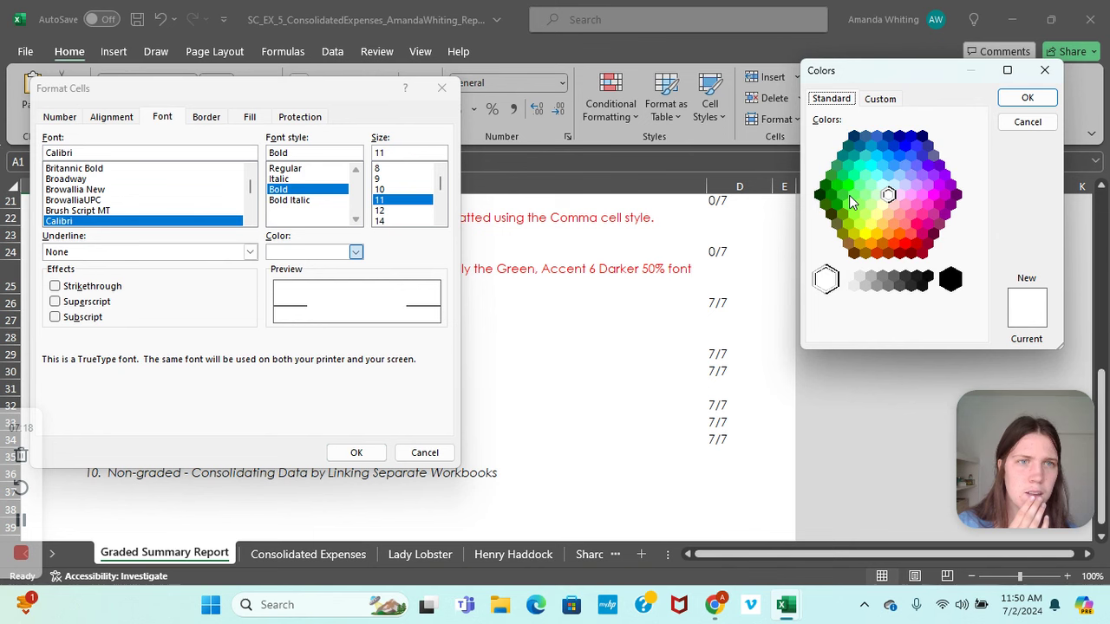
{"action": "left_click", "coordinate": [880, 98]}
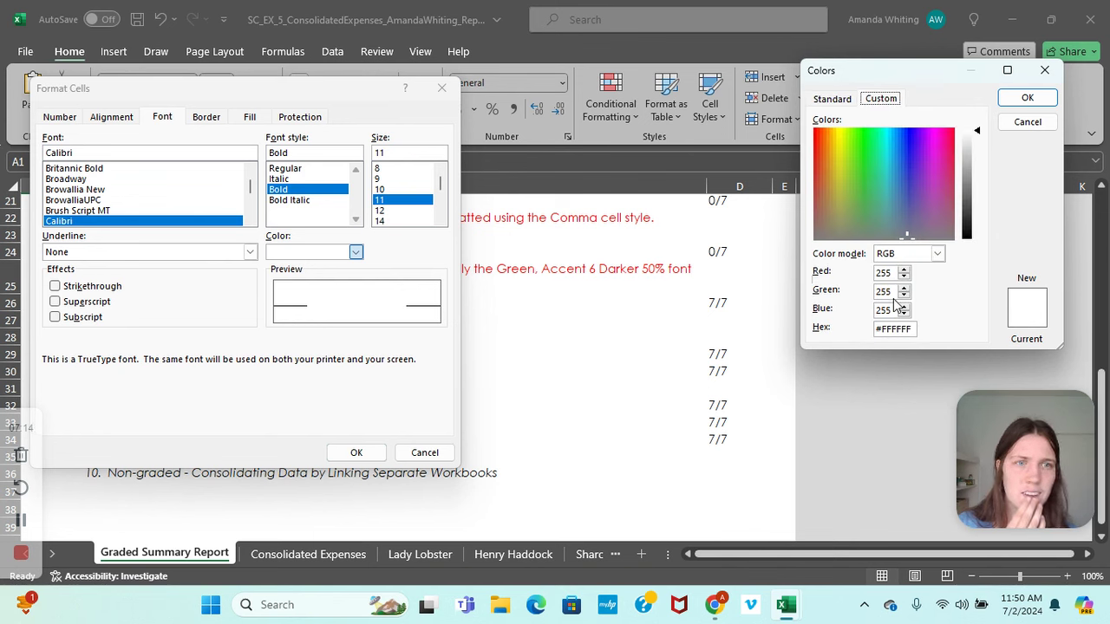
{"action": "left_click", "coordinate": [1045, 69]}
{"action": "left_click", "coordinate": [355, 252]}
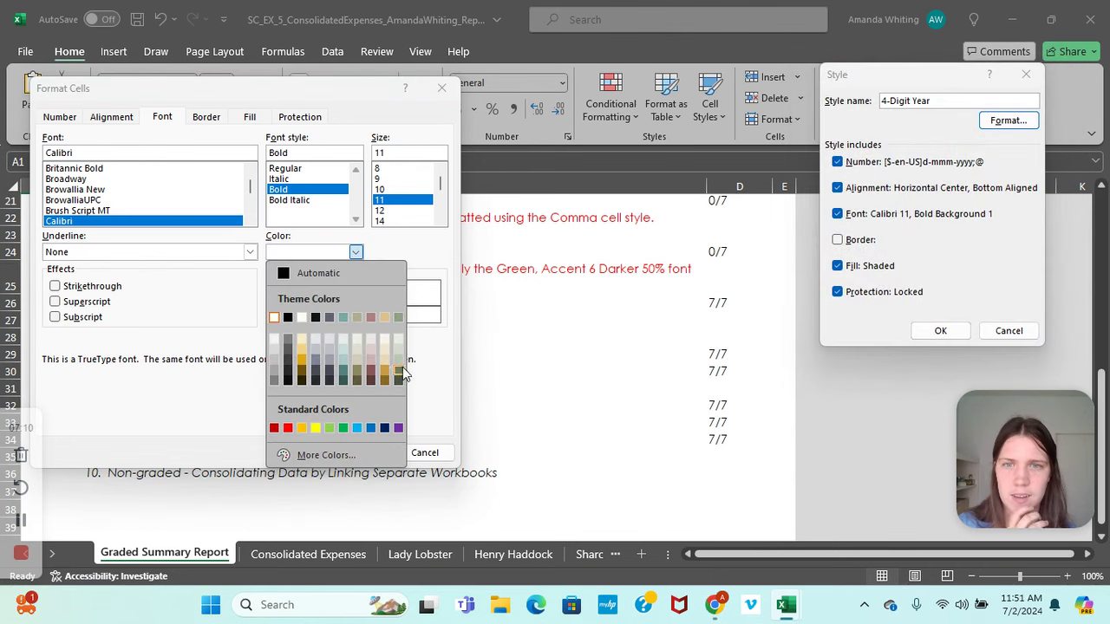
{"action": "left_click", "coordinate": [398, 357]}
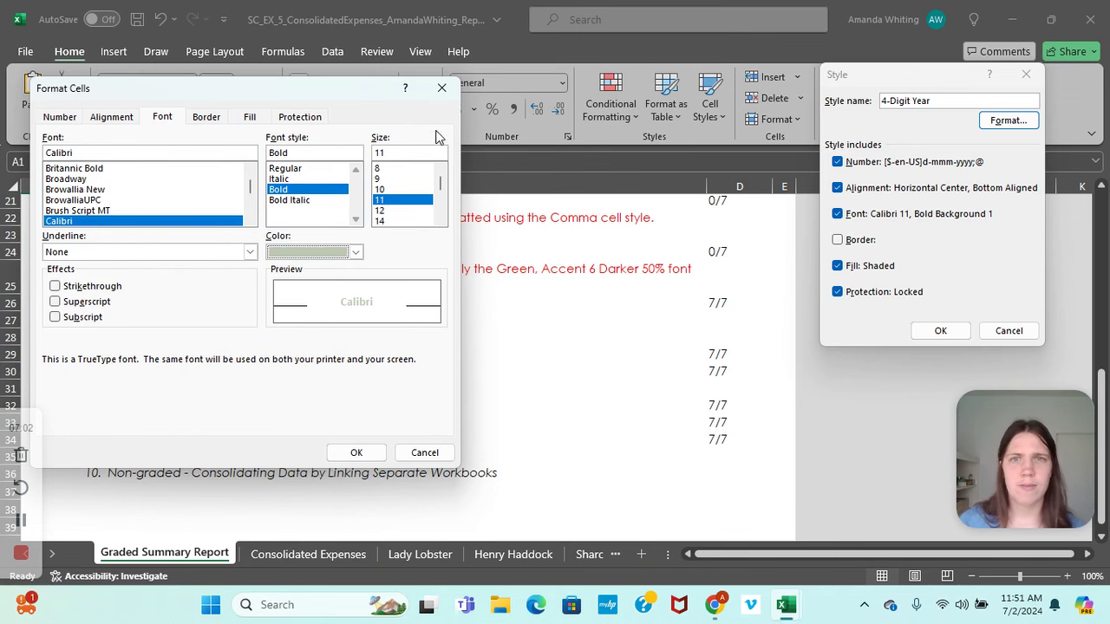
{"action": "left_click", "coordinate": [356, 453]}
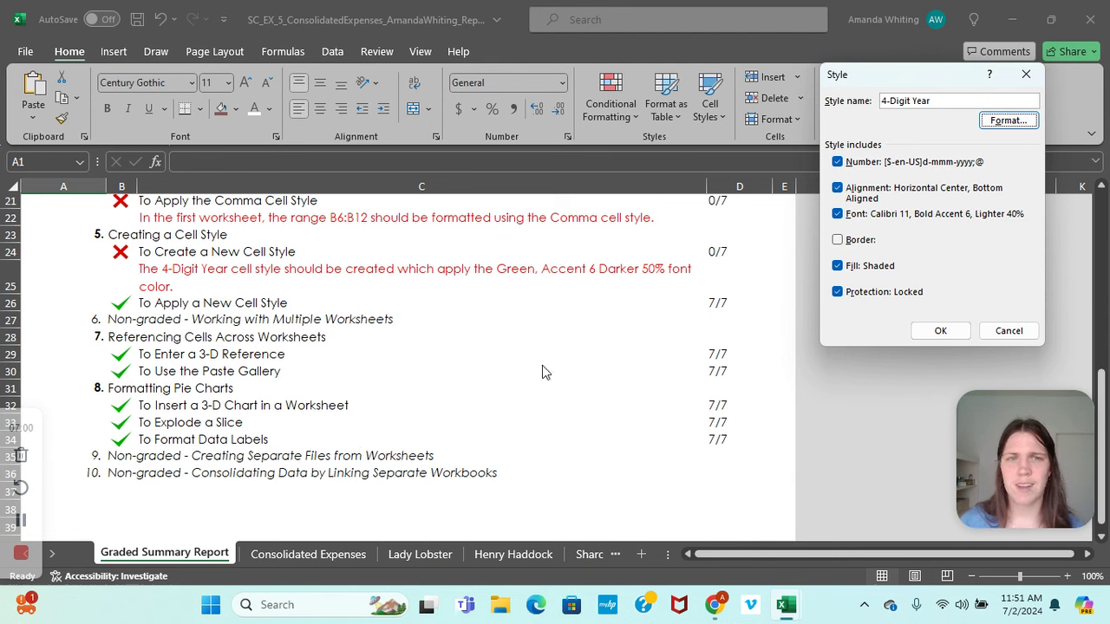
{"action": "left_click", "coordinate": [1005, 331]}
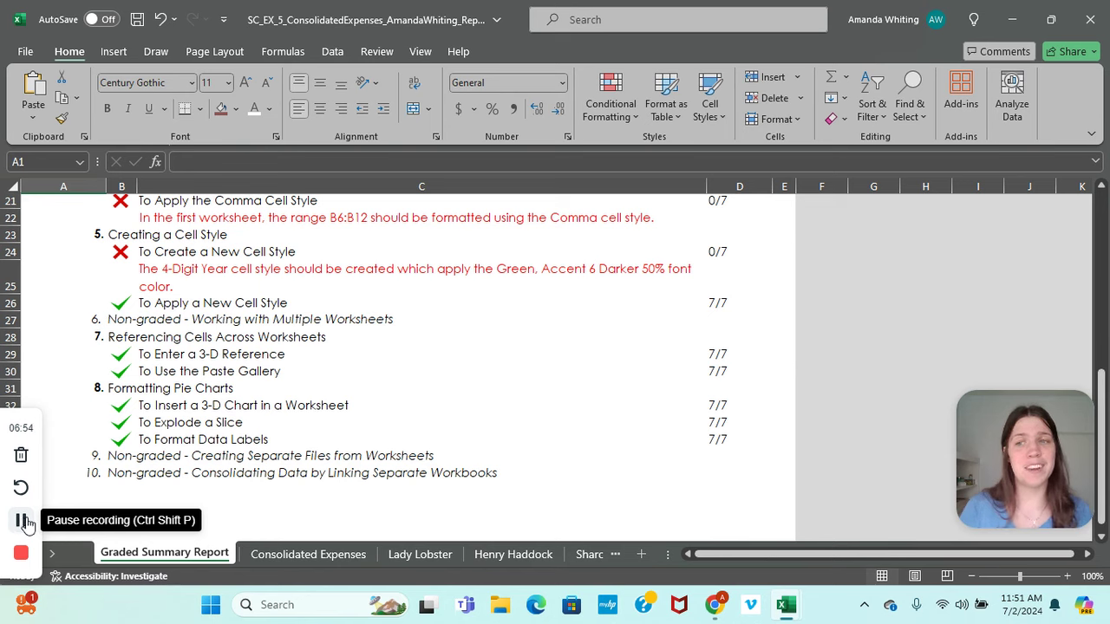
Enable editing in the second submission's graded report workbook and check the score at the start of its summary.
{"action": "left_click", "coordinate": [21, 521]}
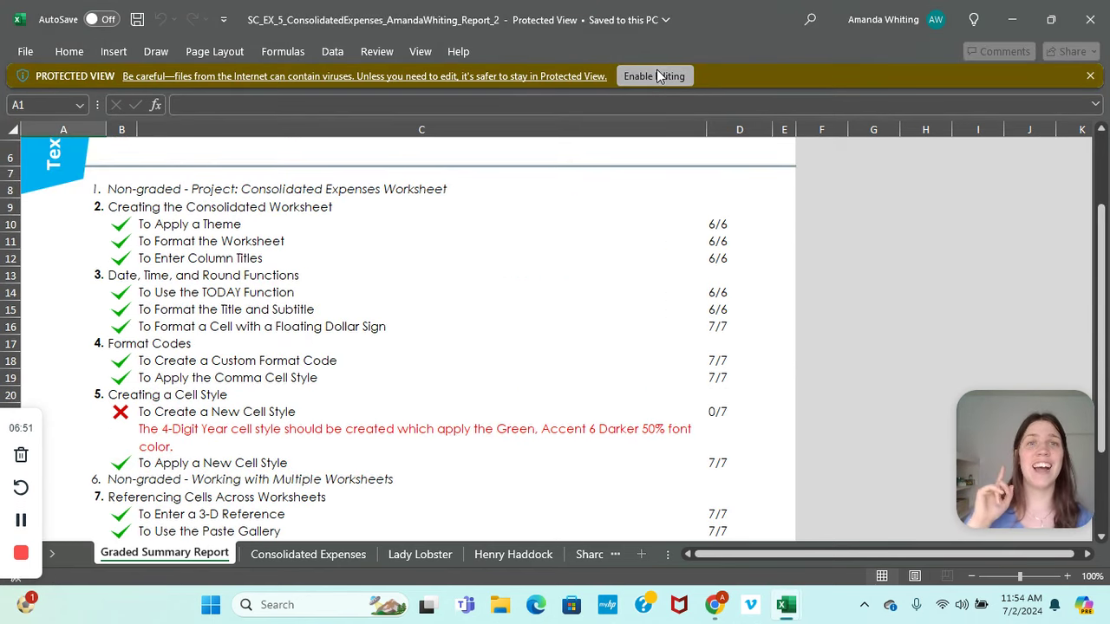
{"action": "left_click", "coordinate": [656, 75]}
{"action": "scroll", "coordinate": [503, 290], "scroll_direction": "up", "scroll_amount": 2}
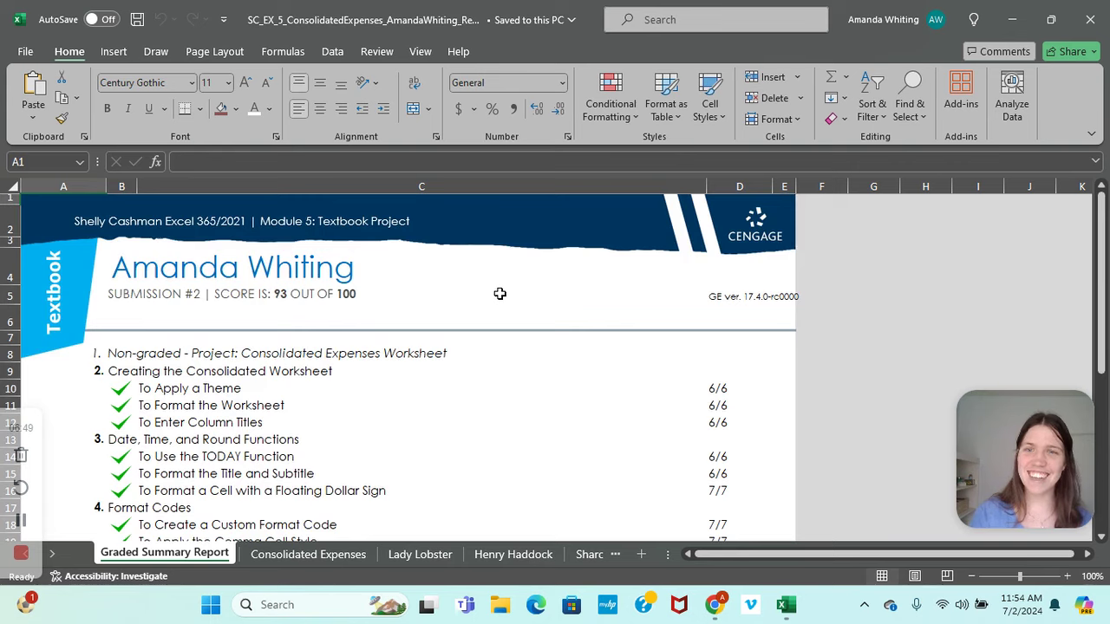
Review the remaining cell style error in the graded report and open the 4-Digit Year style's font settings from the Consolidated Expenses sheet.
{"action": "scroll", "coordinate": [502, 288], "scroll_direction": "down", "scroll_amount": 7}
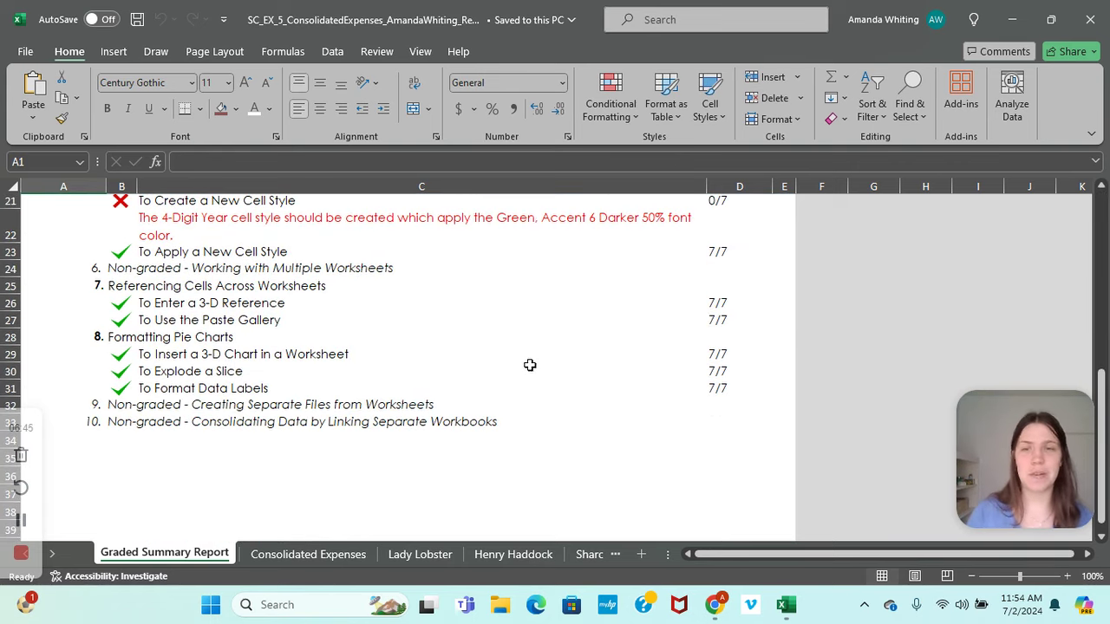
{"action": "scroll", "coordinate": [530, 365], "scroll_direction": "up", "scroll_amount": 7}
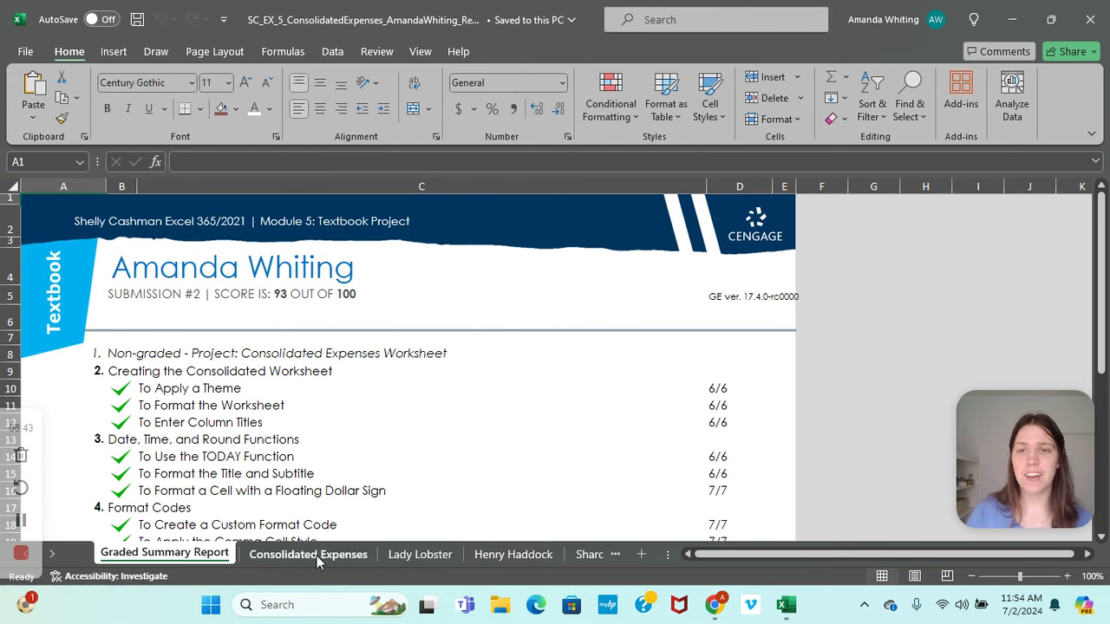
{"action": "left_click", "coordinate": [317, 562]}
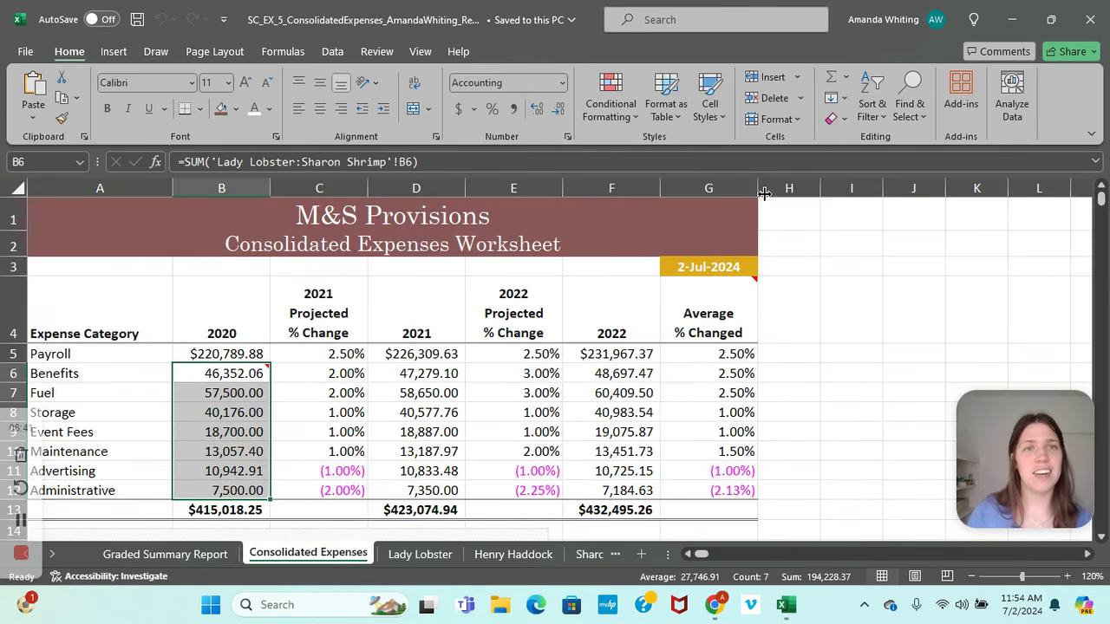
{"action": "left_click", "coordinate": [724, 111]}
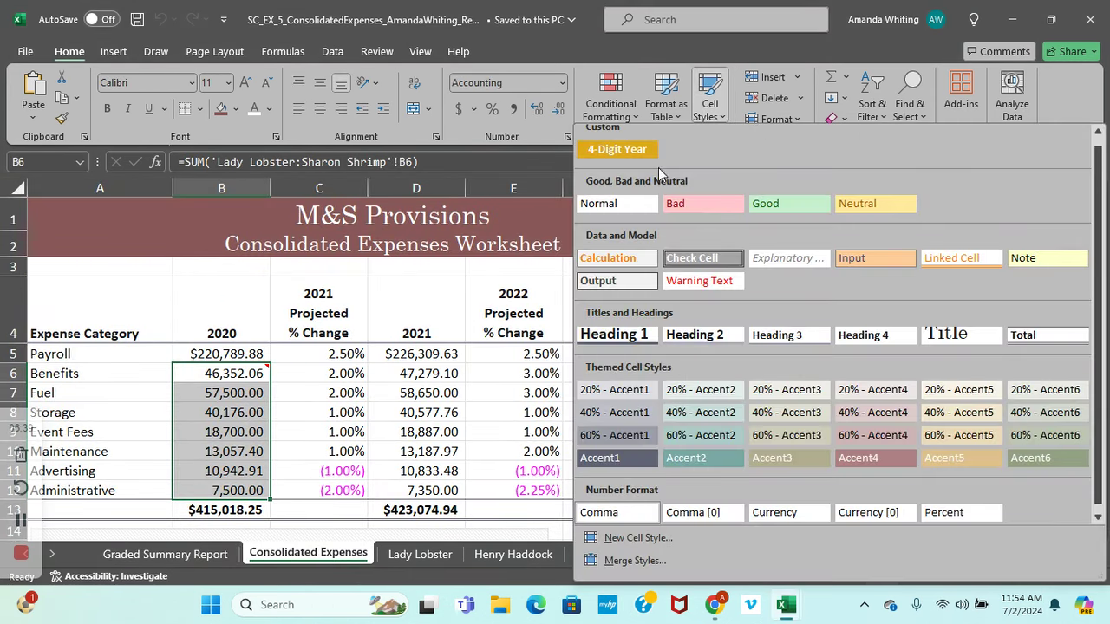
{"action": "right_click", "coordinate": [641, 152]}
{"action": "left_click", "coordinate": [695, 188]}
{"action": "left_click", "coordinate": [999, 123]}
{"action": "left_click_drag", "start_coordinate": [963, 24], "coordinate": [598, 29]}
{"action": "left_click", "coordinate": [544, 53]}
{"action": "left_click", "coordinate": [440, 53]}
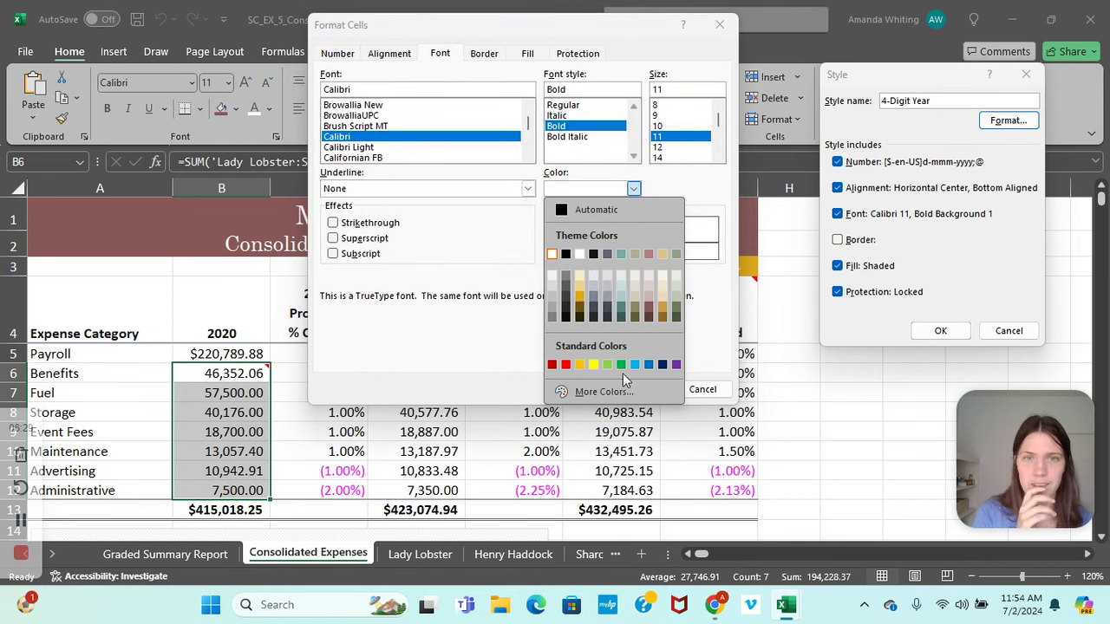
Set the 4-Digit Year style's font color to a custom RGB color of red 0, green 88, blue 40.
{"action": "left_click", "coordinate": [604, 391]}
{"action": "left_click_drag", "start_coordinate": [909, 78], "coordinate": [523, 77]}
{"action": "left_click", "coordinate": [472, 95]}
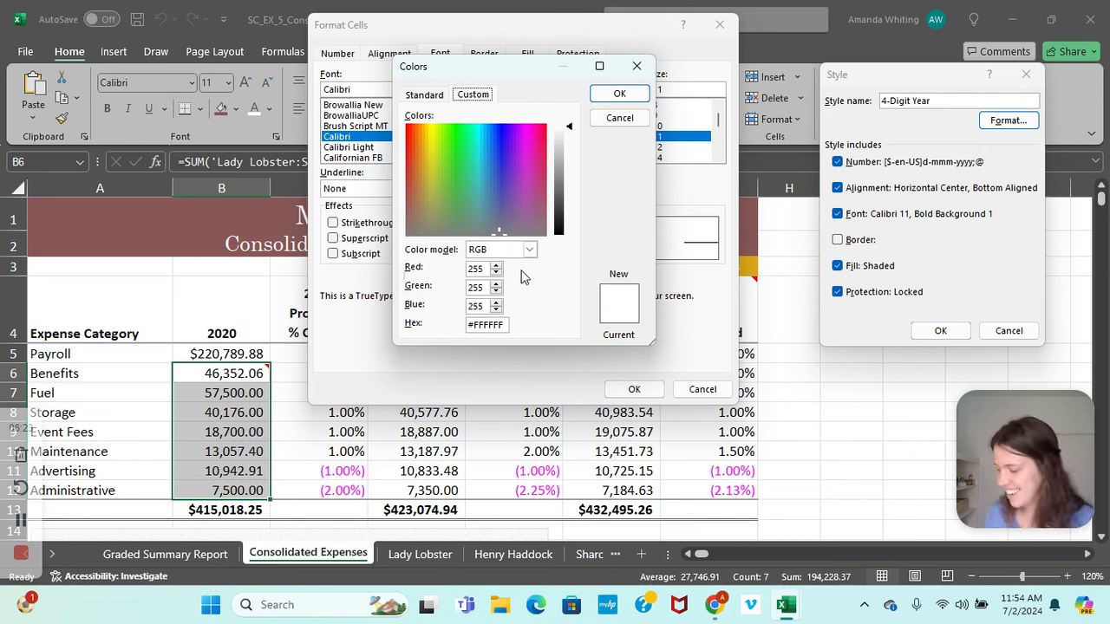
{"action": "double_click", "coordinate": [476, 269]}
{"action": "type", "text": "0"}
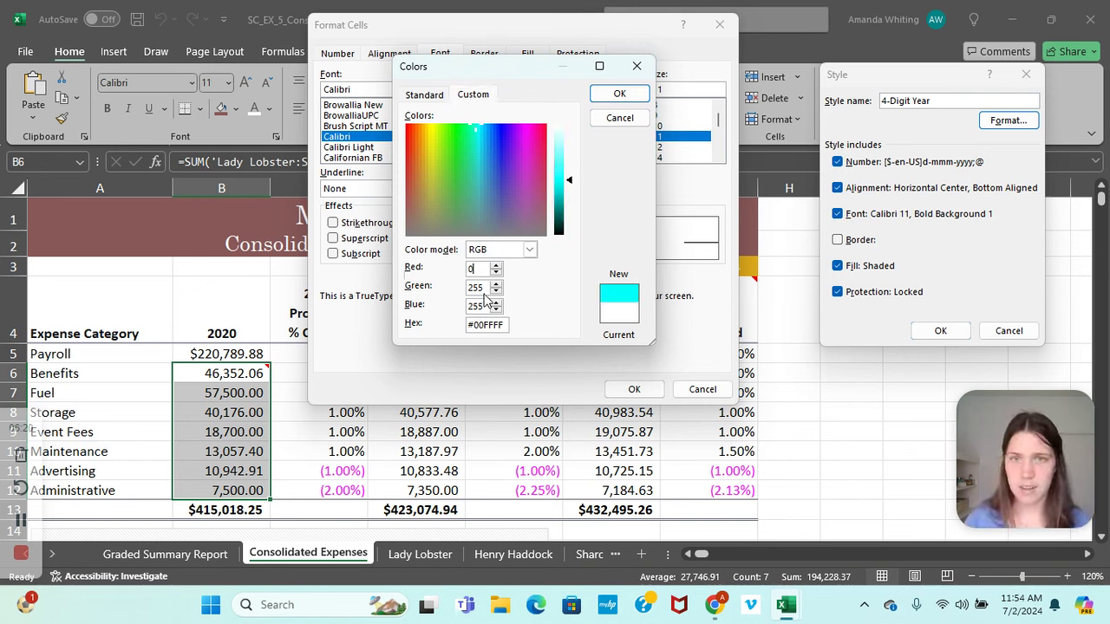
{"action": "double_click", "coordinate": [463, 287]}
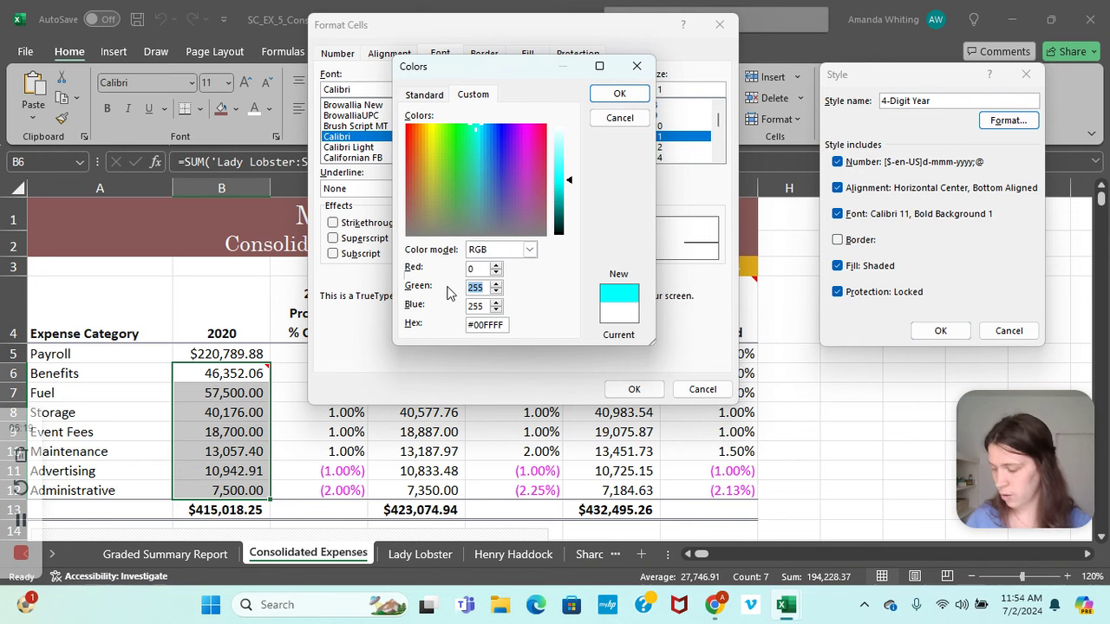
{"action": "type", "text": "88"}
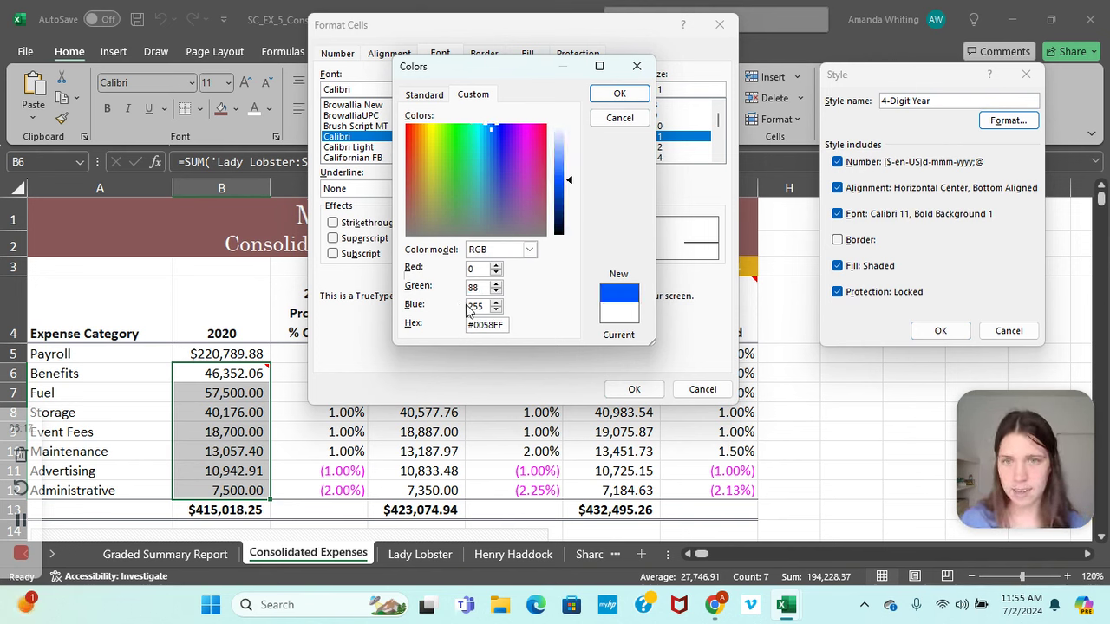
{"action": "double_click", "coordinate": [461, 306]}
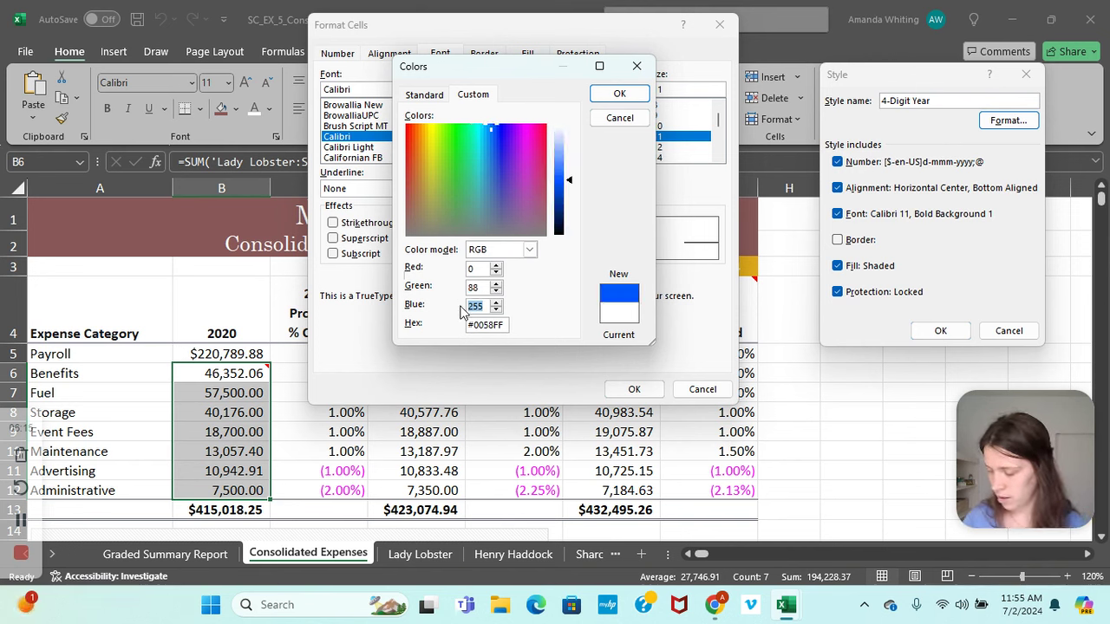
{"action": "type", "text": "40"}
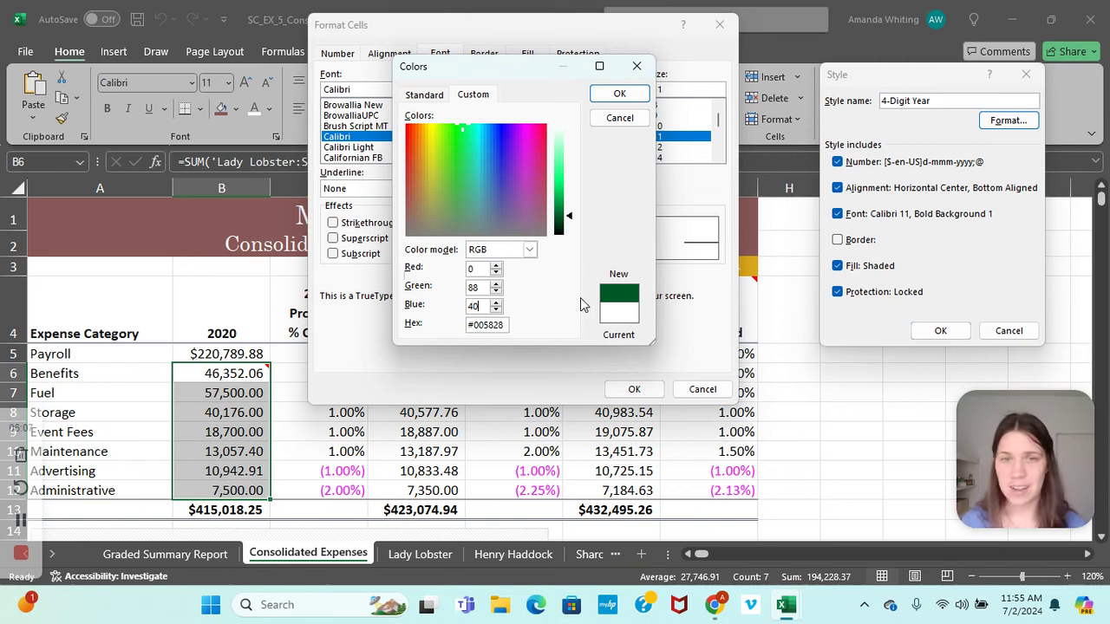
{"action": "left_click", "coordinate": [615, 93]}
{"action": "left_click", "coordinate": [634, 391]}
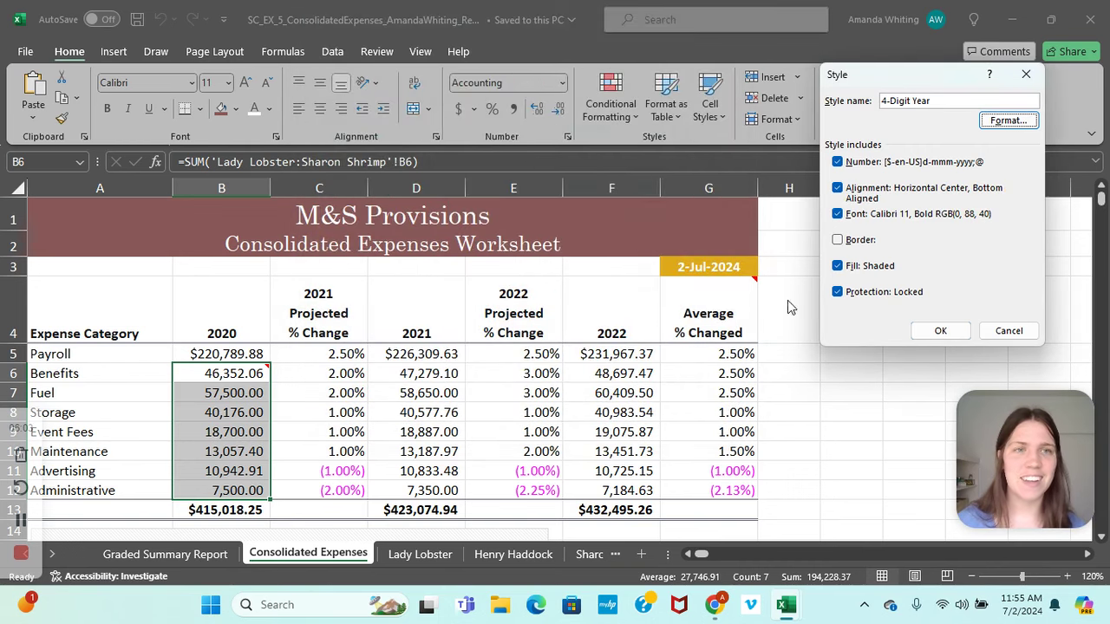
{"action": "left_click", "coordinate": [937, 331]}
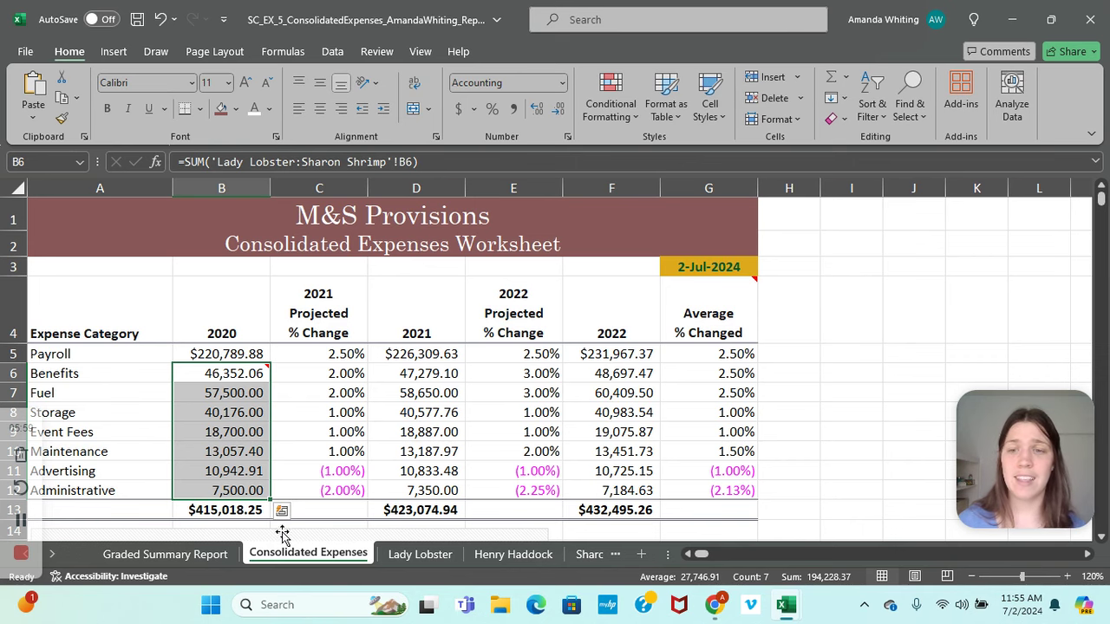
Return to the Graded Summary Report and reread the feedback on creating the new cell style.
{"action": "left_click", "coordinate": [204, 554]}
{"action": "scroll", "coordinate": [368, 405], "scroll_direction": "down", "scroll_amount": 5}
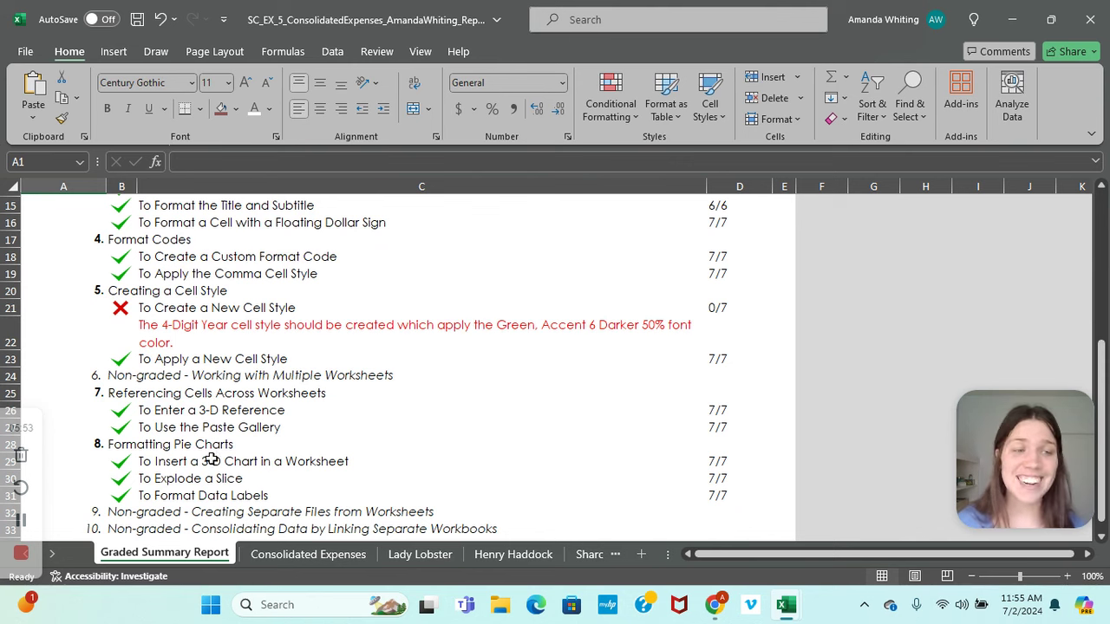
{"action": "left_click", "coordinate": [22, 521]}
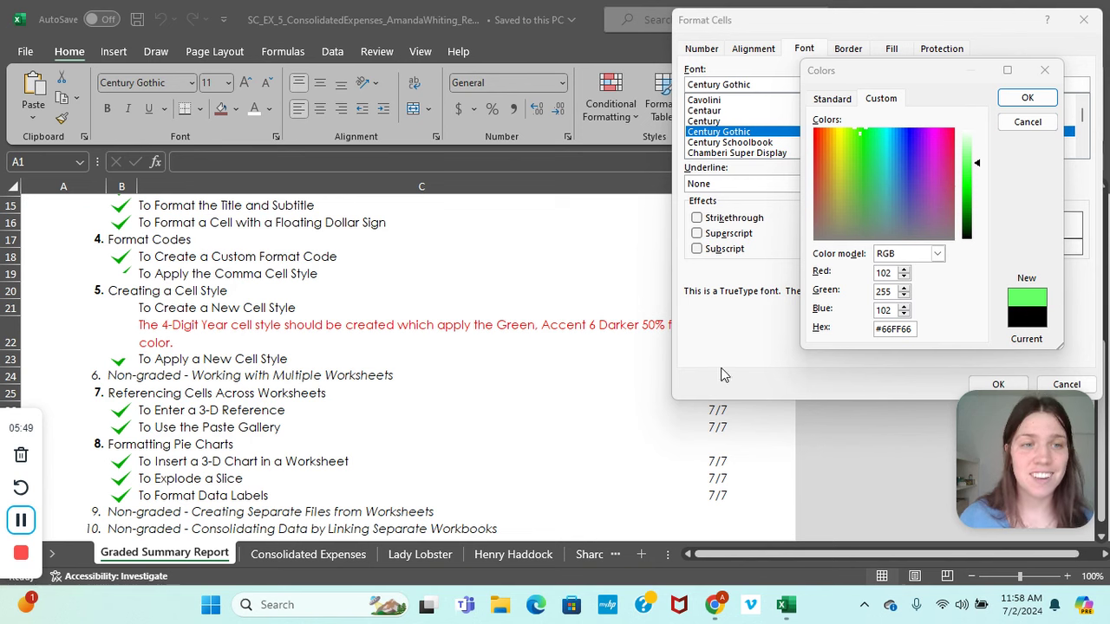
Try to create a new 4-Digit Year cell style with the custom font color #005828.
{"action": "double_click", "coordinate": [906, 331]}
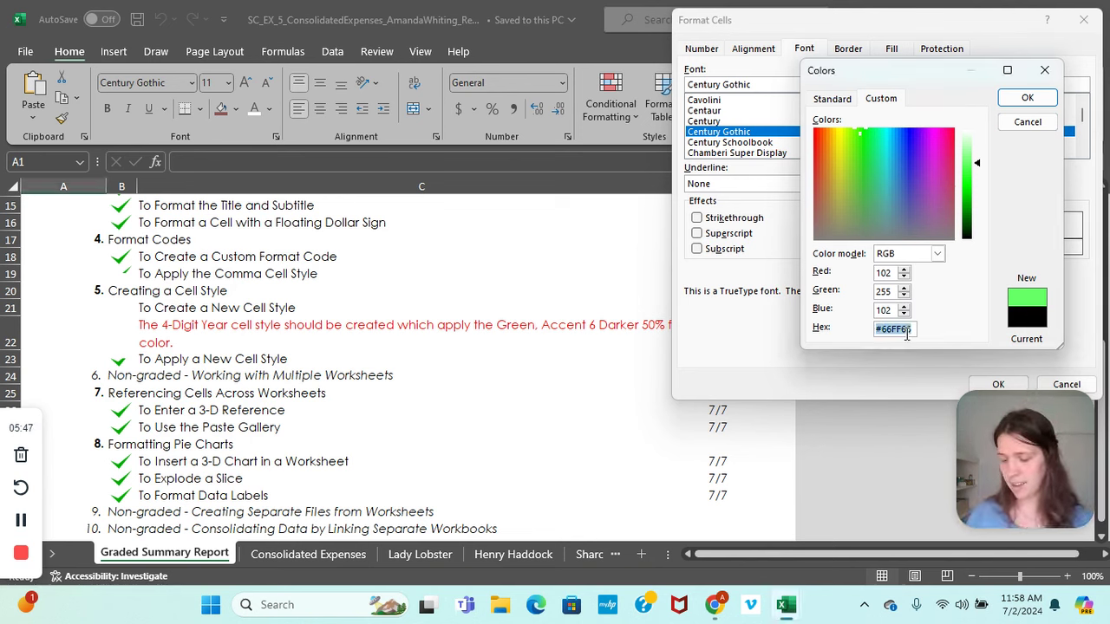
{"action": "type", "text": "#005828"}
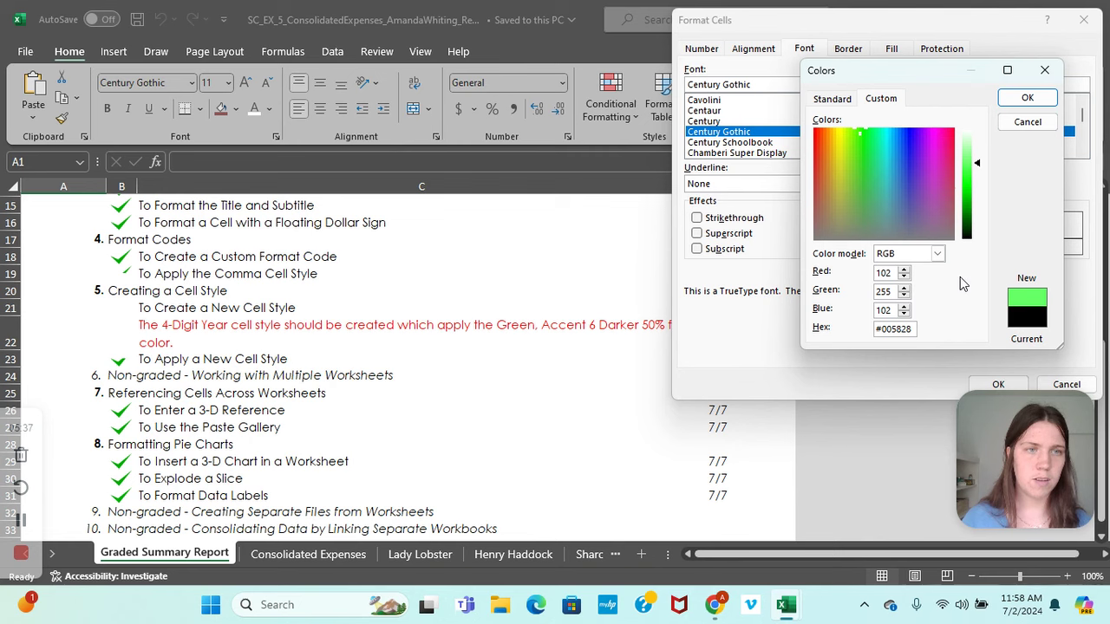
{"action": "left_click", "coordinate": [1023, 98]}
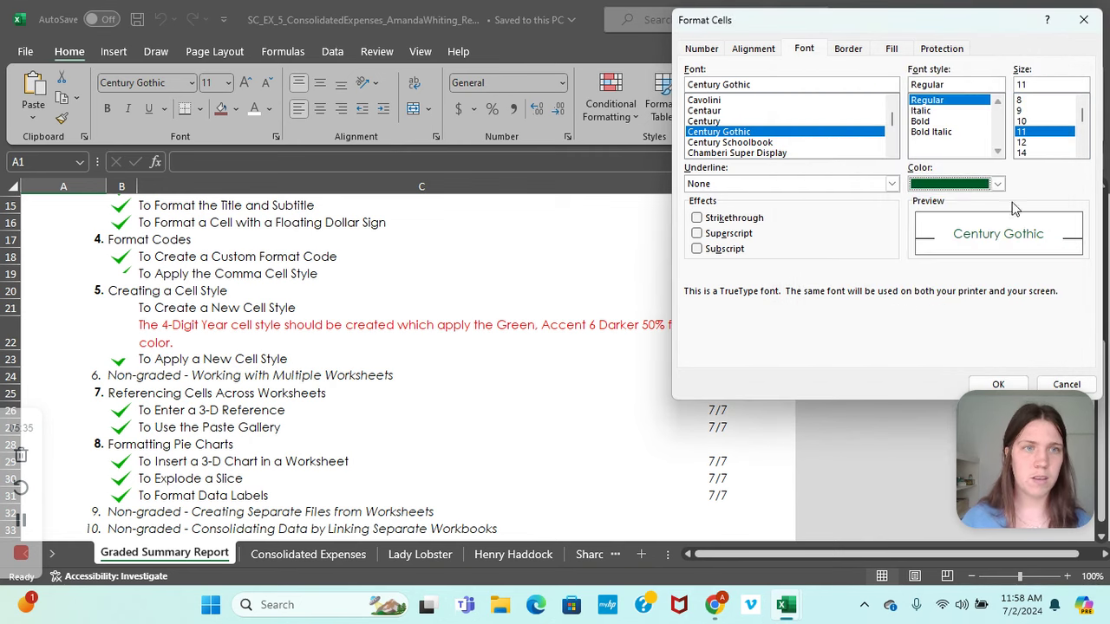
{"action": "left_click", "coordinate": [1003, 385]}
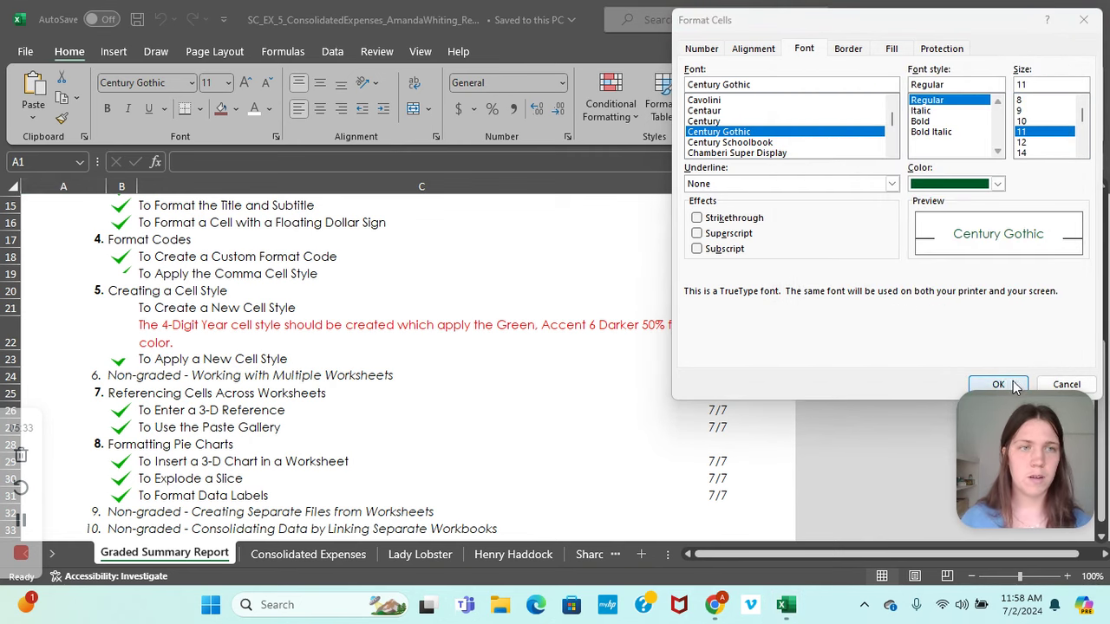
{"action": "left_click_drag", "start_coordinate": [972, 40], "coordinate": [815, 42]}
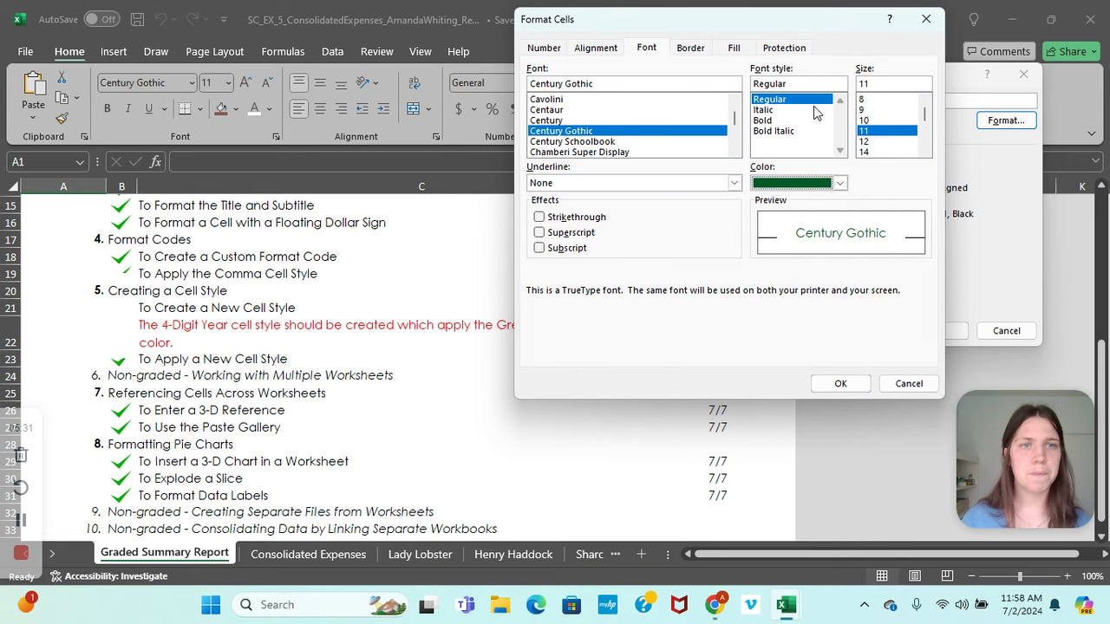
{"action": "left_click", "coordinate": [832, 391]}
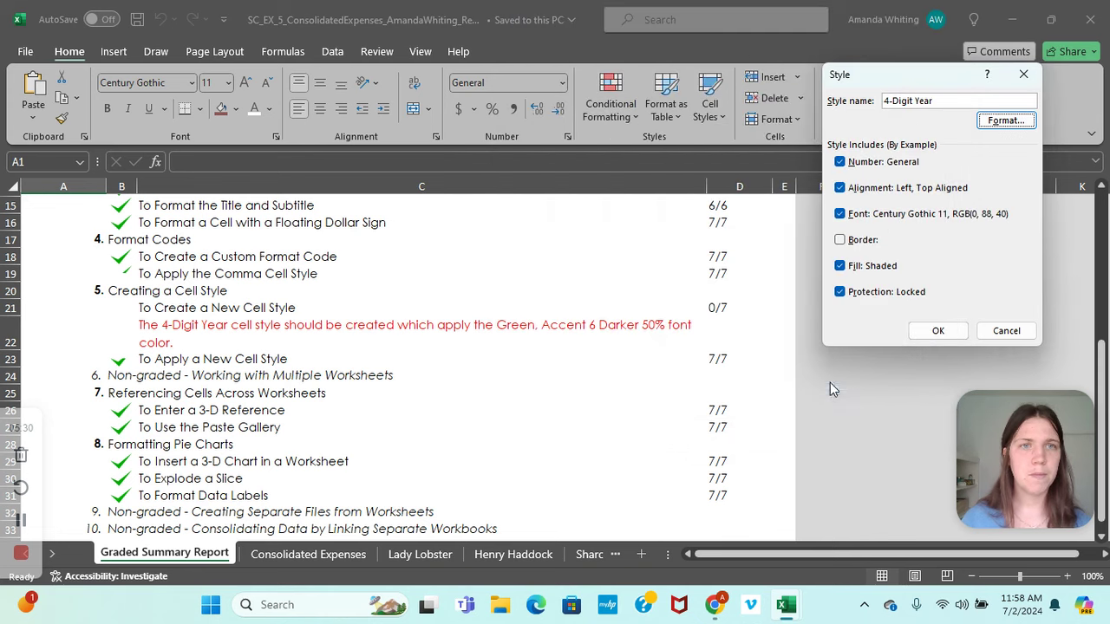
{"action": "left_click", "coordinate": [922, 333]}
{"action": "left_click", "coordinate": [571, 345]}
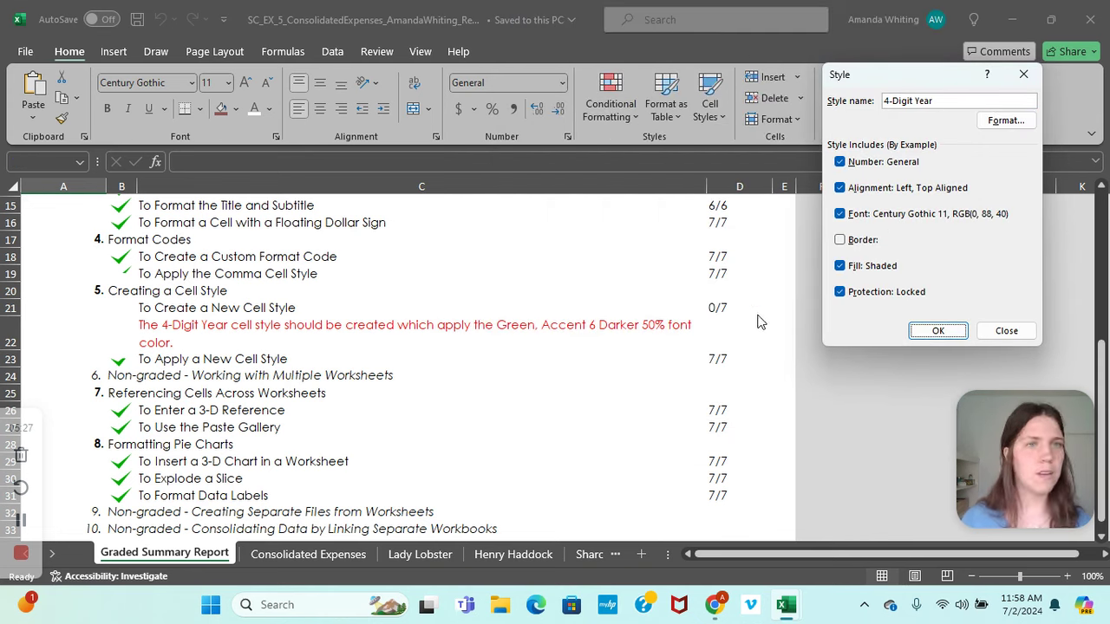
{"action": "left_click", "coordinate": [945, 331]}
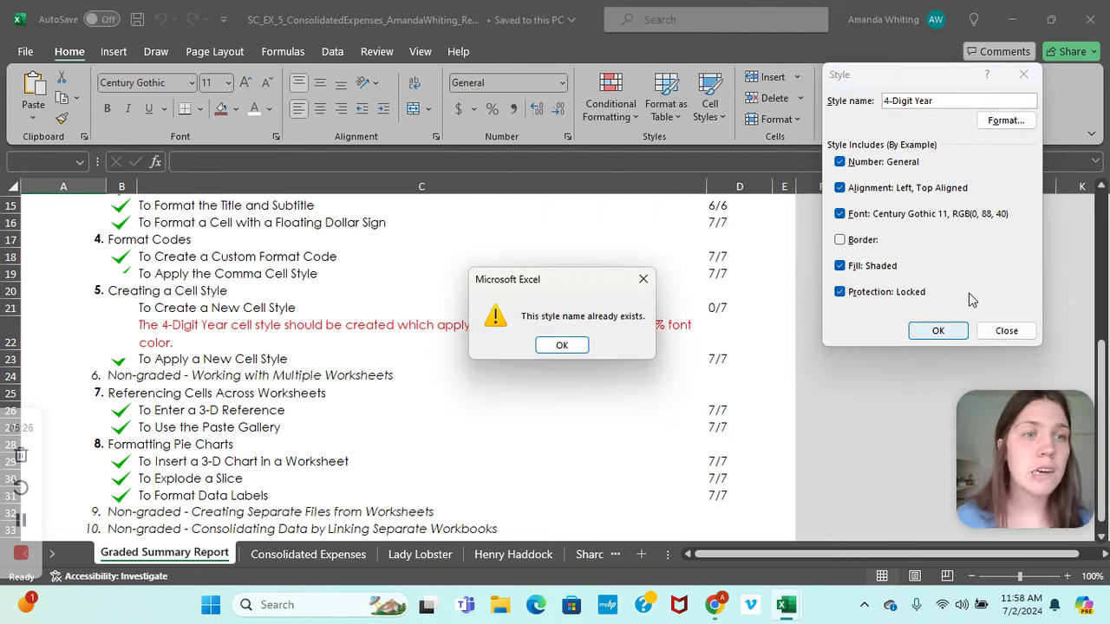
{"action": "left_click", "coordinate": [560, 346]}
{"action": "left_click", "coordinate": [1023, 74]}
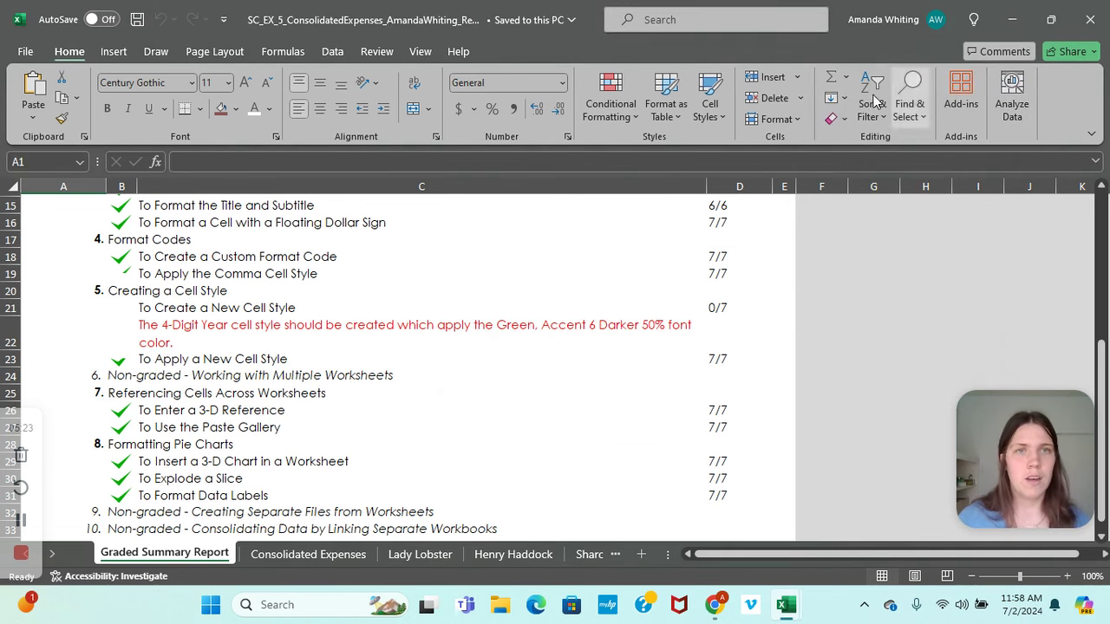
Delete the existing 4-Digit Year cell style from the workbook.
{"action": "left_click", "coordinate": [709, 104]}
{"action": "right_click", "coordinate": [637, 159]}
{"action": "left_click", "coordinate": [679, 235]}
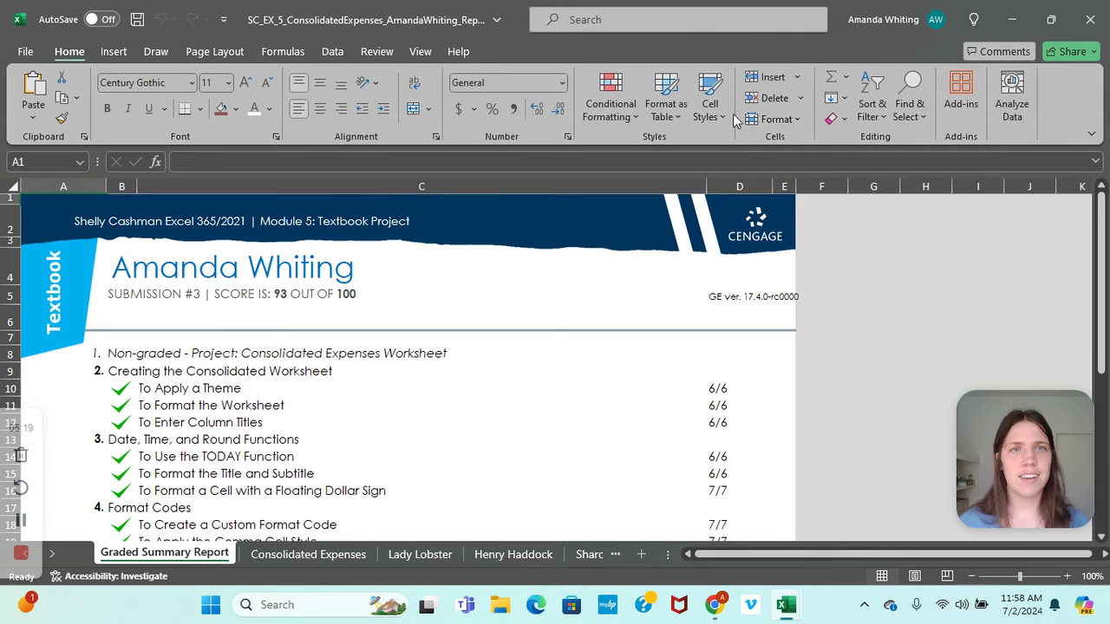
Create a new cell style that excludes border formatting and uses the custom font color #005828.
{"action": "left_click", "coordinate": [719, 117]}
{"action": "left_click", "coordinate": [638, 499]}
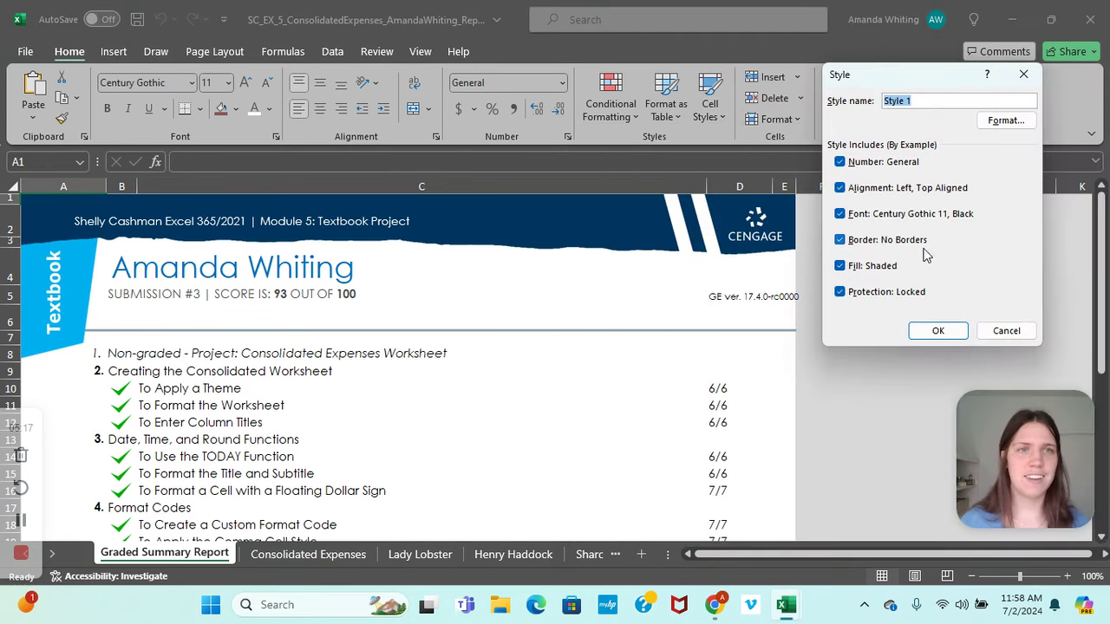
{"action": "left_click", "coordinate": [870, 245]}
{"action": "left_click", "coordinate": [1001, 120]}
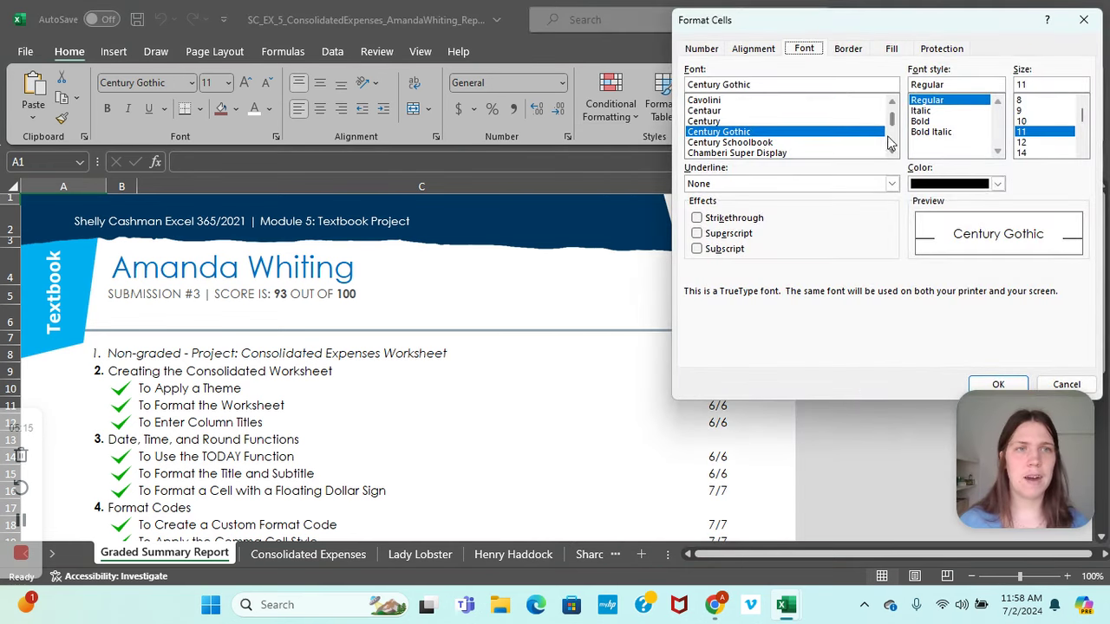
{"action": "left_click", "coordinate": [998, 185]}
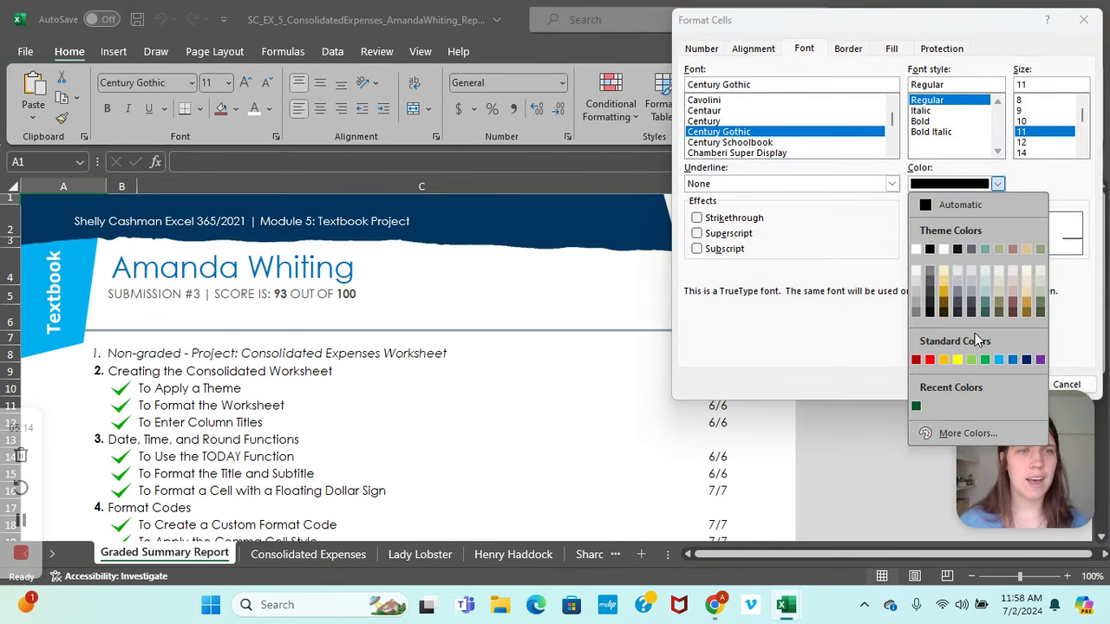
{"action": "left_click", "coordinate": [945, 441]}
{"action": "left_click", "coordinate": [889, 100]}
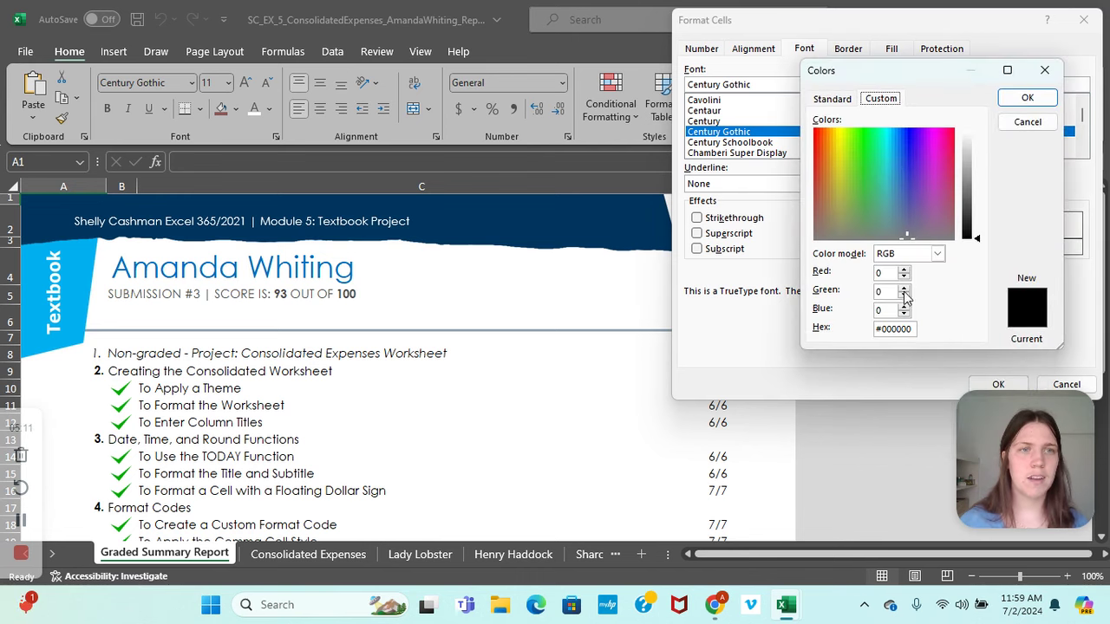
{"action": "left_click_drag", "start_coordinate": [882, 329], "coordinate": [914, 328]}
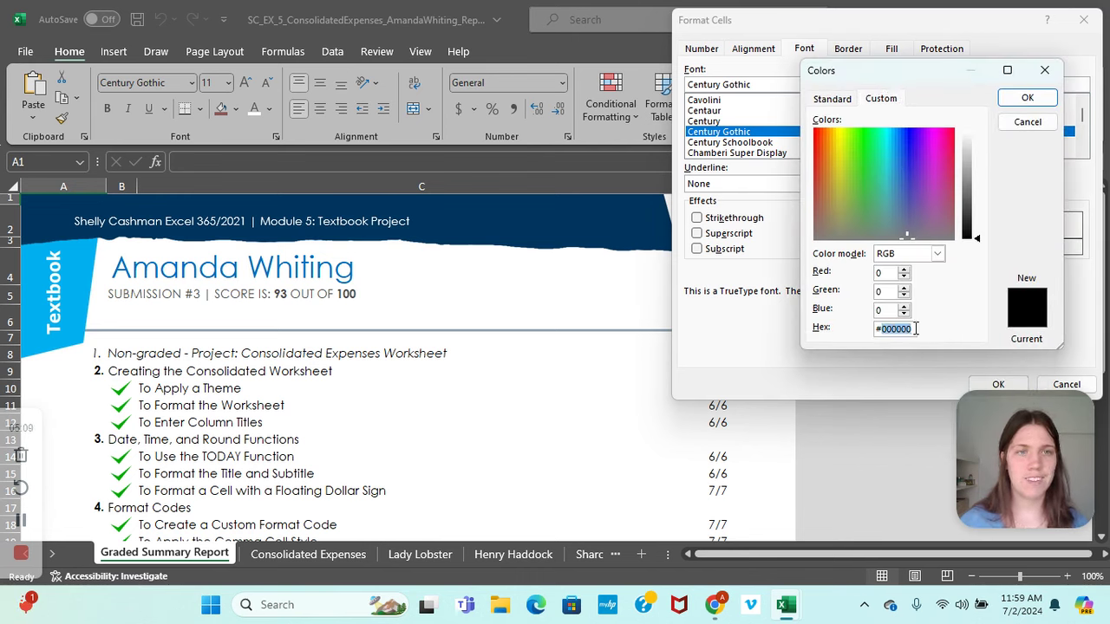
{"action": "type", "text": "00582"}
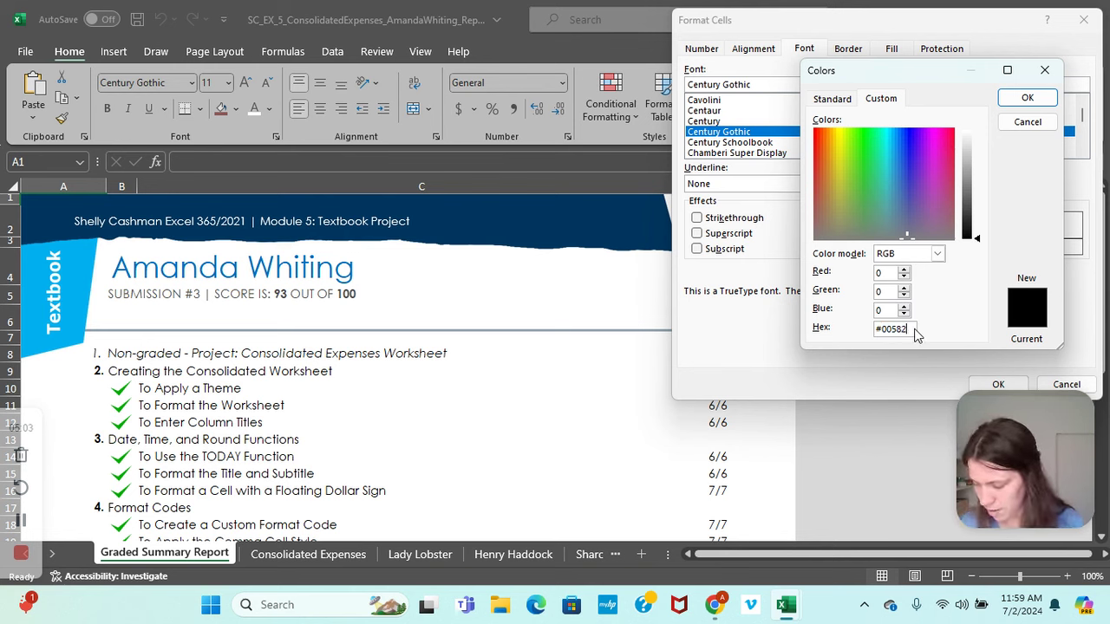
{"action": "type", "text": "8"}
{"action": "left_click", "coordinate": [1028, 97]}
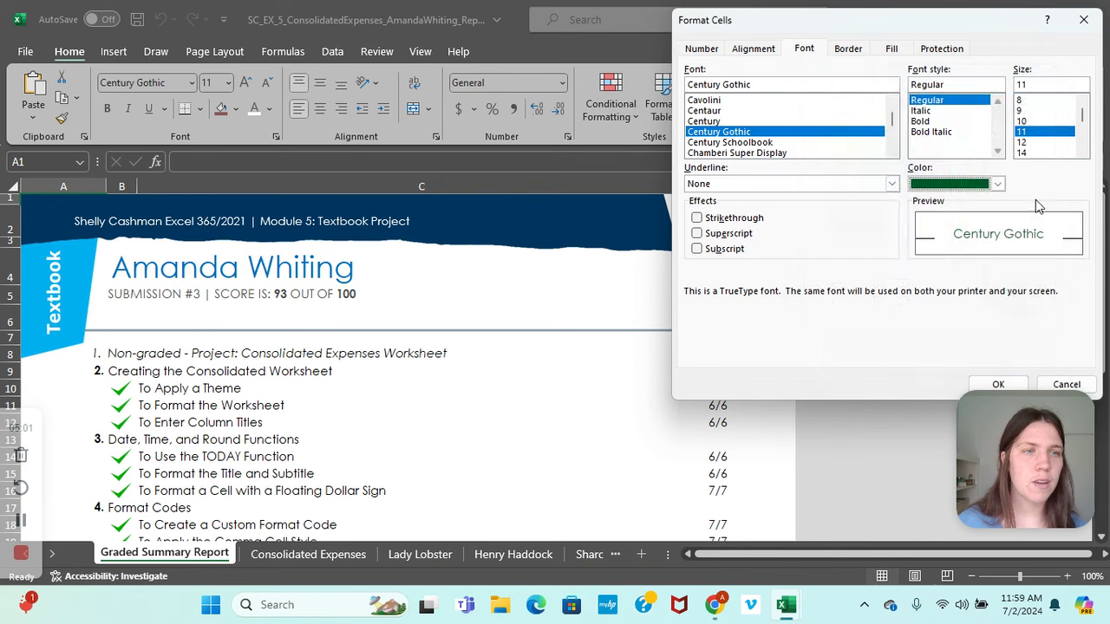
{"action": "left_click", "coordinate": [998, 384]}
{"action": "left_click", "coordinate": [937, 330]}
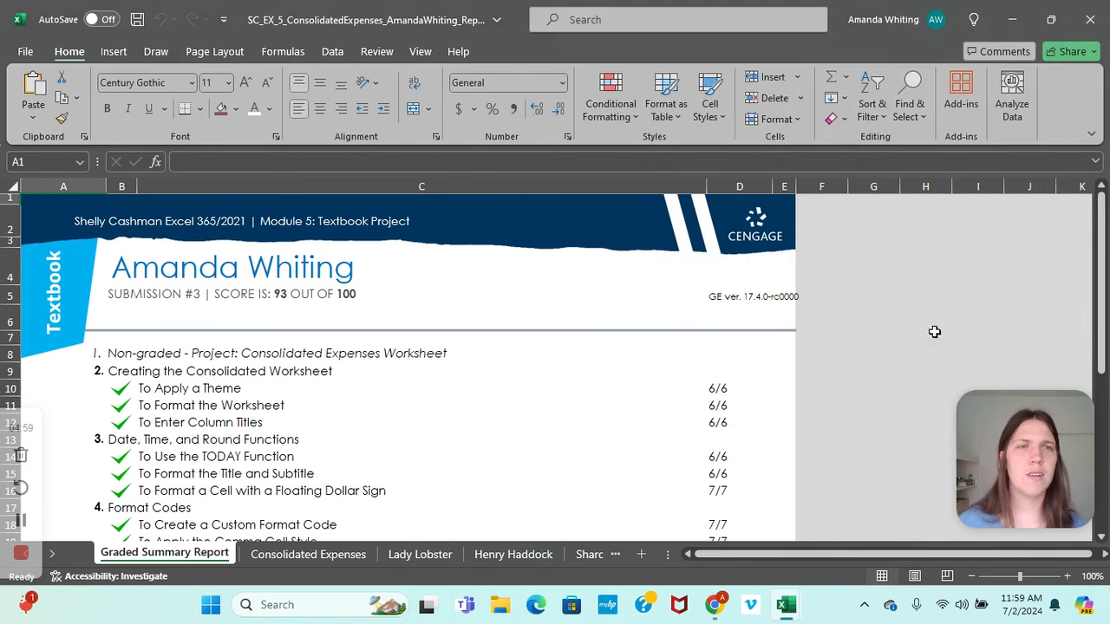
Delete the Graded Summary Report sheet from the workbook.
{"action": "right_click", "coordinate": [204, 561]}
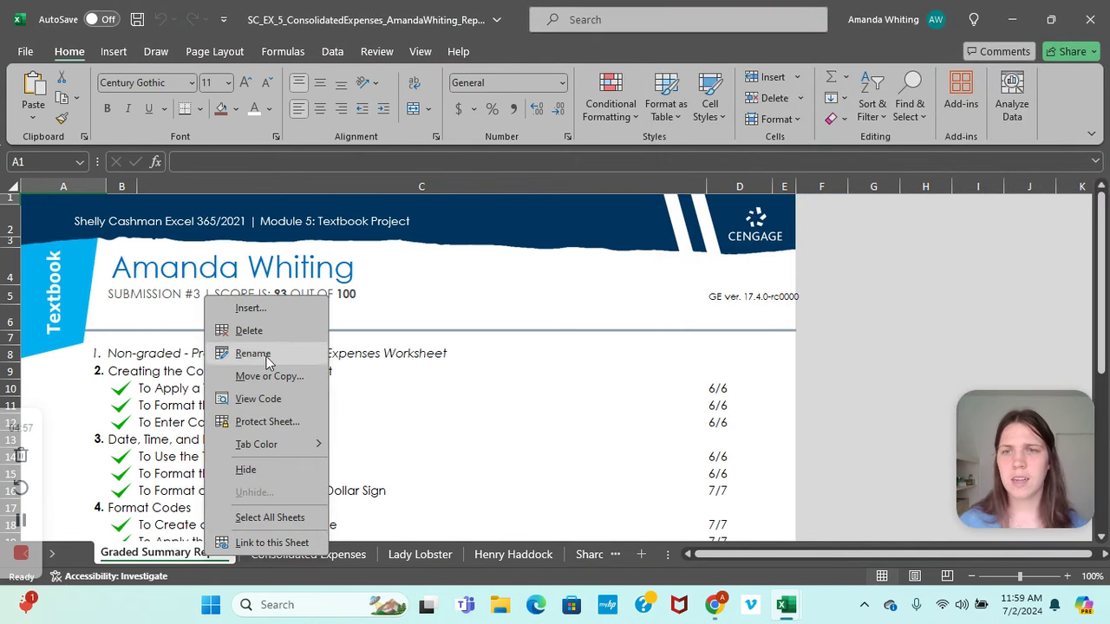
{"action": "left_click", "coordinate": [249, 330]}
{"action": "left_click", "coordinate": [505, 344]}
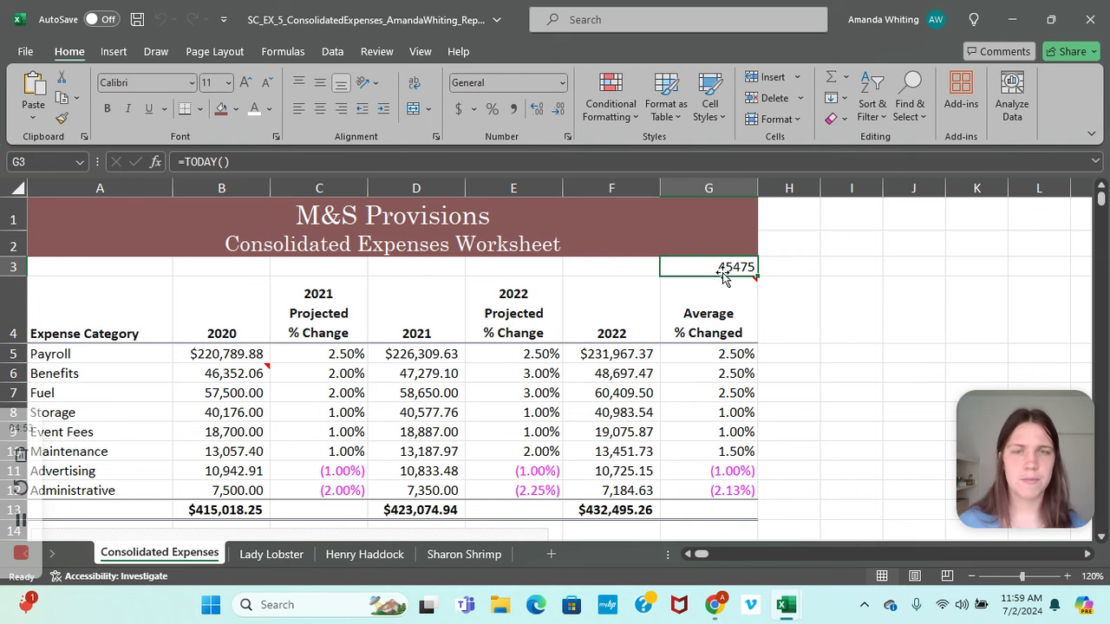
Apply the custom style Style 1 to the date cell G3 and rename that style 4-Digit Year.
{"action": "left_click", "coordinate": [711, 111]}
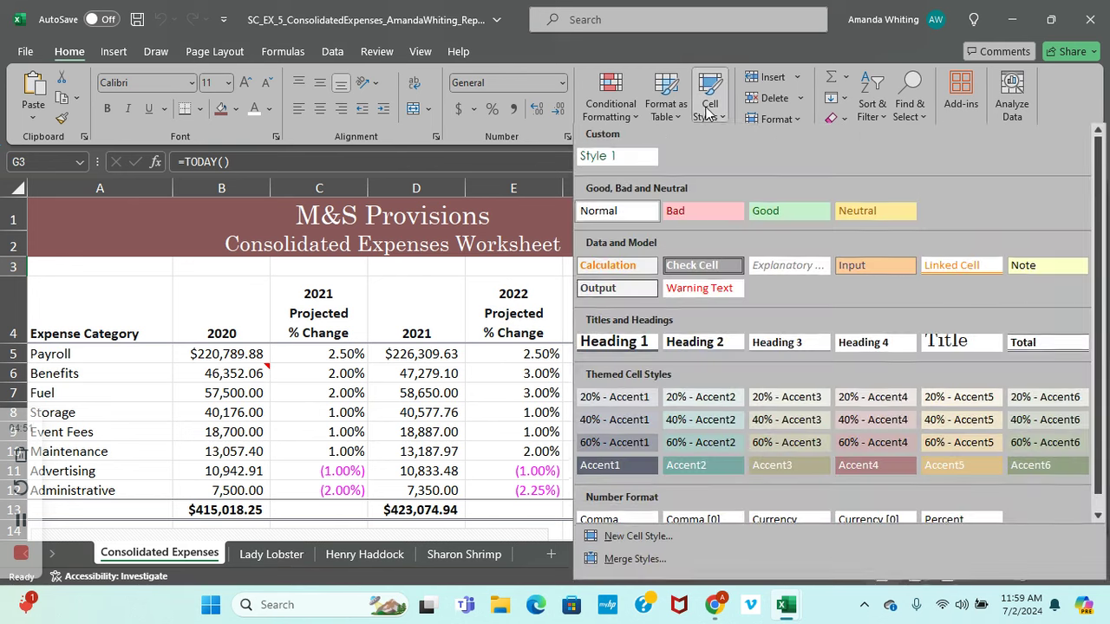
{"action": "left_click", "coordinate": [623, 162]}
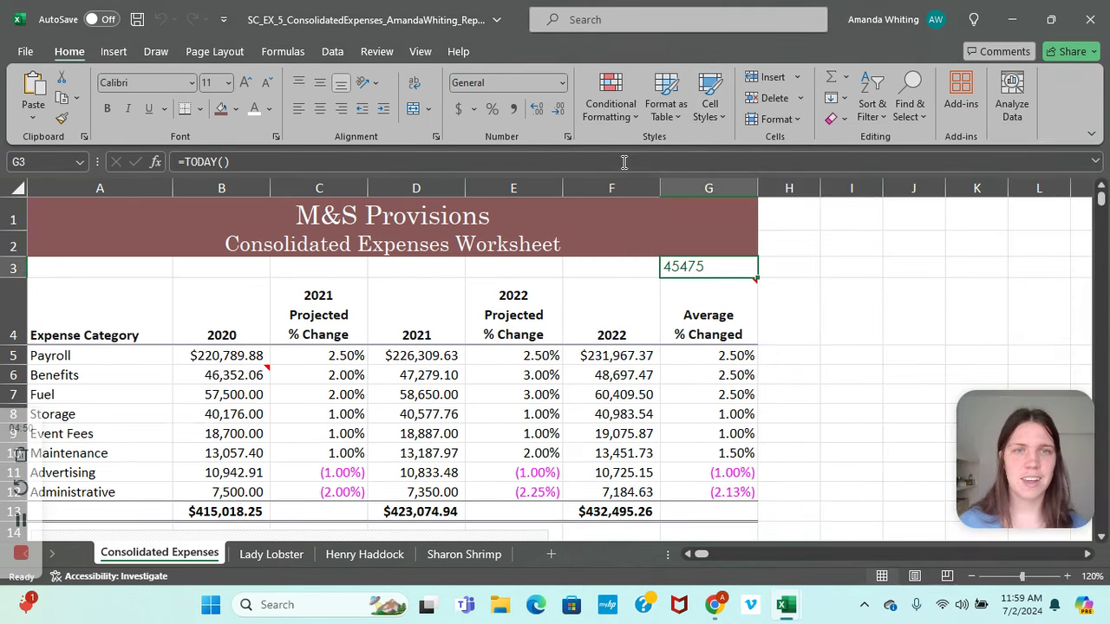
{"action": "left_click", "coordinate": [711, 111]}
{"action": "right_click", "coordinate": [623, 161]}
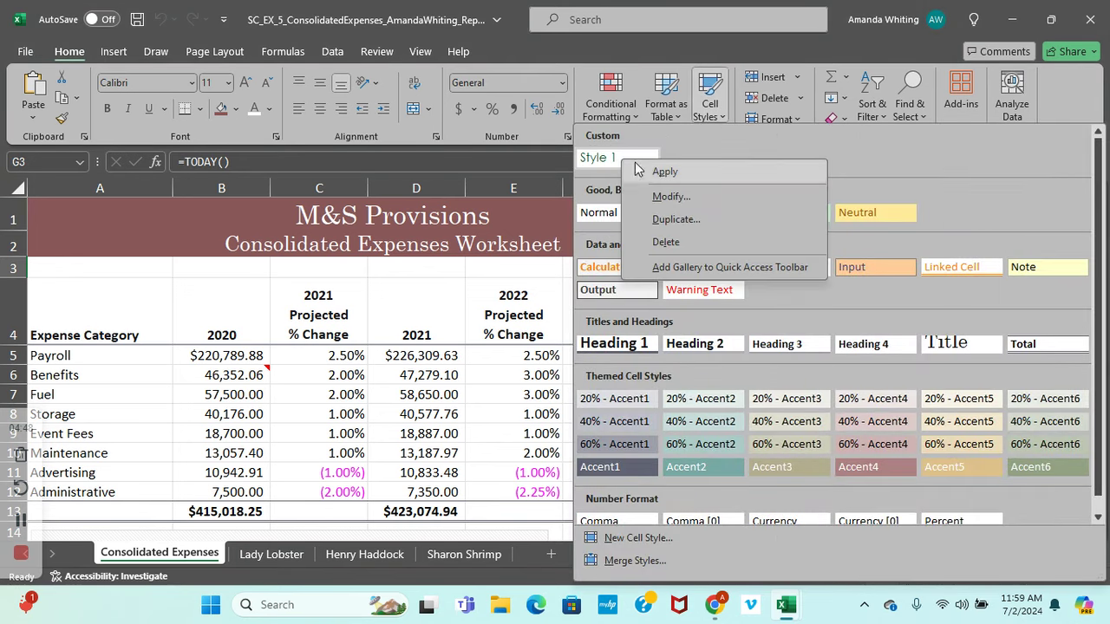
{"action": "left_click", "coordinate": [672, 196]}
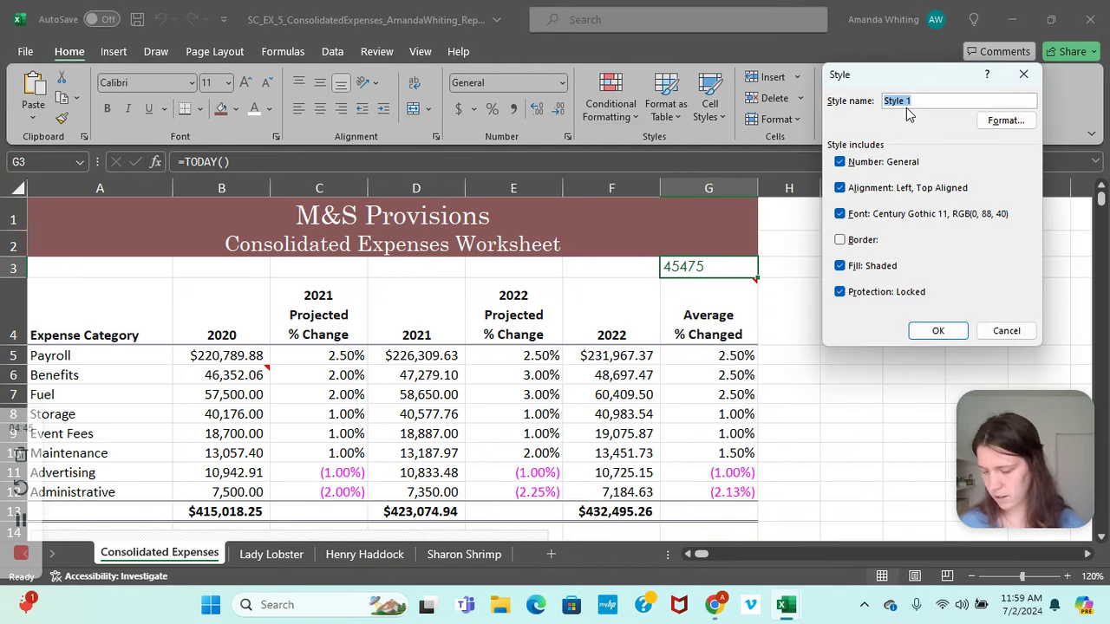
{"action": "type", "text": "4-Digit Year"}
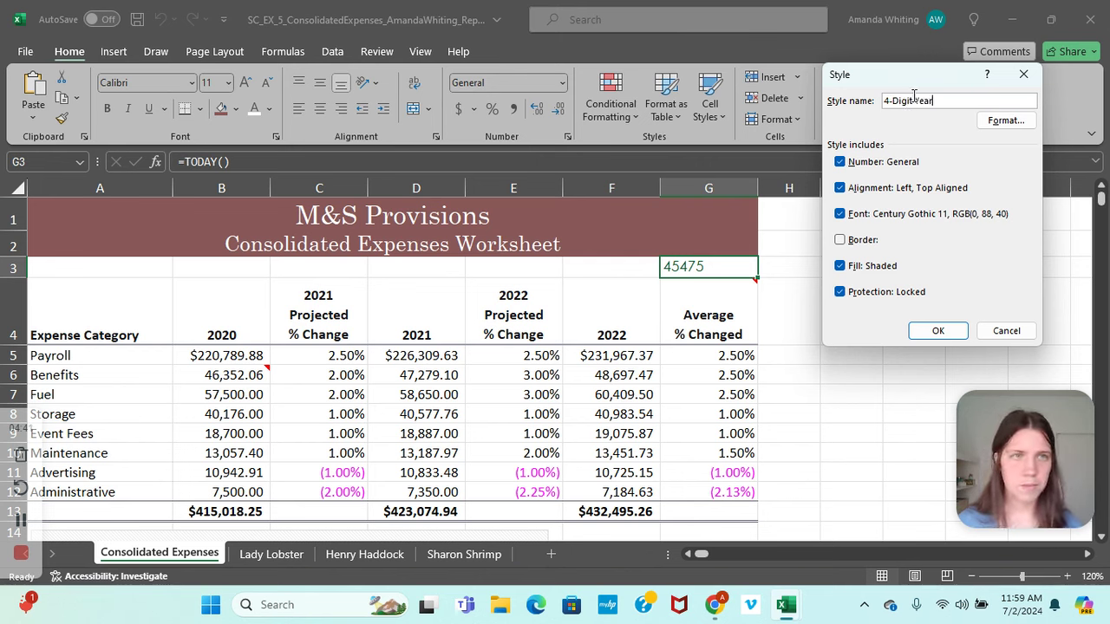
{"action": "left_click", "coordinate": [938, 330]}
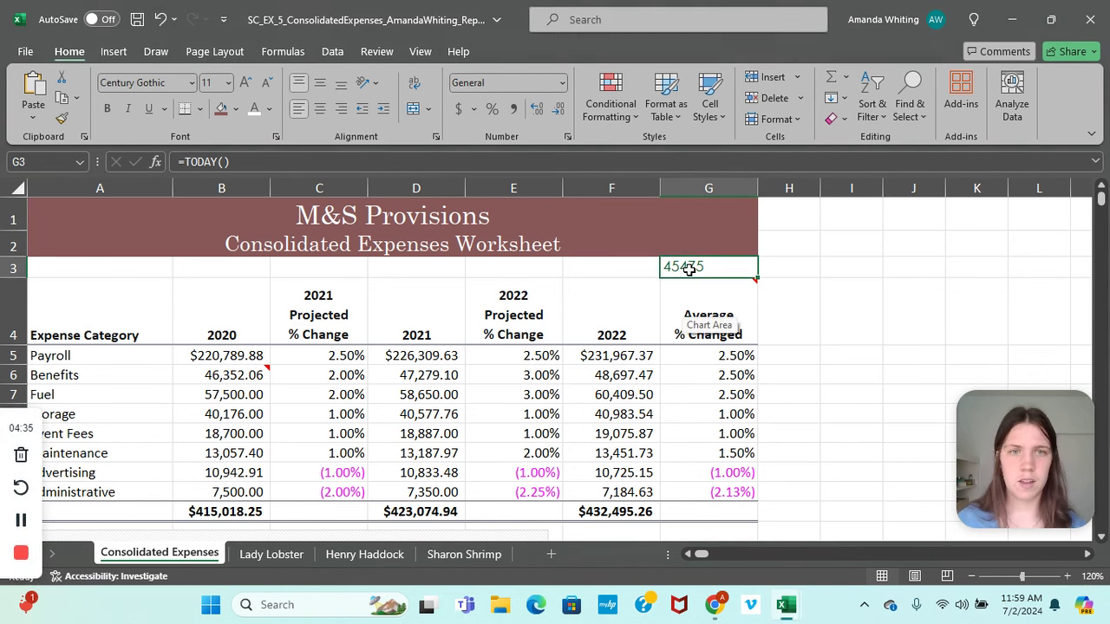
Re-enter the formula =TODAY() in cell G3 of the Consolidated Expenses sheet.
{"action": "type", "text": "=toda"}
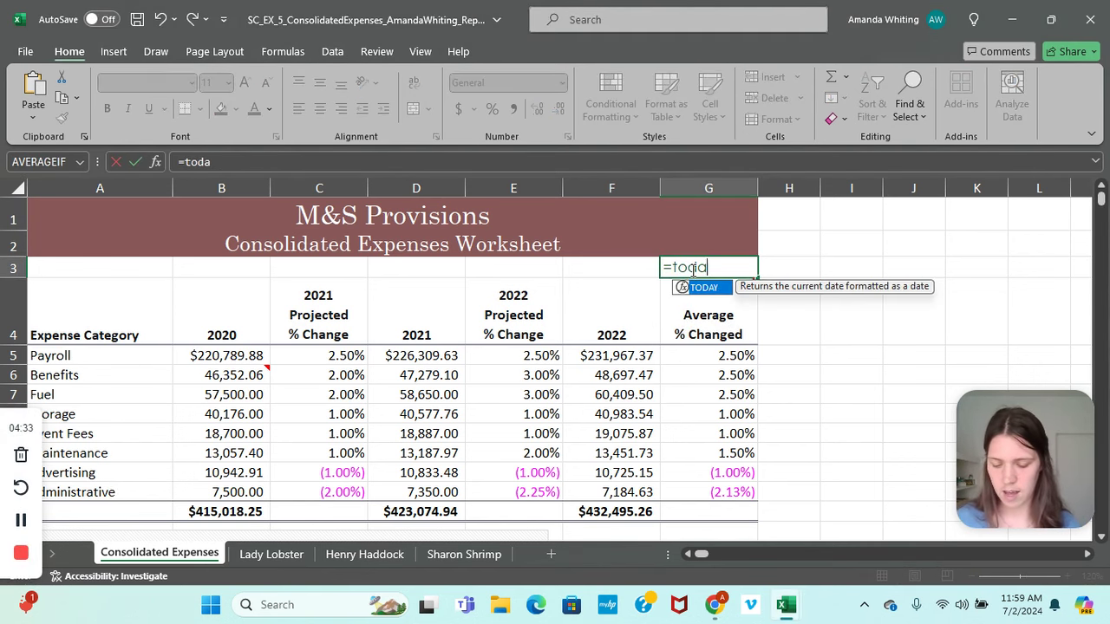
{"action": "type", "text": "y()"}
{"action": "key", "text": "Return"}
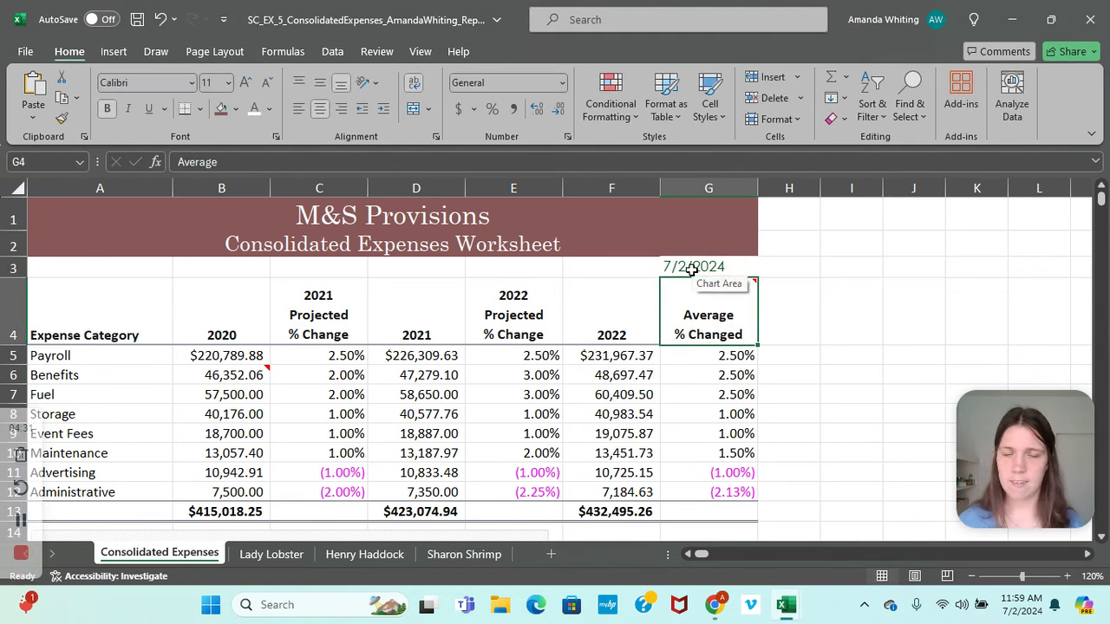
{"action": "left_click", "coordinate": [709, 265]}
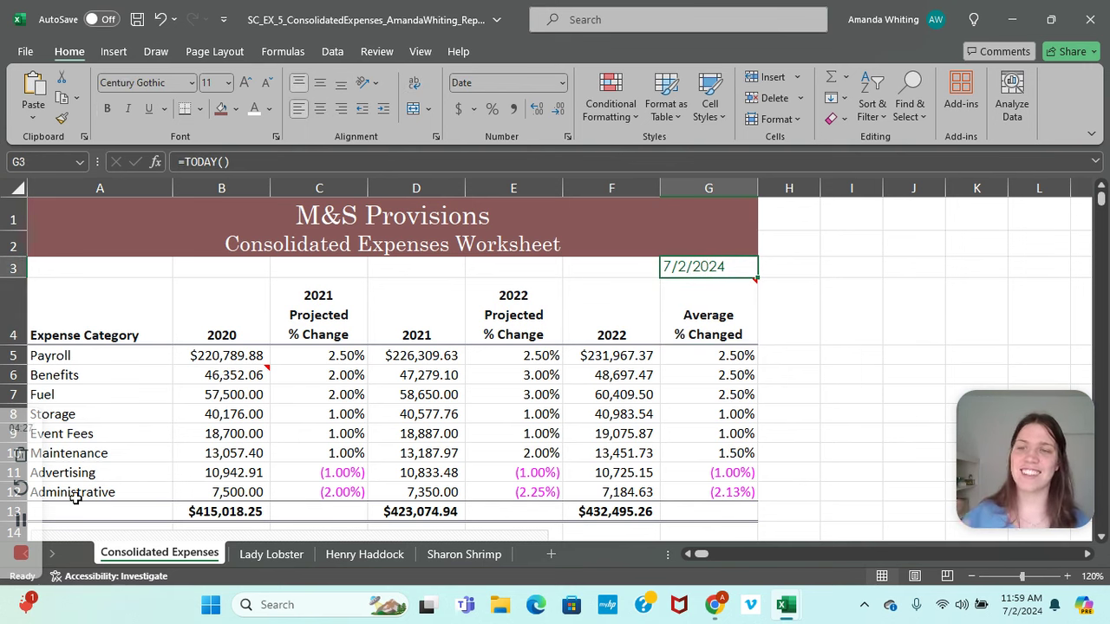
Review the task scores and feedback on the Graded Summary Report sheet of the submission #4 report.
{"action": "left_click", "coordinate": [23, 521]}
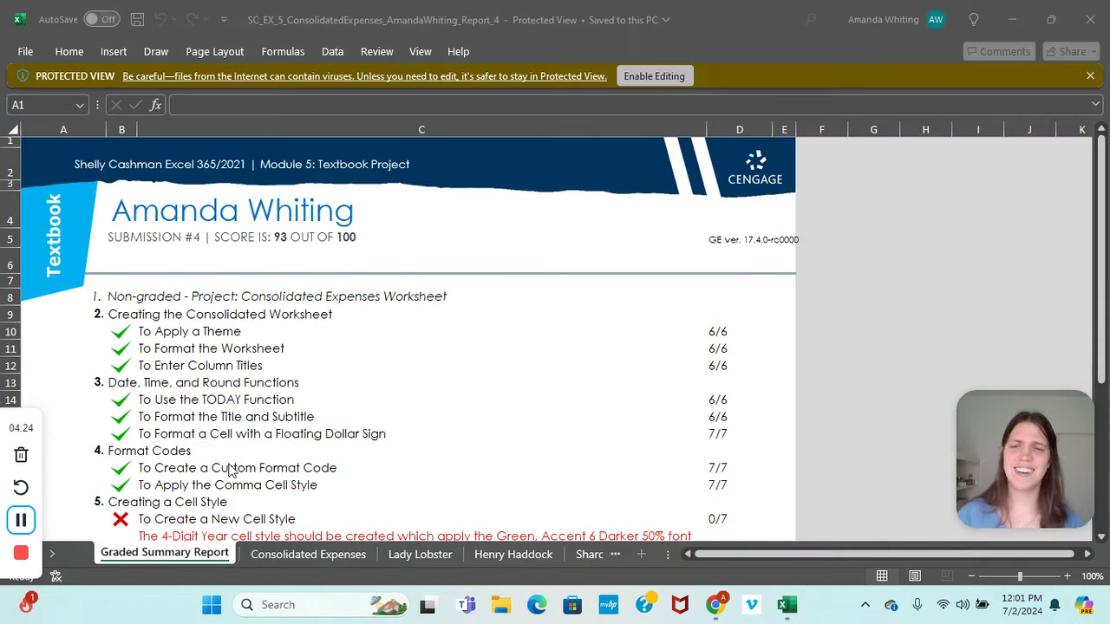
{"action": "scroll", "coordinate": [361, 486], "scroll_direction": "down", "scroll_amount": 5}
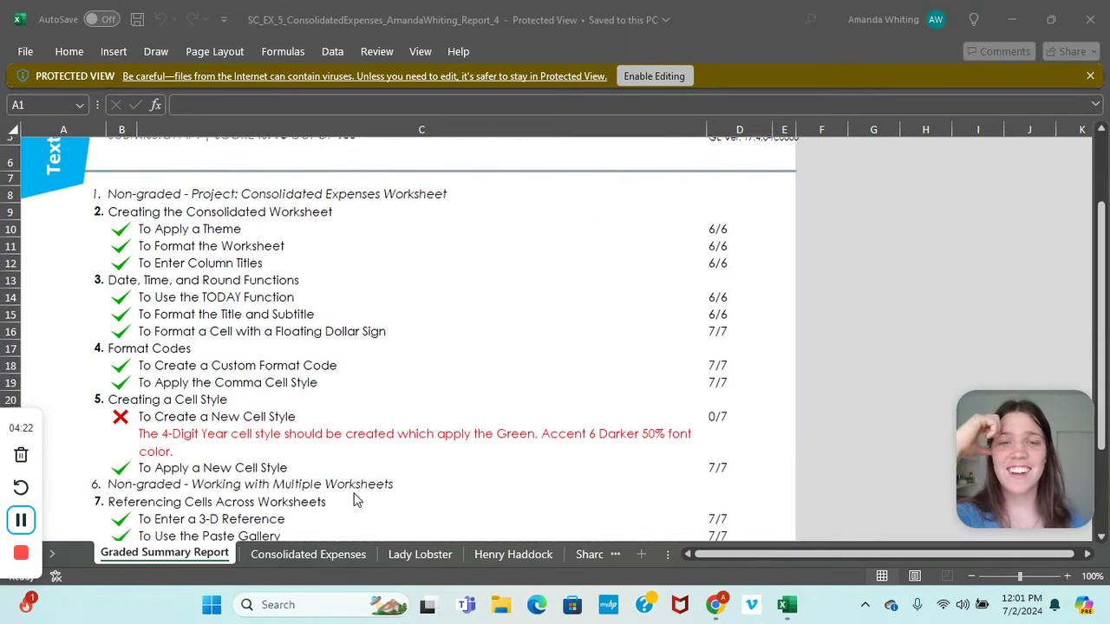
{"action": "scroll", "coordinate": [358, 468], "scroll_direction": "up", "scroll_amount": 1}
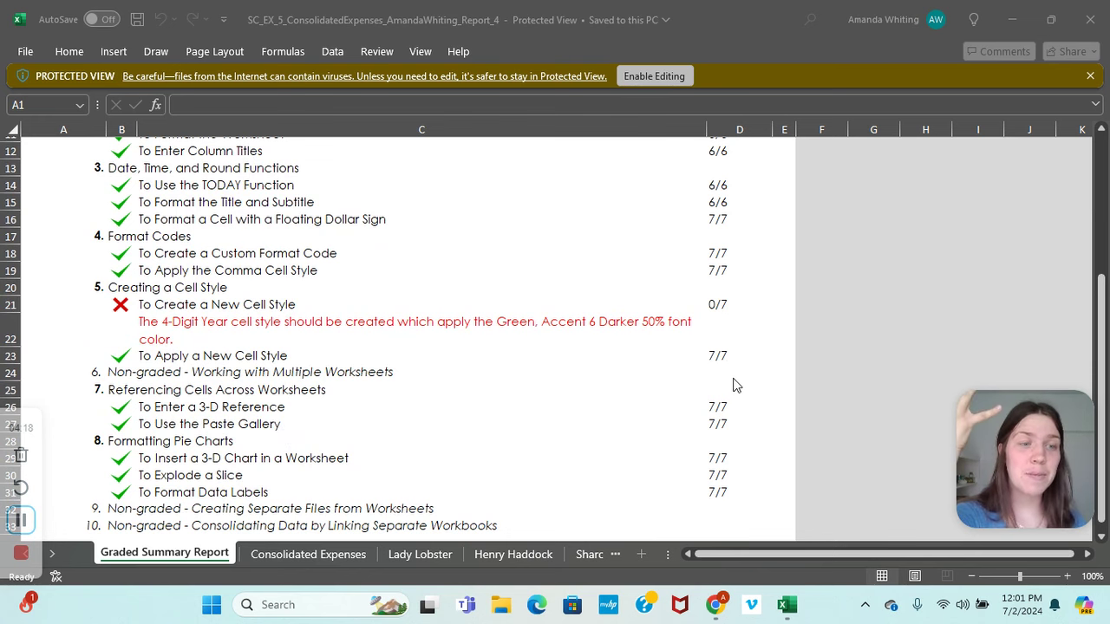
{"action": "scroll", "coordinate": [523, 346], "scroll_direction": "up", "scroll_amount": 4}
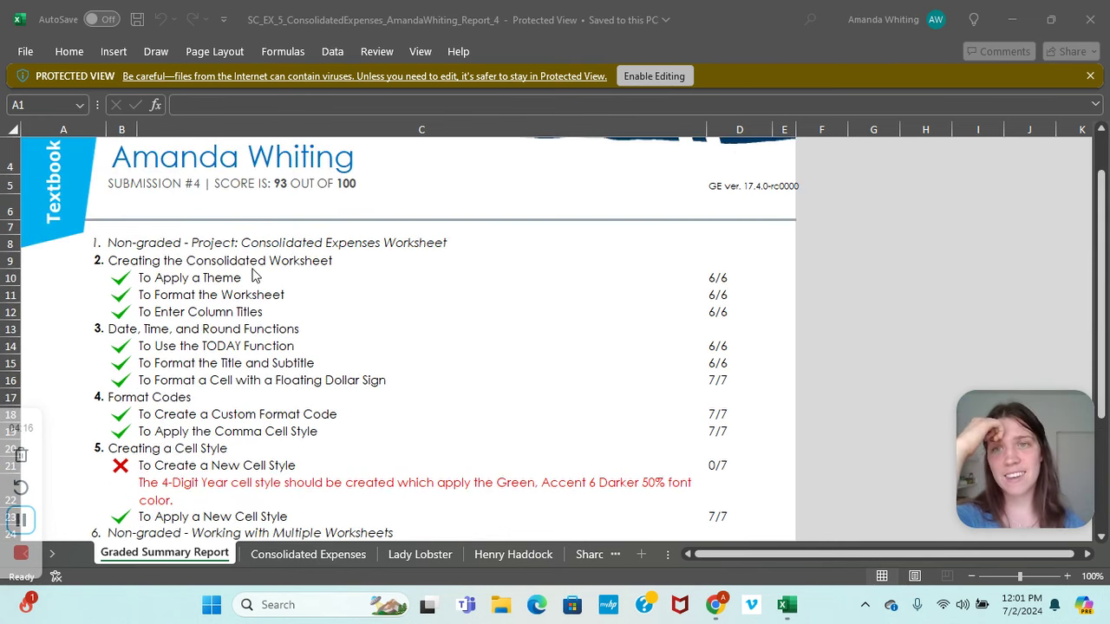